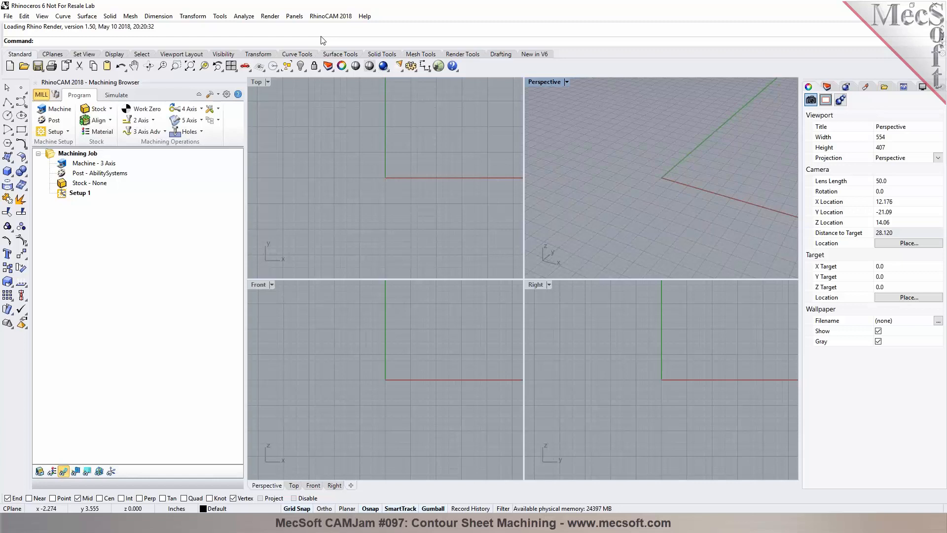
left_click(329, 17)
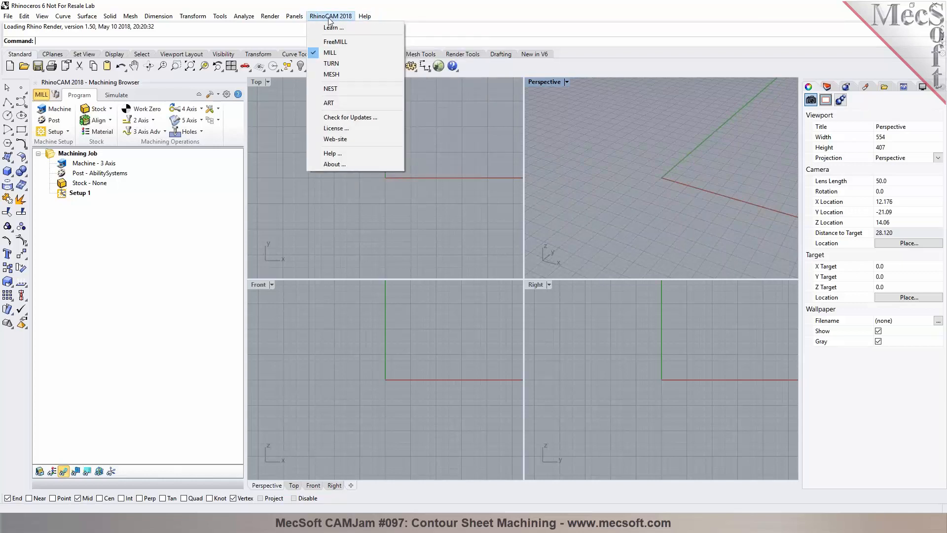
left_click(279, 173)
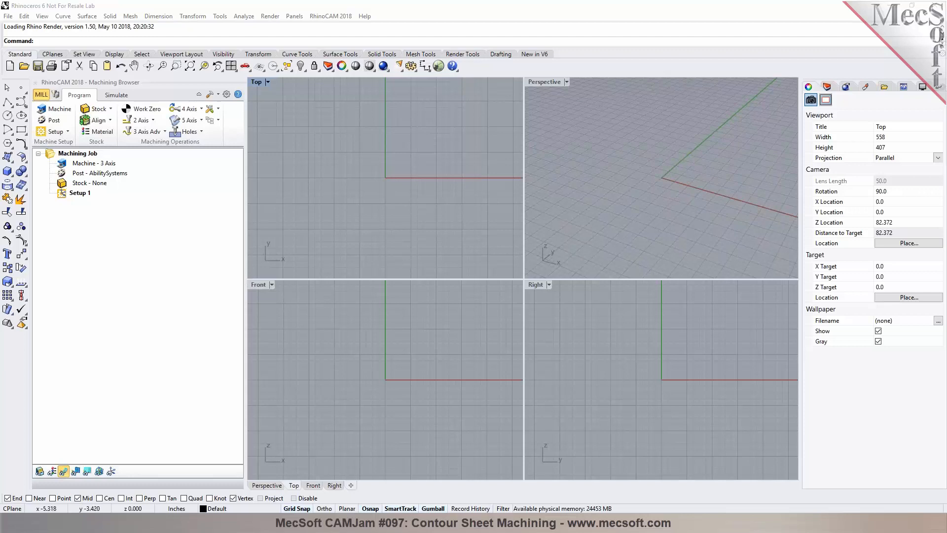
left_click(335, 17)
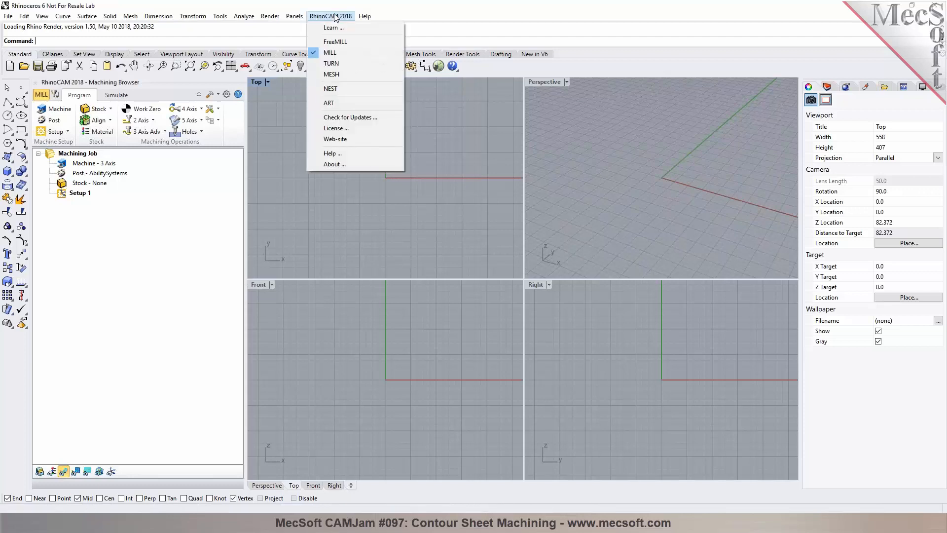
left_click(316, 2)
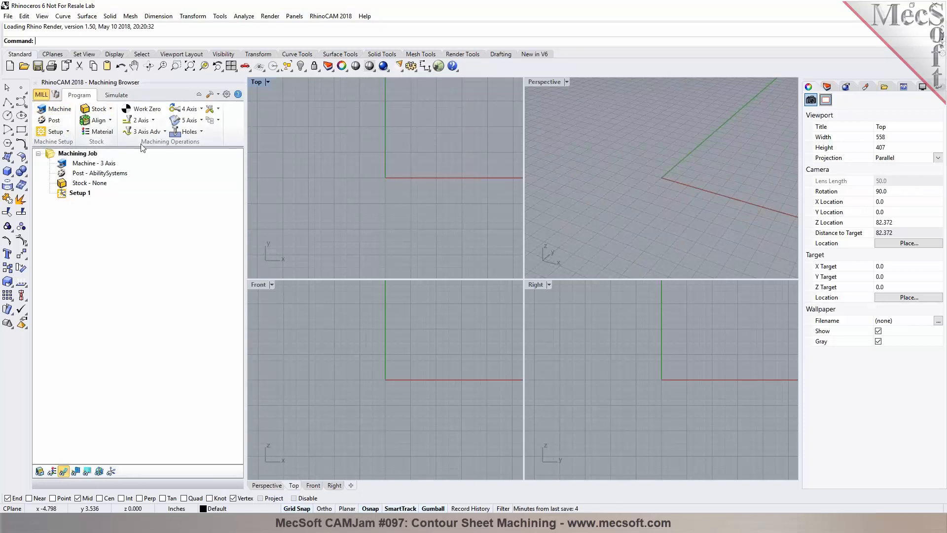
Step: Open the Machining Objects browser and dock it below the Machining Browser
left_click(113, 97)
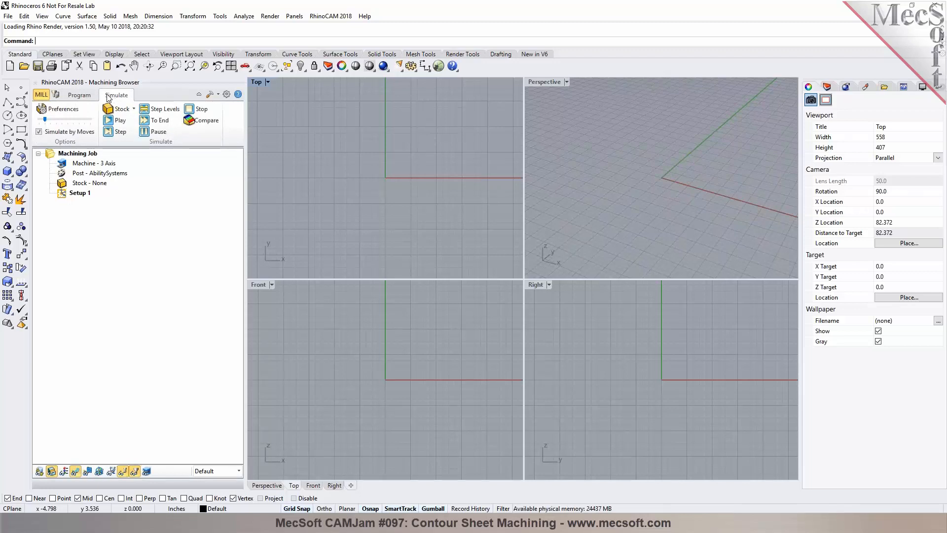
left_click(88, 99)
left_click(56, 95)
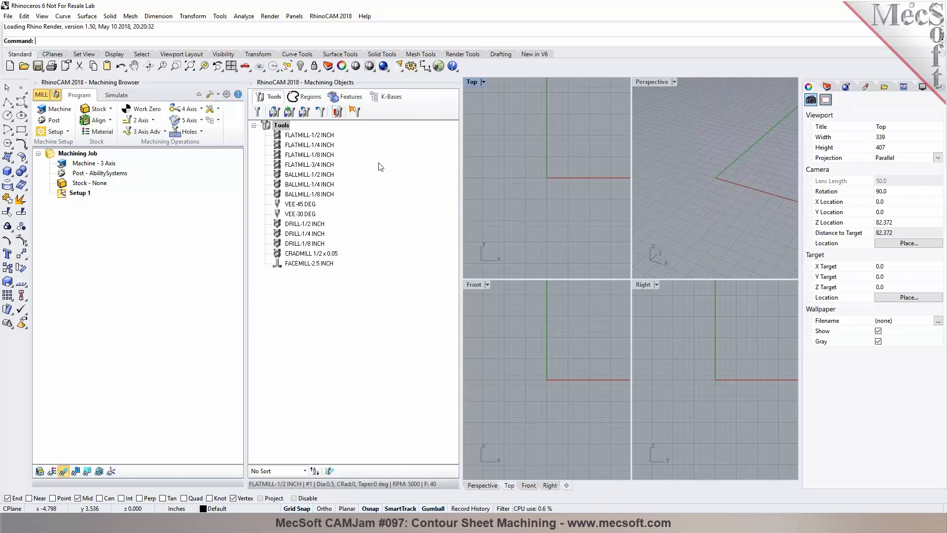
left_click_drag(322, 96, 126, 392)
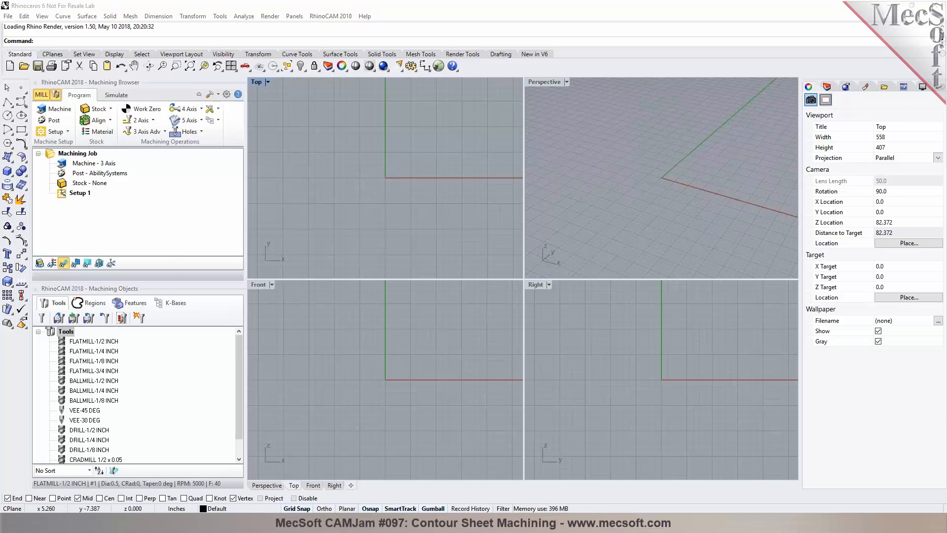
Step: Open the file 'Sacrifice panel 3 - 3 inch foam - 48x96.stl' as a new model with STL units in inches
left_click_drag(946, 60, 326, 83)
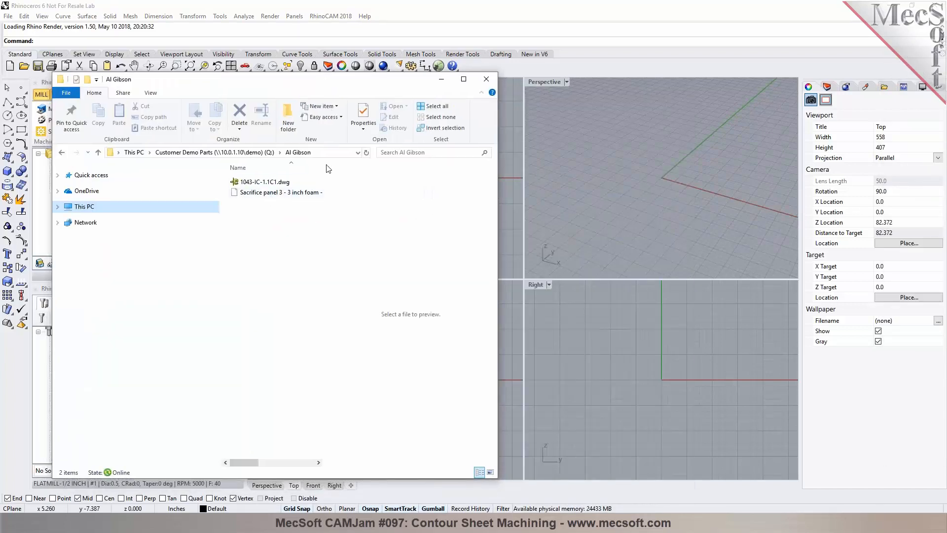
left_click_drag(326, 168, 356, 167)
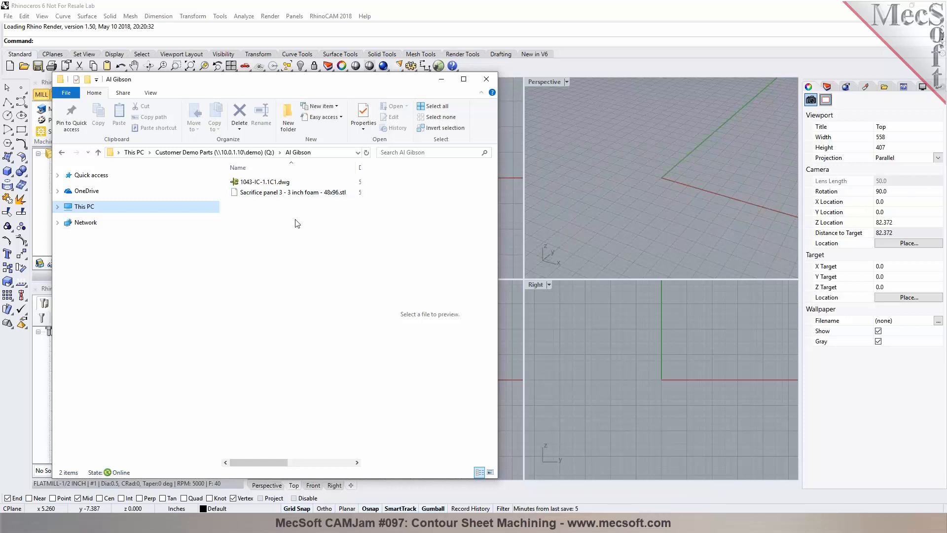
left_click(279, 196)
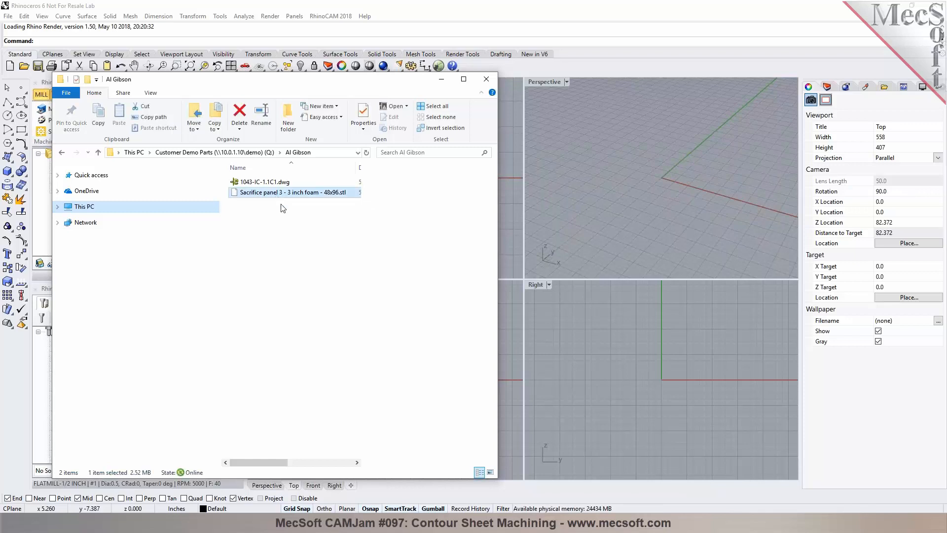
left_click_drag(281, 194, 315, 193)
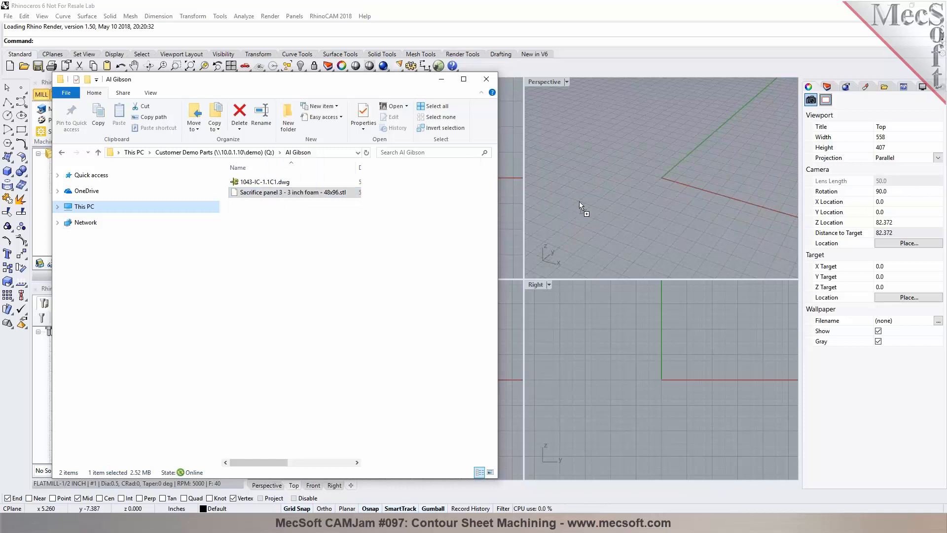
left_click_drag(579, 201, 580, 201)
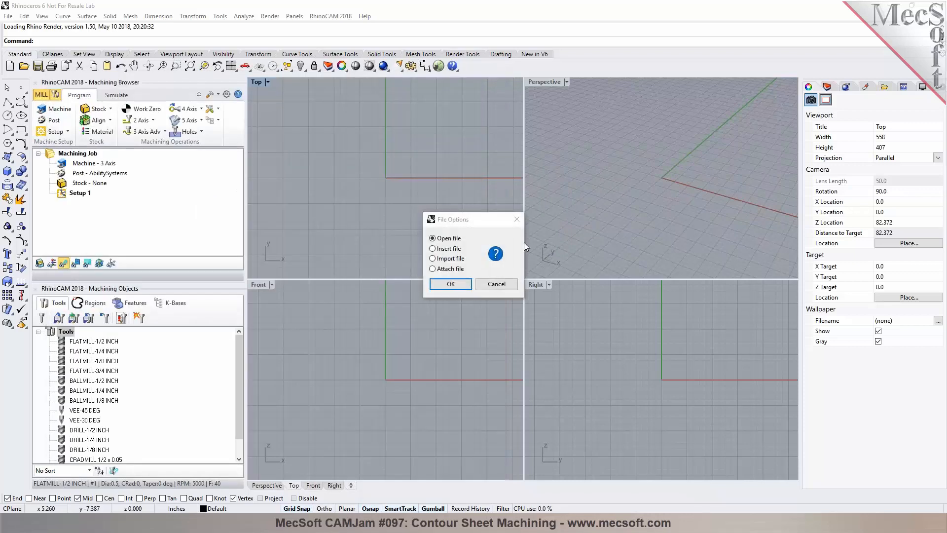
left_click(452, 284)
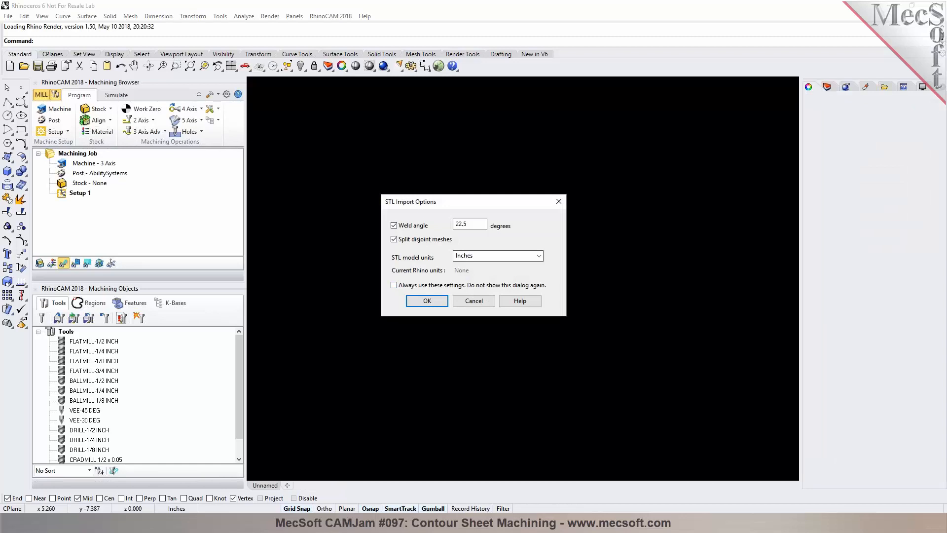
left_click(427, 300)
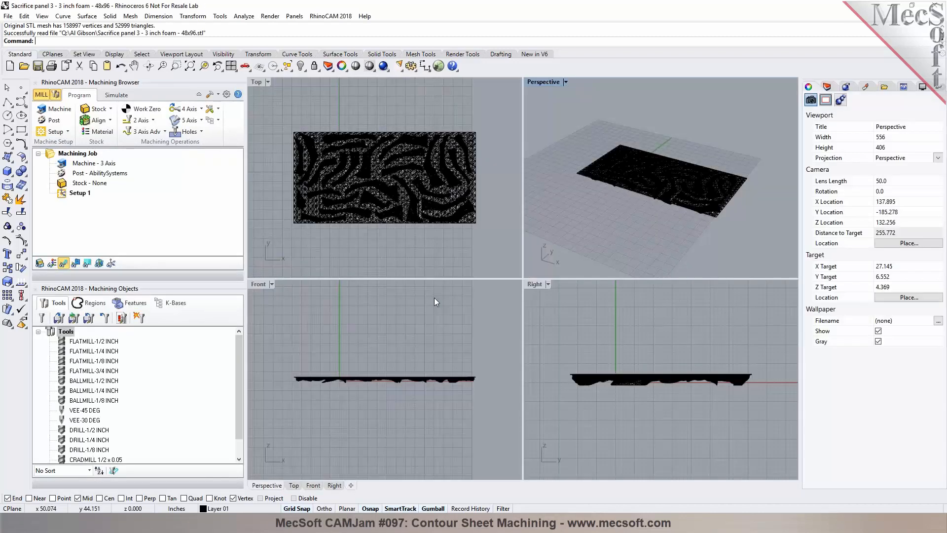
Step: Maximize the Perspective viewport and switch it to Shaded display
left_click(566, 82)
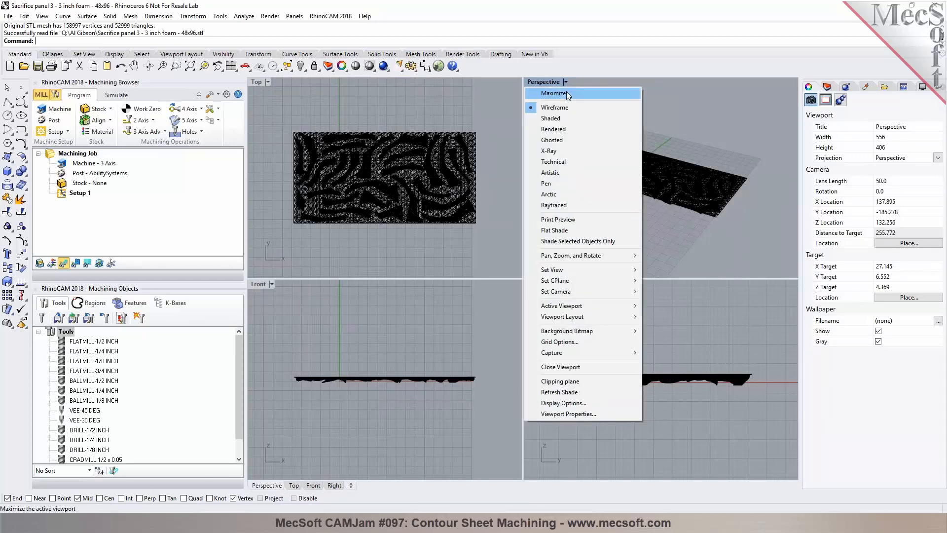
left_click(566, 93)
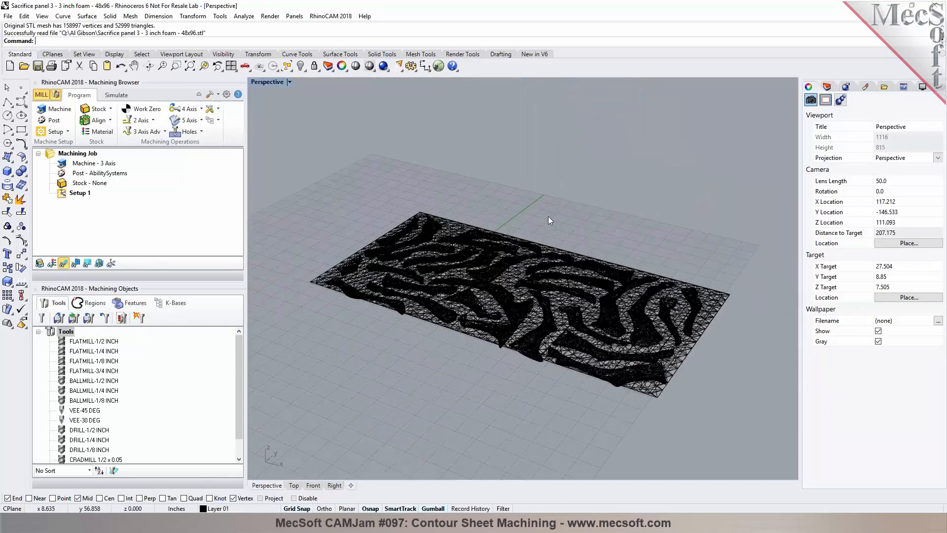
scroll(549, 216, "up", 2)
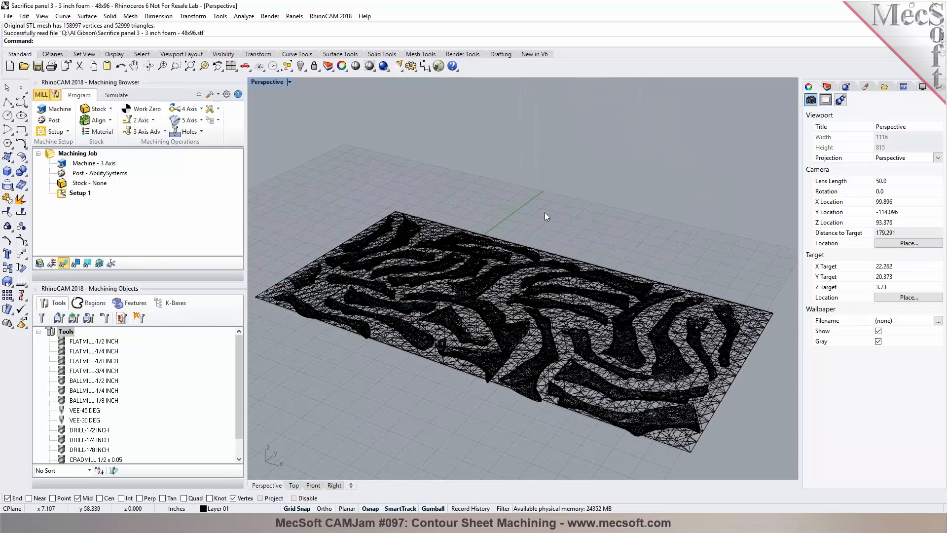
left_click(368, 68)
mouse_move(407, 413)
right_mouse_down()
mouse_move(434, 265)
mouse_move(376, 446)
mouse_move(431, 351)
mouse_move(458, 231)
mouse_move(425, 347)
mouse_move(398, 394)
right_mouse_up()
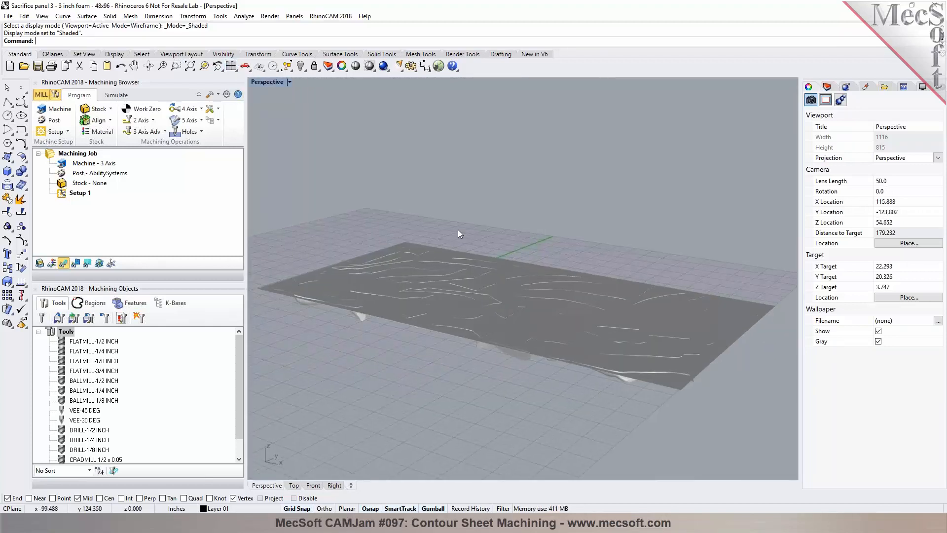
left_click(231, 66)
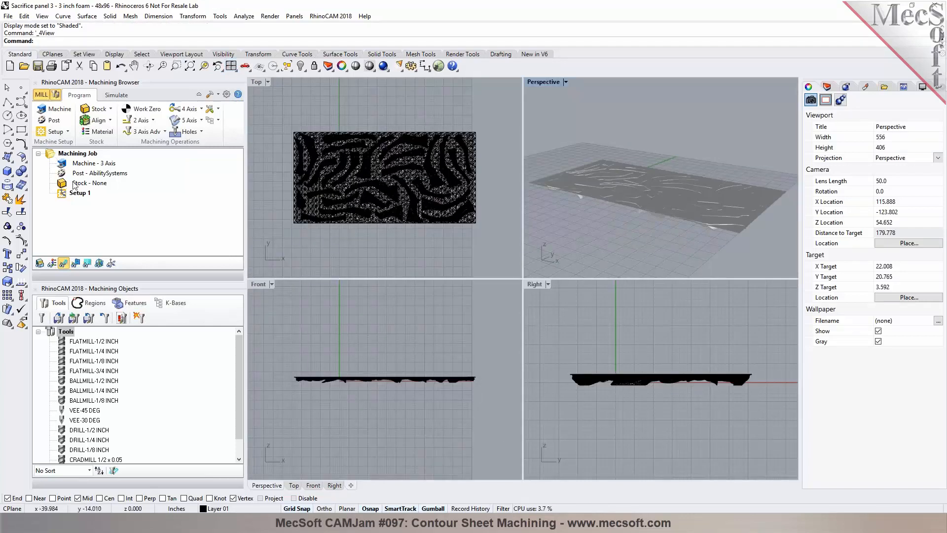
left_click(53, 131)
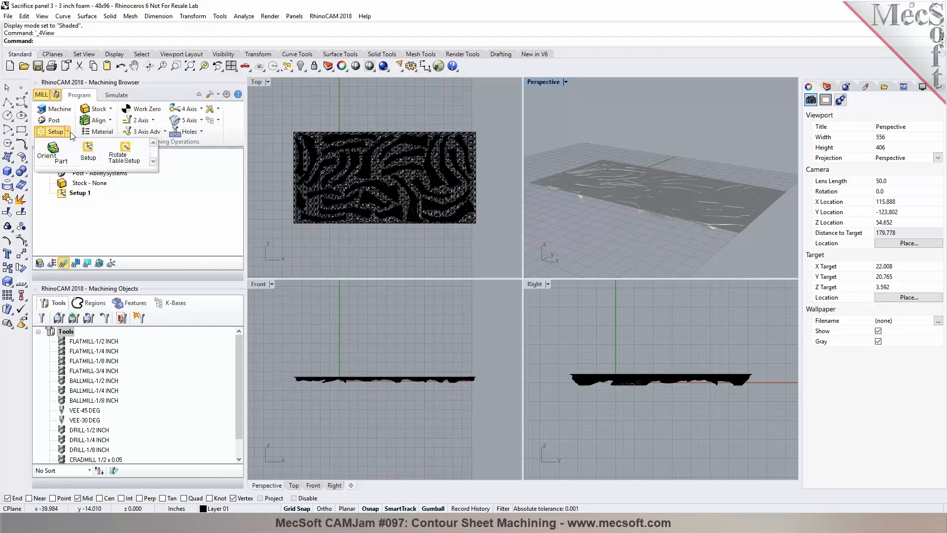
left_click(54, 158)
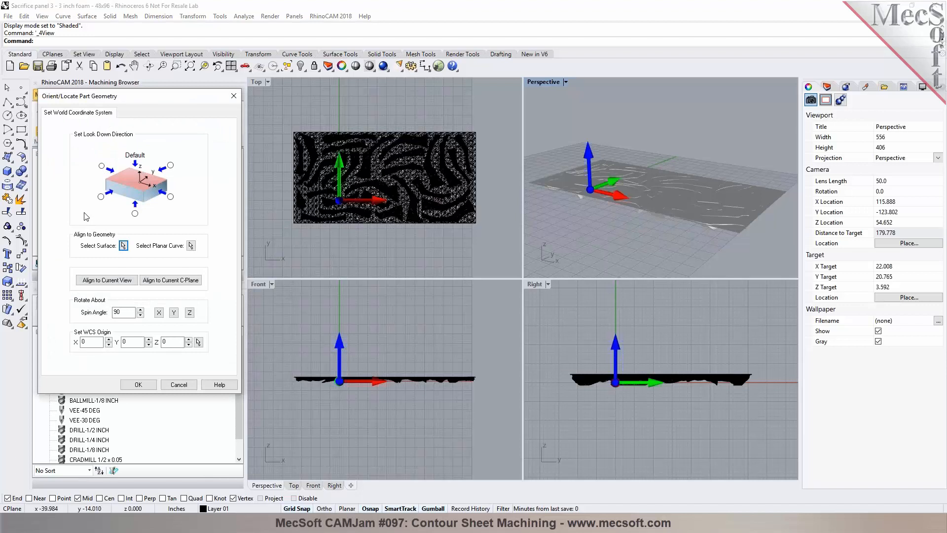
left_click(135, 214)
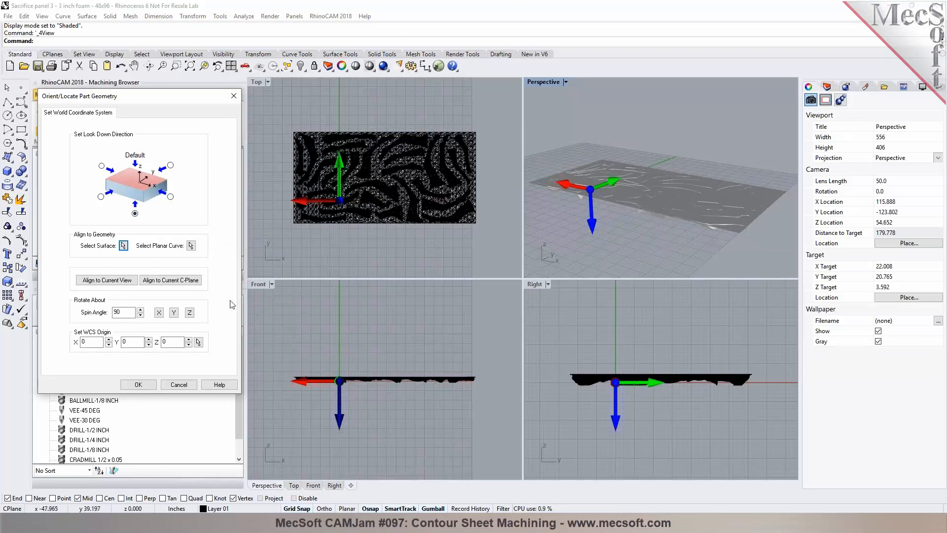
left_click(178, 386)
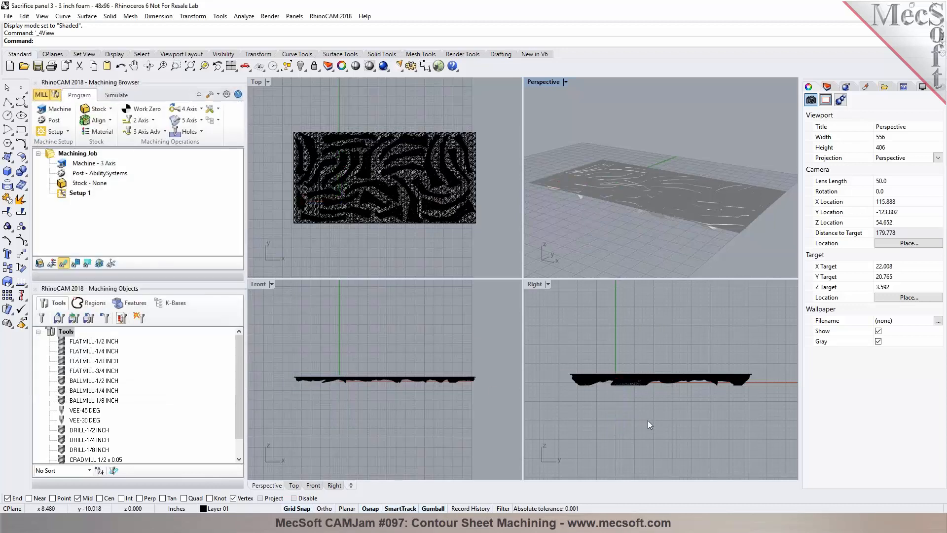
Step: Select all the panel meshes and rotate them 180 degrees with the gumball
left_click_drag(557, 347, 770, 431)
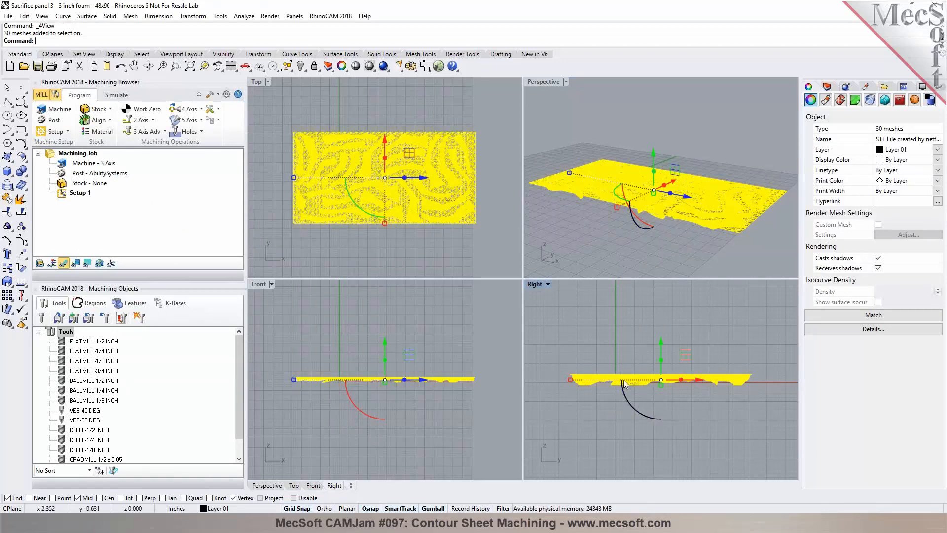
left_click(643, 415)
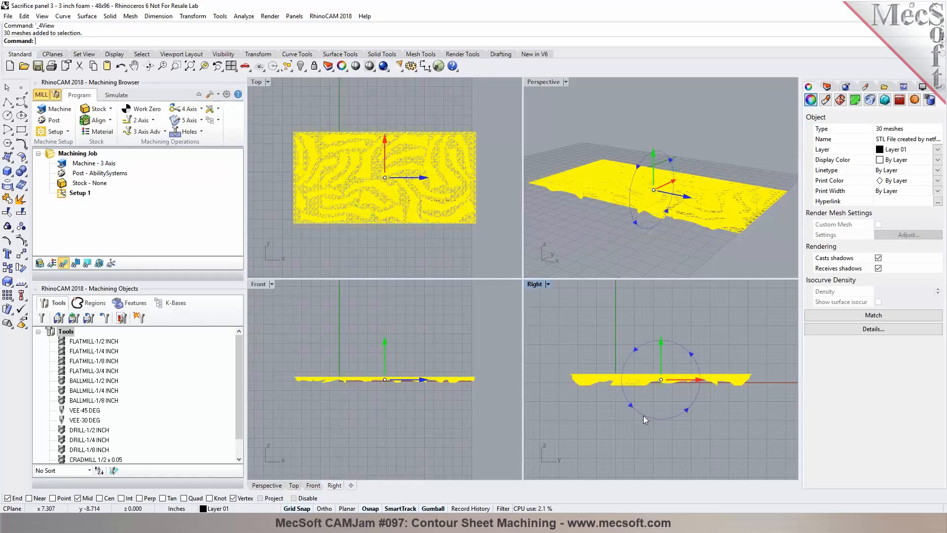
type("180")
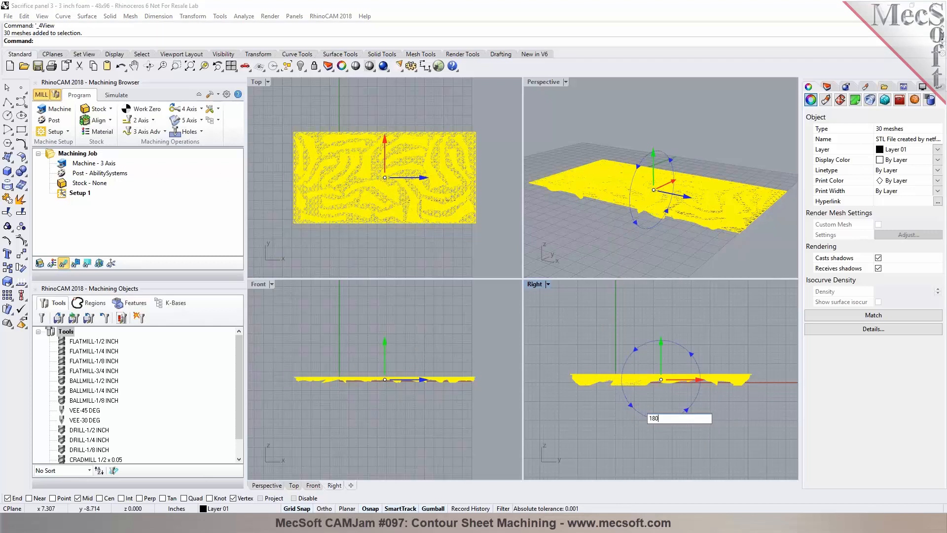
key("Return")
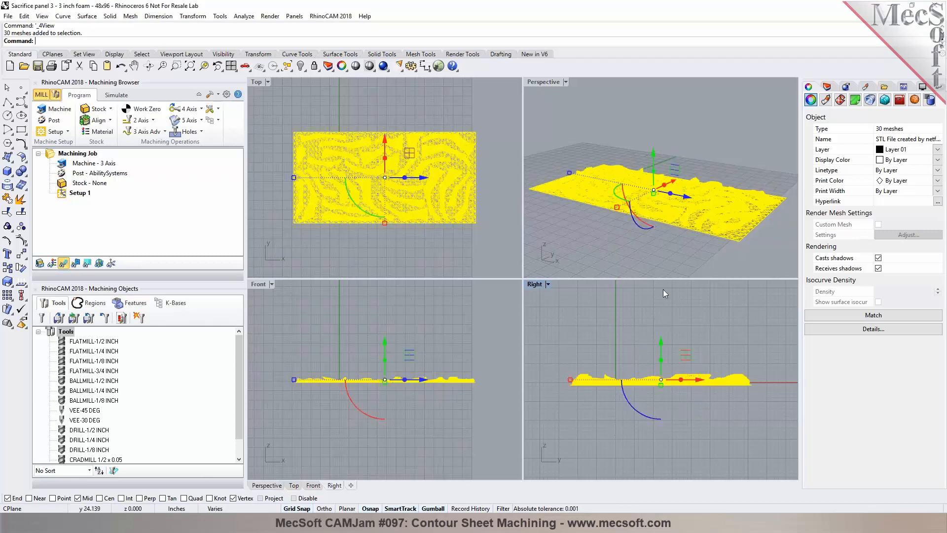
Step: Undo the 180-degree gumball rotation of the panel meshes
left_click(650, 266)
left_click(564, 81)
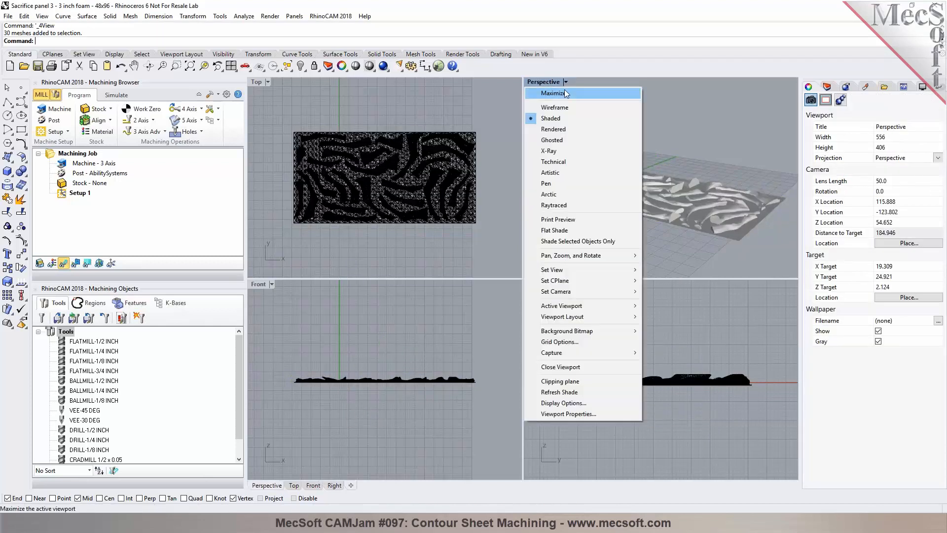
left_click(564, 91)
scroll(451, 268, "up", 4)
mouse_move(451, 270)
right_mouse_down()
mouse_move(481, 362)
mouse_move(454, 258)
right_mouse_up()
scroll(455, 259, "down", 6)
right_click_drag(556, 272, 504, 239)
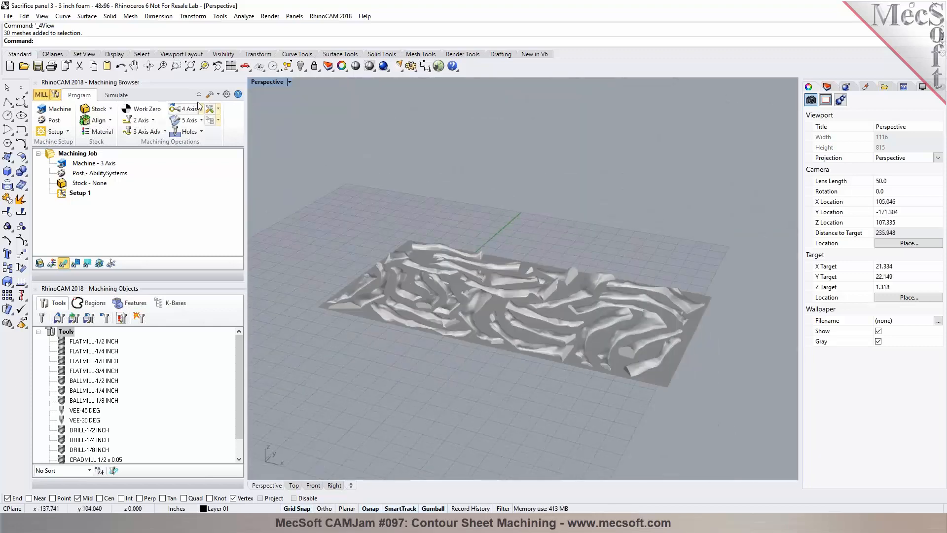
left_click(120, 68)
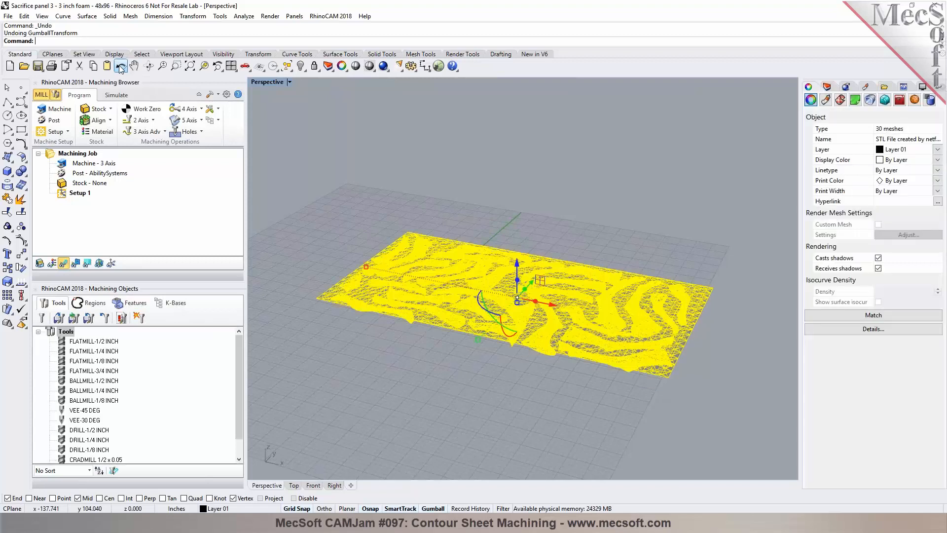
Step: Orient the part geometry with the look-down direction set from the bottom side, flipping the panel over
left_click(613, 208)
right_click_drag(613, 208, 552, 207)
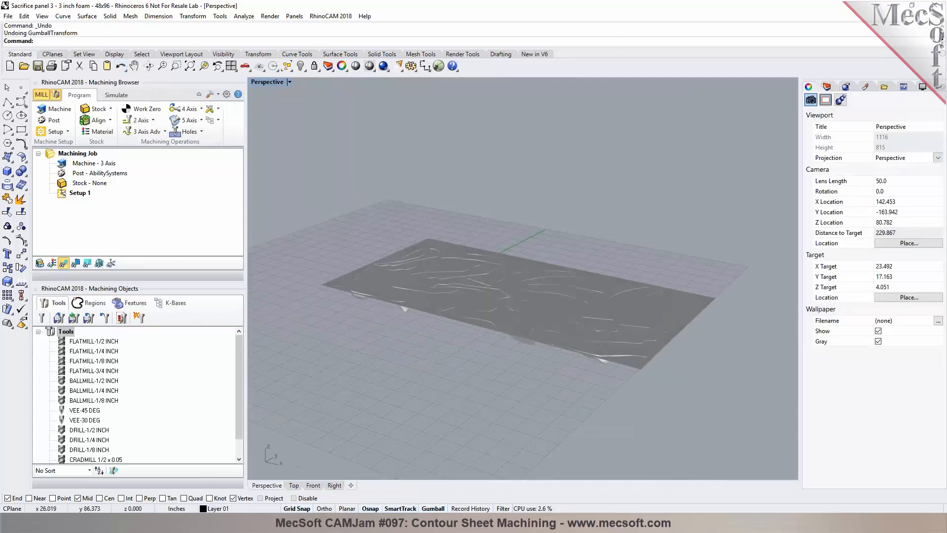
left_click(67, 131)
left_click(54, 151)
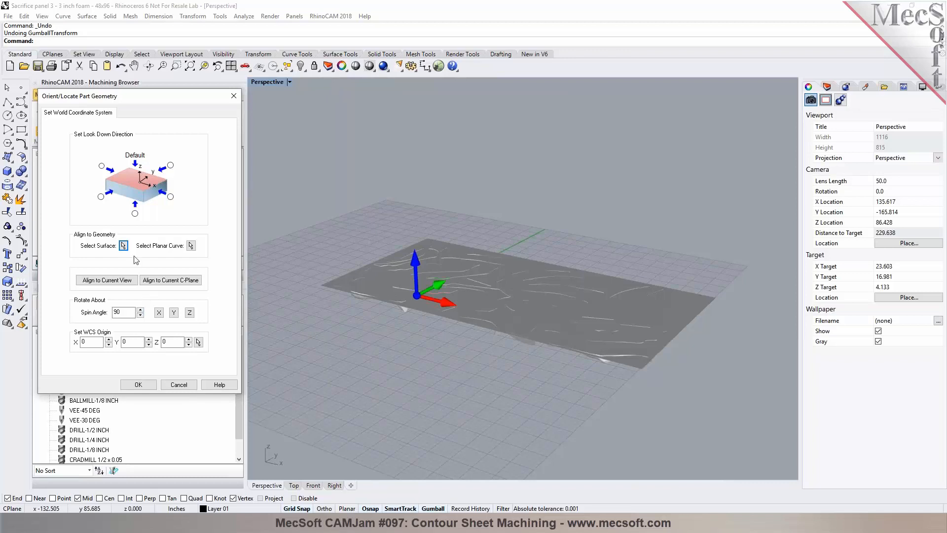
left_click(135, 213)
right_click_drag(469, 389, 464, 347)
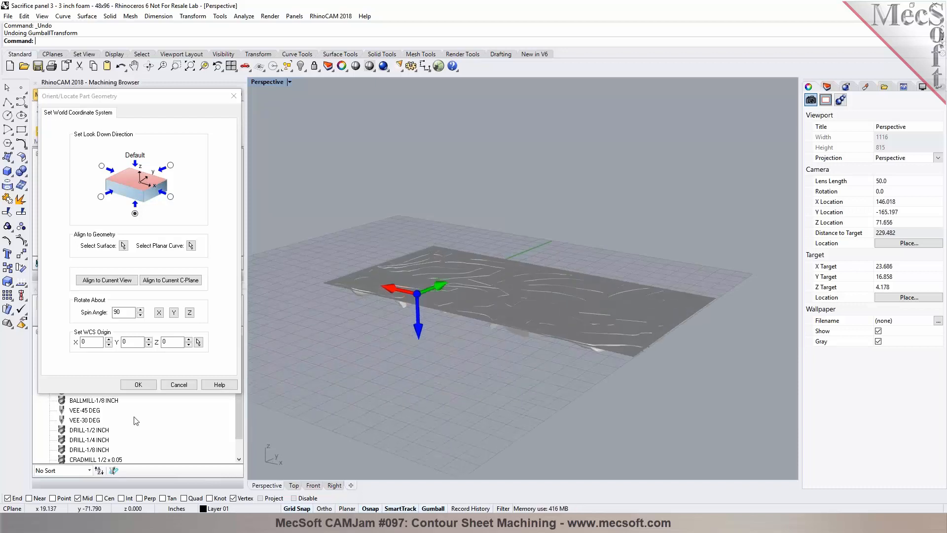
left_click(139, 385)
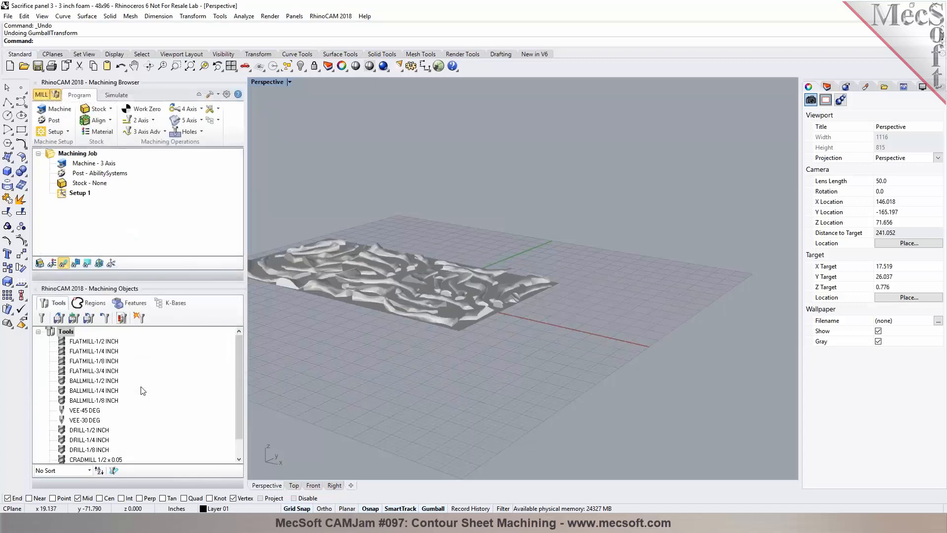
scroll(412, 357, "up", 5)
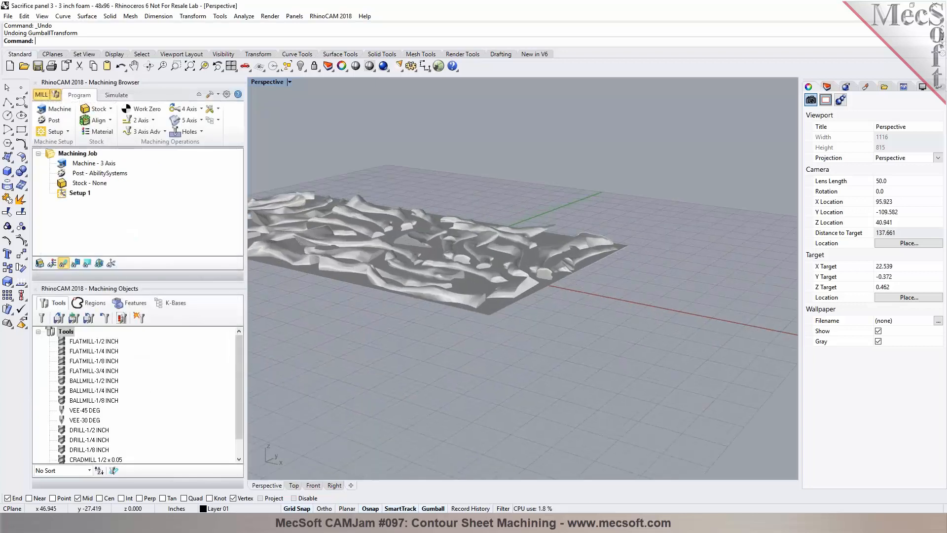
Step: Switch the Top viewport to Shaded display and inspect the flipped panel from the Top and Perspective views
right_click_drag(565, 367, 591, 384)
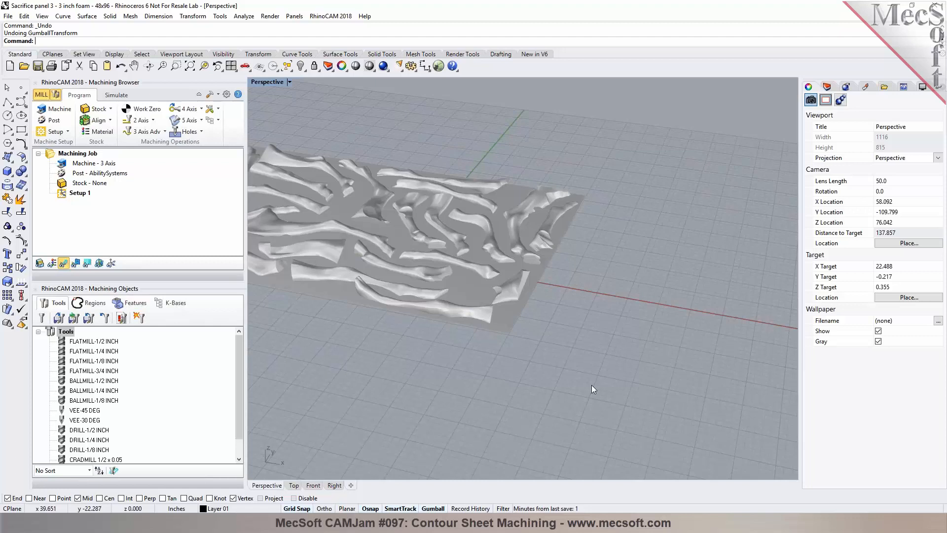
left_click(293, 485)
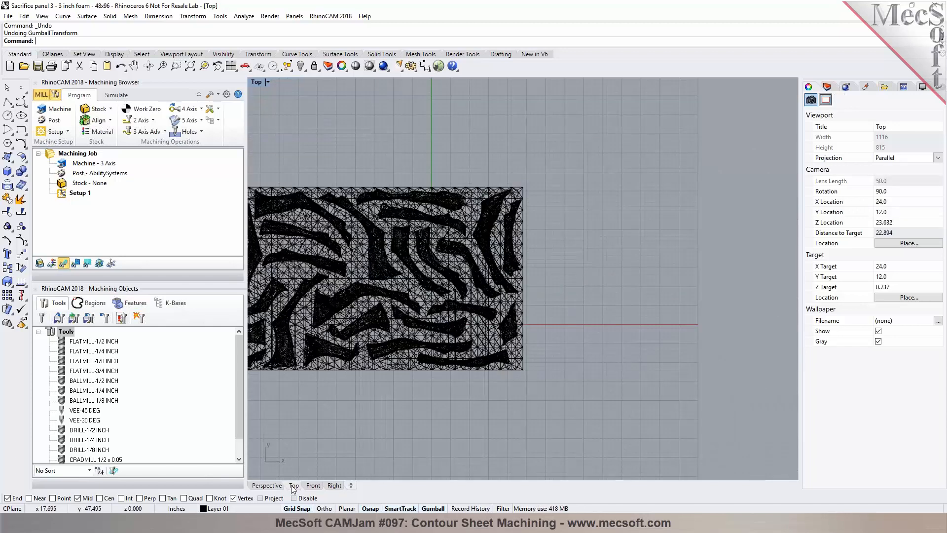
left_click(372, 68)
scroll(681, 215, "down", 4)
scroll(357, 221, "up", 2)
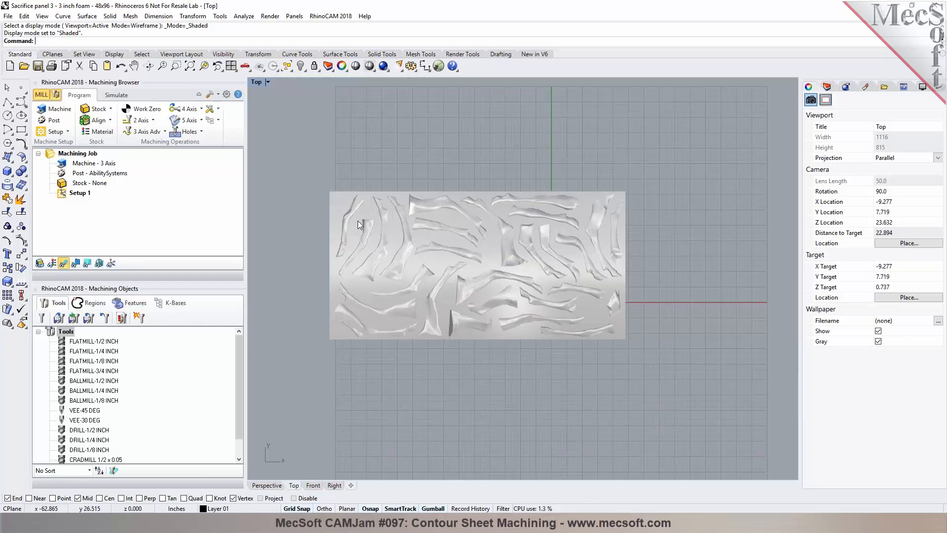
left_click(267, 485)
right_click_drag(655, 371, 582, 348)
scroll(582, 348, "down", 2)
scroll(400, 232, "up", 5)
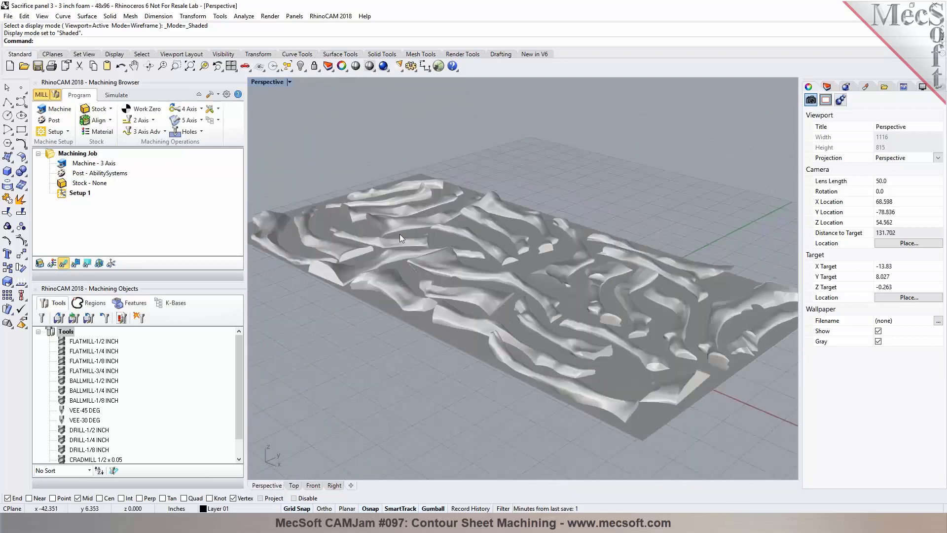
scroll(400, 234, "down", 2)
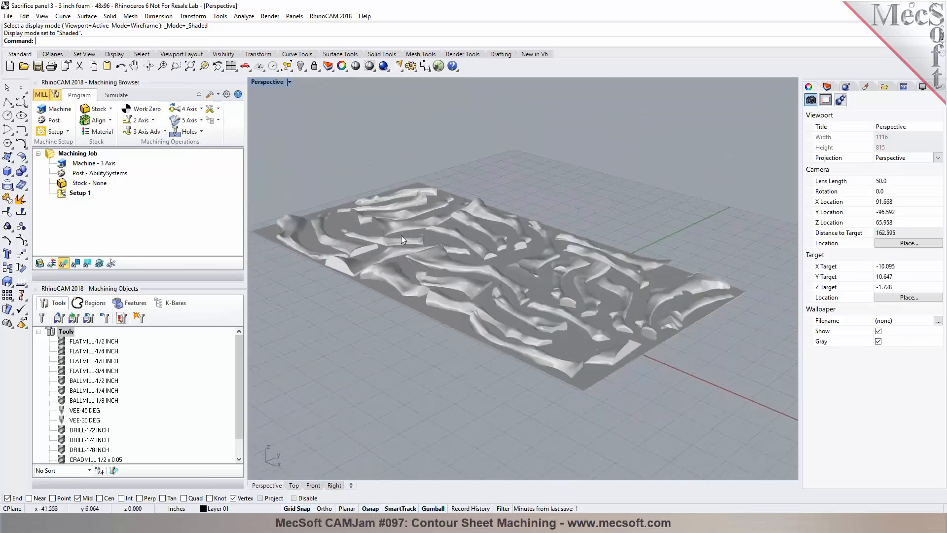
left_click(68, 131)
left_click(53, 150)
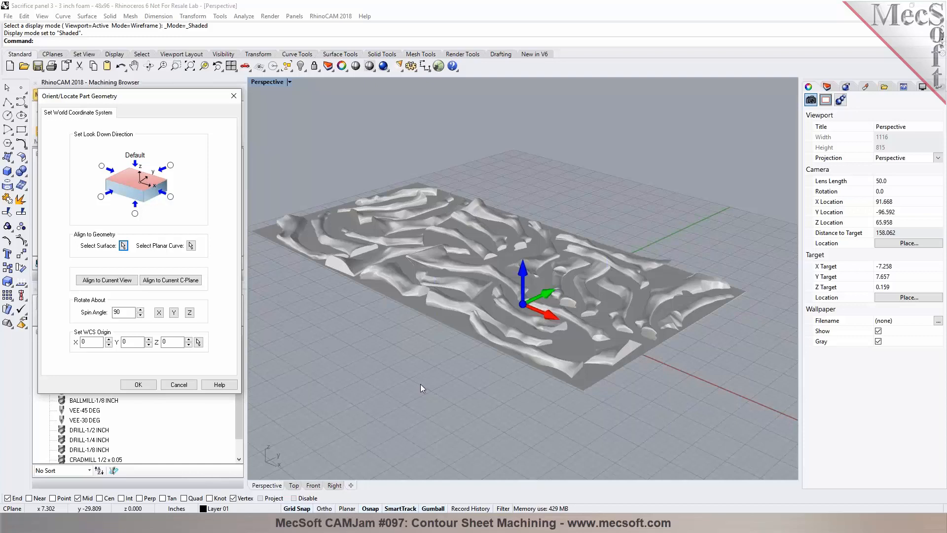
left_click(178, 385)
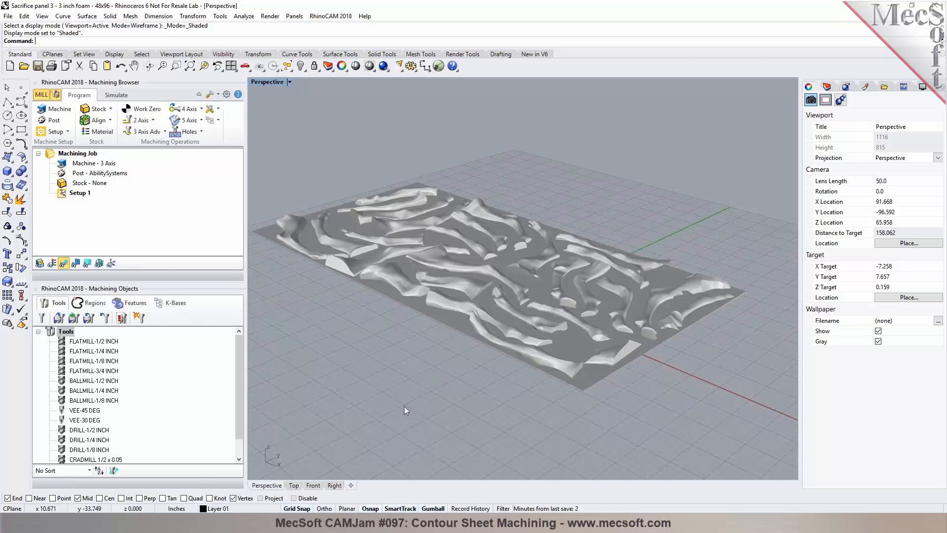
left_click(295, 484)
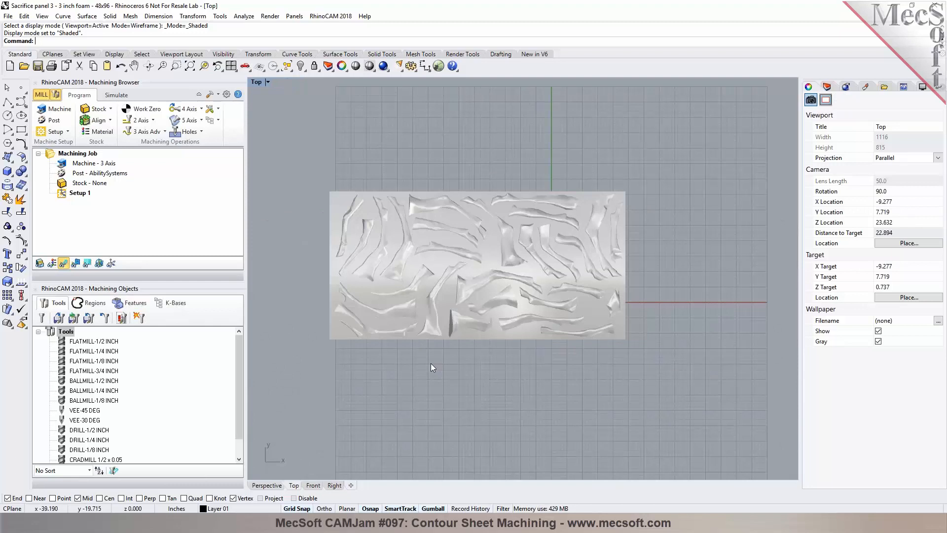
scroll(419, 253, "up", 2)
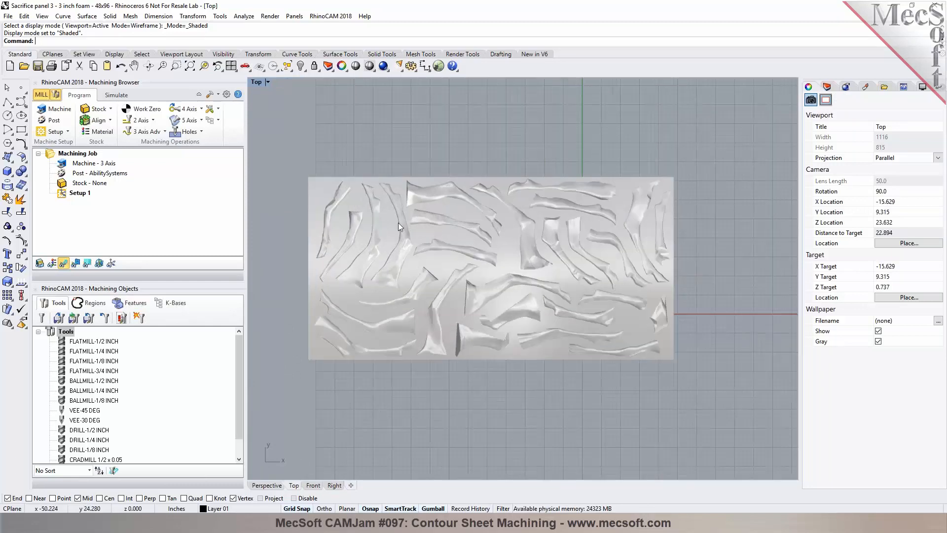
scroll(465, 370, "down", 2)
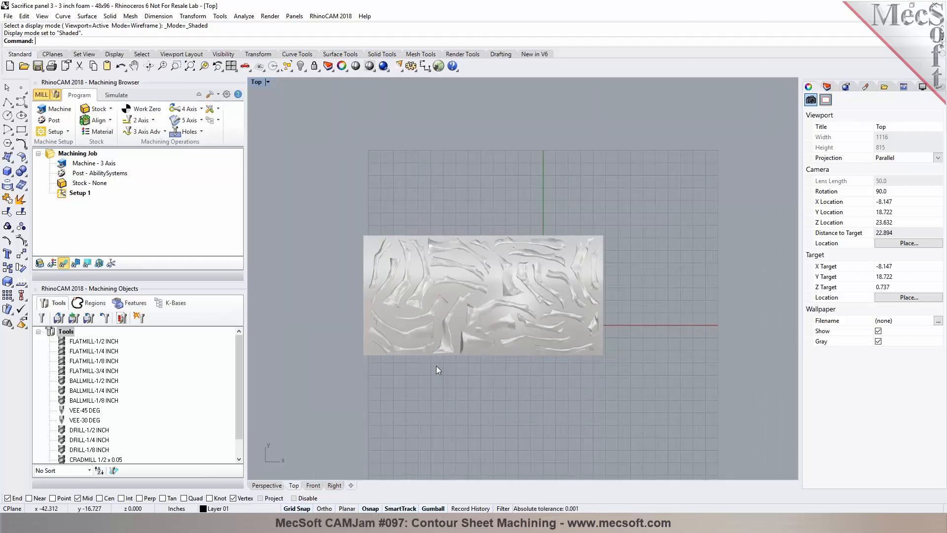
left_click(98, 108)
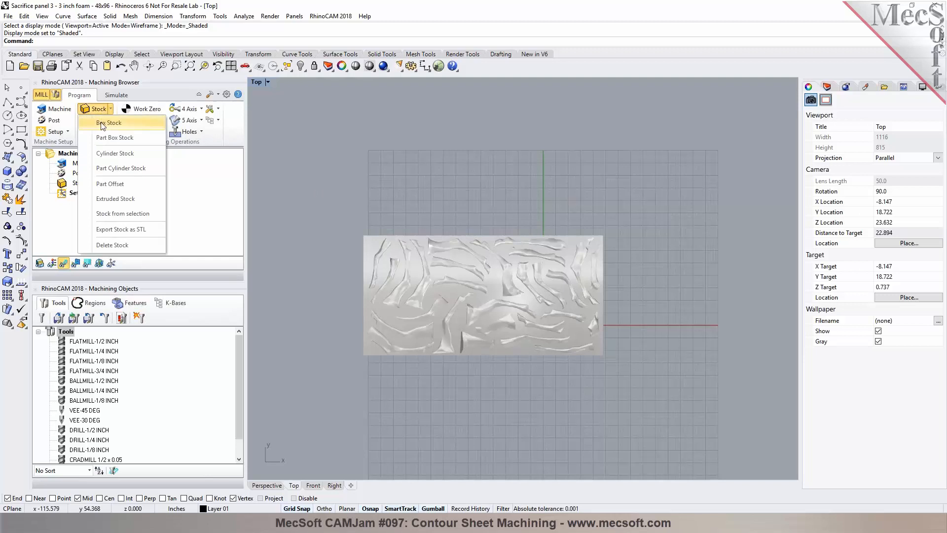
left_click(102, 123)
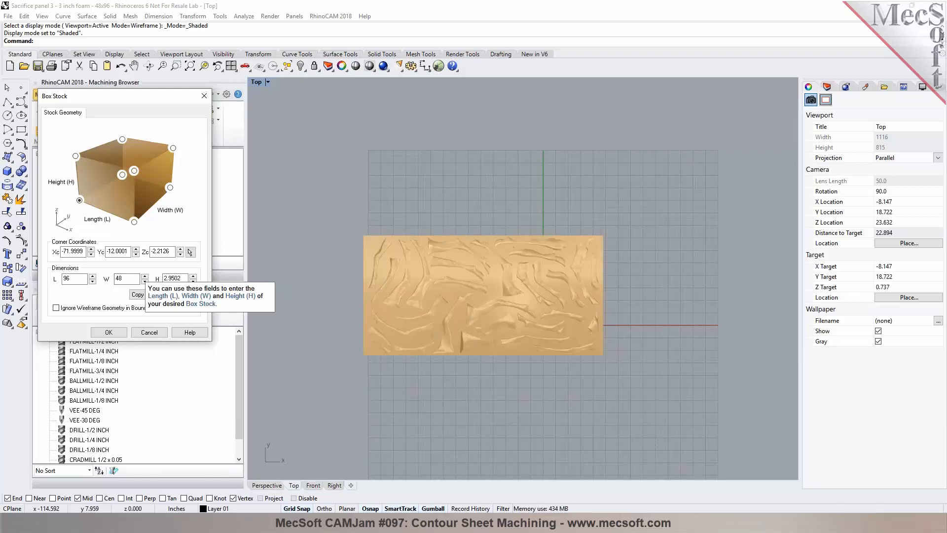
left_click(149, 332)
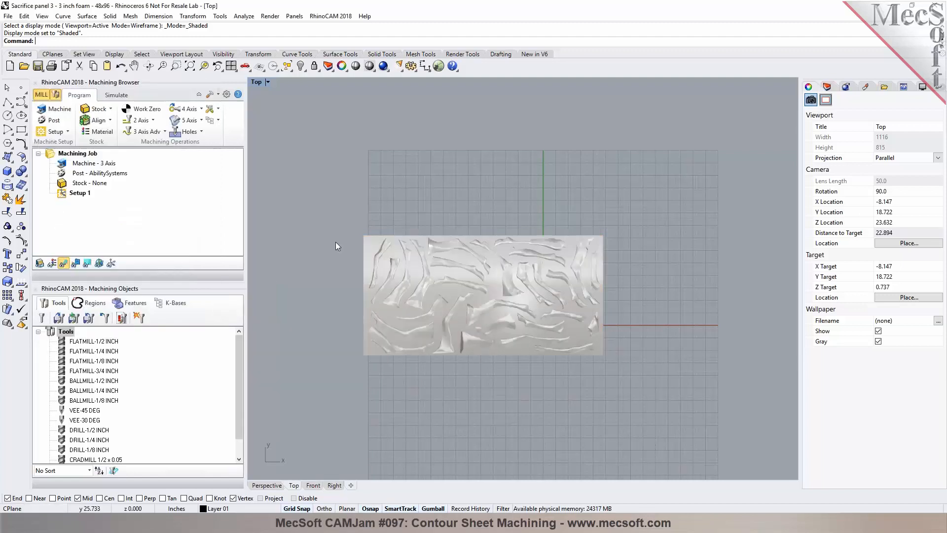
Step: Orient the part geometry by spinning it 90 degrees about the Z axis
left_click(64, 131)
left_click(58, 159)
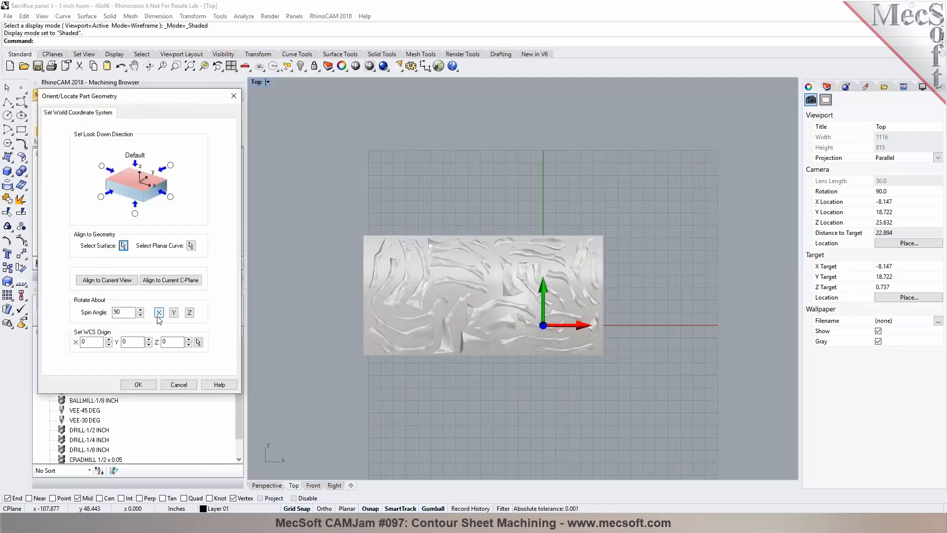
left_click(190, 314)
left_click(150, 385)
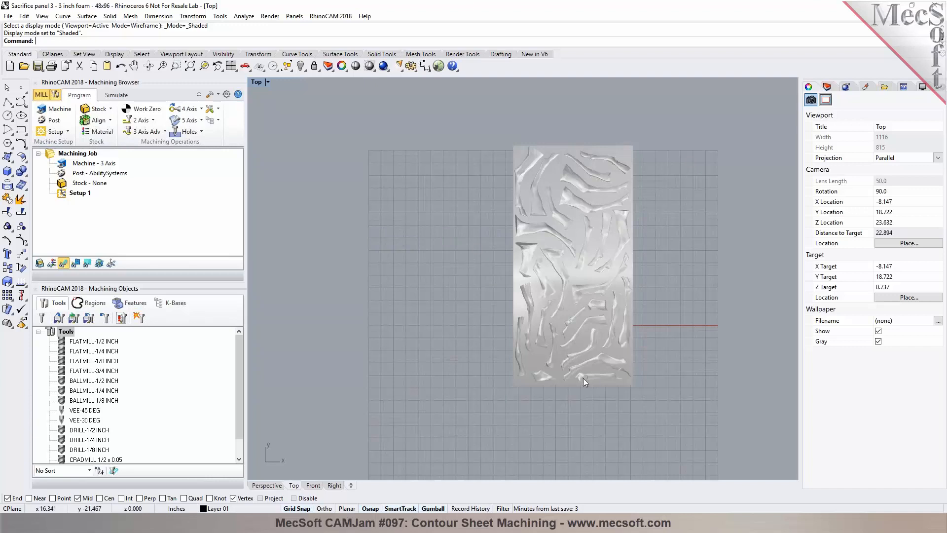
Step: Create a box stock from the model bounding box, 48 by 96, with its height set to 3
left_click(102, 112)
left_click(104, 121)
left_click(163, 294)
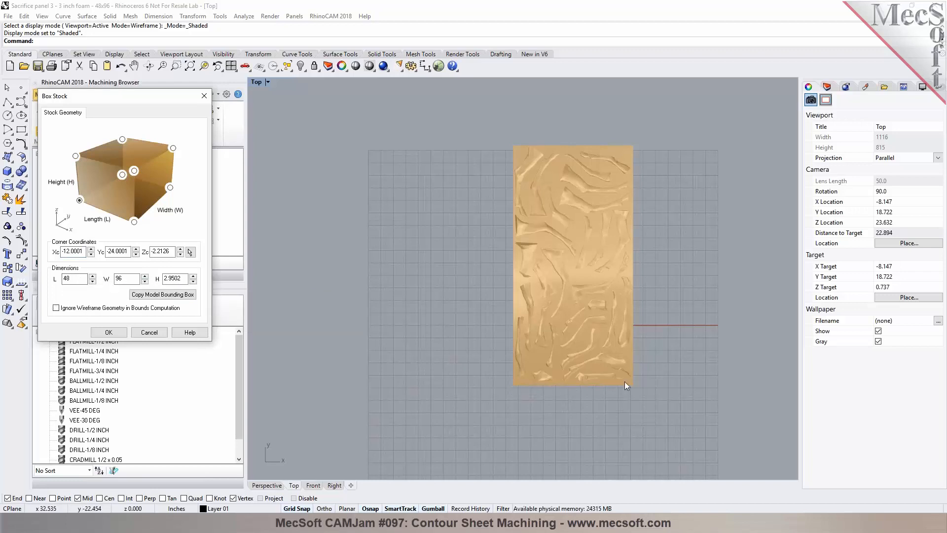
left_click(123, 279)
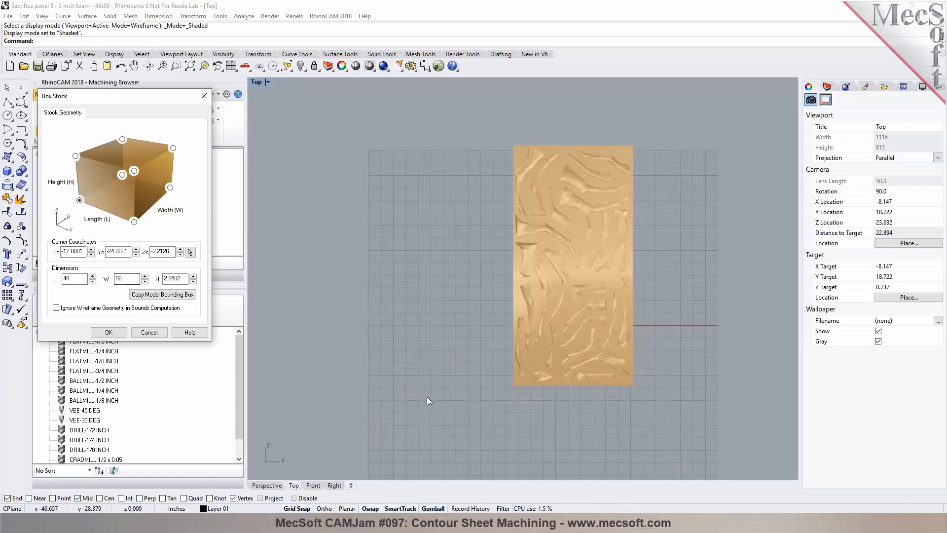
double_click(172, 278)
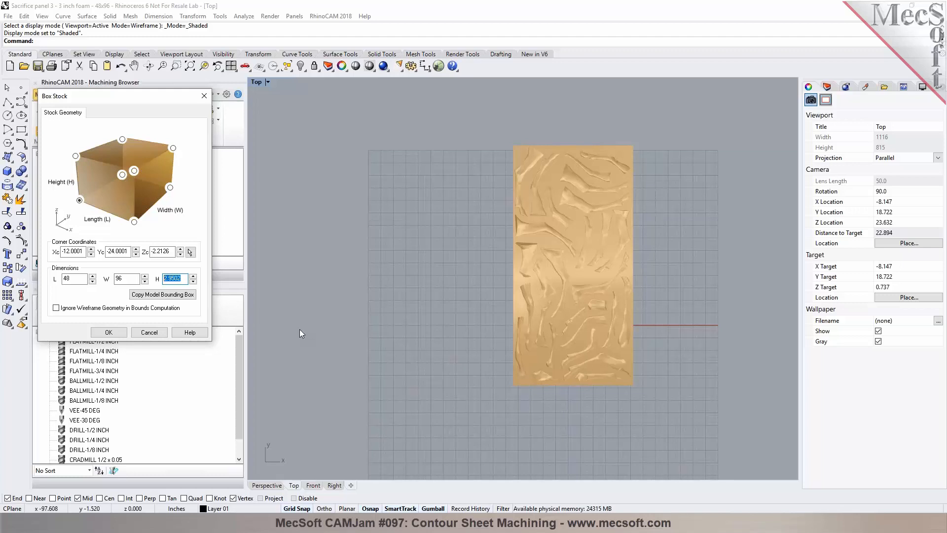
type("3")
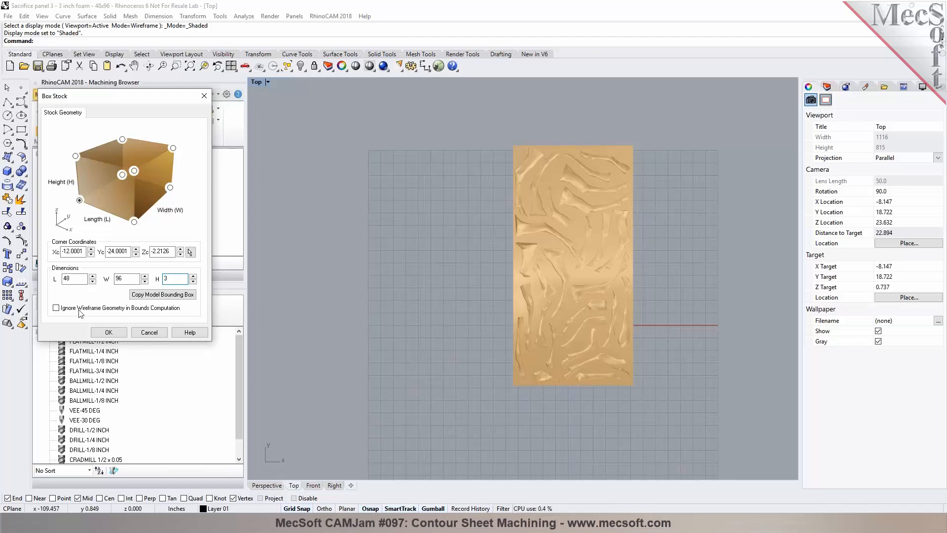
left_click(109, 333)
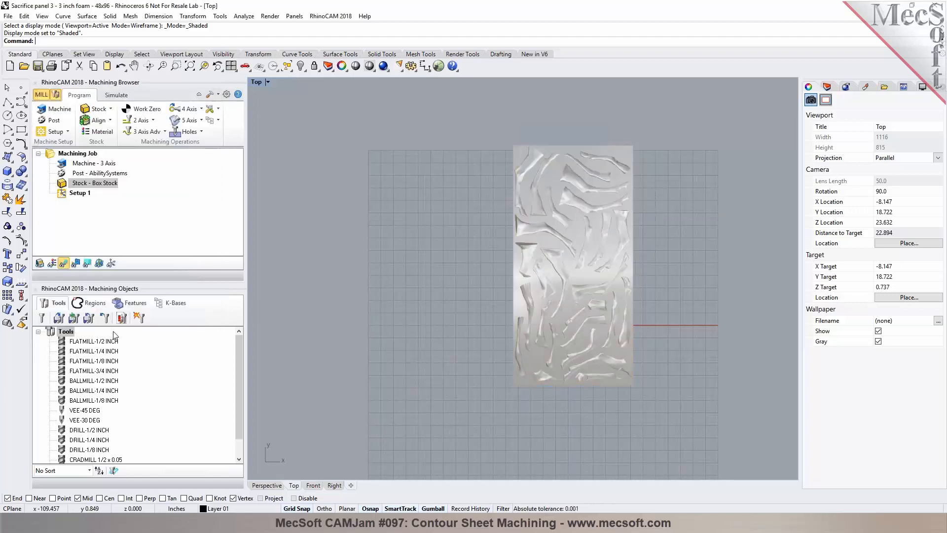
Step: Show the stock and inspect it around the part in the Perspective and Front views
left_click(39, 264)
left_click(267, 485)
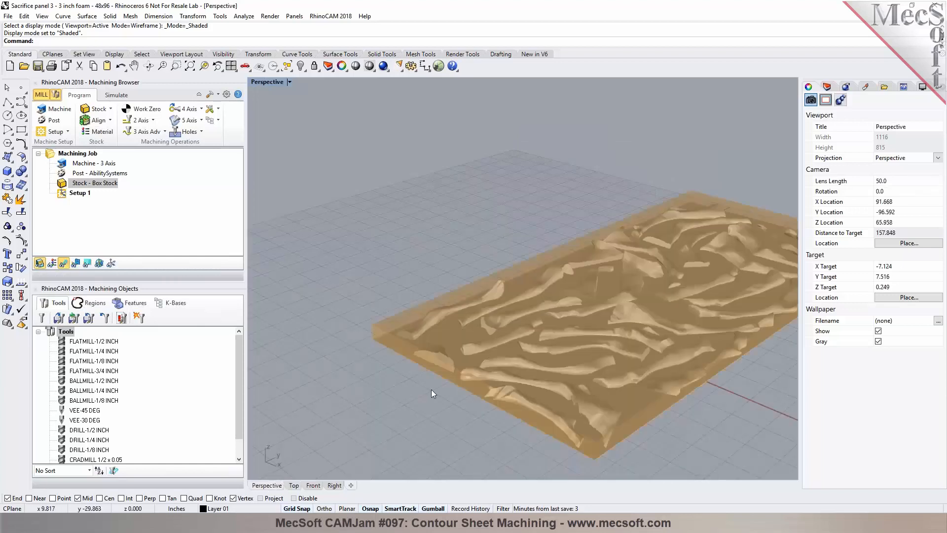
scroll(431, 389, "up", 3)
right_click_drag(401, 398, 423, 364)
left_click(318, 483)
scroll(406, 295, "up", 5)
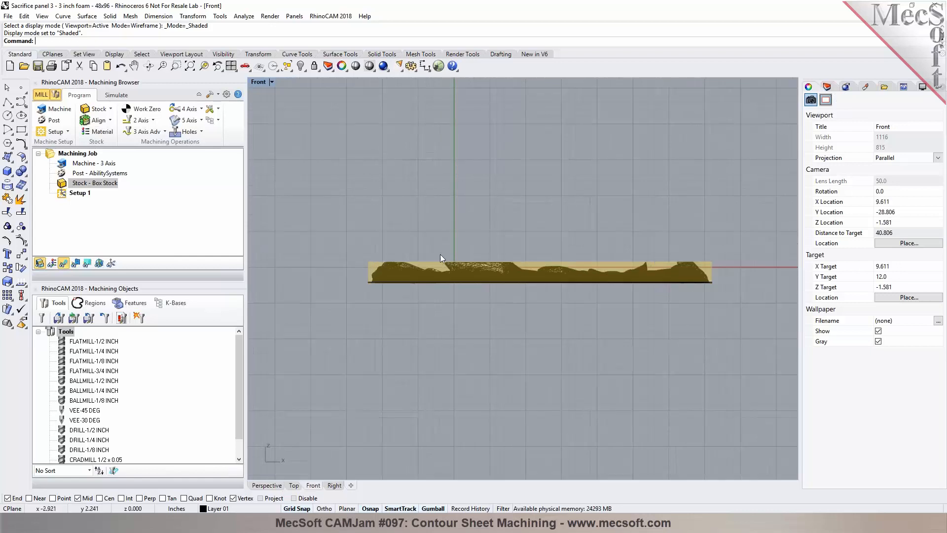
scroll(476, 270, "up", 10)
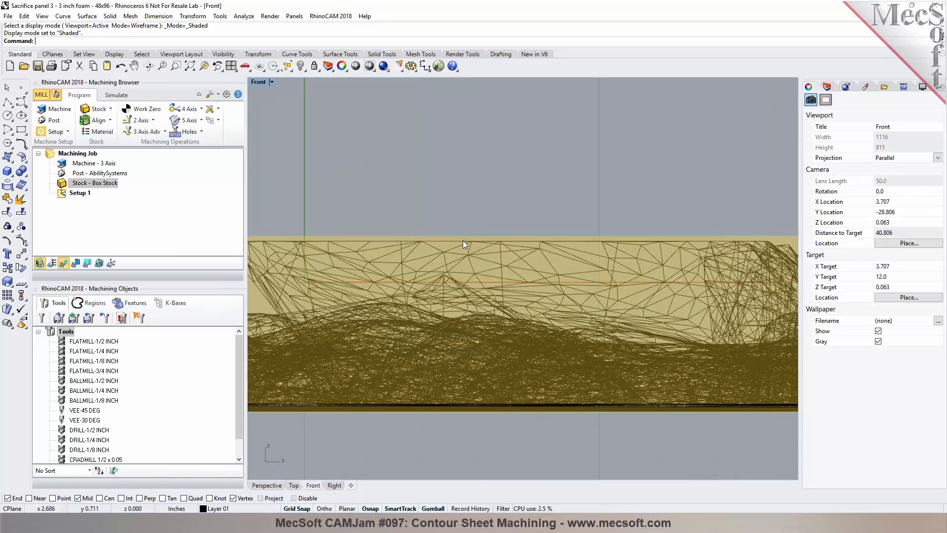
scroll(466, 240, "down", 10)
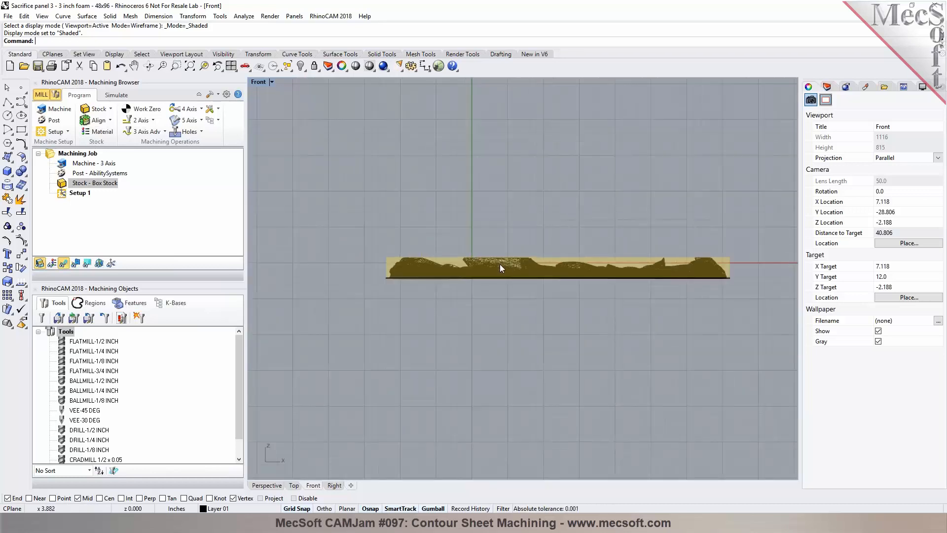
left_click(277, 485)
right_click_drag(515, 346, 356, 339)
scroll(356, 339, "down", 3)
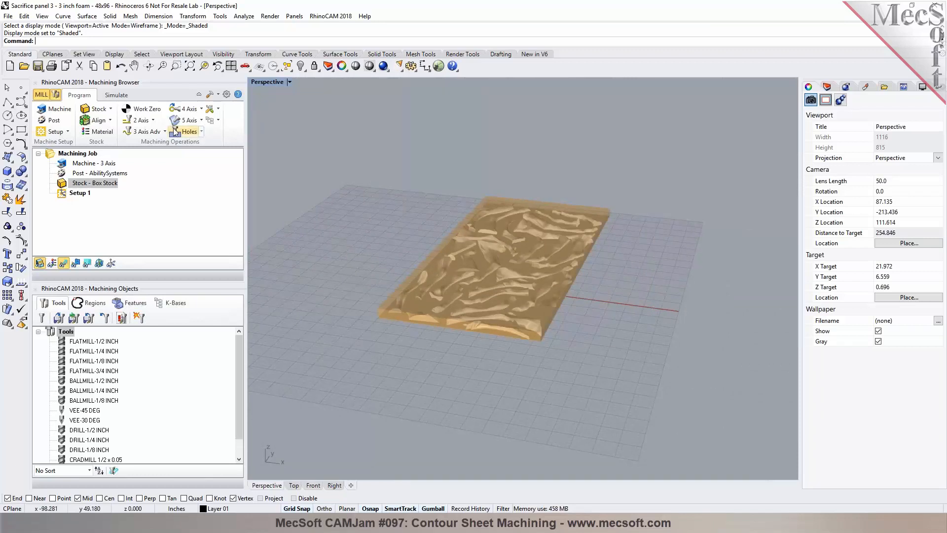
Step: Align the stock about the part with Bottom Z alignment and Center XY alignment
left_click(99, 121)
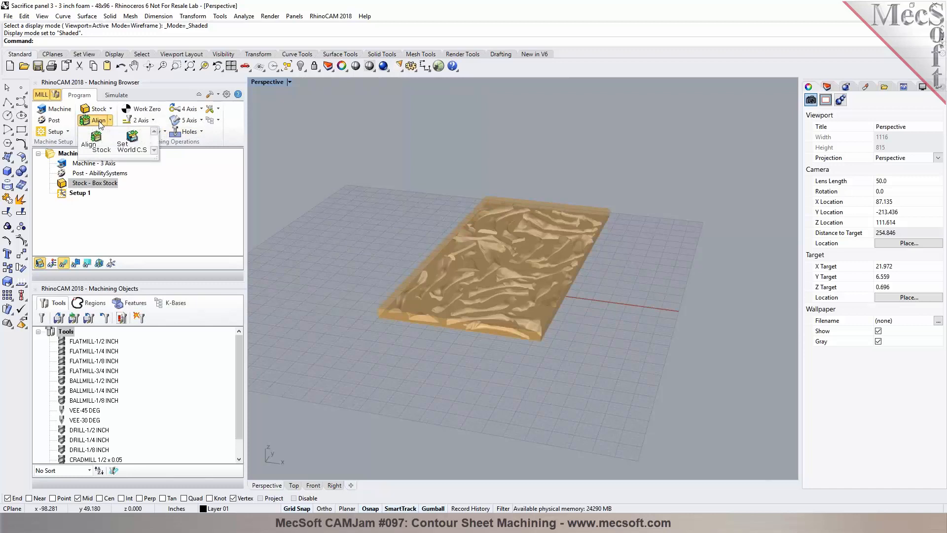
left_click(96, 140)
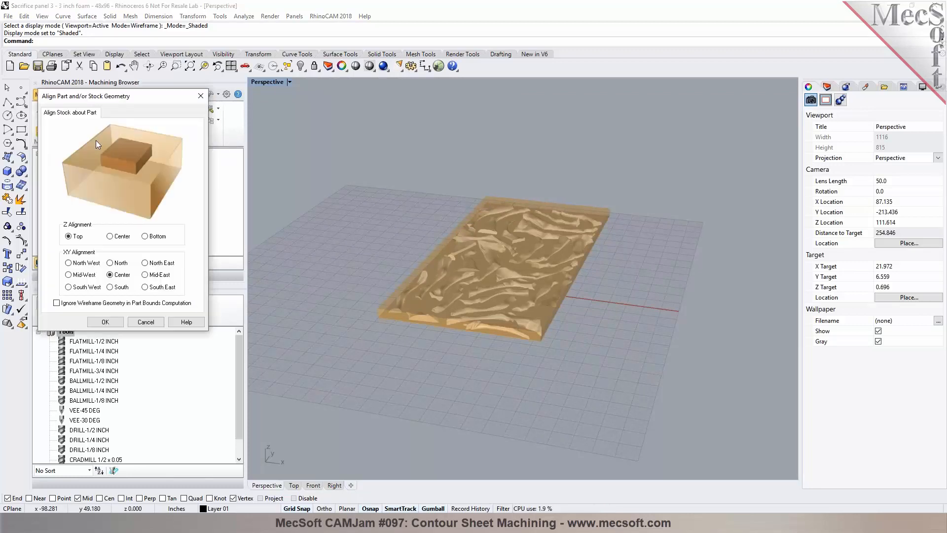
left_click(151, 238)
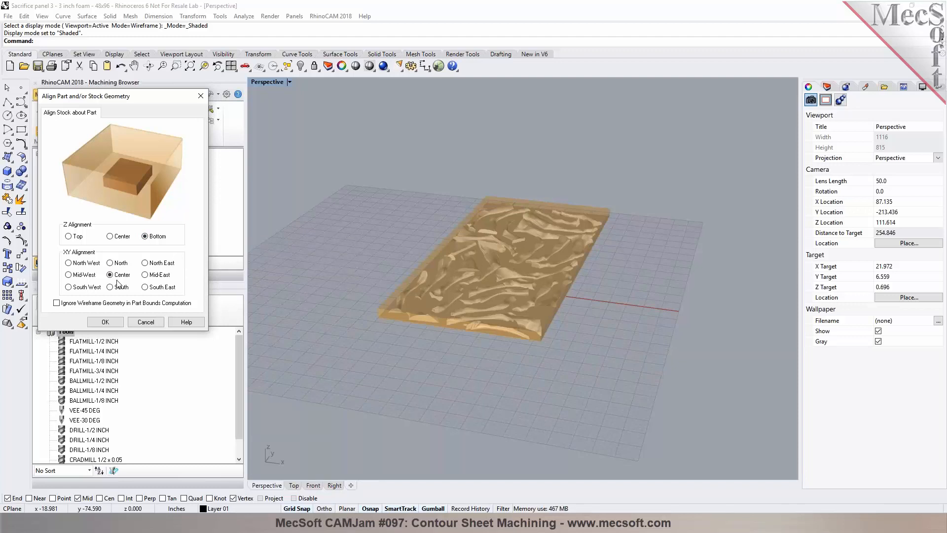
left_click(84, 277)
left_click(83, 288)
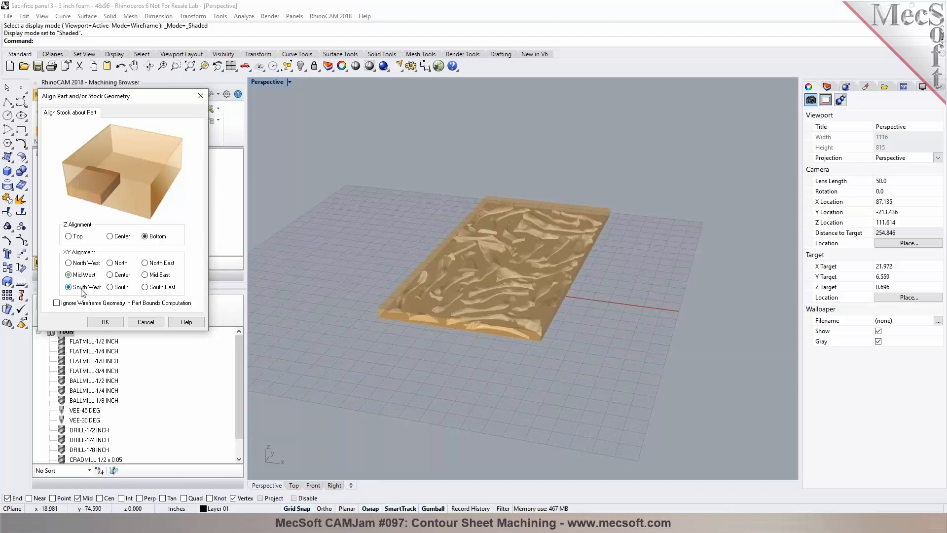
left_click(123, 278)
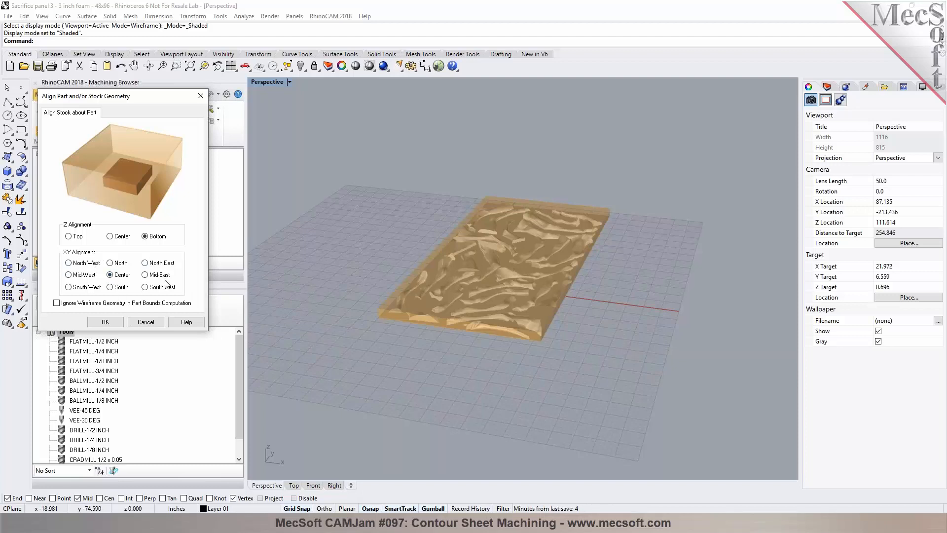
left_click(105, 321)
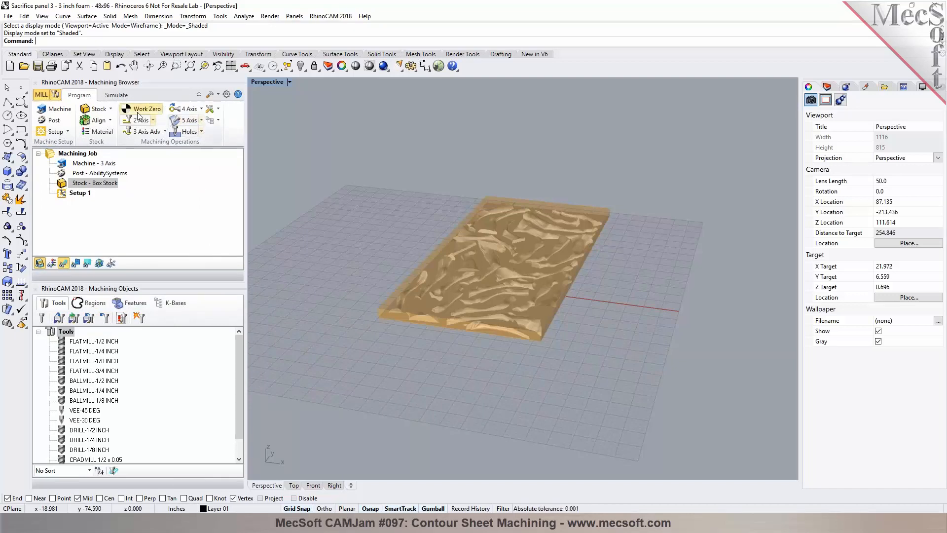
Step: Preview the stock in simulation mode, zooming in on its corner, and return to programming
left_click(116, 95)
scroll(389, 302, "up", 2)
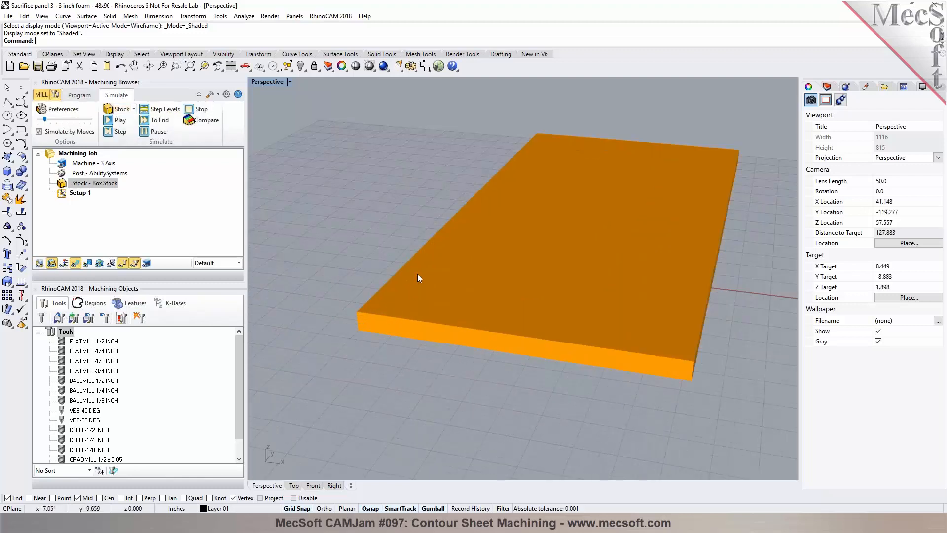
scroll(353, 320, "up", 5)
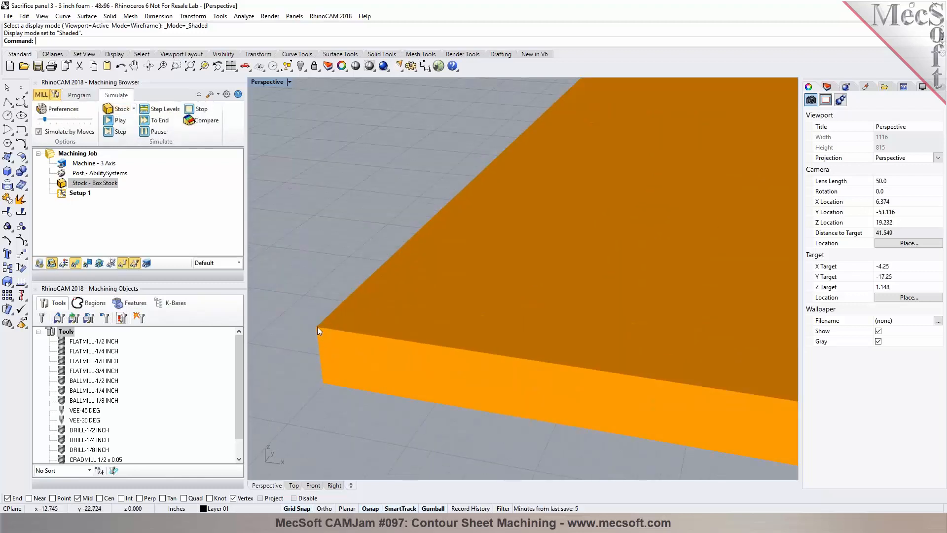
scroll(317, 325, "down", 3)
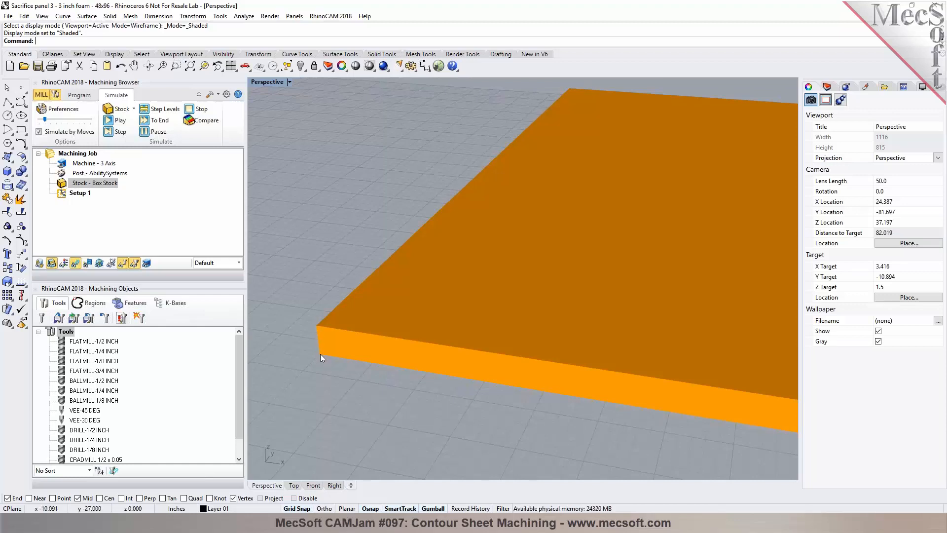
left_click(75, 96)
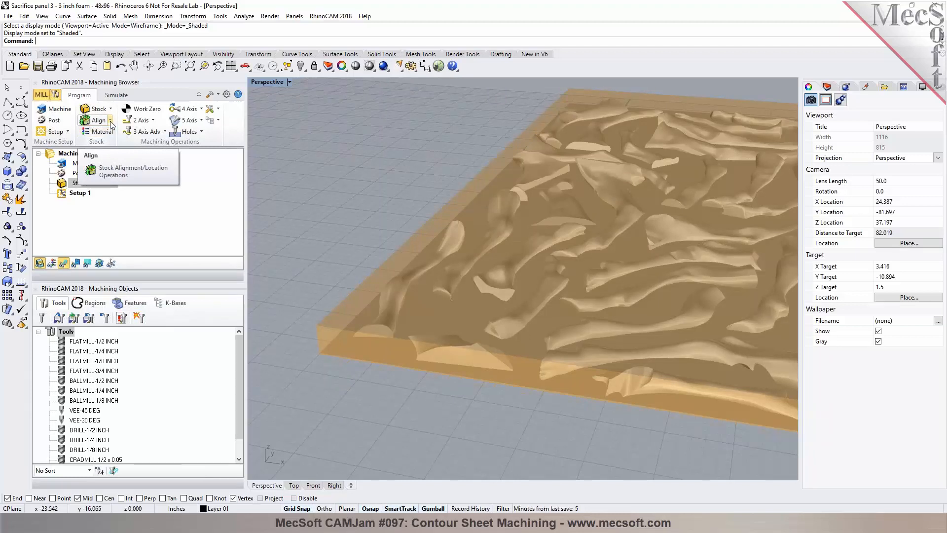
Step: Set the world coordinate system to the stock box with its origin at the lowest Z face and north-west corner
scroll(324, 208, "down", 5)
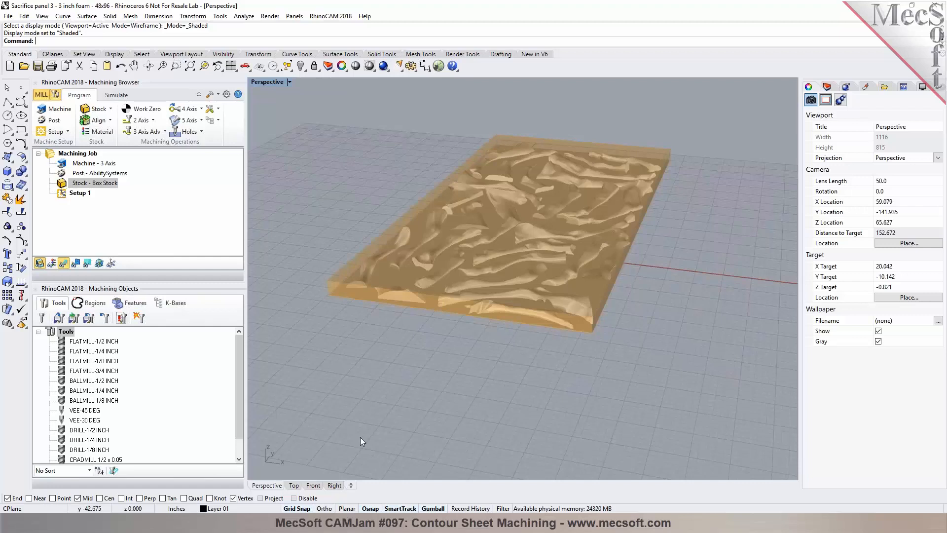
left_click(294, 486)
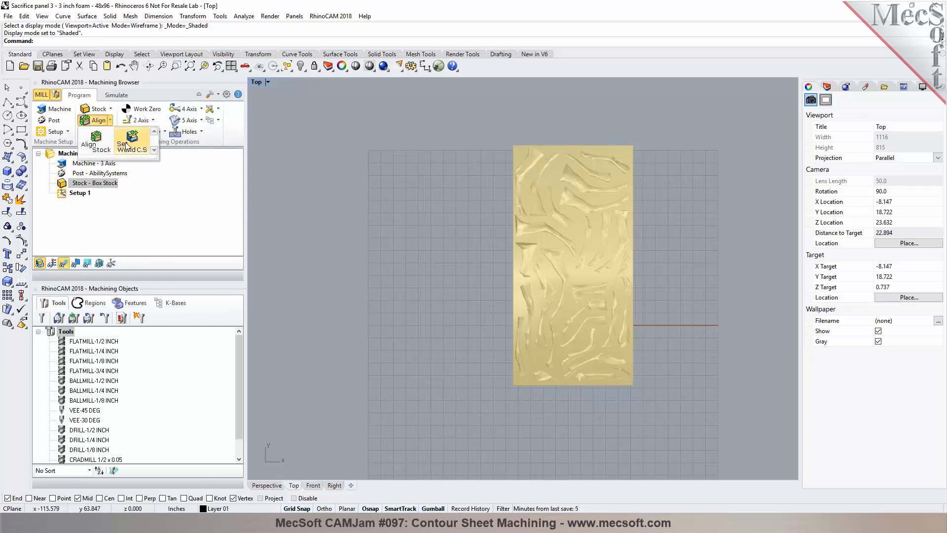
left_click(127, 146)
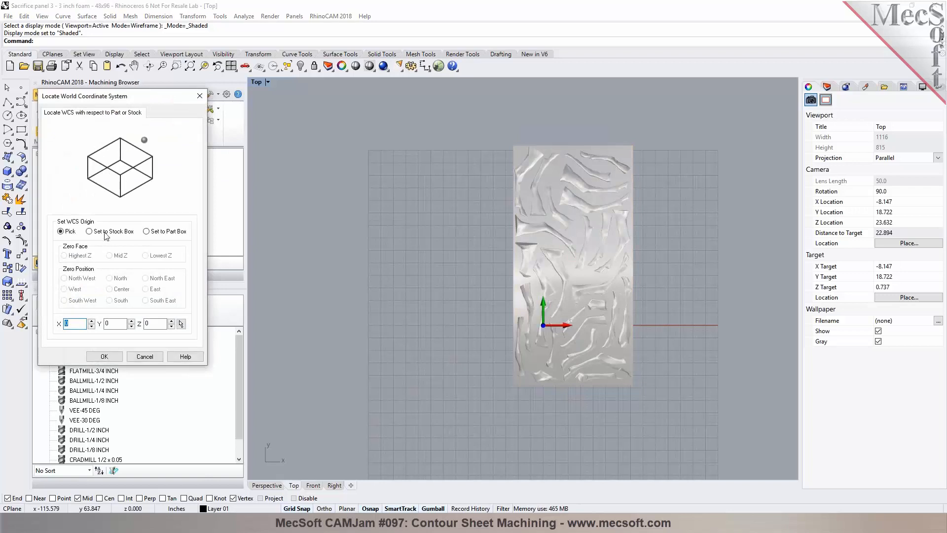
left_click(104, 234)
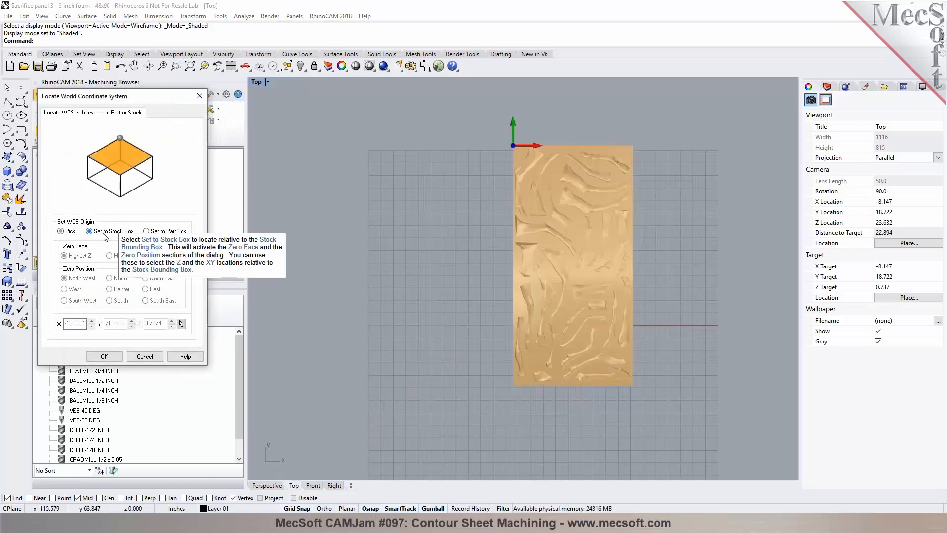
left_click(153, 258)
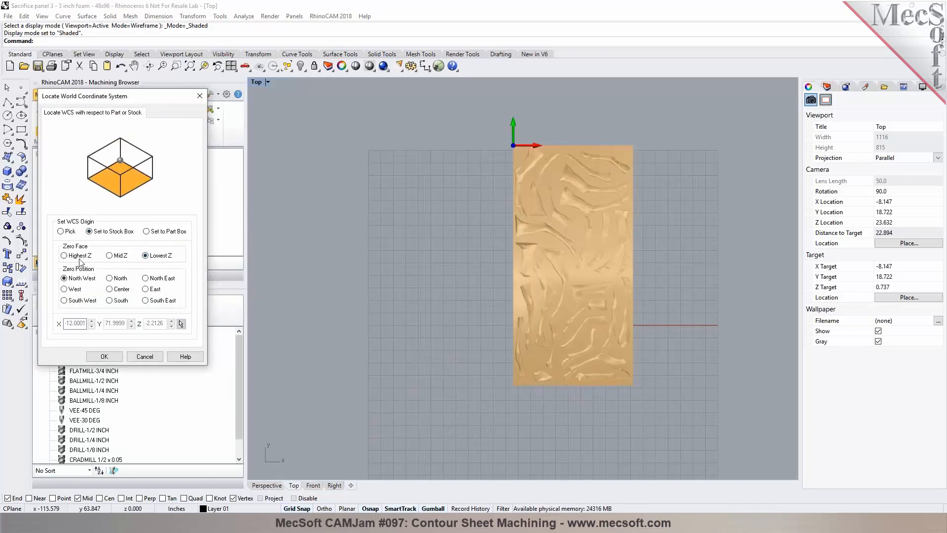
left_click(104, 356)
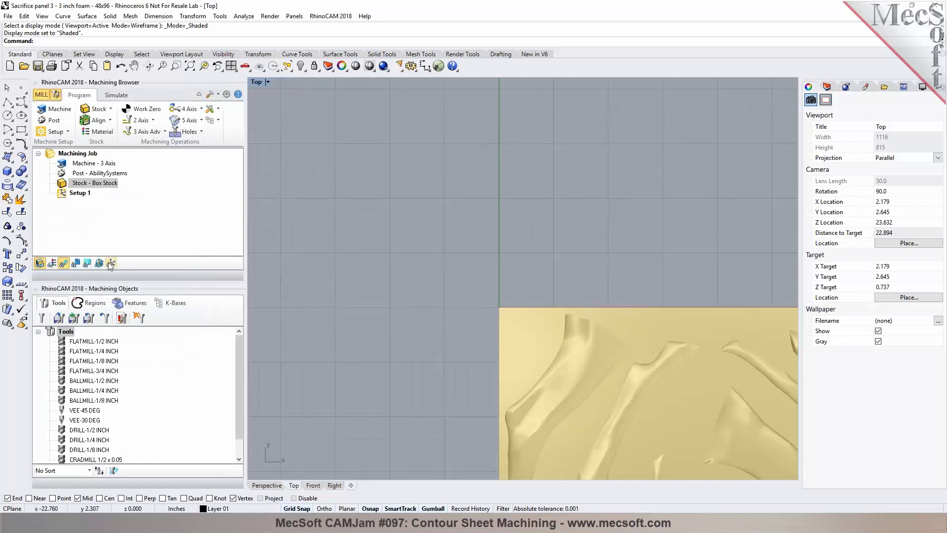
Step: Inspect the new coordinate origin at the stock corner in the Top and Perspective views
scroll(483, 322, "up", 5)
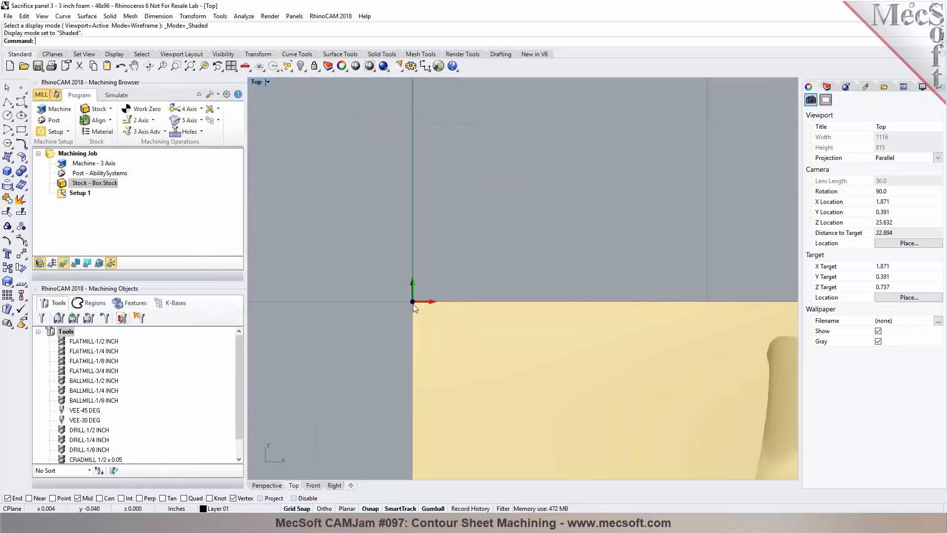
scroll(429, 277, "down", 8)
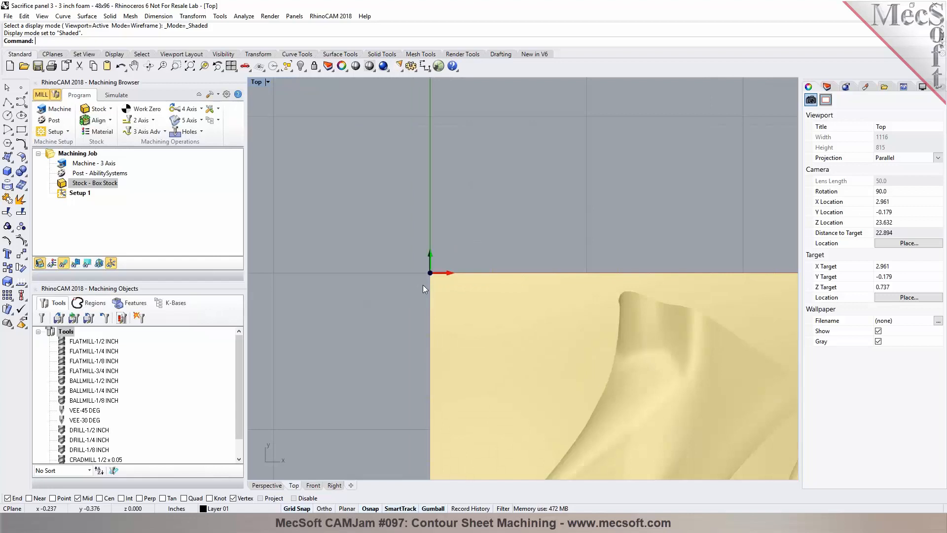
left_click(267, 484)
right_click_drag(456, 290, 597, 287)
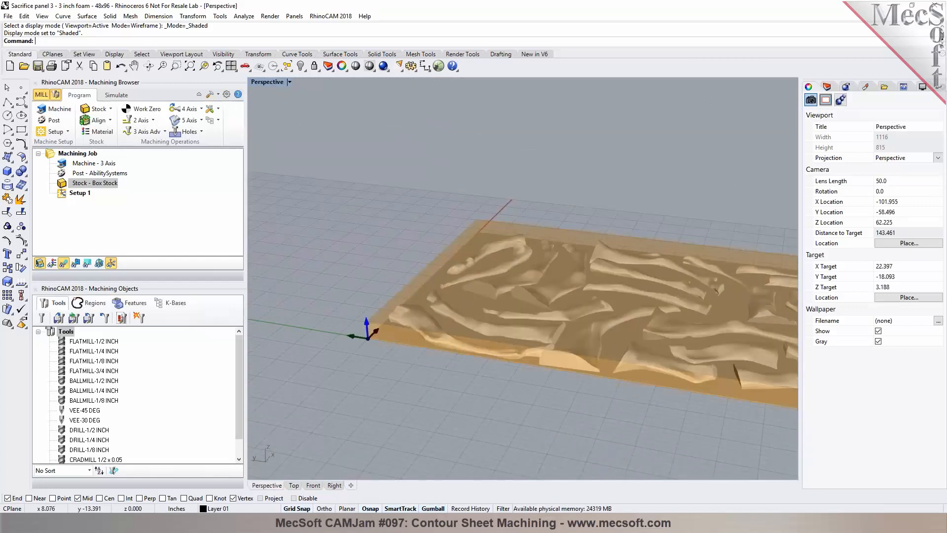
scroll(368, 334, "up", 4)
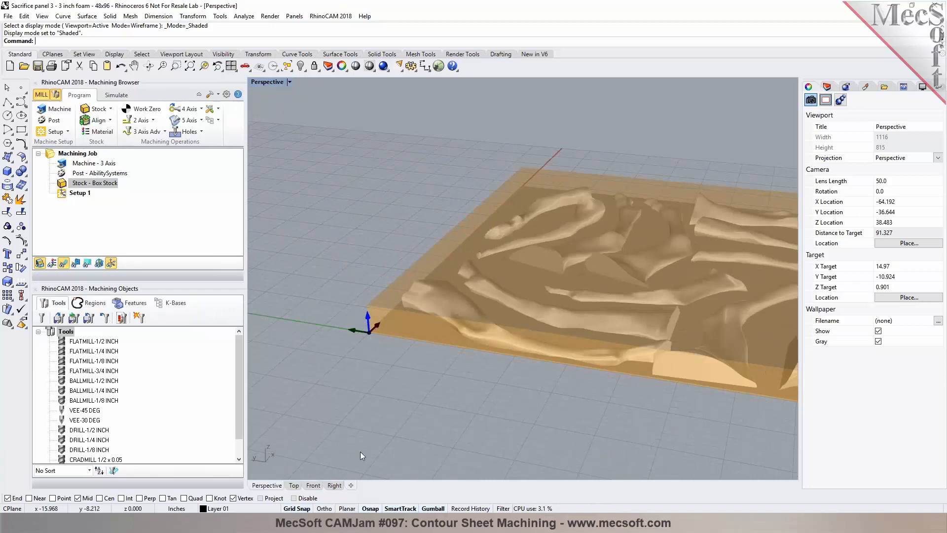
left_click(295, 488)
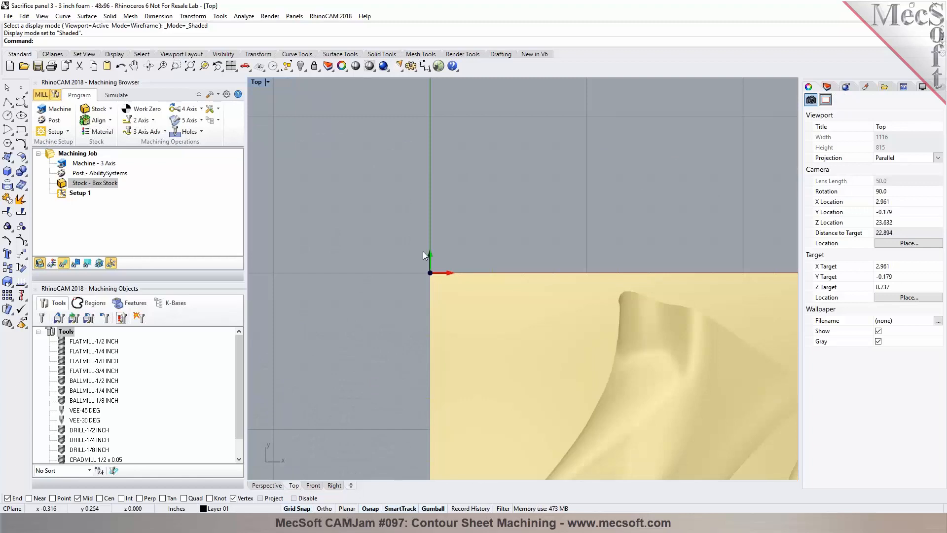
Step: Select the part mesh and move it -12 inches along Y with the gumball
scroll(444, 237, "down", 6)
scroll(444, 239, "up", 8)
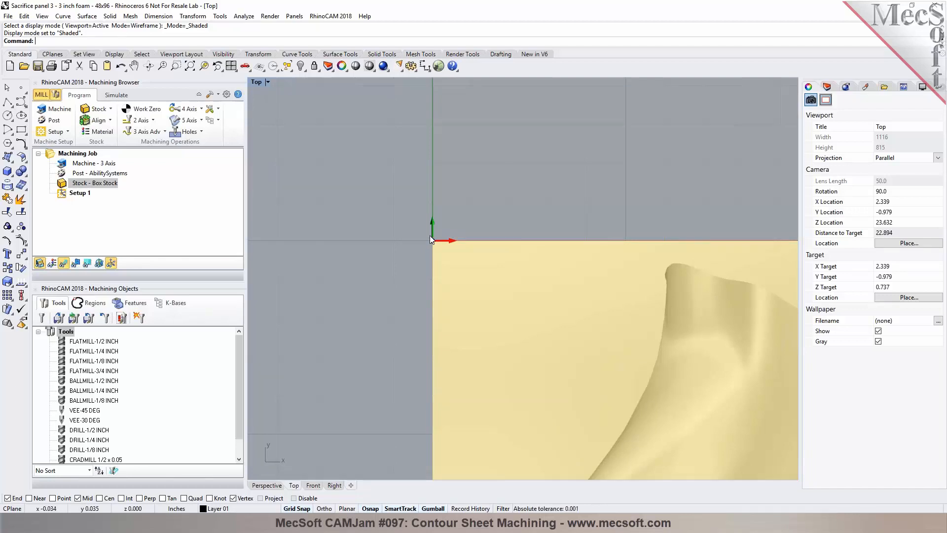
scroll(424, 218, "down", 4)
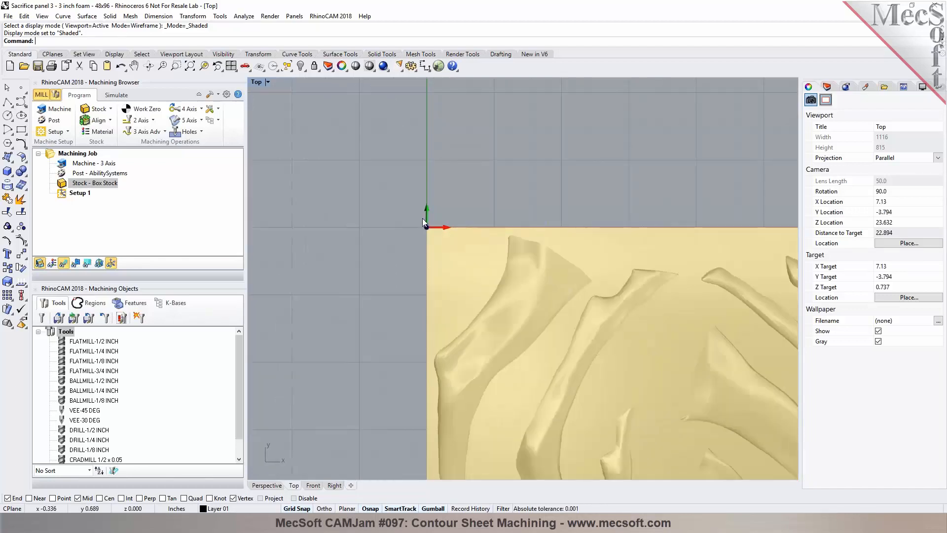
scroll(428, 187, "down", 2)
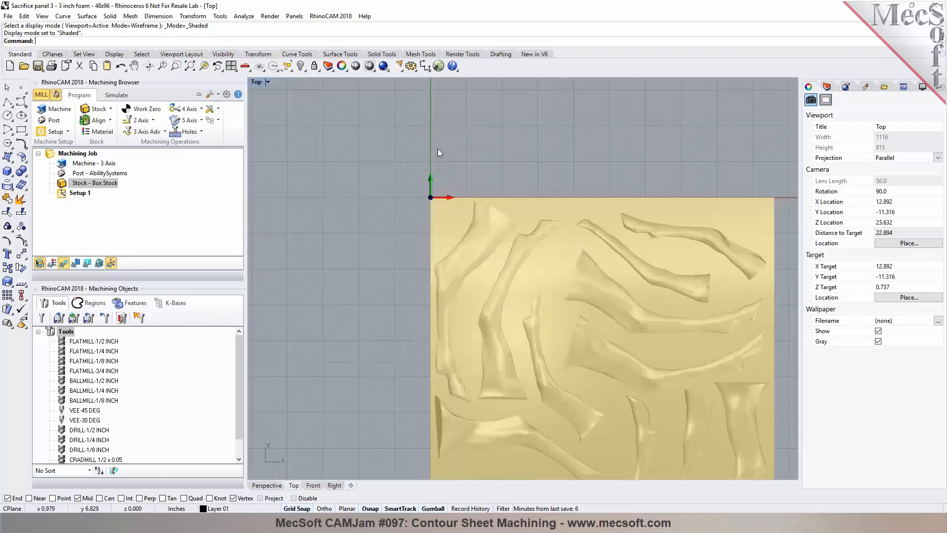
scroll(437, 149, "down", 5)
left_click_drag(413, 155, 586, 428)
scroll(431, 151, "up", 3)
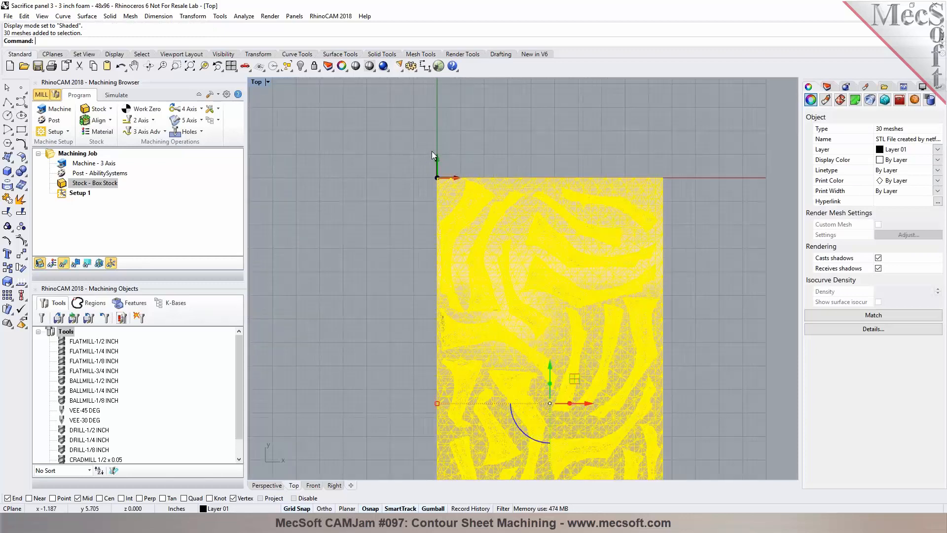
scroll(427, 145, "down", 1)
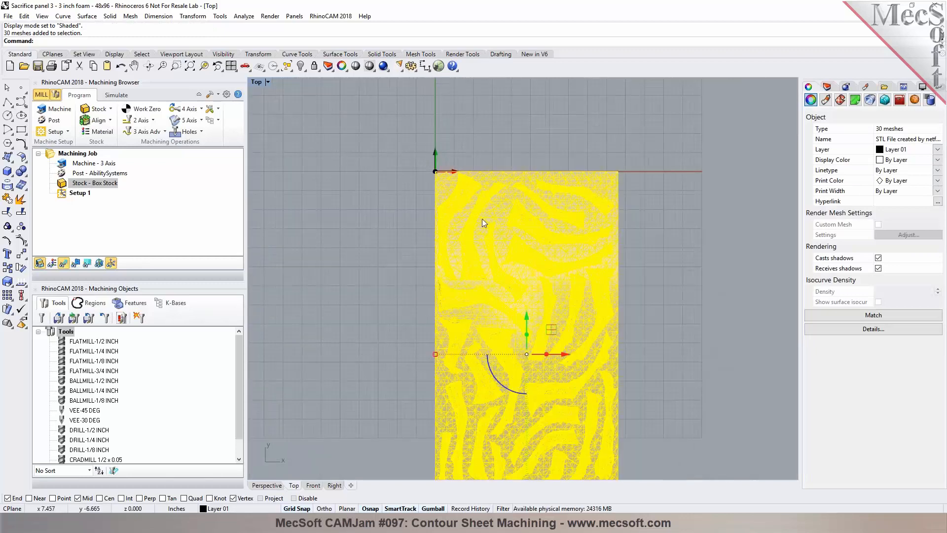
left_click(527, 318)
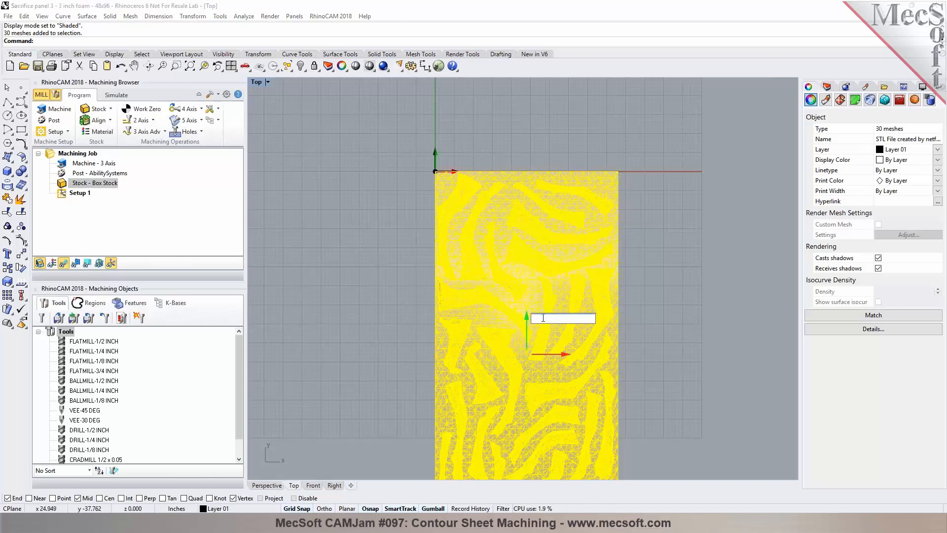
type("-12")
key("Return")
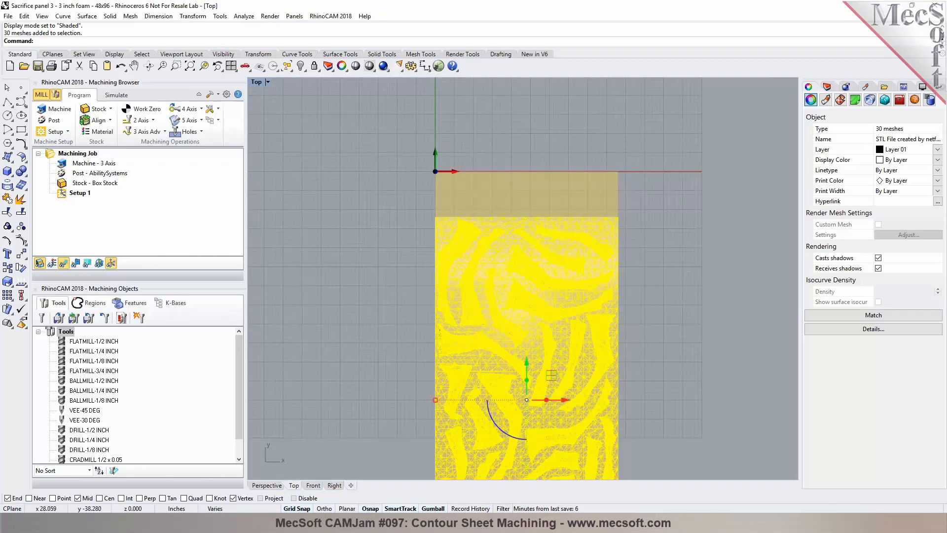
Step: Re-align the stock about the moved part
left_click(420, 291)
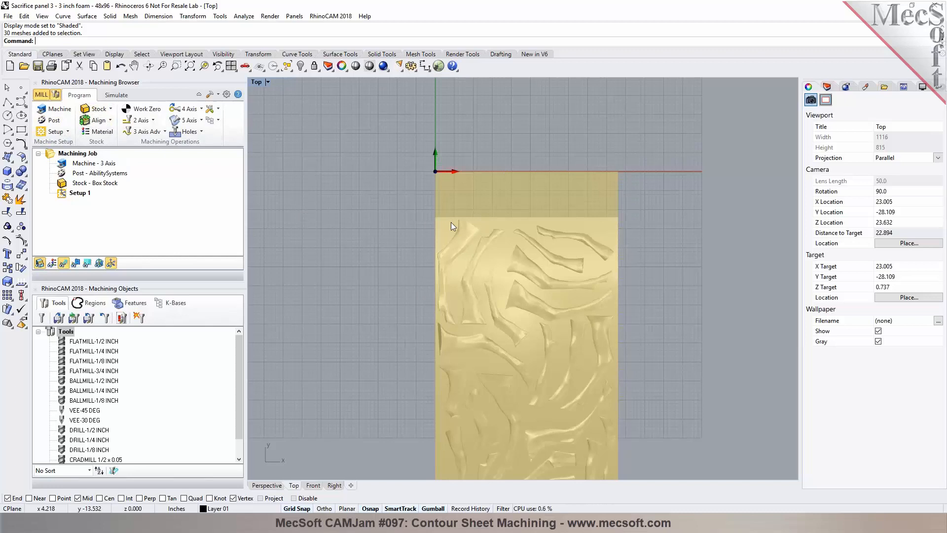
left_click(104, 122)
left_click(145, 237)
left_click(105, 322)
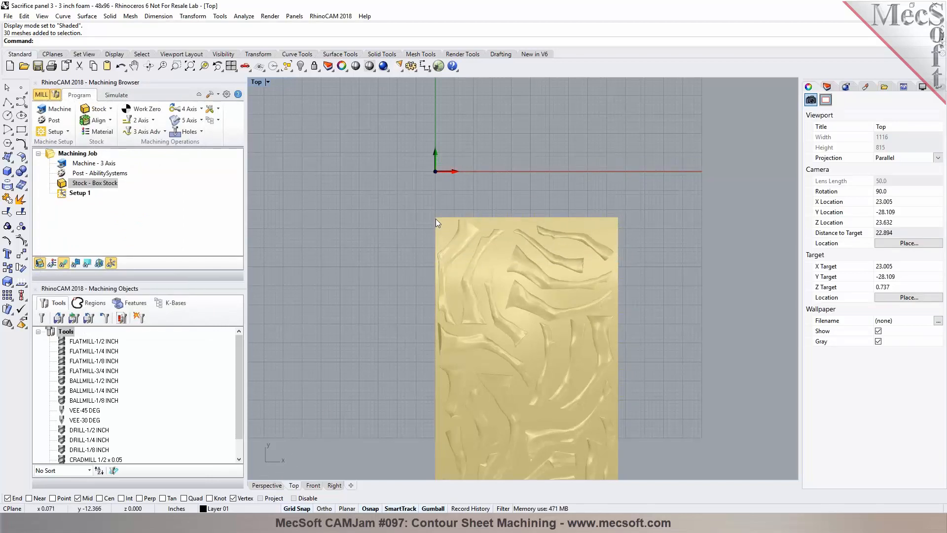
Step: Inspect the part, stock and origin in the Perspective and Top views
left_click(267, 485)
right_click_drag(447, 289, 464, 347)
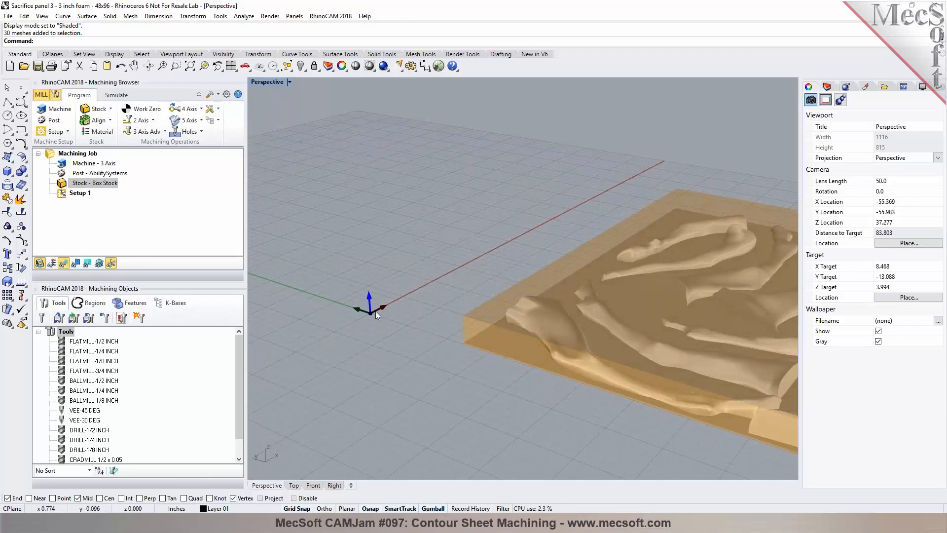
scroll(367, 167, "down", 5)
right_click_drag(364, 186, 417, 175)
left_click(294, 486)
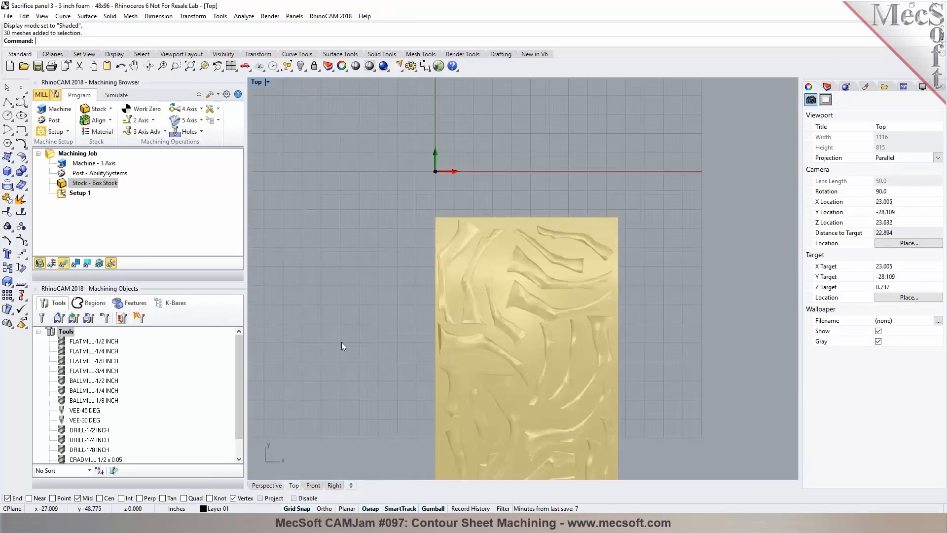
scroll(470, 118, "down", 2)
scroll(473, 155, "up", 3)
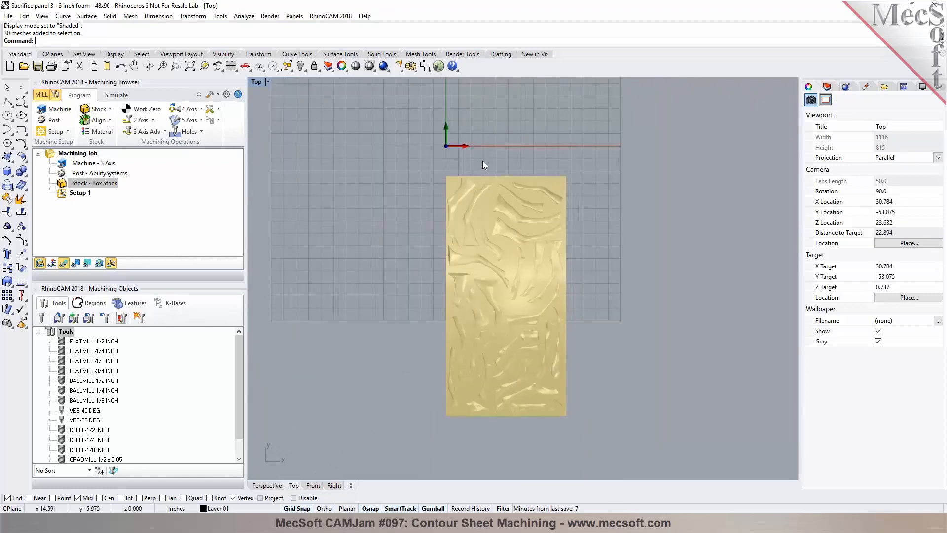
scroll(482, 165, "up", 2)
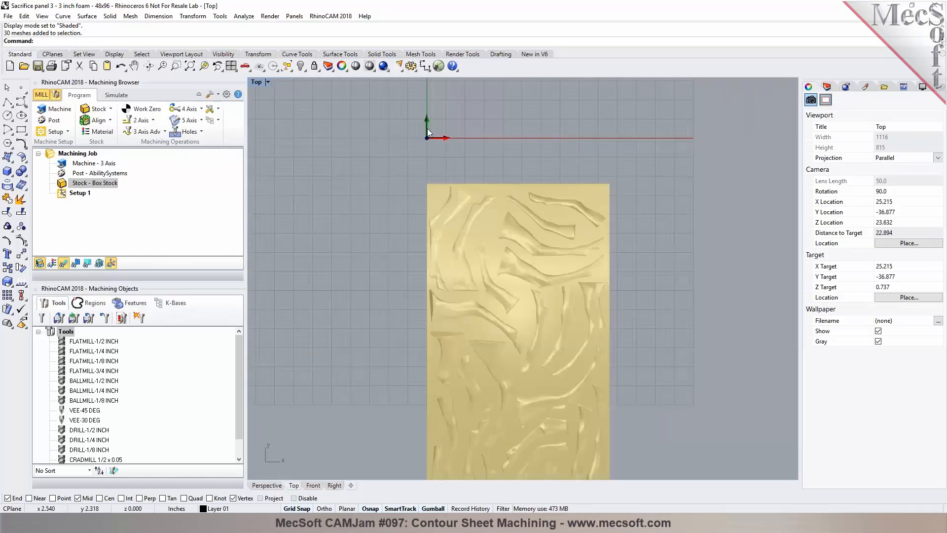
scroll(427, 129, "down", 2)
Step: Save the file
left_click(38, 66)
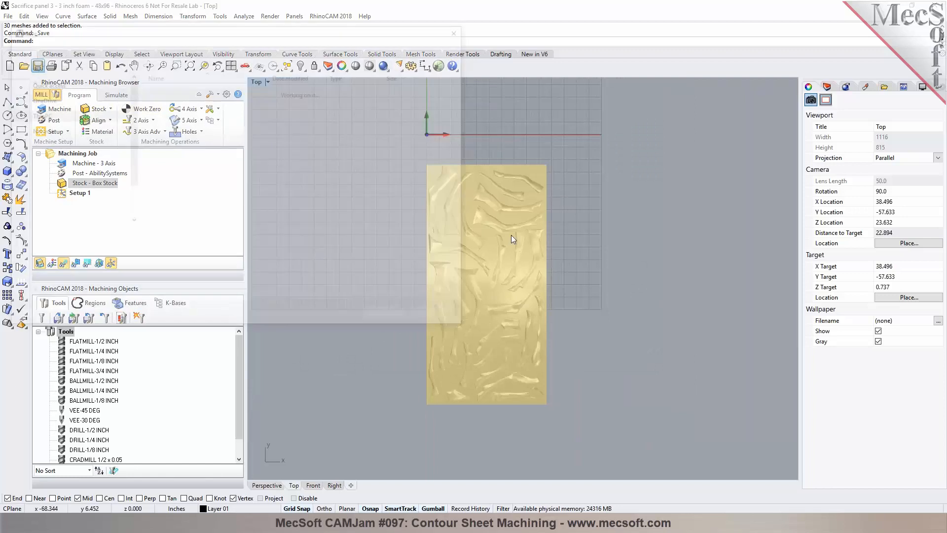
left_click(390, 317)
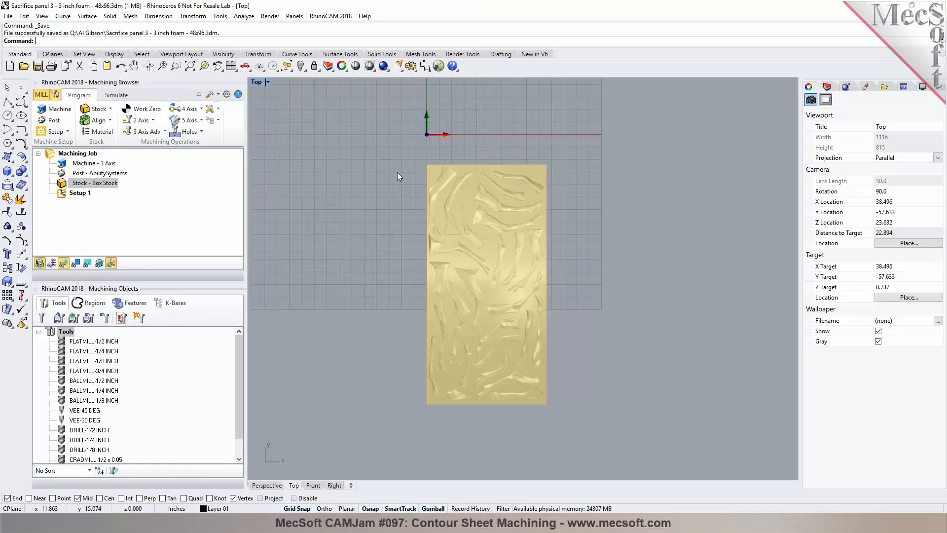
Step: Set the stock material to WOOD
left_click(104, 133)
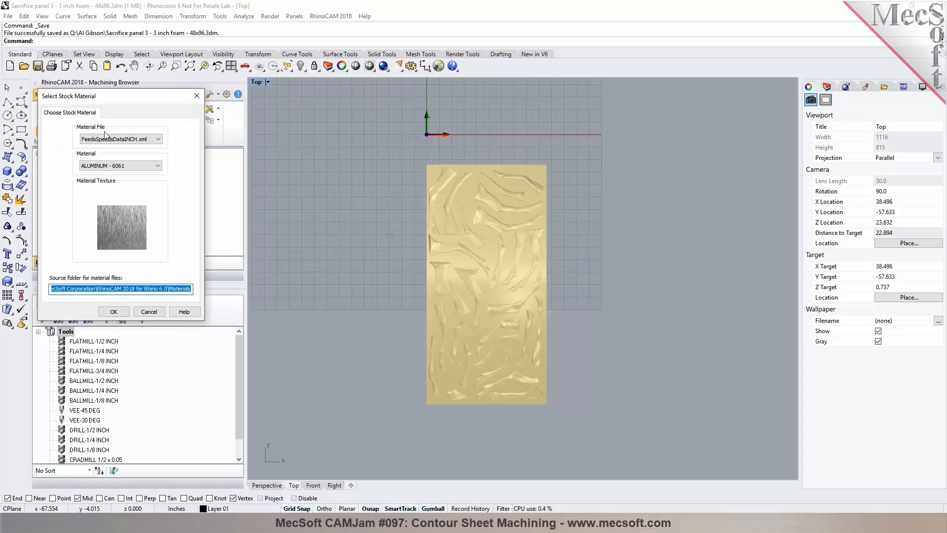
left_click(156, 166)
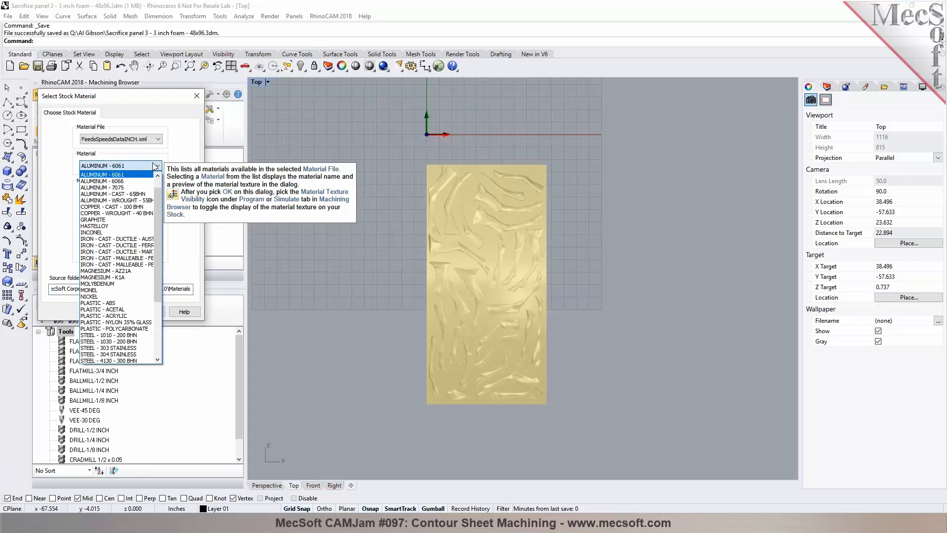
mouse_move(157, 196)
left_mouse_down()
mouse_move(151, 257)
mouse_move(157, 198)
left_mouse_up()
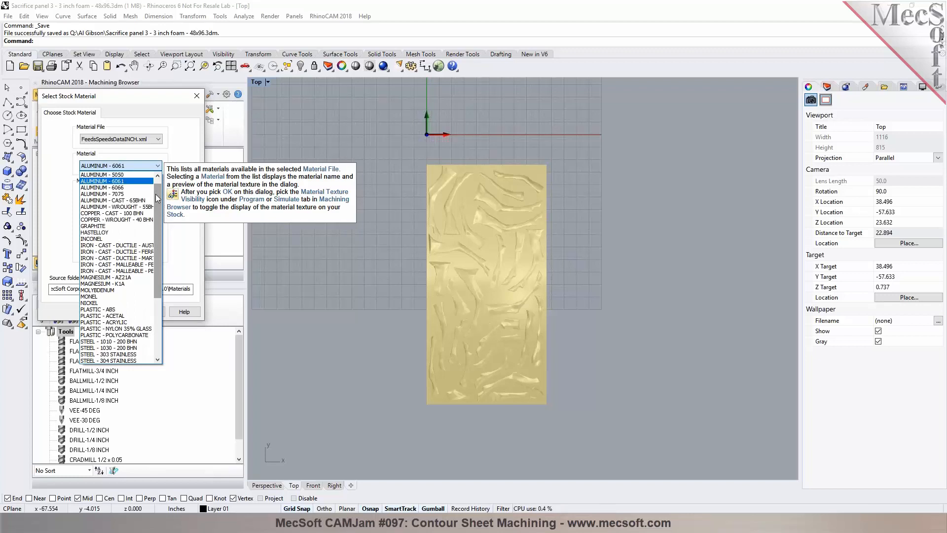
left_click_drag(156, 203, 156, 263)
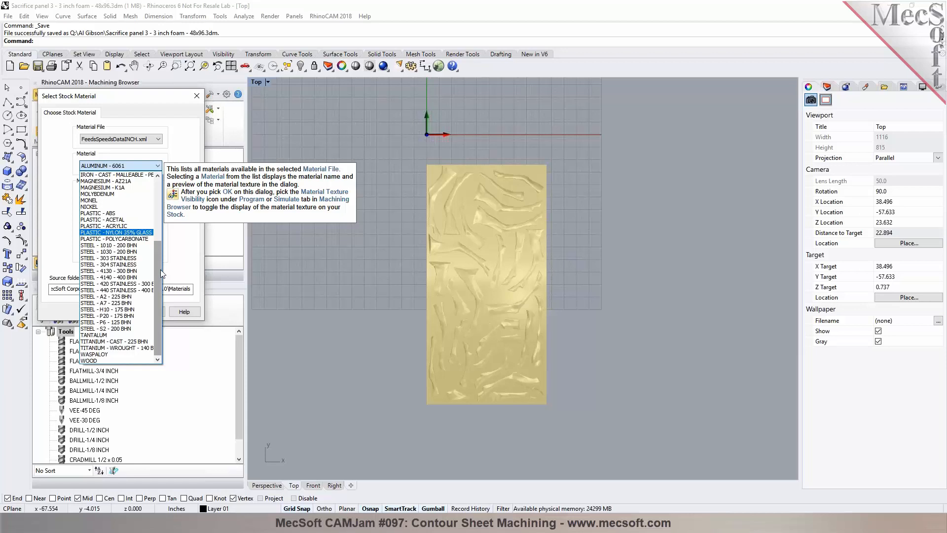
left_click(137, 361)
left_click(120, 316)
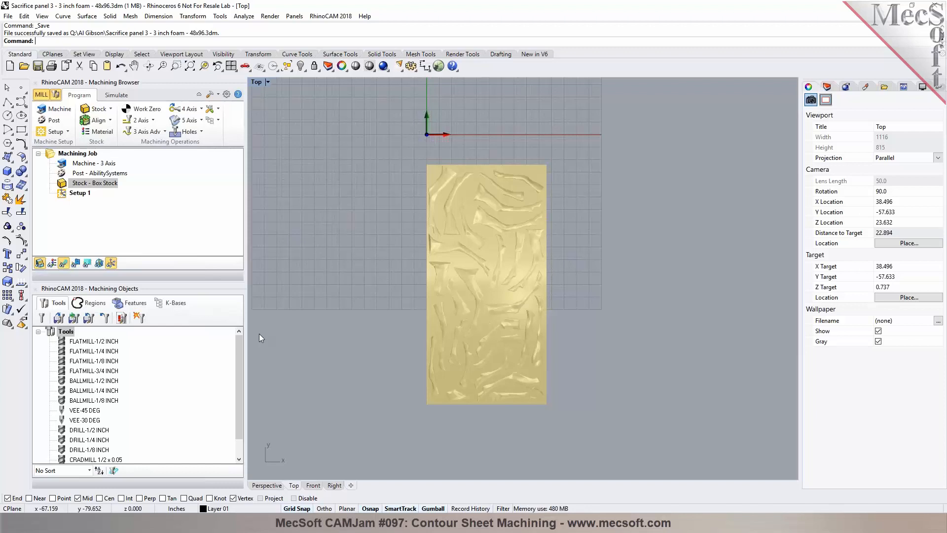
Step: Open the tool creation dialog and browse the ball mill and corner radius mill tools in the session
left_click(41, 318)
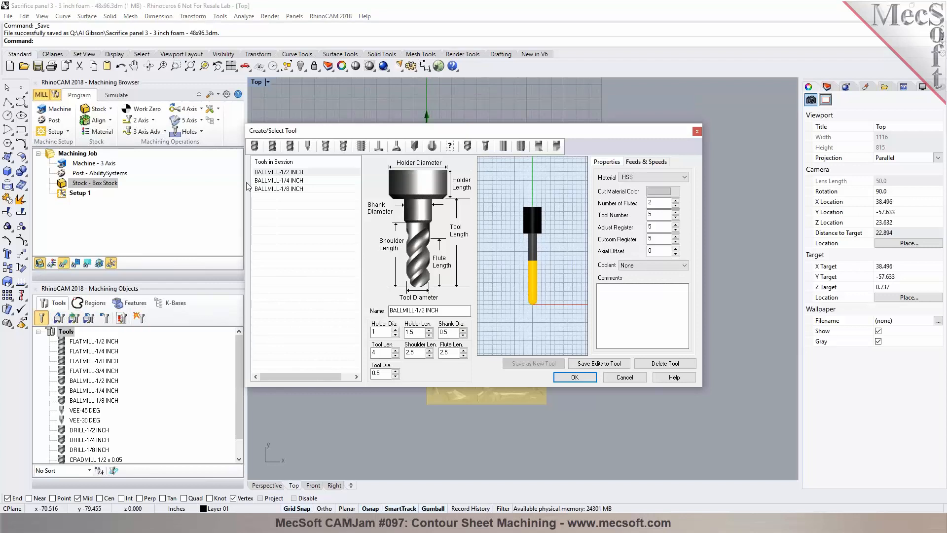
left_click(255, 147)
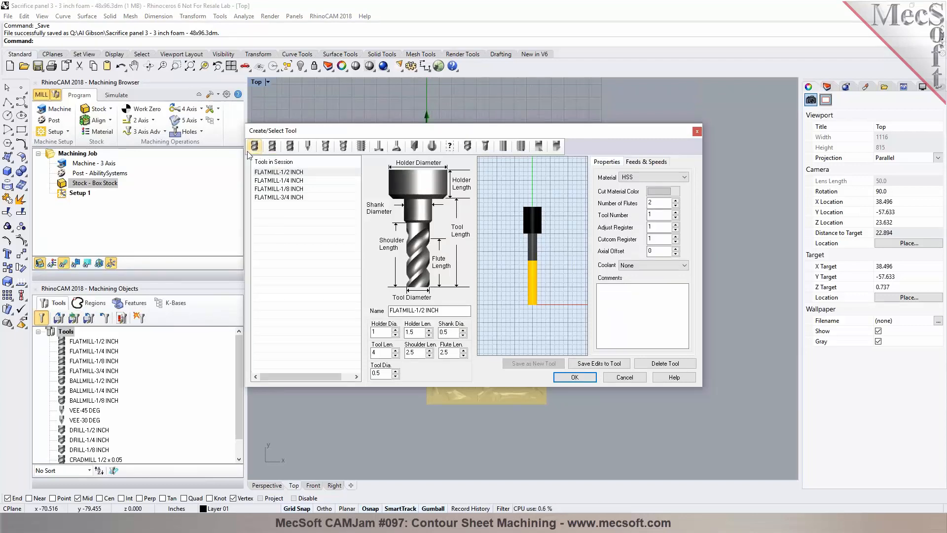
left_click(288, 147)
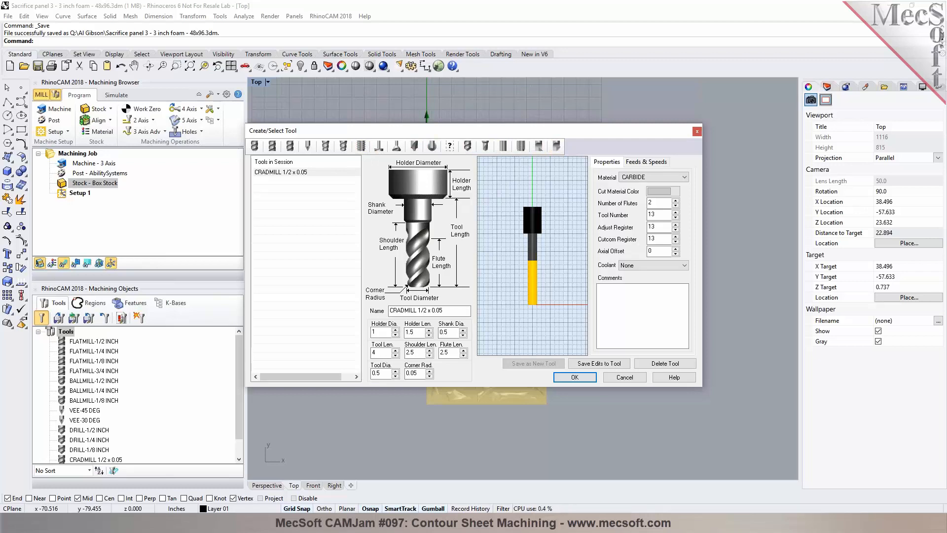
right_click(279, 523)
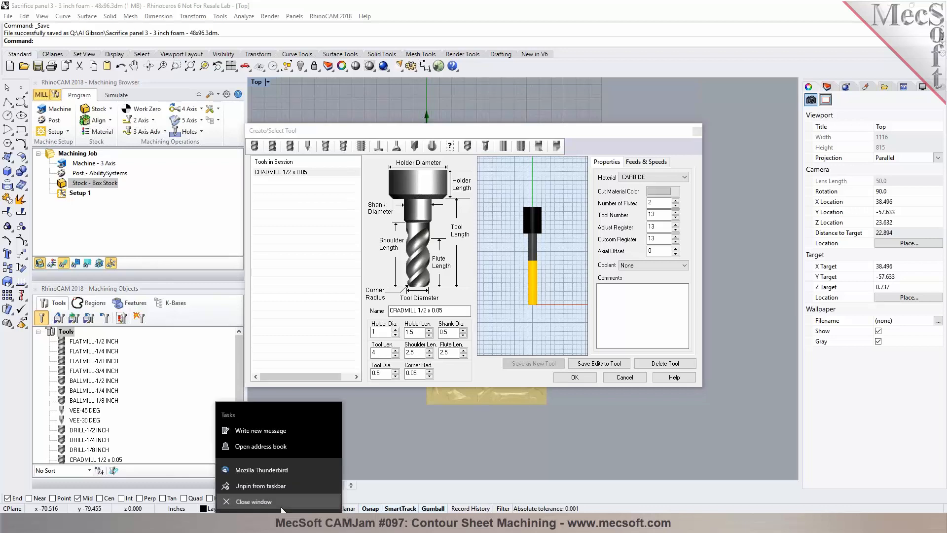
left_click(281, 507)
left_click(641, 131)
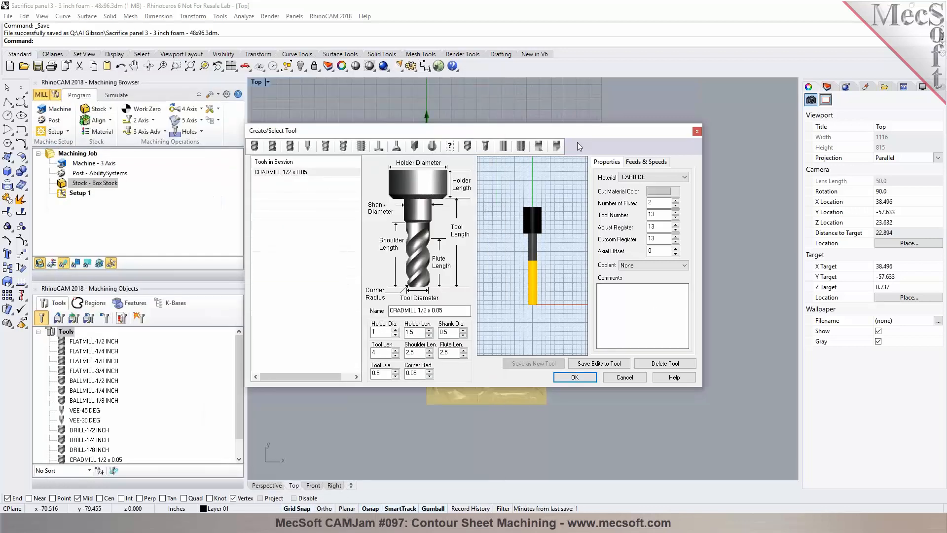
Step: Select the FLATMILL-1/2 INCH tool and load its feeds and speeds from the table with CARBIDE as tool material
left_click(272, 146)
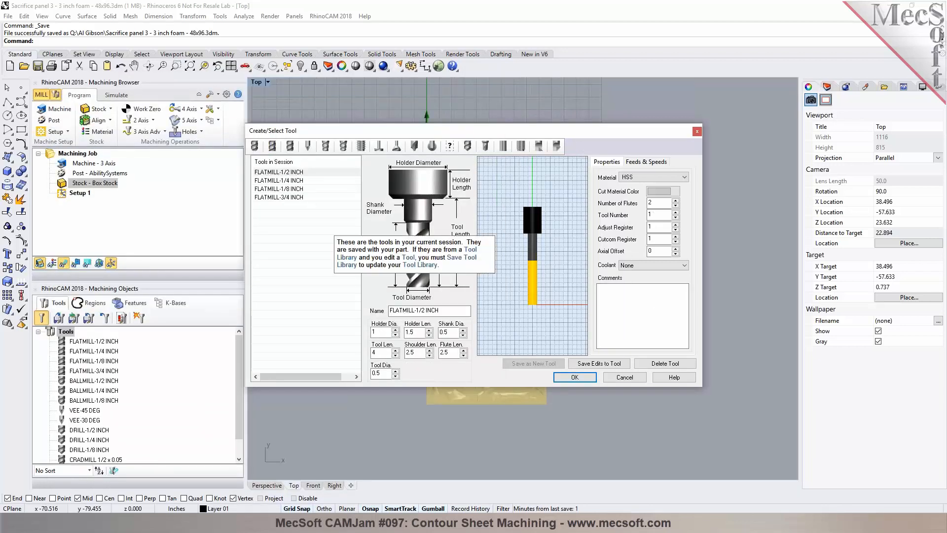
left_click(649, 163)
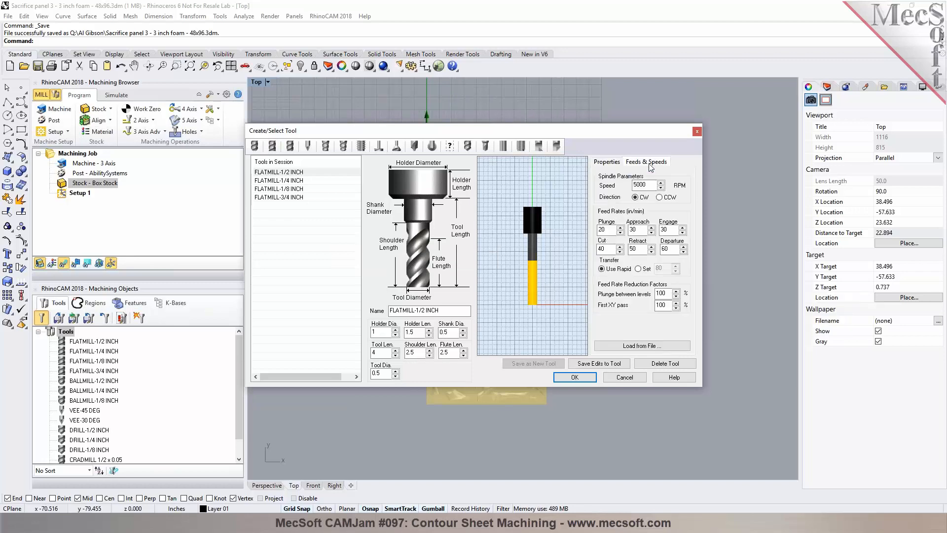
left_click(641, 345)
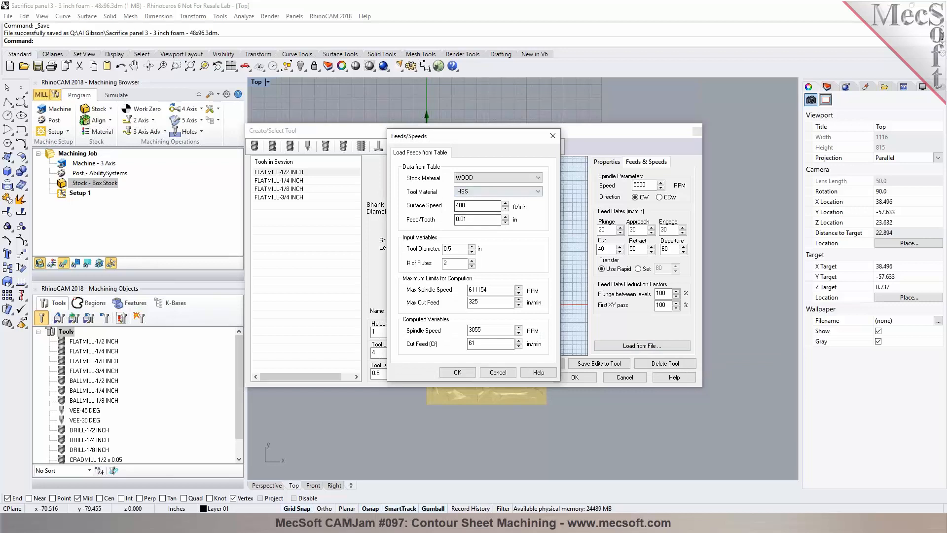
left_click(498, 191)
left_click(473, 204)
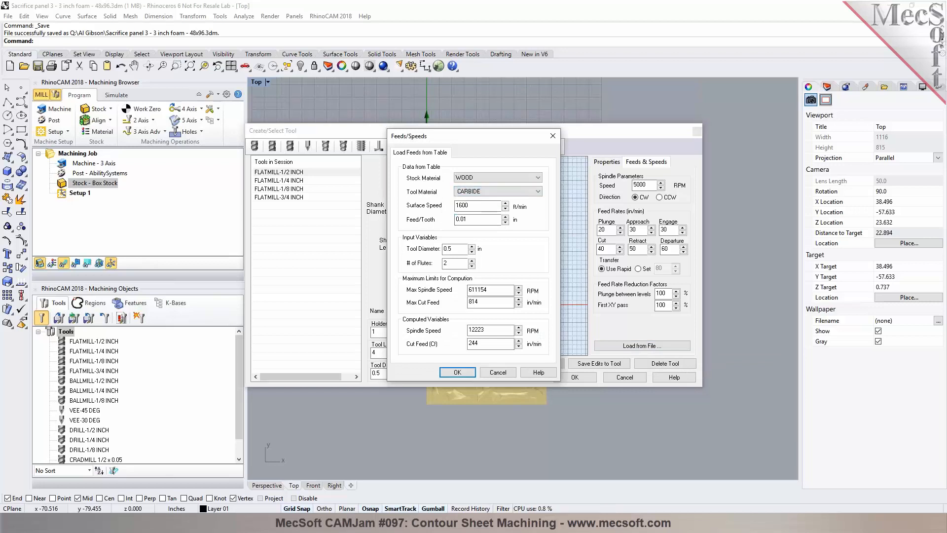
Step: Set max spindle speed to 30000 RPM, max cut feed 500 in/min, spindle speed 12000 RPM and cut feed 240 in/min, then confirm
double_click(478, 289)
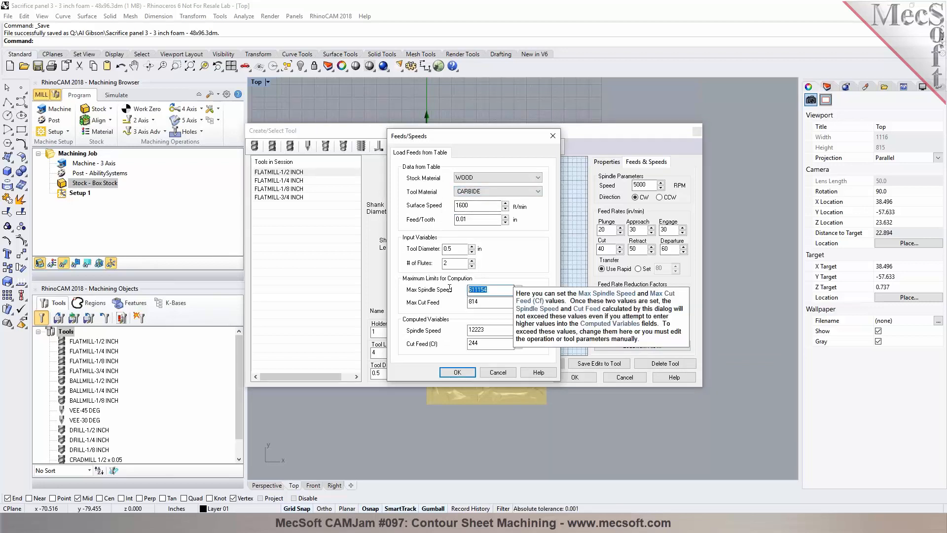
type("30000")
key("Tab")
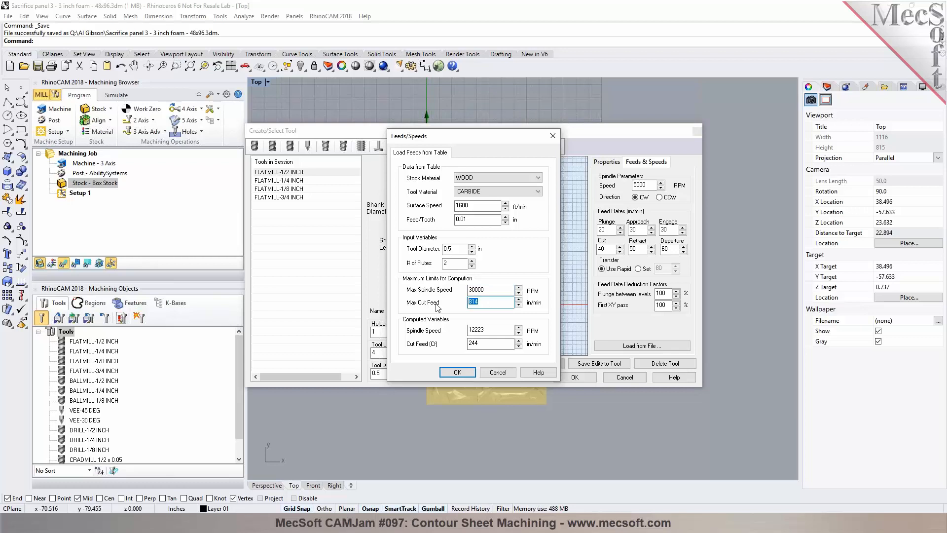
type("5000")
key("Tab")
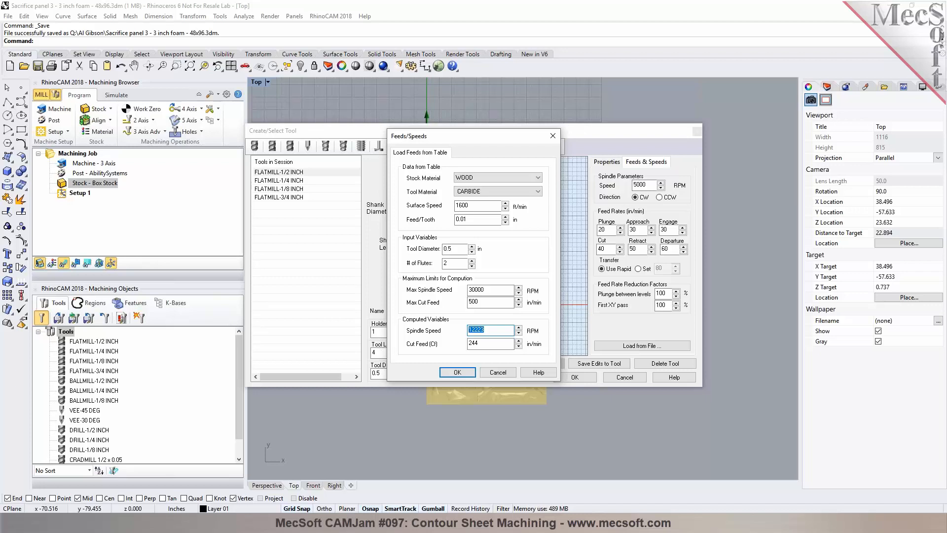
type("12000")
left_click(502, 344)
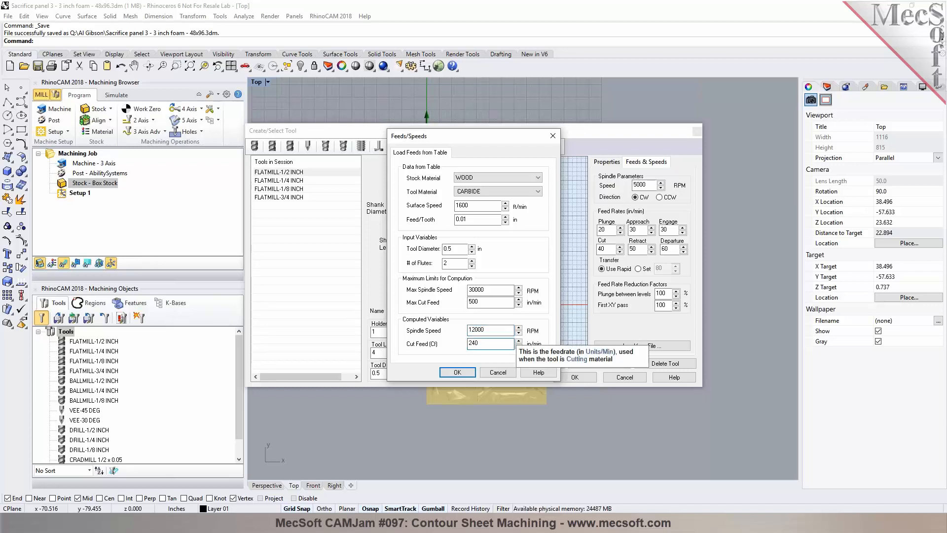
left_click(457, 373)
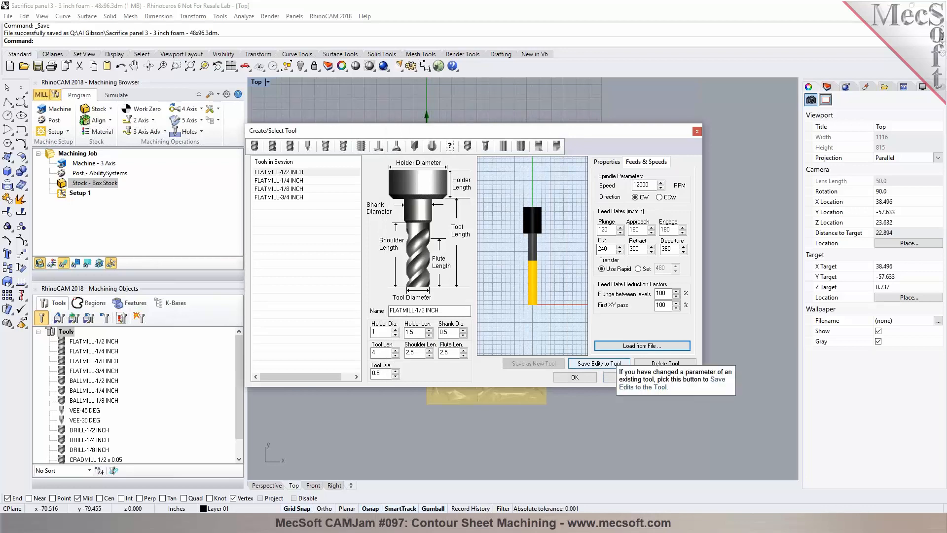
Step: Save the edits to the flat mill tool and close the tool dialog
left_click(598, 363)
left_click(502, 302)
left_click(575, 377)
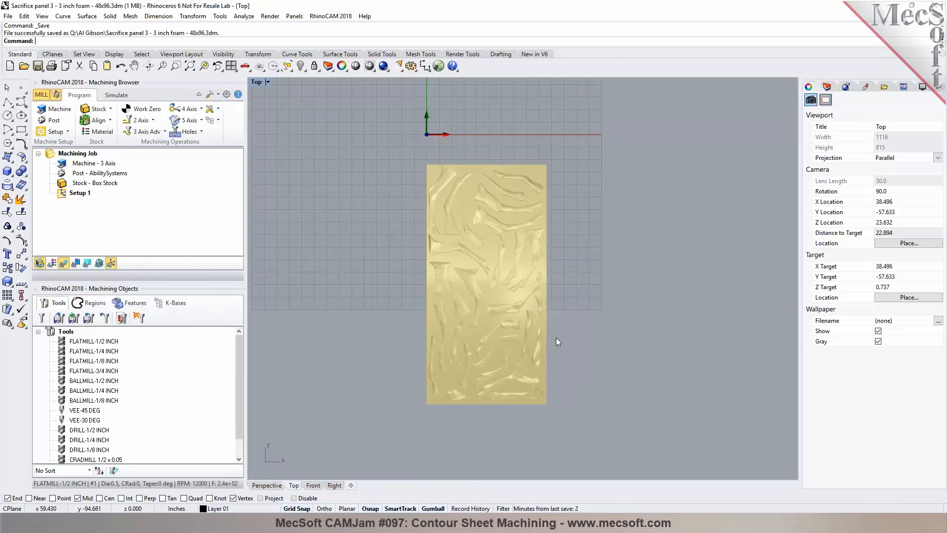
Step: Inspect the part's surface relief in the Perspective view, toggling the part display, and return to the Top view
left_click_drag(237, 393, 234, 342)
scroll(450, 181, "up", 5)
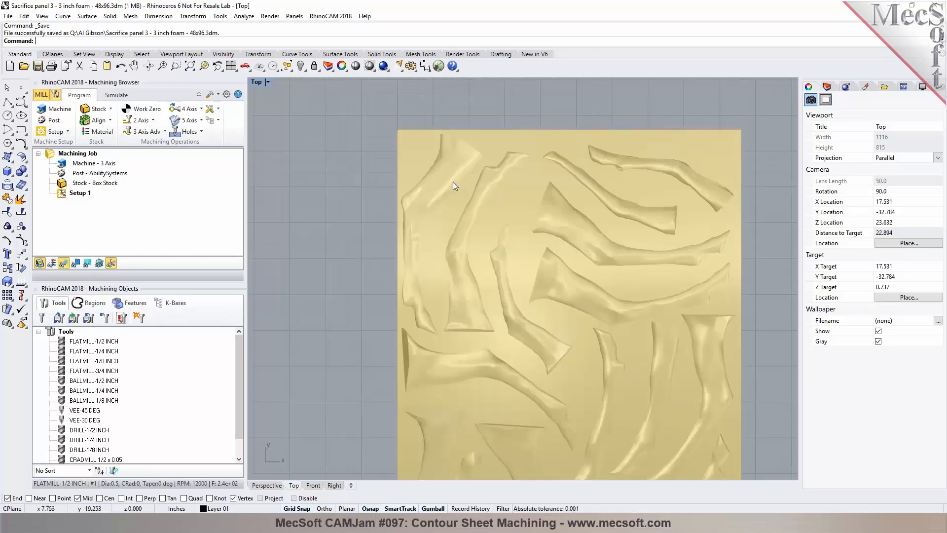
left_click(261, 488)
right_click_drag(646, 306, 527, 274)
left_click(40, 263)
scroll(533, 323, "up", 8)
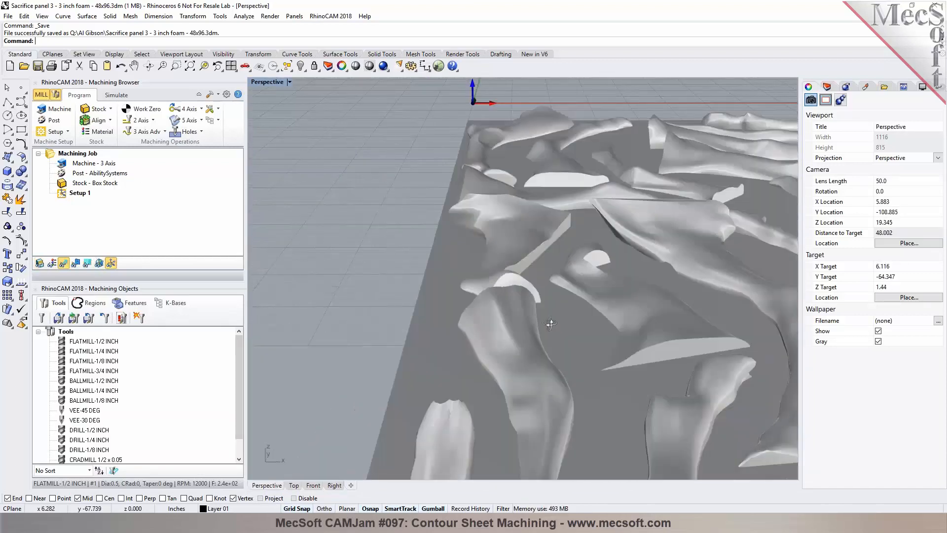
right_click_drag(551, 328, 723, 321)
scroll(656, 261, "down", 6)
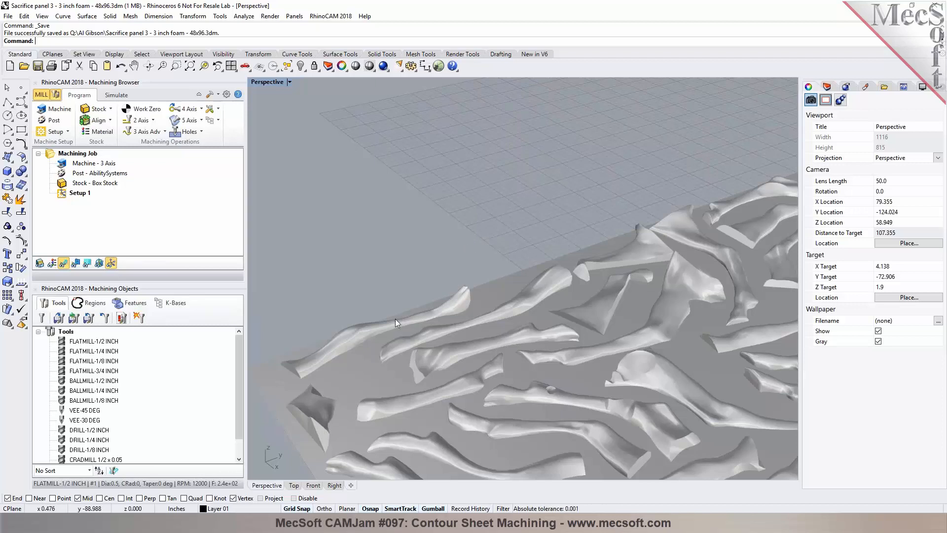
left_click(294, 484)
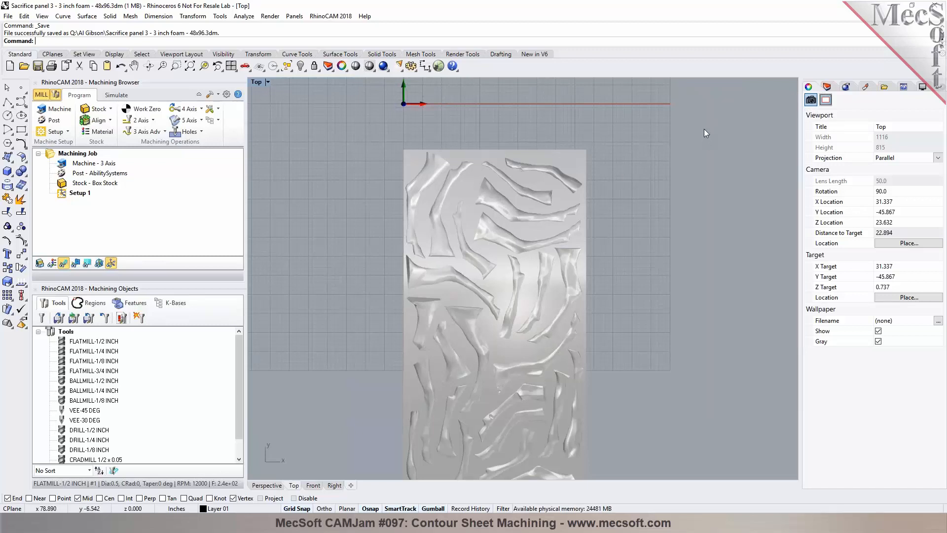
Step: Create a new layer and set its colour to Red
left_click(827, 87)
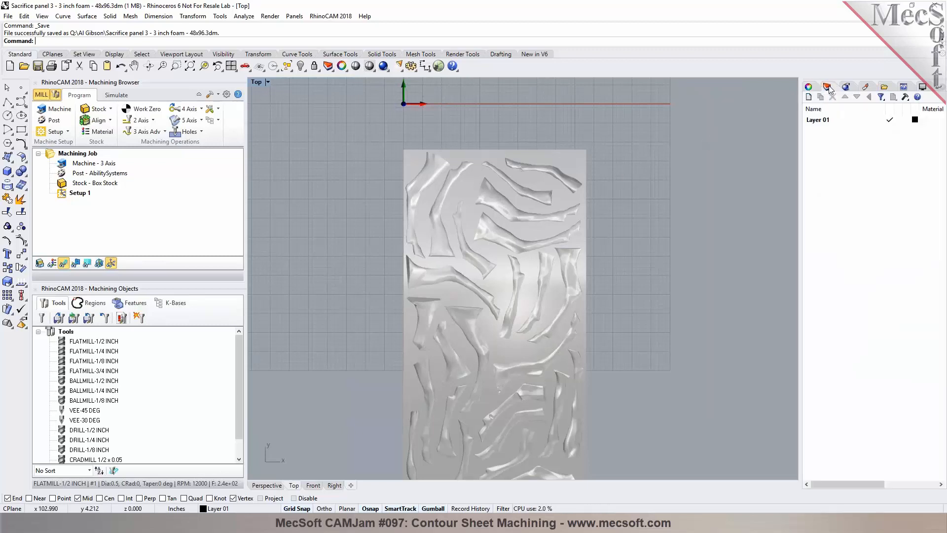
left_click(814, 119)
left_click(809, 99)
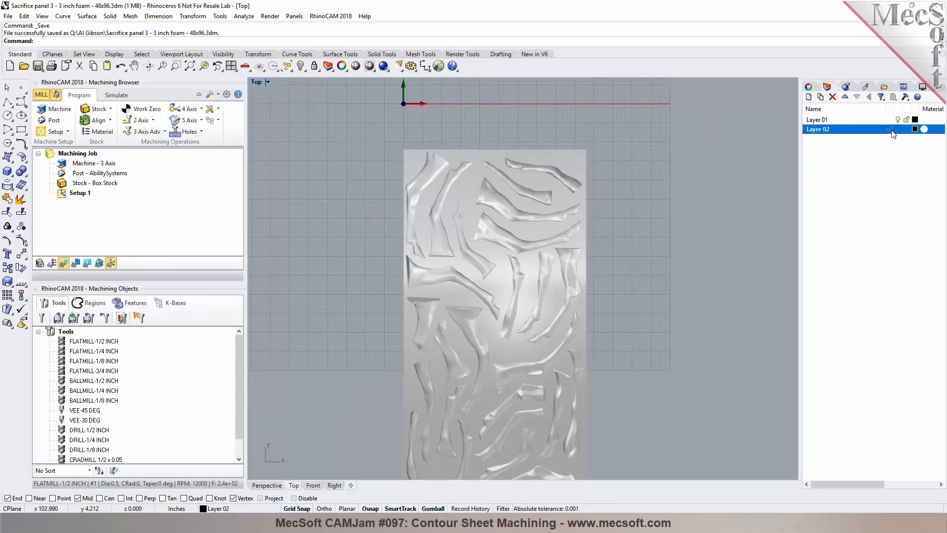
left_click(916, 129)
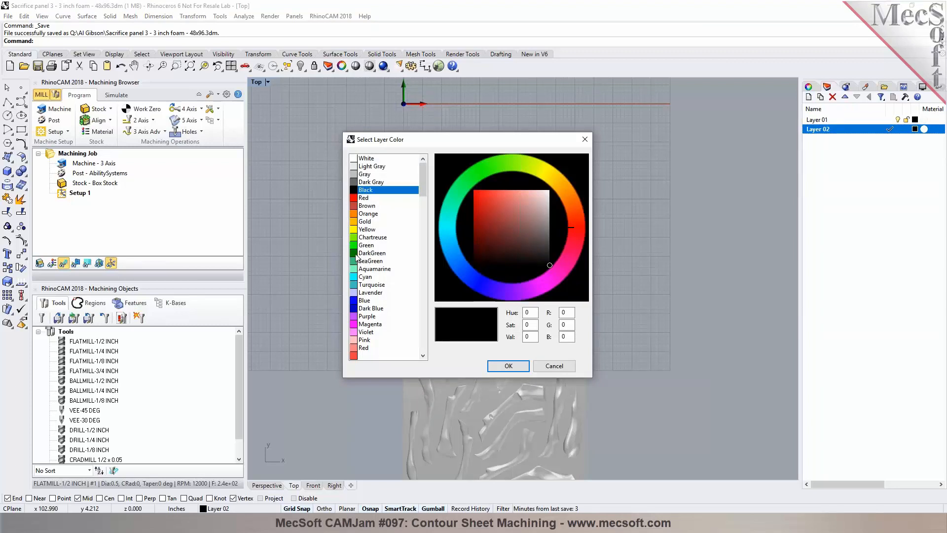
left_click(354, 199)
left_click(509, 364)
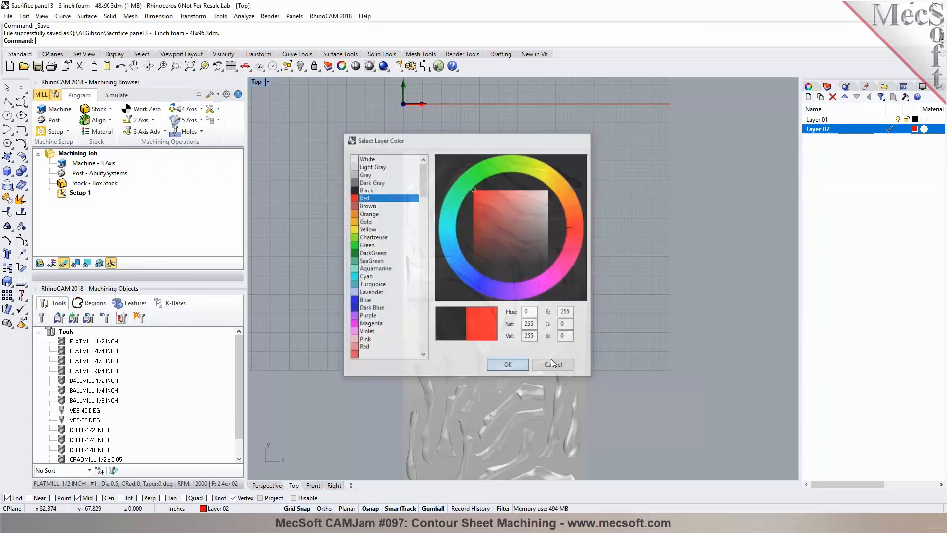
Step: Select the flat base sheet mesh of the panel and hide it
scroll(440, 167, "down", 4)
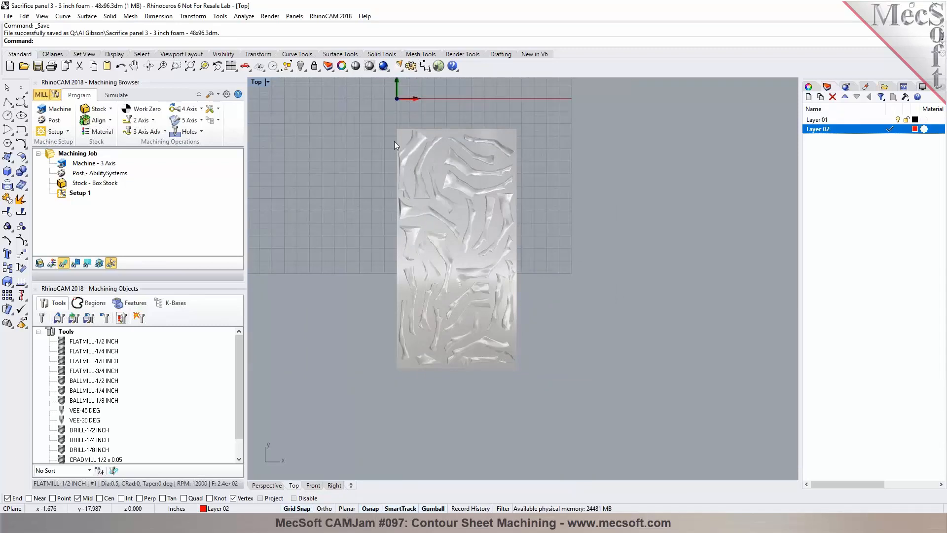
scroll(395, 140, "up", 3)
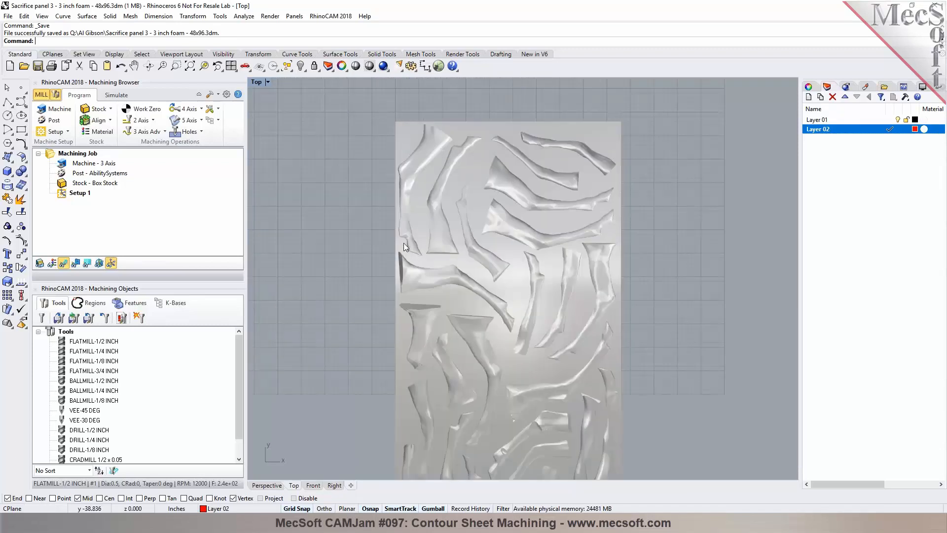
scroll(484, 134, "down", 2)
scroll(455, 158, "down", 2)
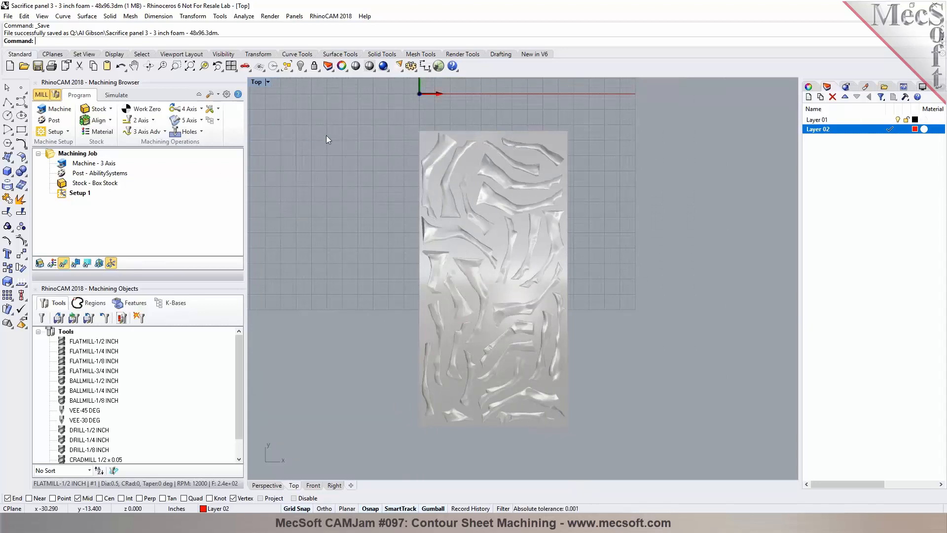
left_click(475, 144)
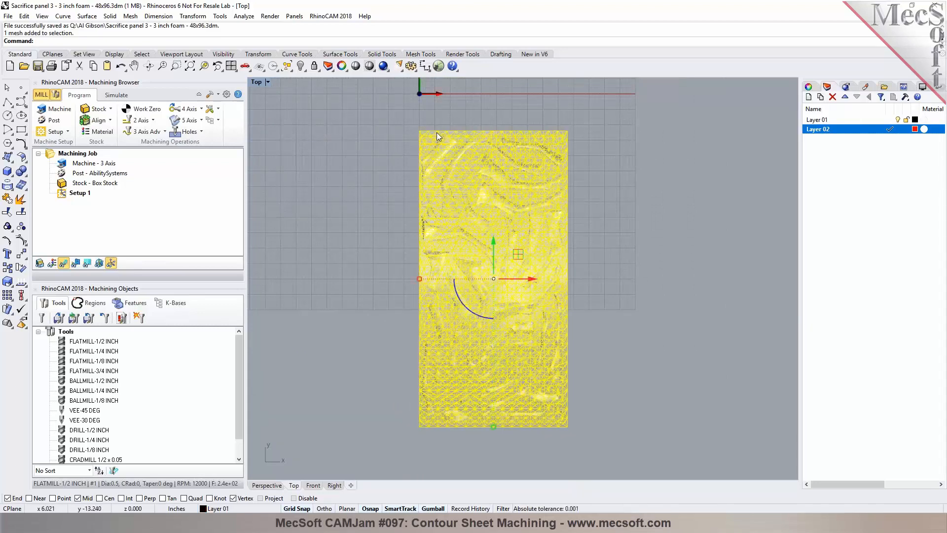
left_click(301, 66)
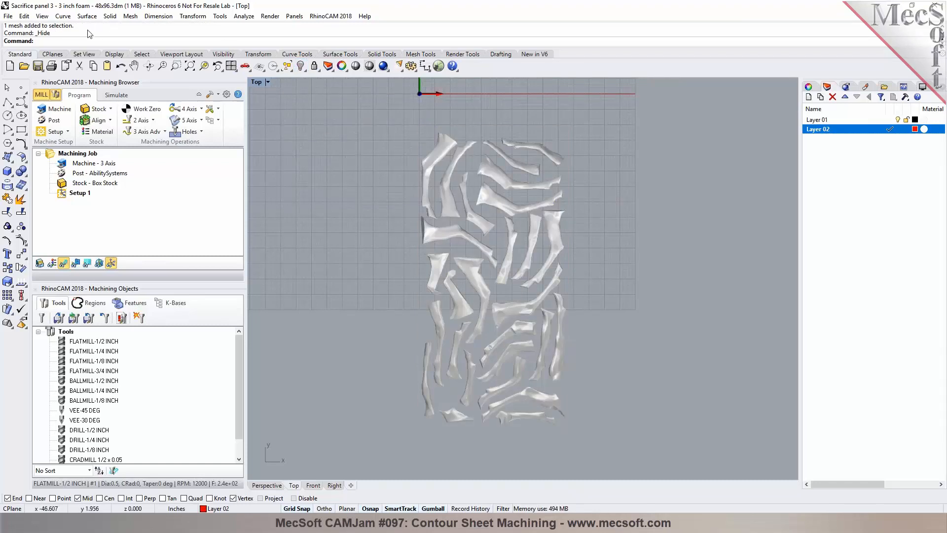
Step: Create Mesh Outline curves around all the remaining relief meshes
left_click(63, 17)
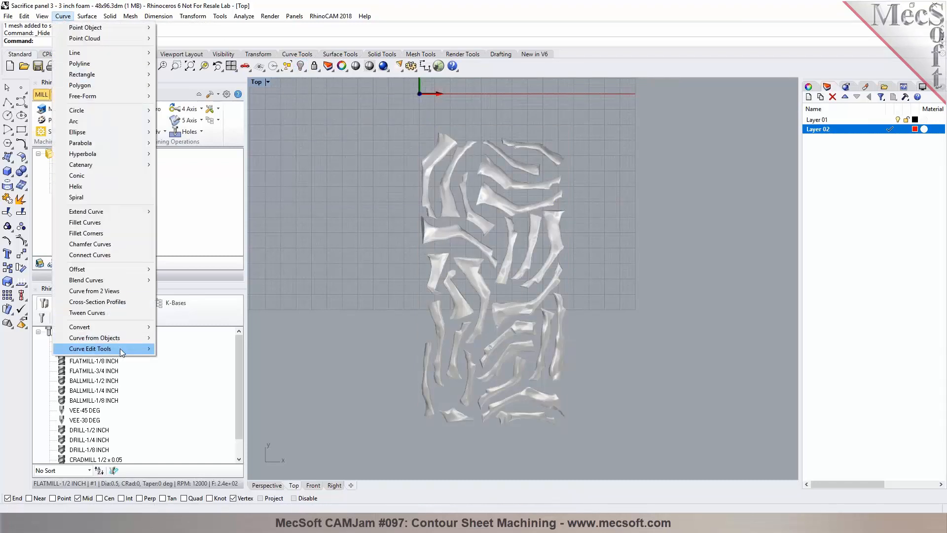
mouse_move(120, 348)
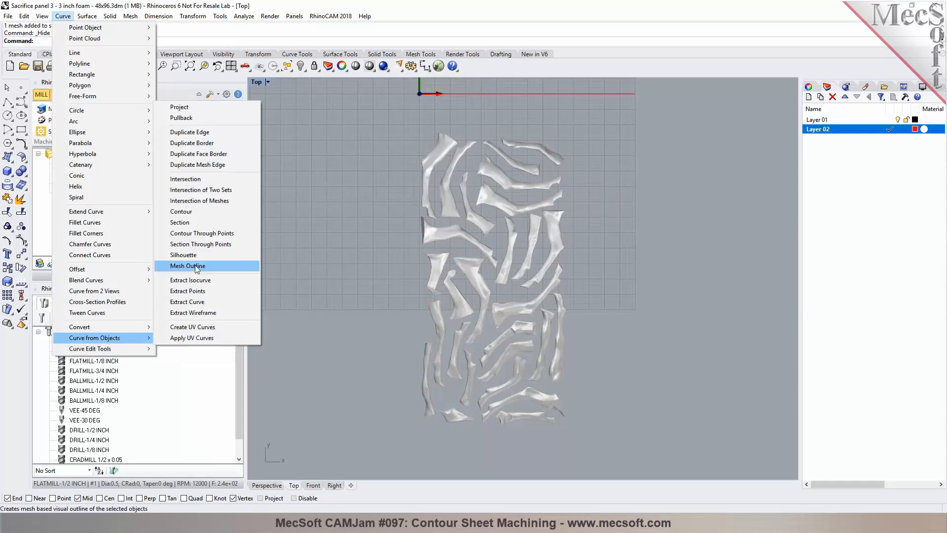
left_click(196, 268)
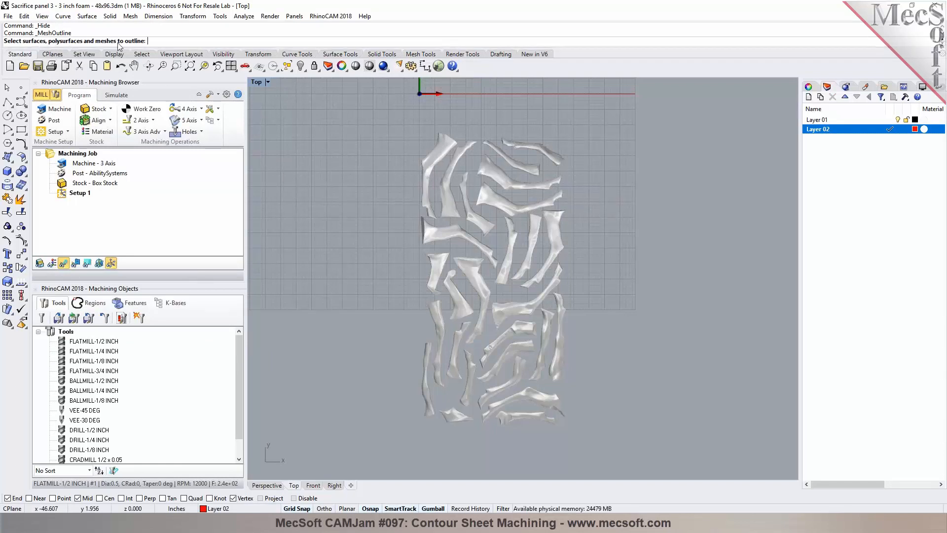
left_click_drag(391, 115, 599, 447)
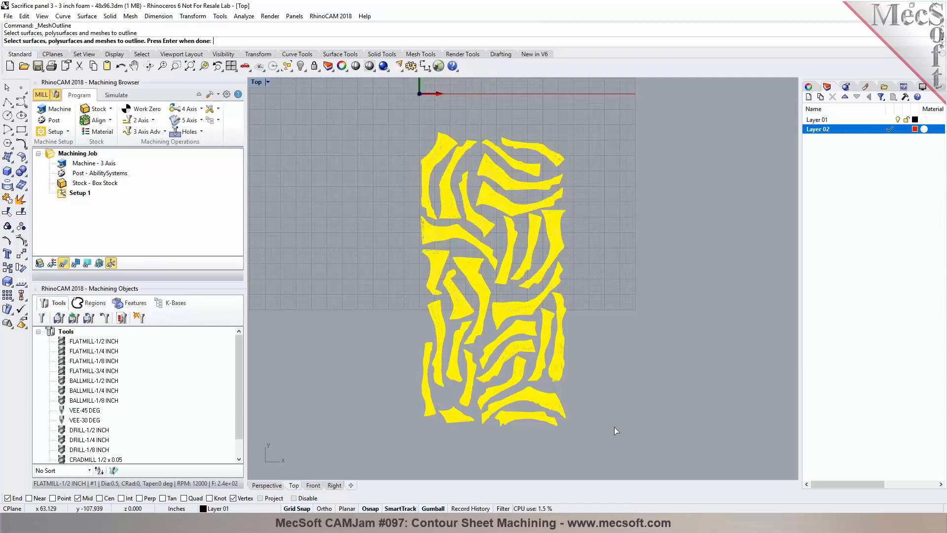
key("Return")
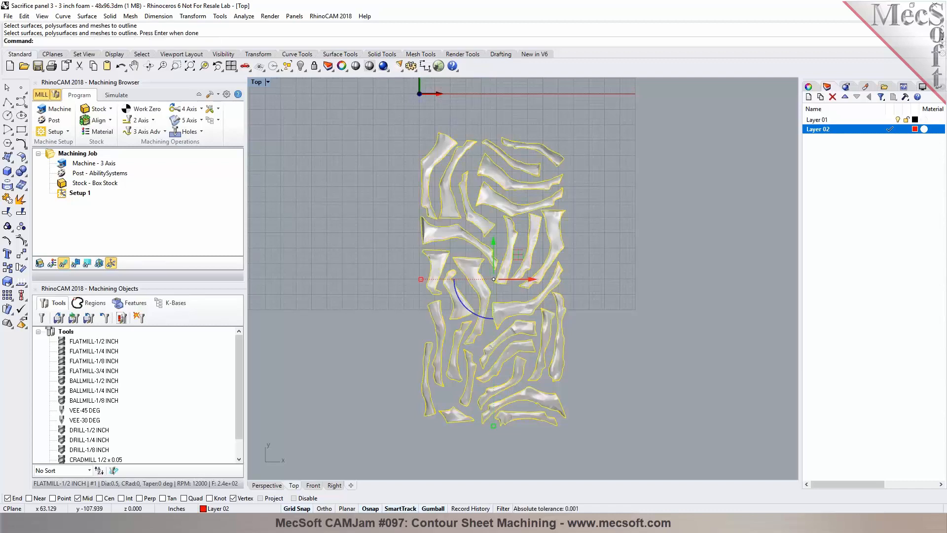
Step: Deselect the outlines and turn off Layer 01 so only the outline curves show
left_click(638, 197)
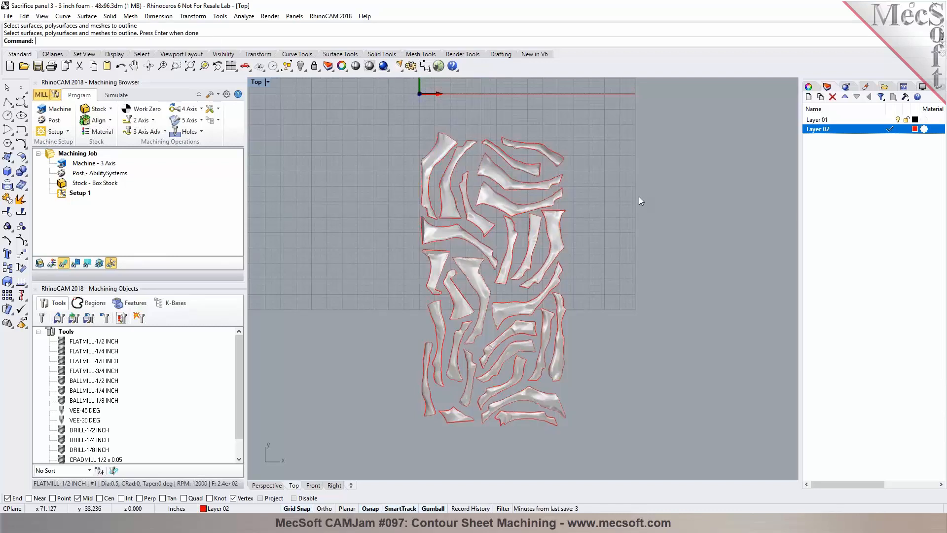
left_click(898, 119)
scroll(462, 156, "up", 4)
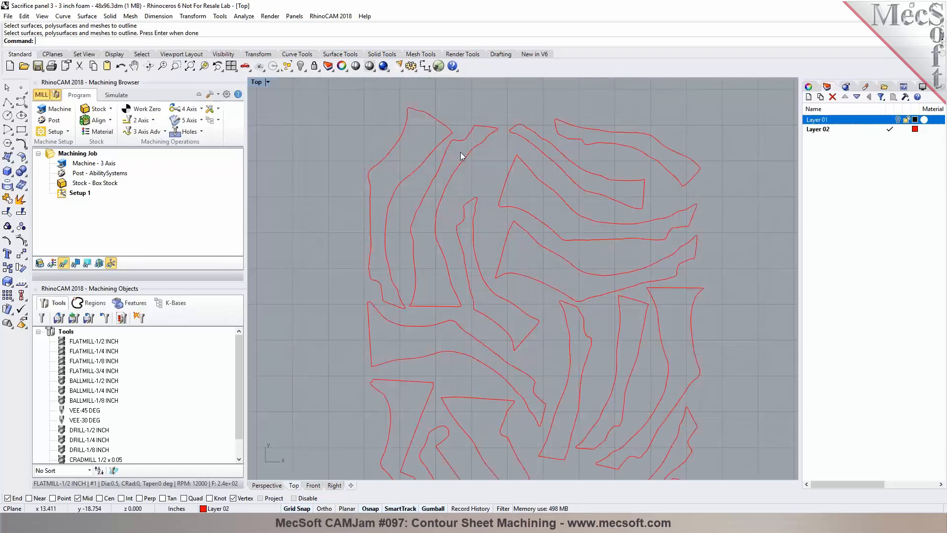
Step: Create a new layer and set its colour to DarkGreen
scroll(461, 155, "down", 4)
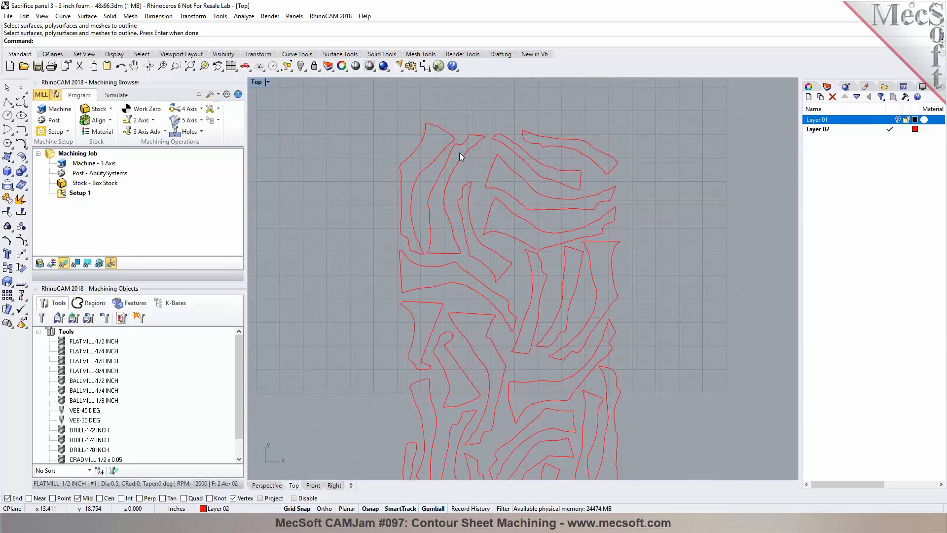
scroll(418, 131, "up", 5)
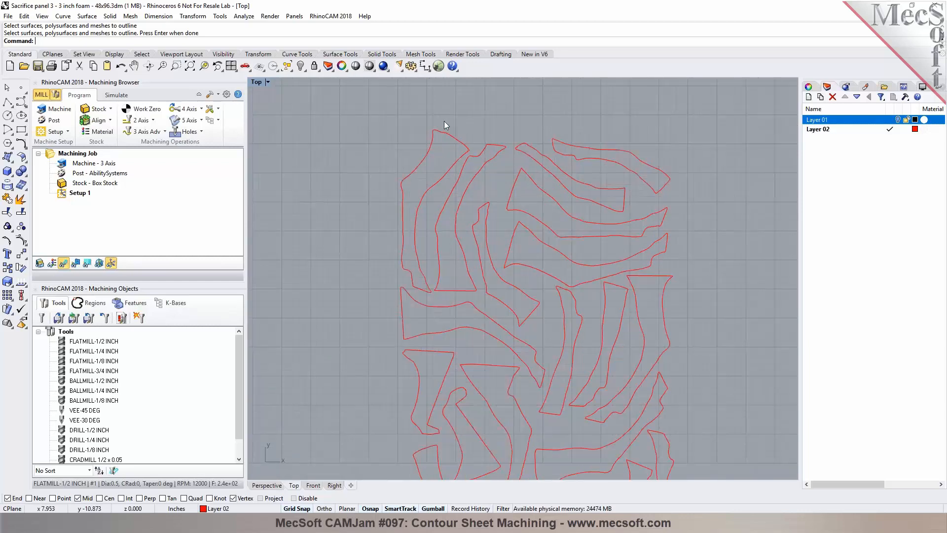
left_click(809, 97)
left_click(890, 138)
left_click(915, 138)
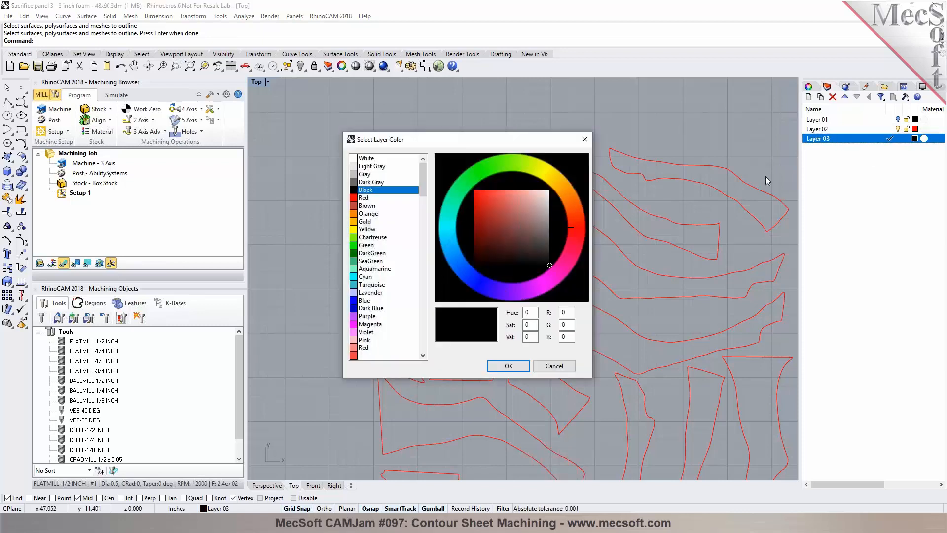
left_click(357, 253)
left_click(509, 367)
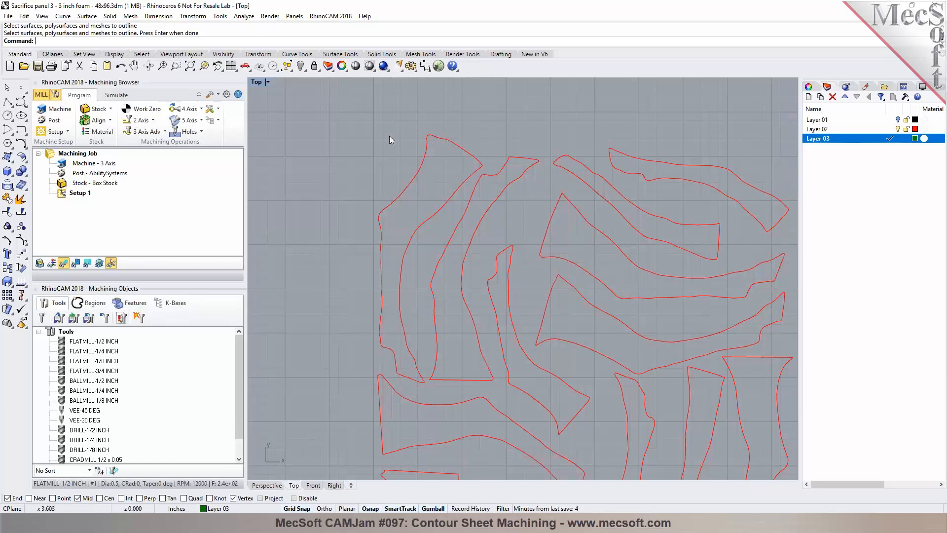
Step: Offset the first relief outline curve 0.3 inches to the outside
left_click(68, 17)
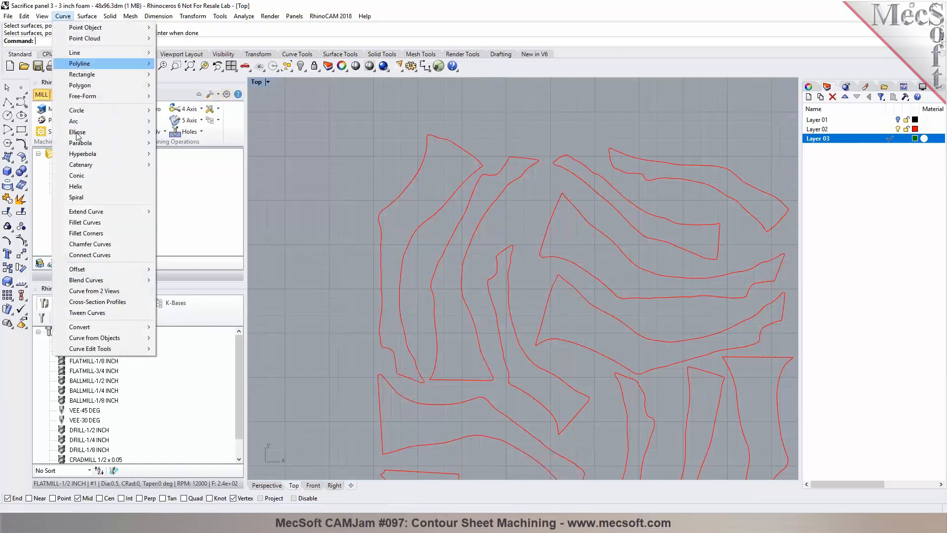
mouse_move(123, 270)
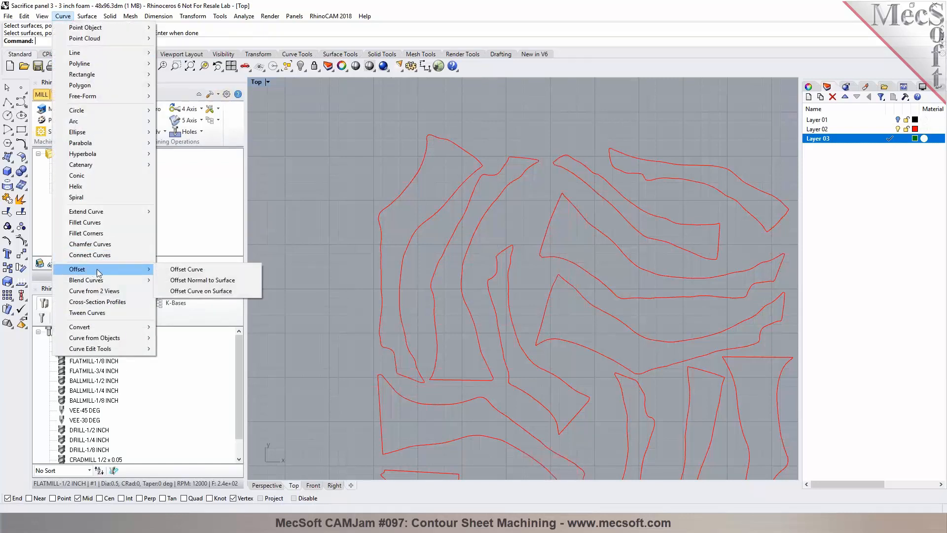
left_click(181, 270)
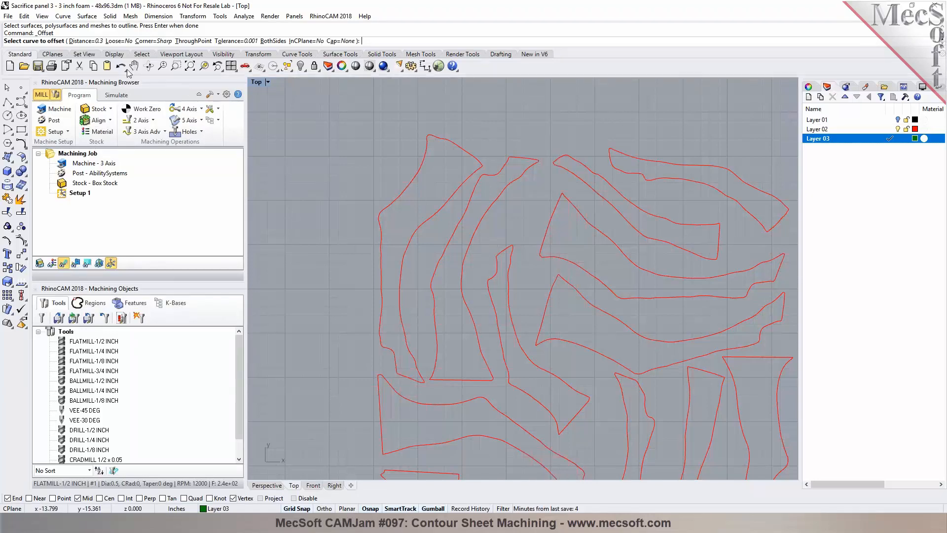
left_click(79, 41)
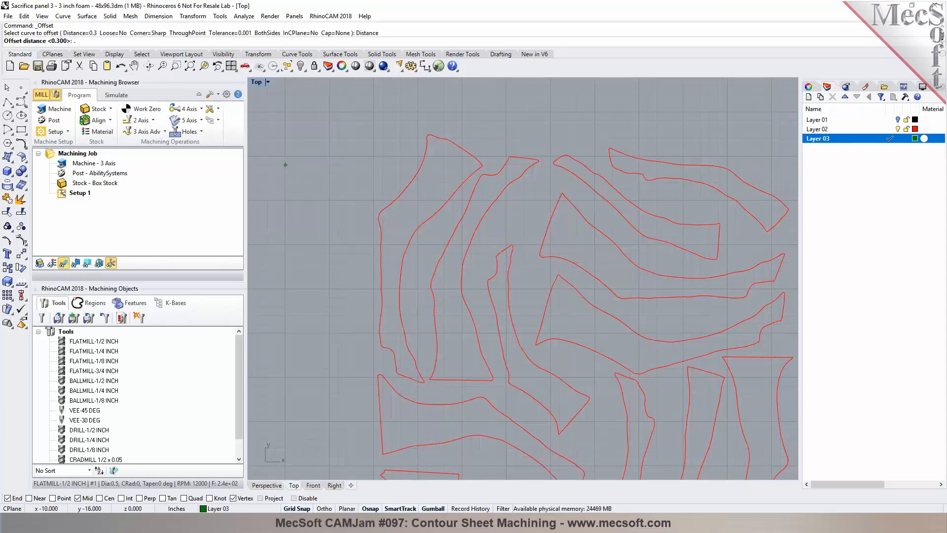
key("Return")
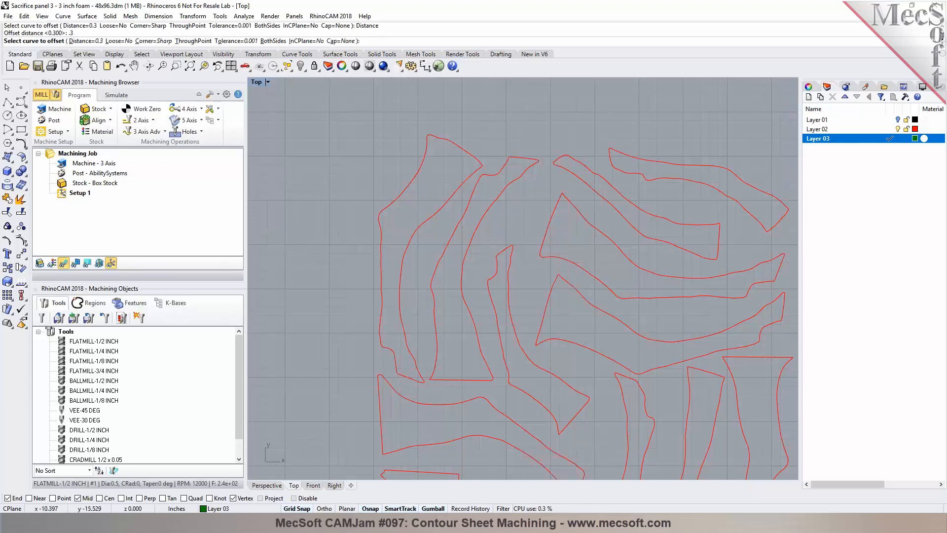
left_click(421, 170)
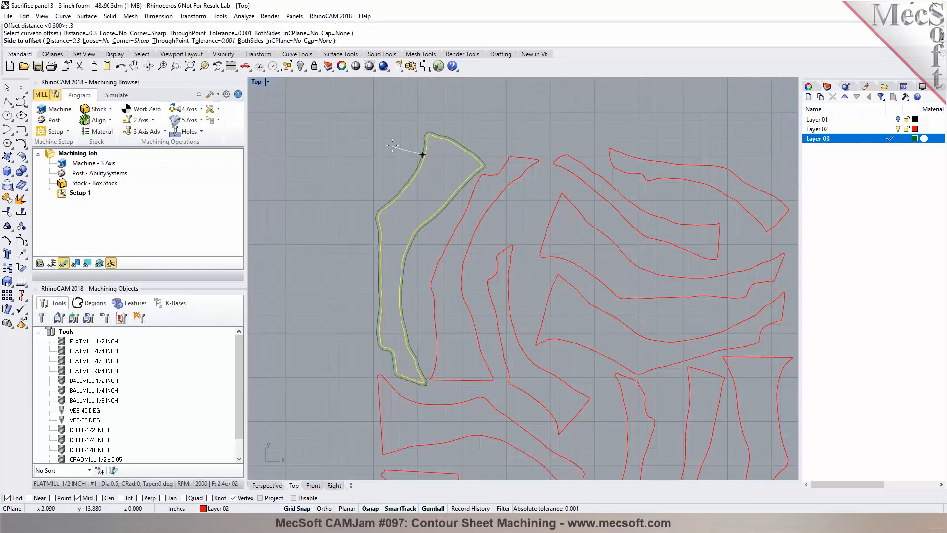
left_click(422, 144)
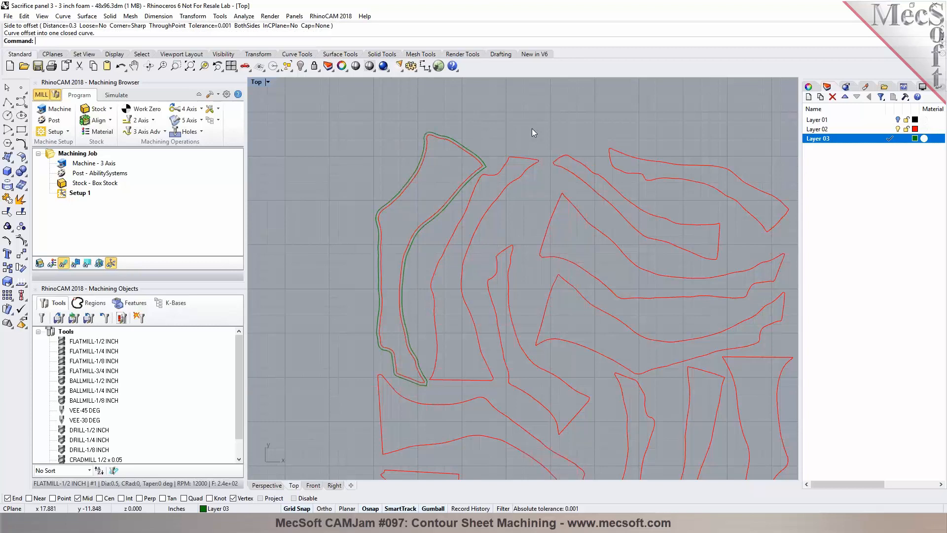
Step: Repeat the 0.3 inch outward offset for the outline curves in the upper part of the panel
key("Return")
left_click(531, 157)
left_click(531, 155)
left_click(567, 155)
right_click(567, 154)
left_click(568, 152)
left_click(617, 150)
right_click(620, 149)
left_click(624, 147)
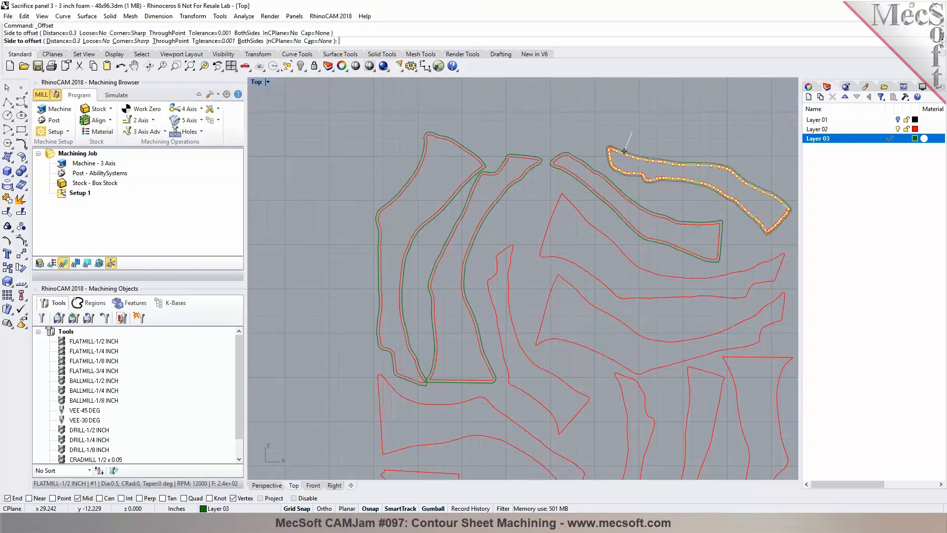
left_click(579, 212)
right_click(580, 211)
left_click(579, 207)
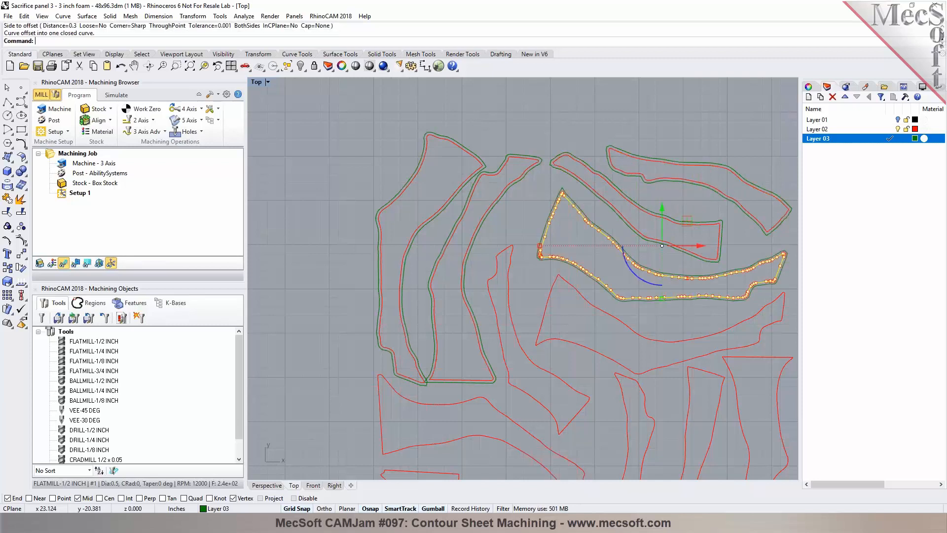
left_click(508, 254)
right_click(512, 220)
left_click(511, 243)
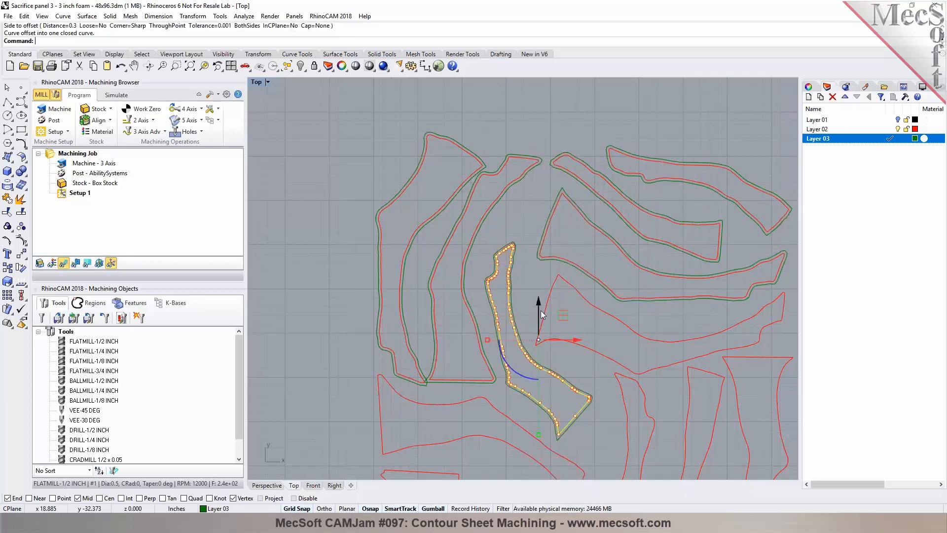
scroll(550, 304, "up", 3)
left_click(550, 304)
right_click(528, 295)
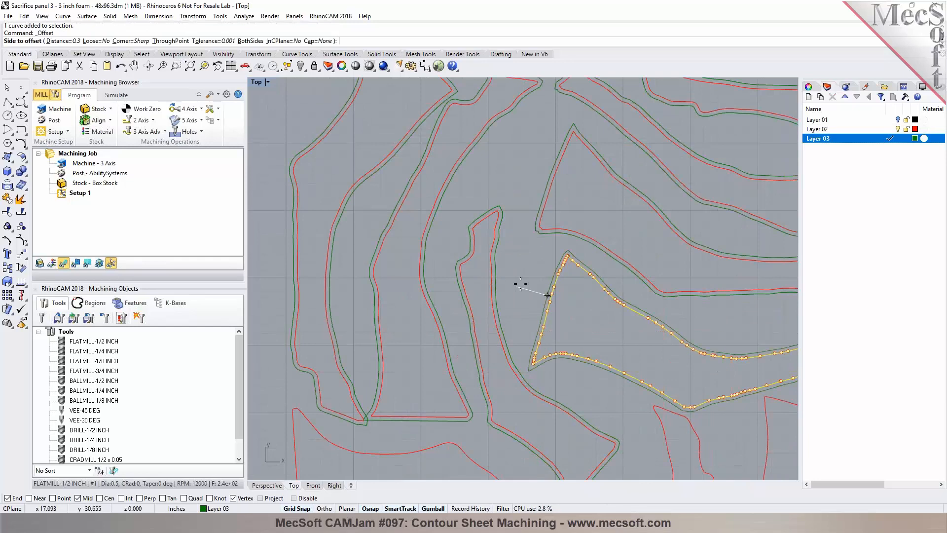
left_click(527, 292)
scroll(495, 259, "down", 5)
scroll(664, 310, "up", 3)
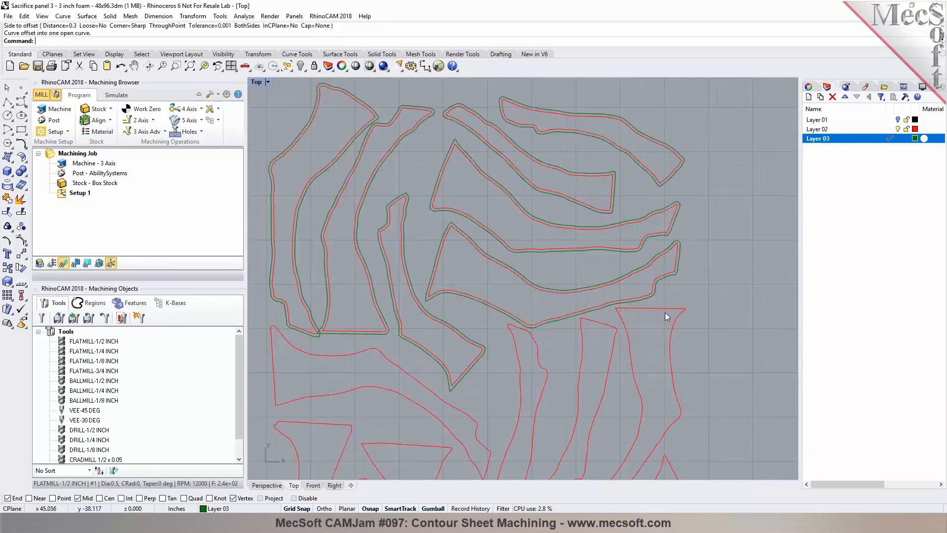
Step: Offset the outline curves in the middle of the panel 0.3 inches outward
left_click(664, 307)
right_click(664, 306)
left_click(600, 341)
left_click(594, 327)
right_click(594, 328)
left_click(596, 316)
left_click(504, 362)
right_click(504, 362)
left_click(505, 359)
left_click(406, 426)
right_click(407, 426)
scroll(485, 330, "down", 5)
scroll(395, 377, "up", 5)
left_click(383, 386)
right_click(386, 373)
left_click(390, 361)
left_click(454, 422)
right_click(456, 414)
left_click(459, 367)
scroll(480, 322, "down", 5)
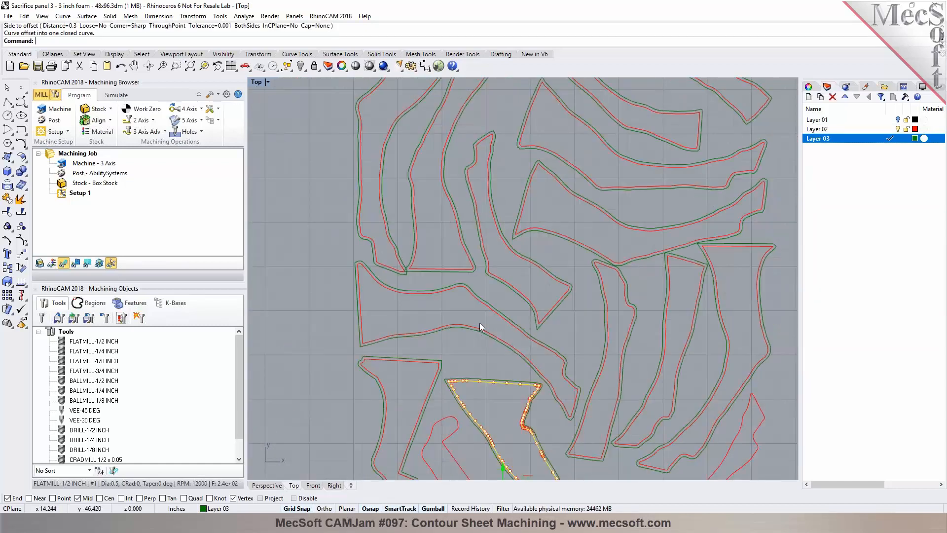
scroll(464, 416, "up", 8)
left_click(452, 411)
right_click(452, 411)
left_click(463, 413)
scroll(487, 326, "down", 5)
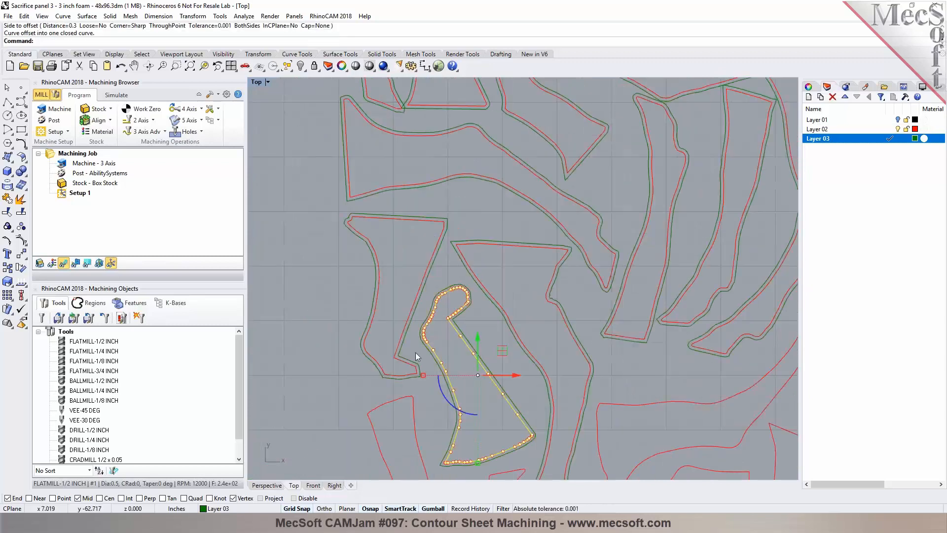
Step: Offset the outline curves in the lower part of the panel 0.3 inches outward
left_click(414, 408)
right_click(429, 404)
left_click(416, 408)
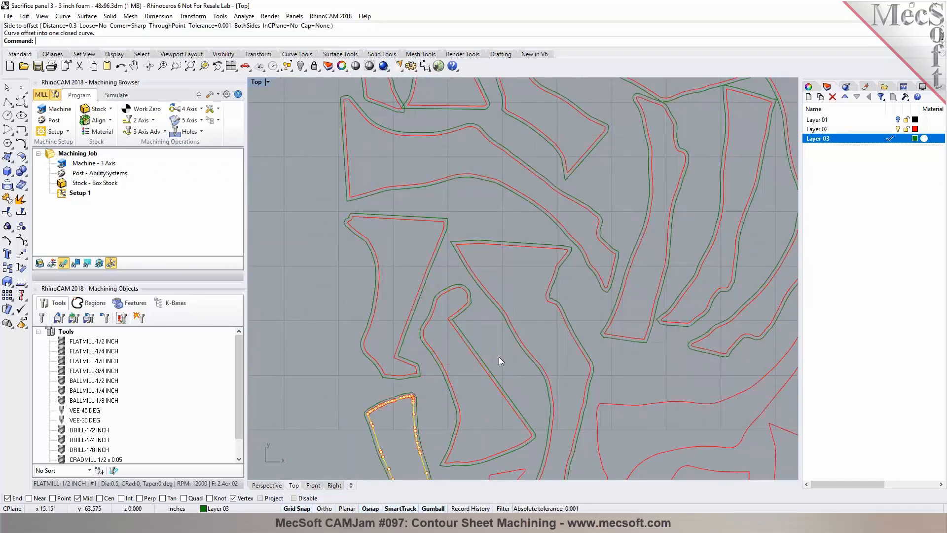
scroll(627, 382, "down", 5)
scroll(617, 387, "up", 6)
left_click(617, 389)
right_click(617, 387)
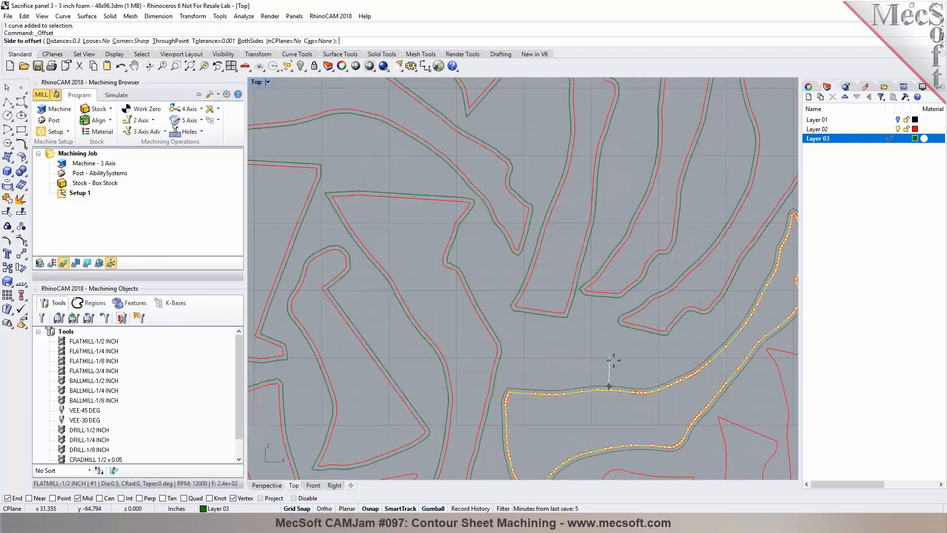
left_click(610, 363)
scroll(555, 326, "down", 6)
scroll(656, 372, "up", 2)
left_click(705, 367)
right_click(708, 369)
left_click(739, 367)
scroll(652, 396, "up", 8)
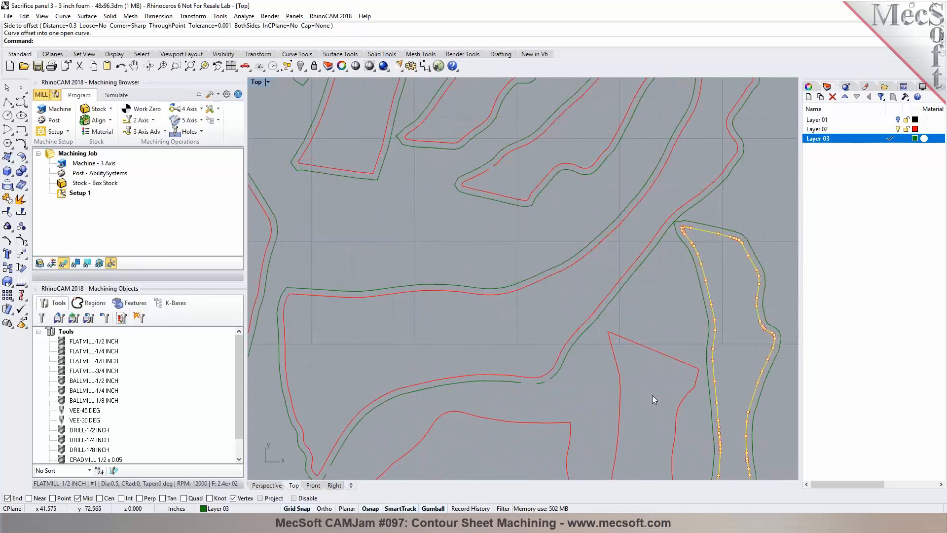
left_click(659, 353)
right_click(660, 351)
left_click(592, 389)
left_click(550, 422)
right_click(550, 421)
left_click(551, 402)
scroll(593, 258, "down", 5)
scroll(456, 413, "up", 3)
scroll(457, 413, "up", 3)
left_click(332, 351)
right_click(334, 347)
left_click(354, 356)
left_click(379, 382)
right_click(394, 381)
left_click(410, 363)
left_click(525, 446)
scroll(520, 372, "down", 2)
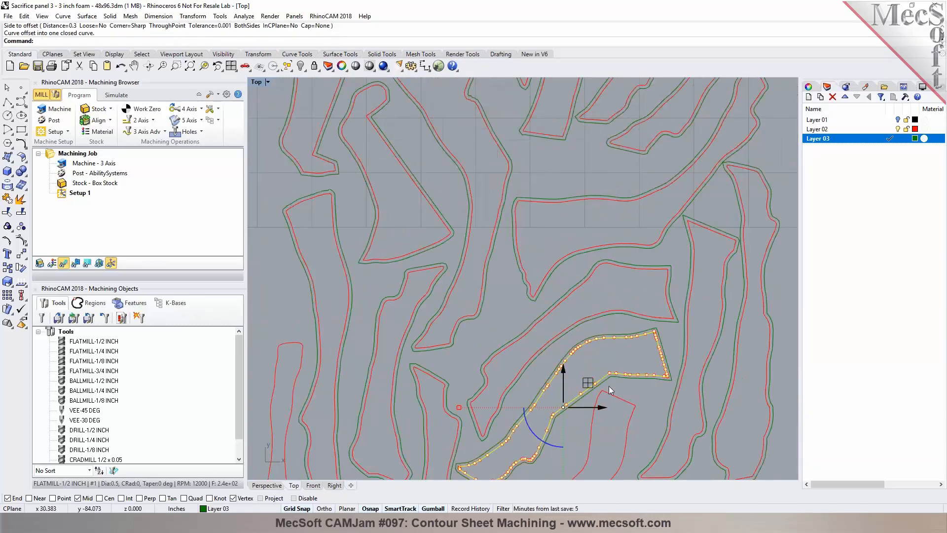
left_click(628, 404)
right_click(636, 402)
left_click(636, 402)
Step: Offset the remaining bottom outline curves 0.3 inches outward and end the Offset command
scroll(592, 350, "down", 3)
scroll(572, 370, "down", 4)
scroll(460, 391, "up", 5)
left_click(459, 396)
right_click(467, 411)
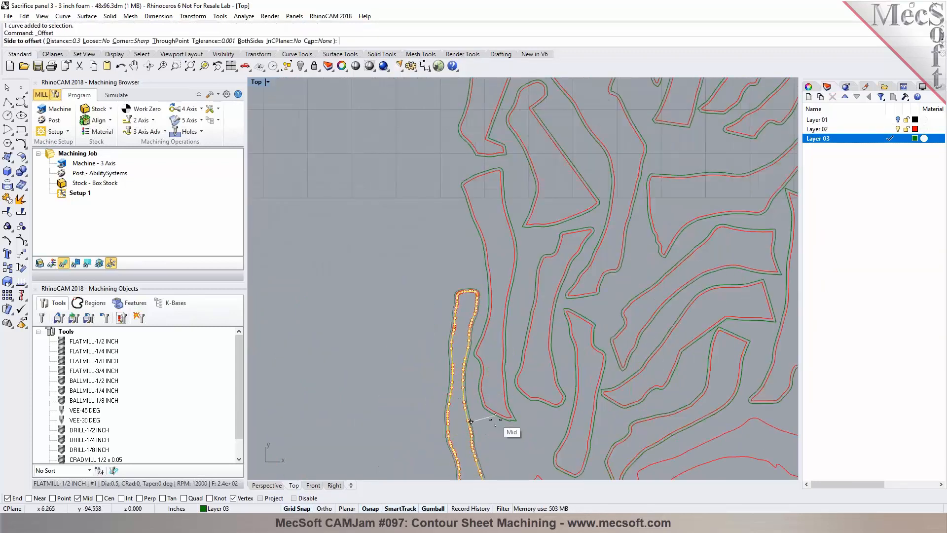
left_click(498, 434)
scroll(492, 371, "down", 3)
scroll(501, 424, "up", 3)
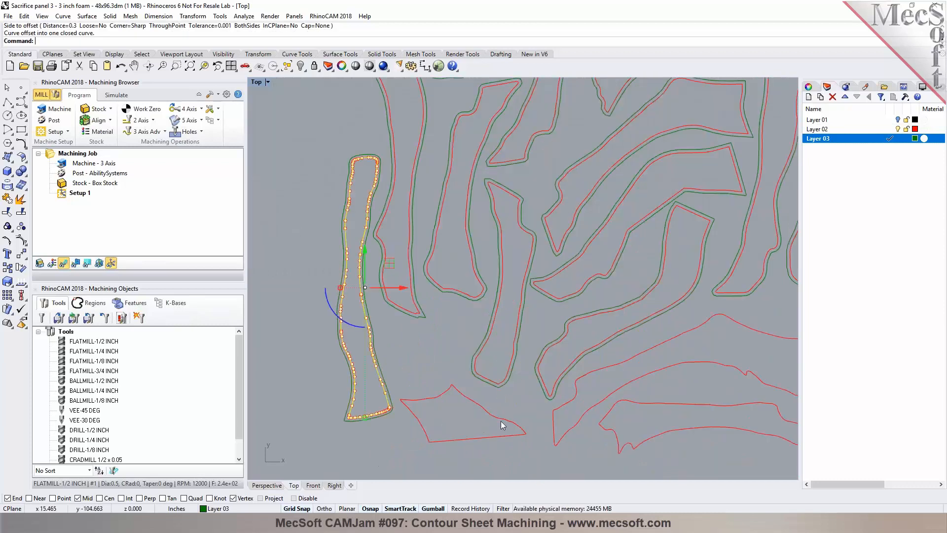
left_click(503, 418)
right_click(503, 419)
left_click(521, 394)
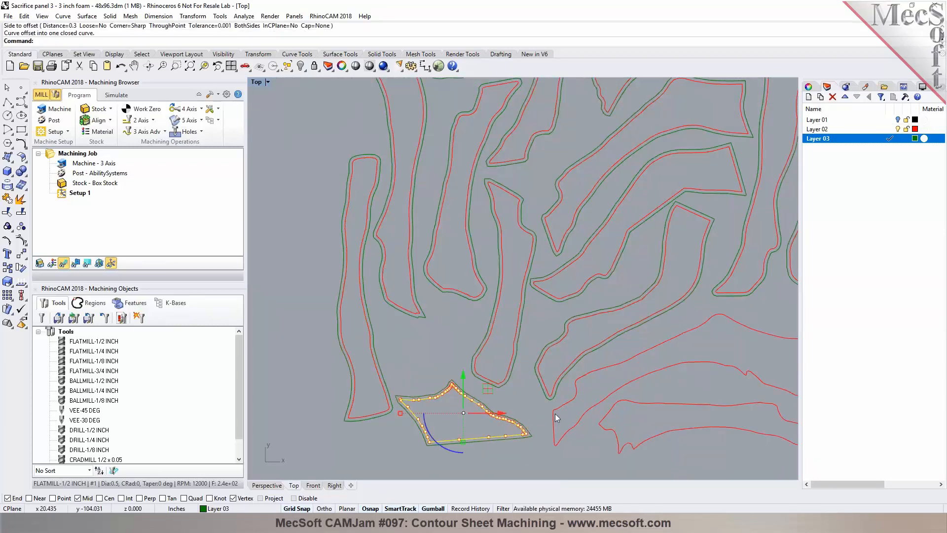
left_click(553, 416)
right_click(528, 415)
left_click(606, 441)
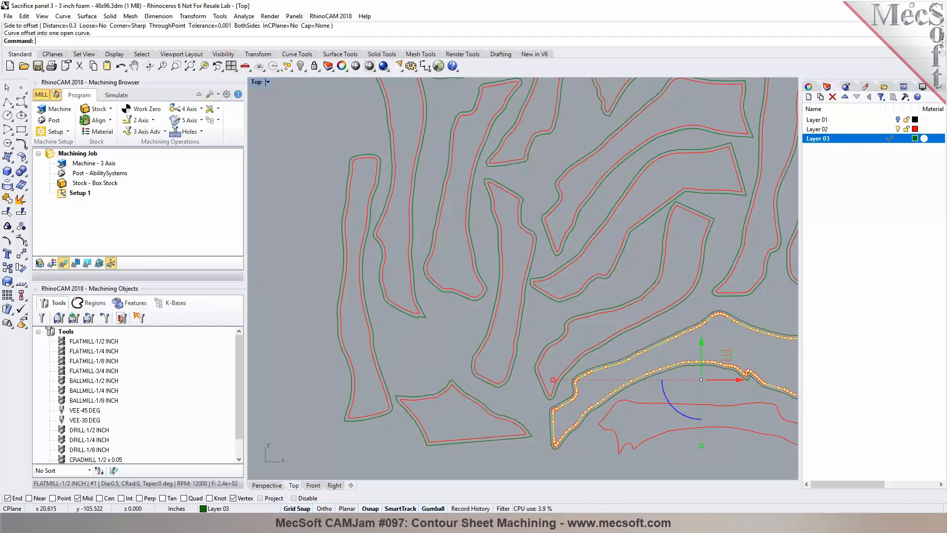
left_click(611, 433)
right_click(602, 441)
left_click(549, 430)
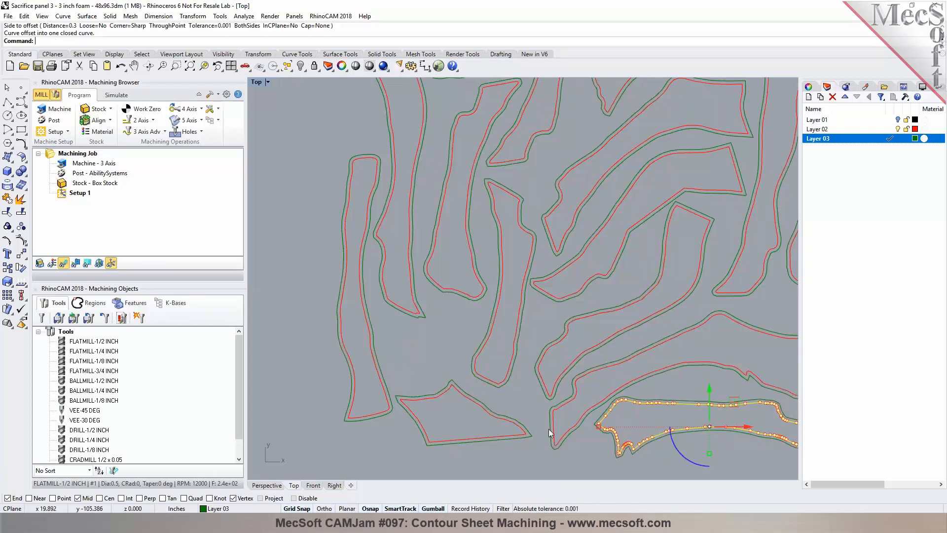
scroll(548, 429, "down", 4)
key("Escape")
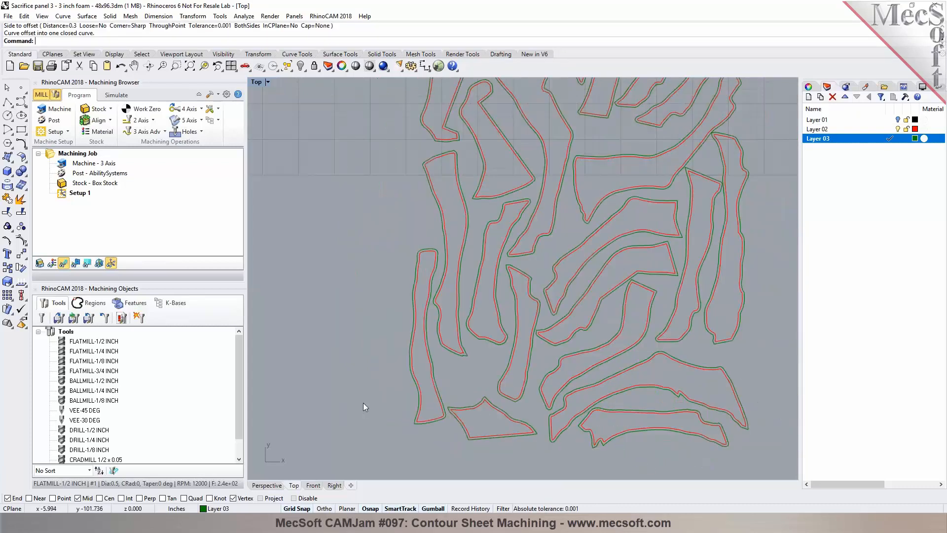
Step: Turn Layer 01 back on and unhide the flat base sheet mesh
left_click(898, 120)
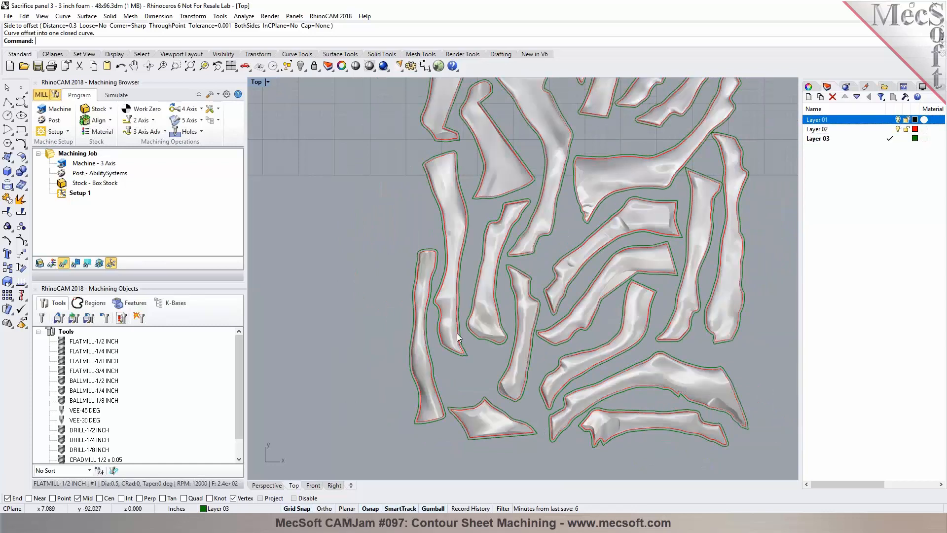
left_click(300, 66)
left_click(267, 485)
right_click_drag(283, 469, 443, 406)
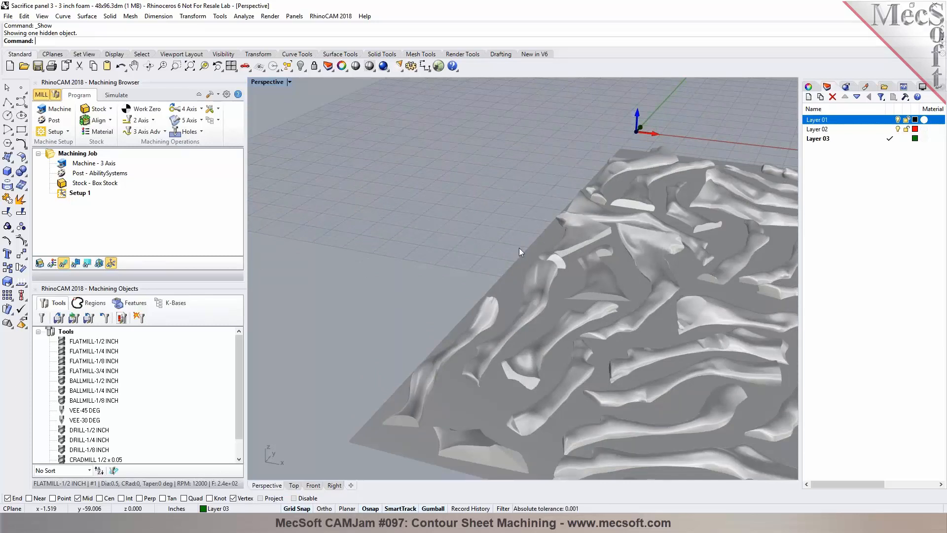
left_click(294, 485)
left_click(425, 233)
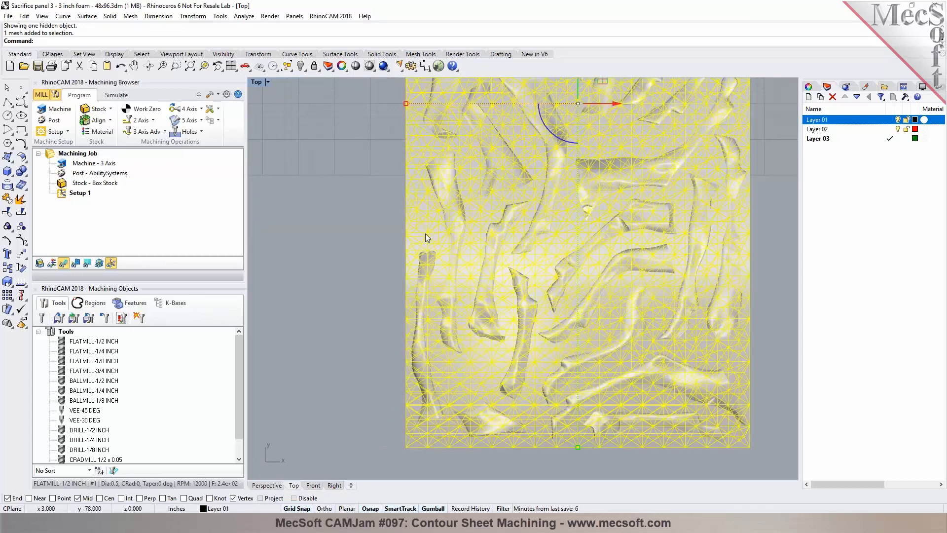
type("Mes")
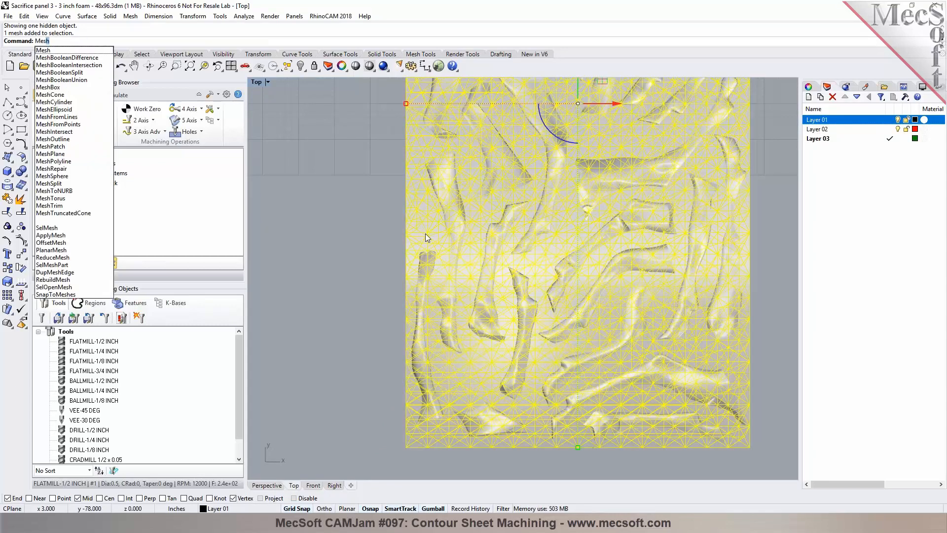
type("out")
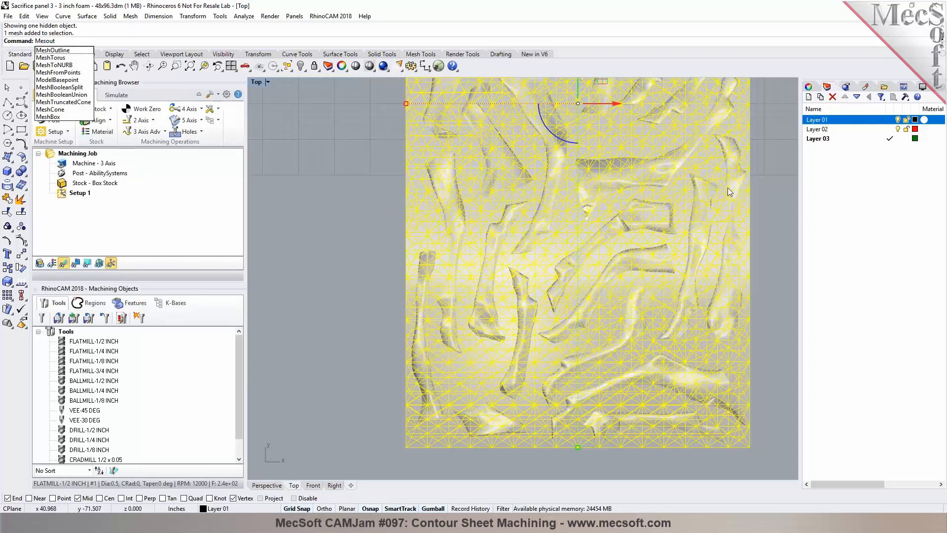
key("Escape")
key("Escape")
Step: Make Layer 02 current and create a Mesh Outline curve around the base sheet mesh
left_click(892, 129)
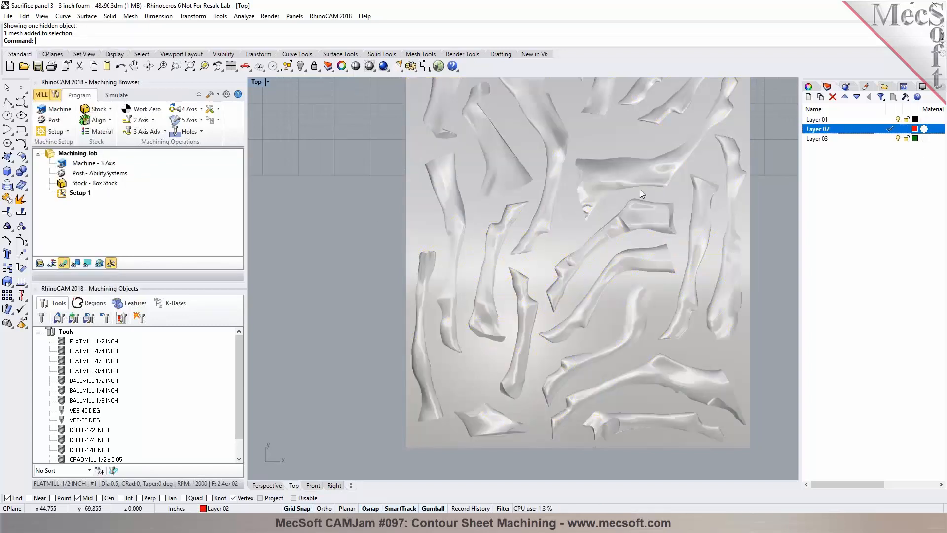
left_click(562, 230)
type("MeshOutline")
key("Return")
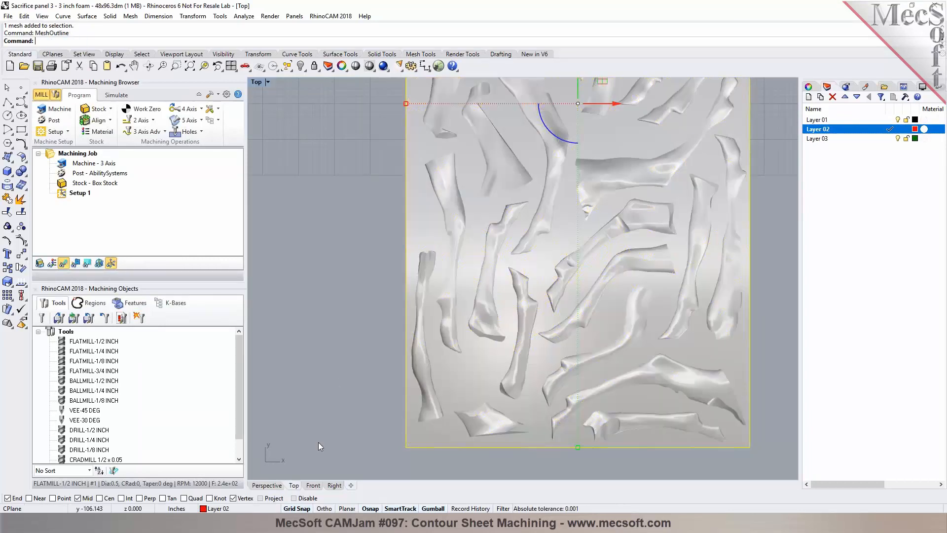
Step: Inspect the panel mesh and its outline in perspective and top views, in wireframe and shaded display
left_click(266, 484)
scroll(350, 271, "down", 2)
right_click_drag(368, 339, 331, 357)
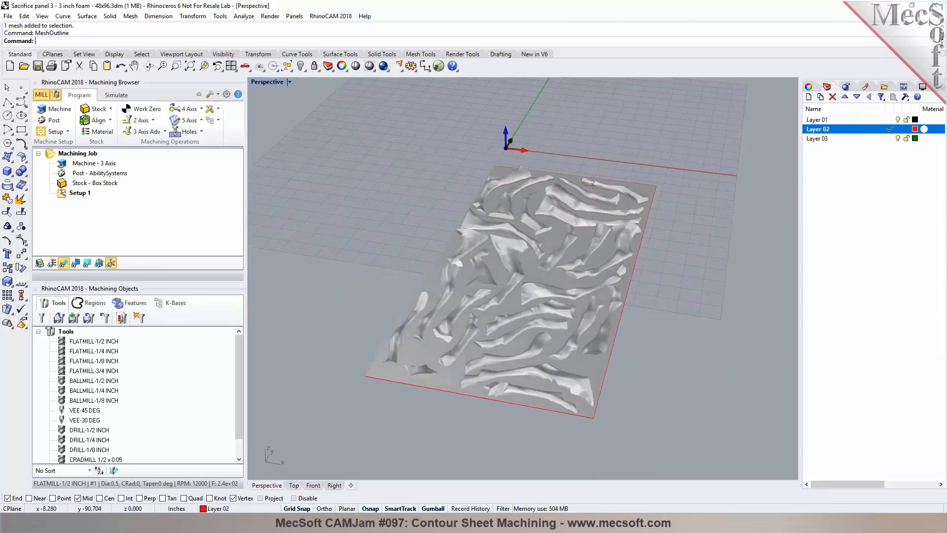
left_click(293, 484)
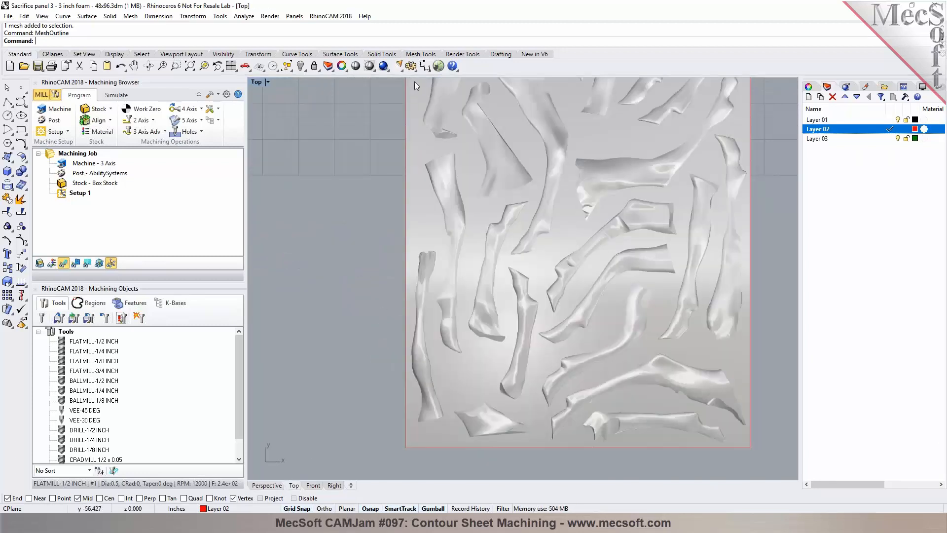
scroll(428, 268, "down", 6)
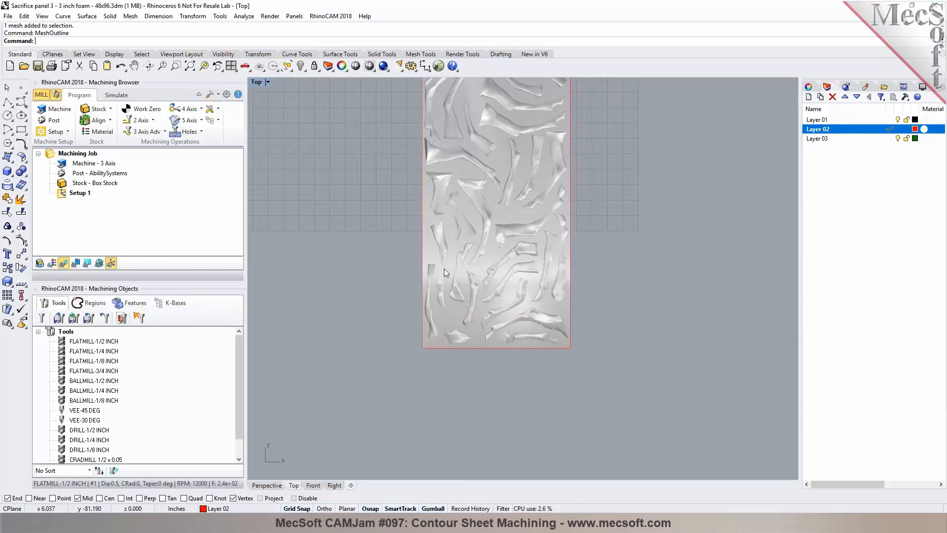
scroll(443, 268, "down", 2)
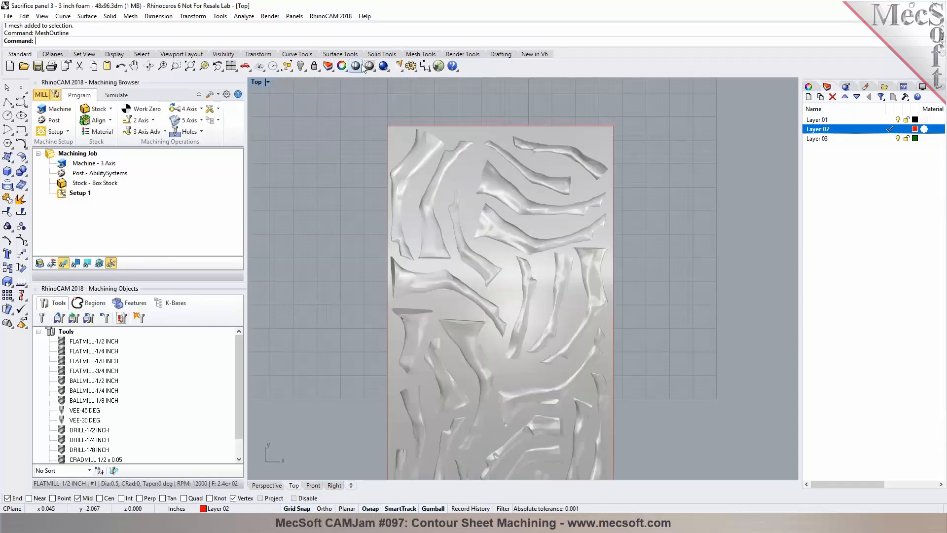
left_click(355, 65)
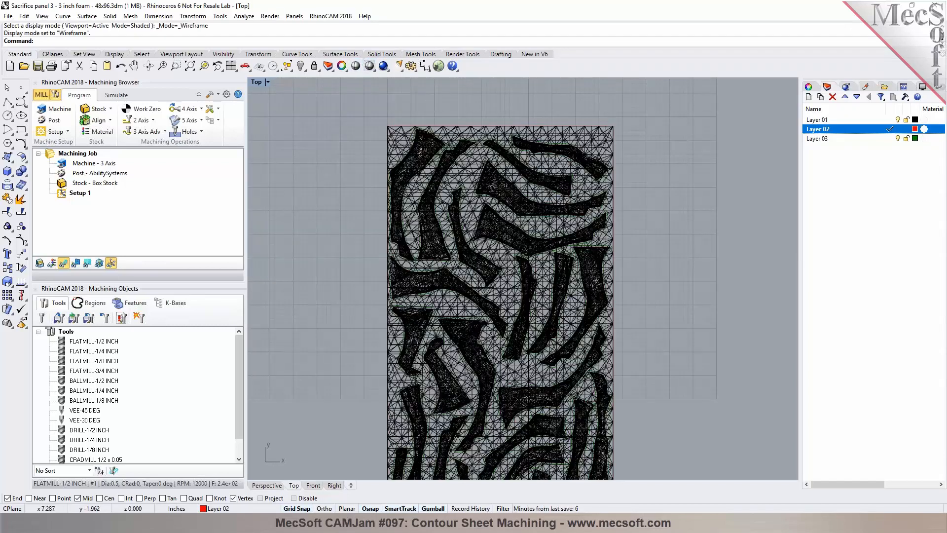
left_click(369, 65)
scroll(419, 140, "up", 3)
scroll(419, 136, "up", 4)
scroll(419, 136, "down", 10)
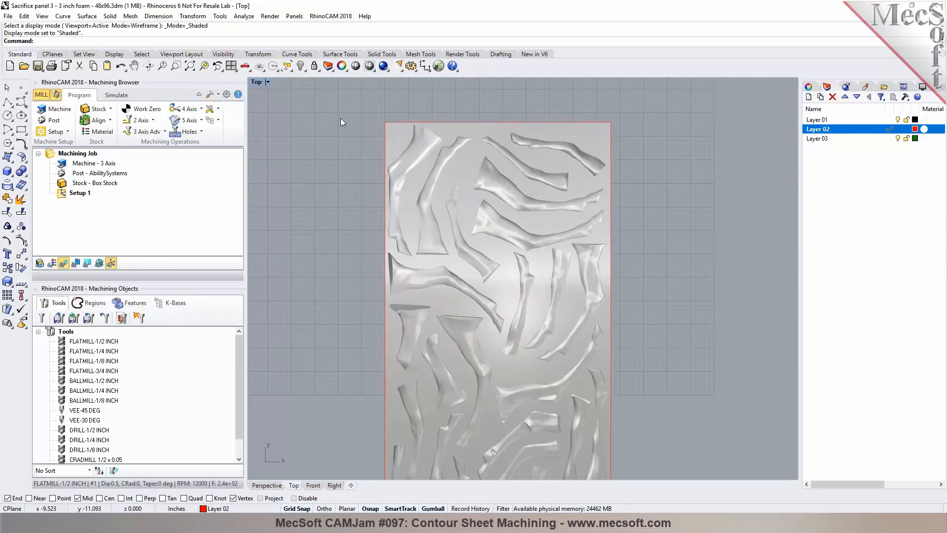
scroll(383, 106, "down", 4)
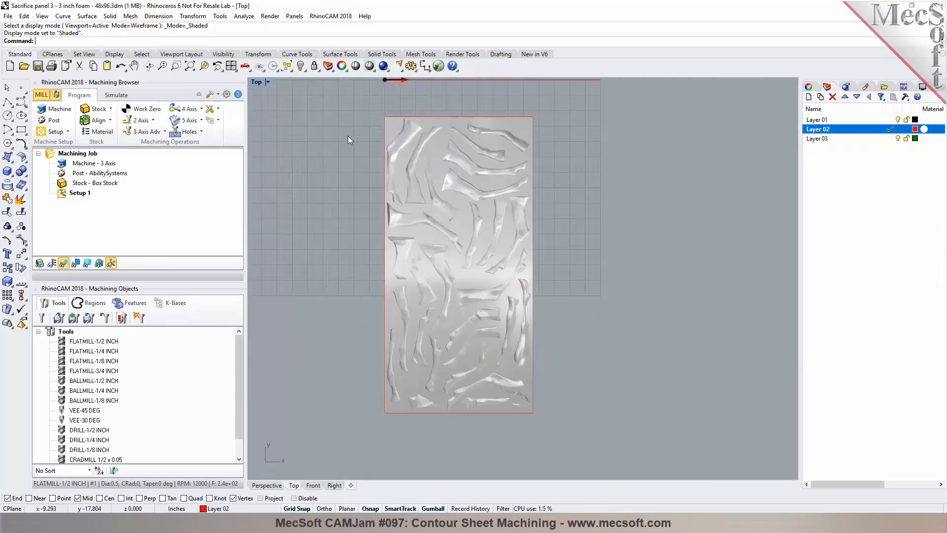
left_click(158, 132)
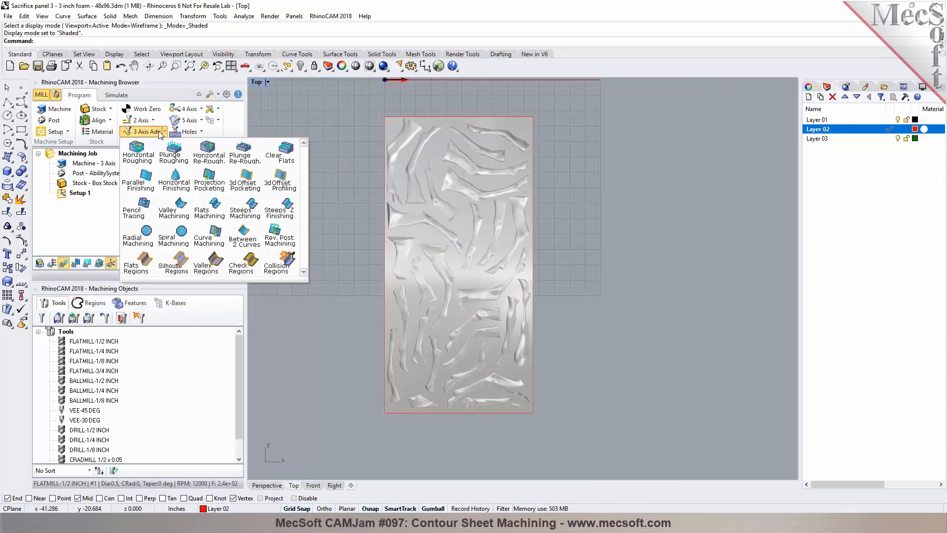
left_click(153, 158)
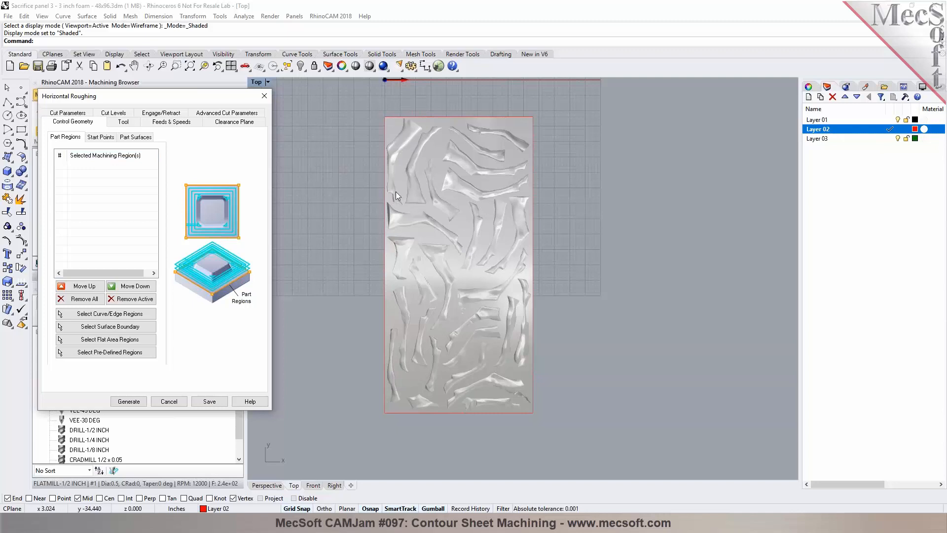
left_click(122, 315)
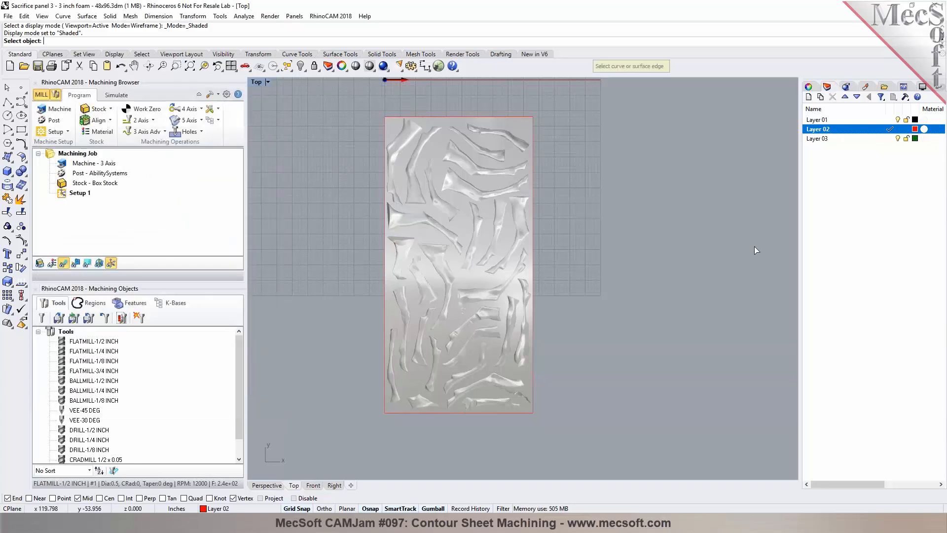
right_click(815, 142)
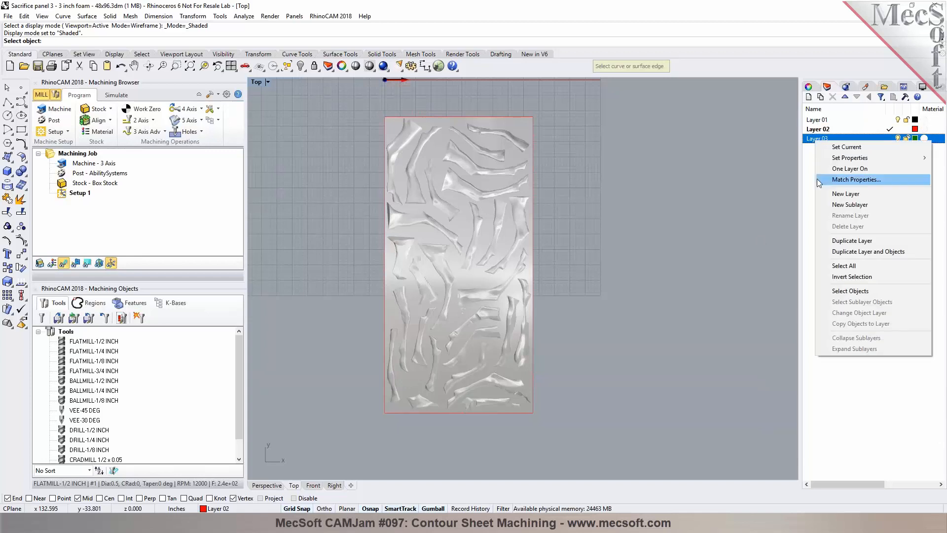
left_click(845, 291)
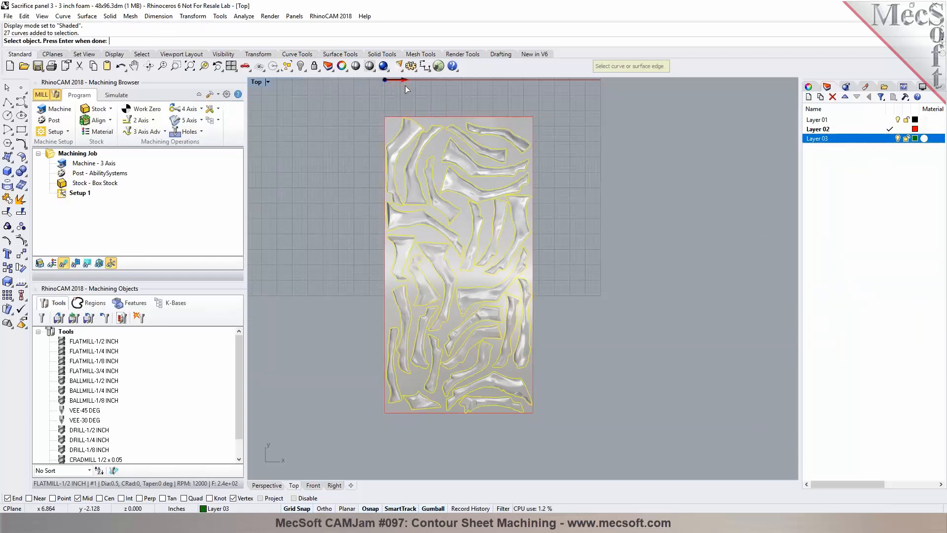
scroll(396, 109, "up", 5)
scroll(380, 114, "down", 3)
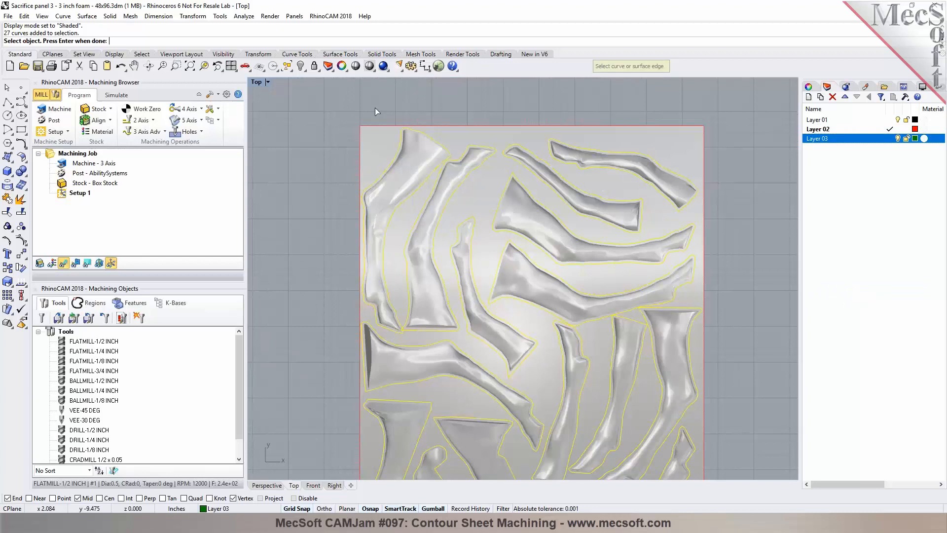
scroll(375, 108, "down", 2)
key("Return")
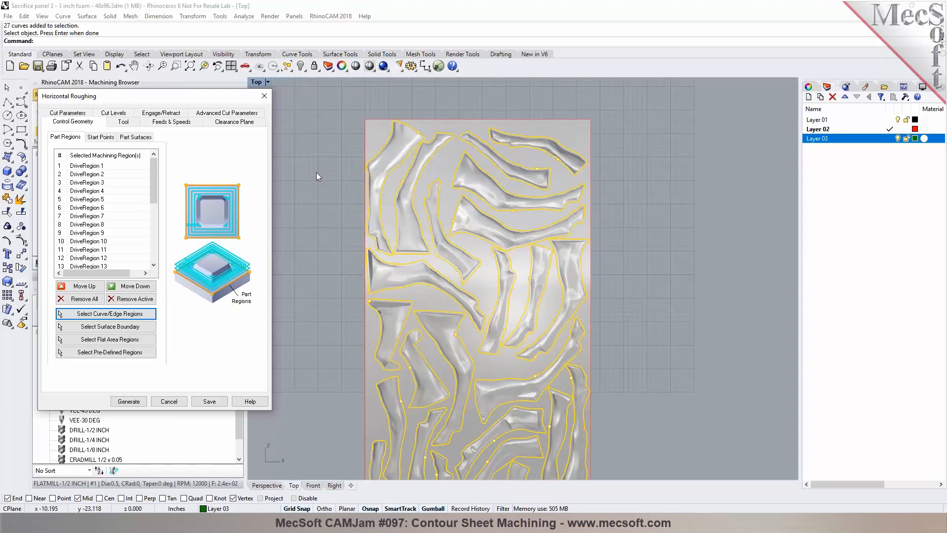
left_click(182, 403)
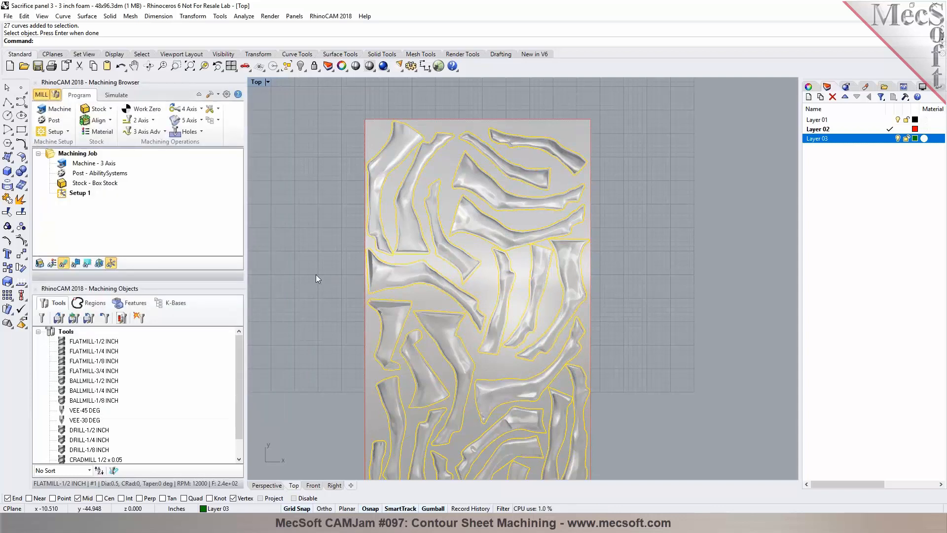
Step: Start a Horizontal Roughing operation and select all Layer 03 offset curves as its part regions
left_click_drag(869, 86, 362, 103)
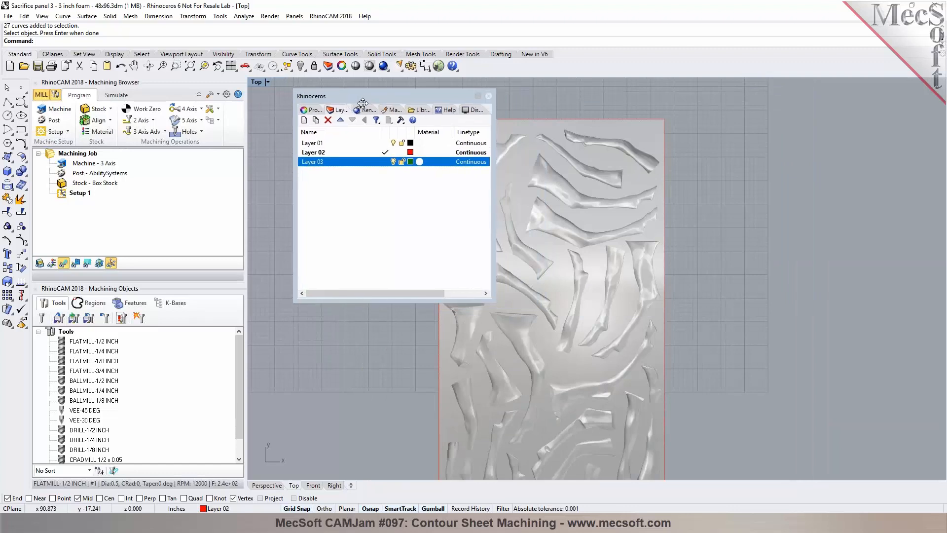
scroll(765, 157, "down", 2)
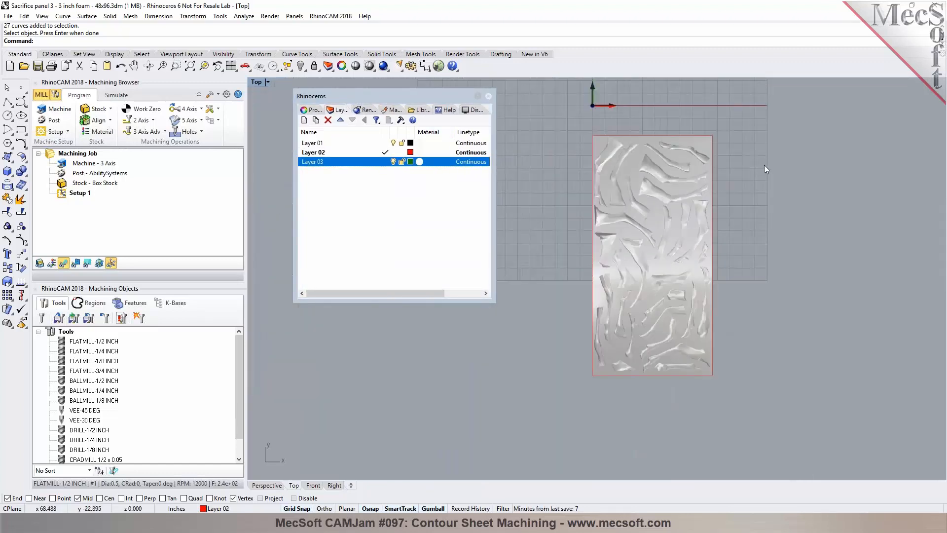
left_click(155, 132)
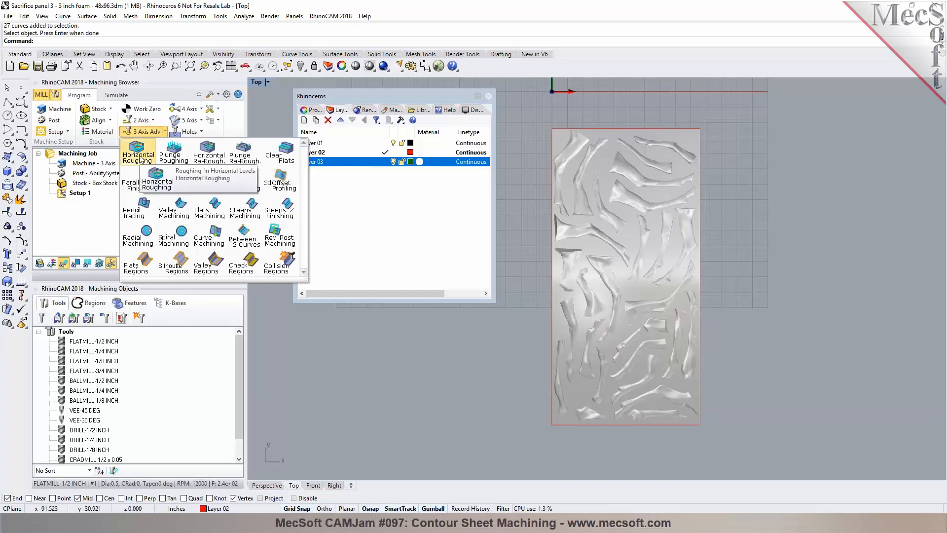
left_click(138, 153)
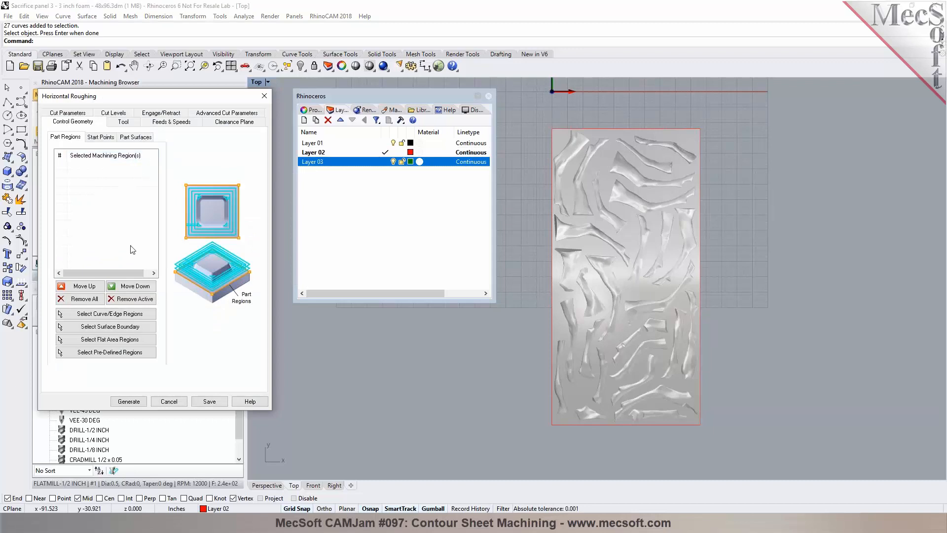
left_click(114, 314)
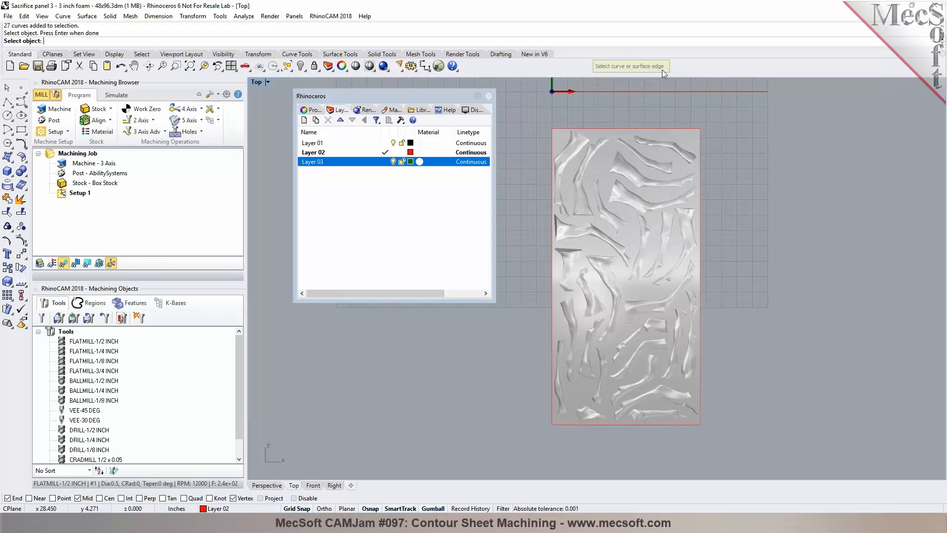
right_click(311, 166)
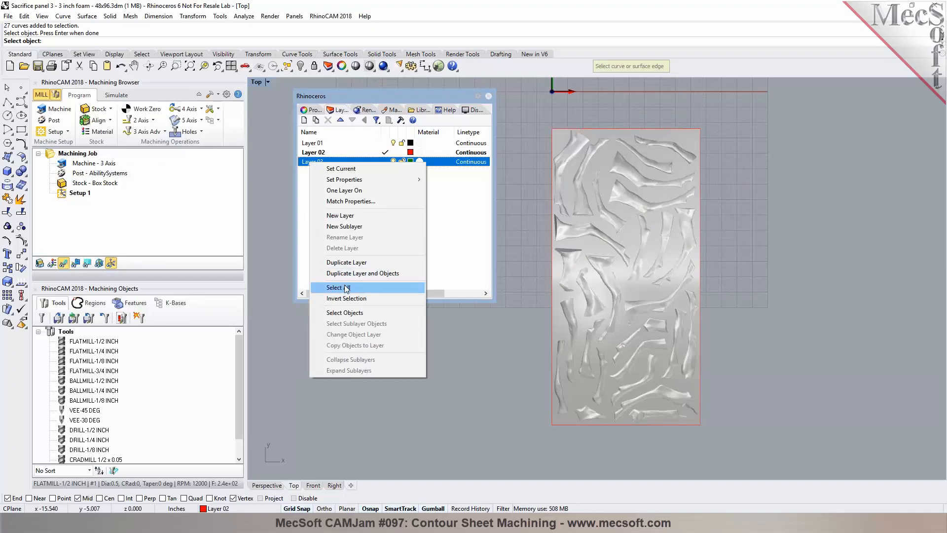
left_click(348, 314)
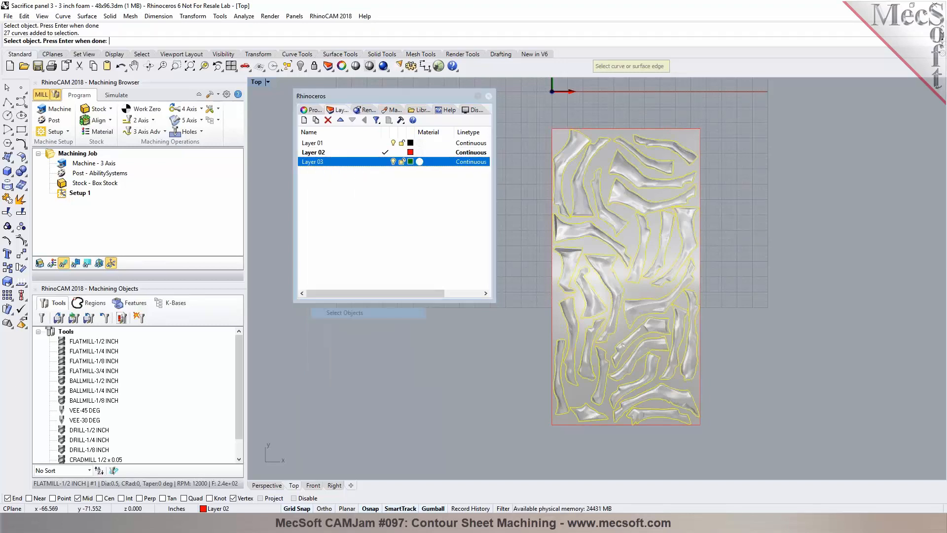
scroll(587, 135, "up", 5)
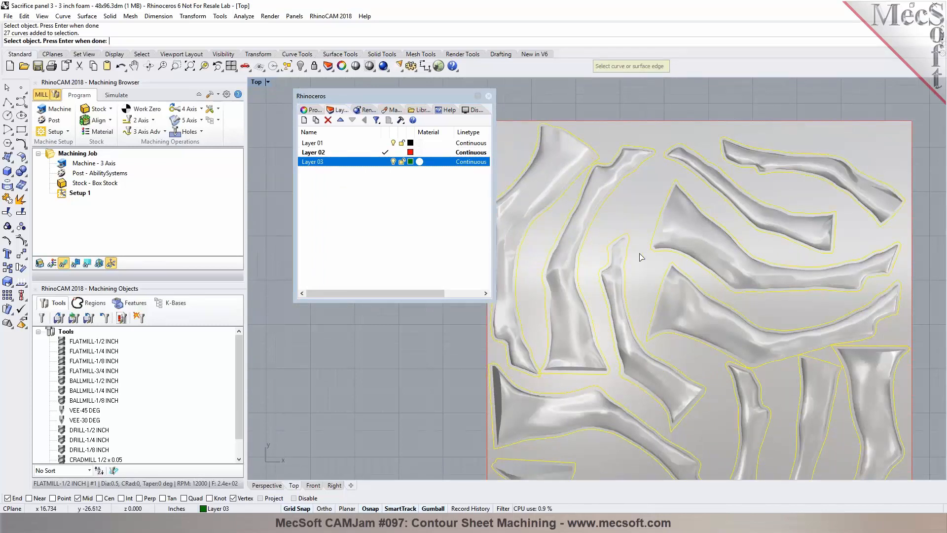
scroll(698, 177, "up", 5)
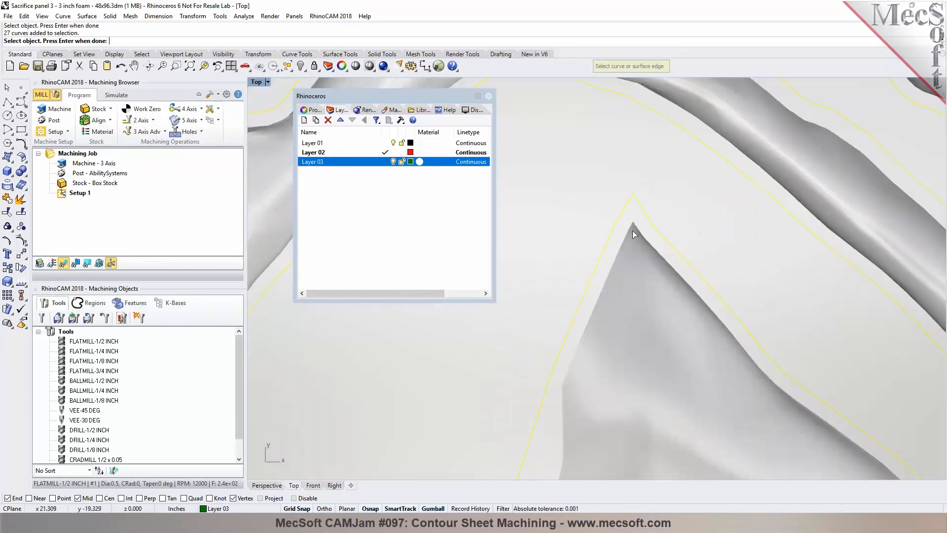
scroll(710, 159, "down", 8)
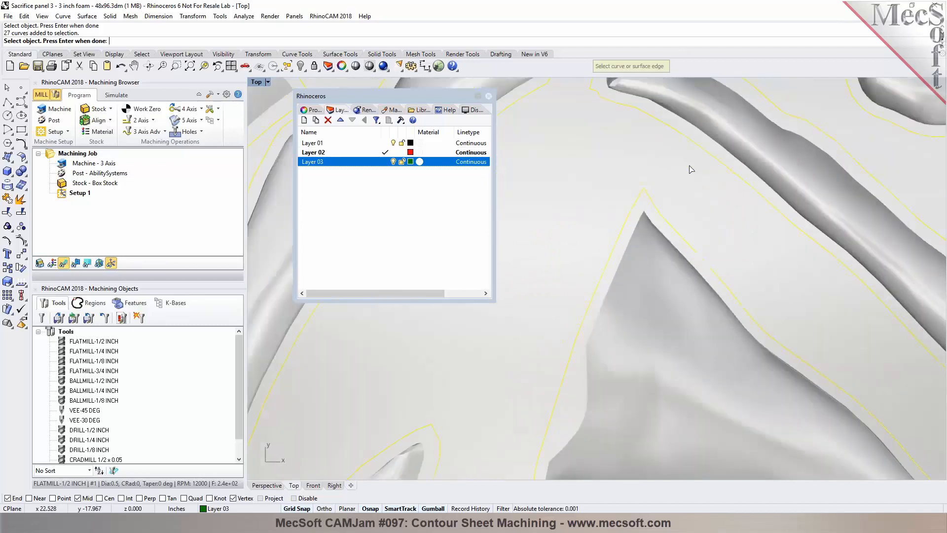
scroll(653, 116, "down", 3)
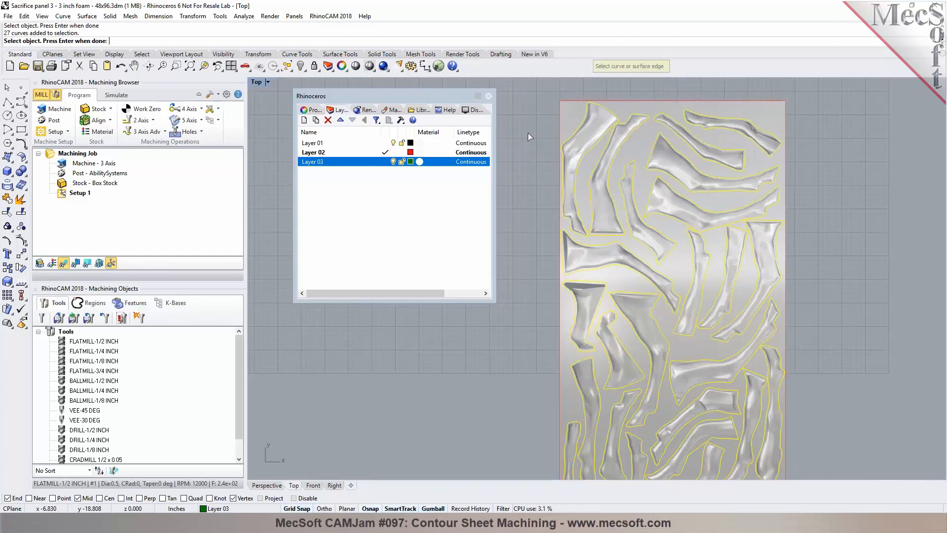
key("Return")
mouse_move(154, 170)
left_mouse_down()
mouse_move(153, 239)
mouse_move(153, 180)
left_mouse_up()
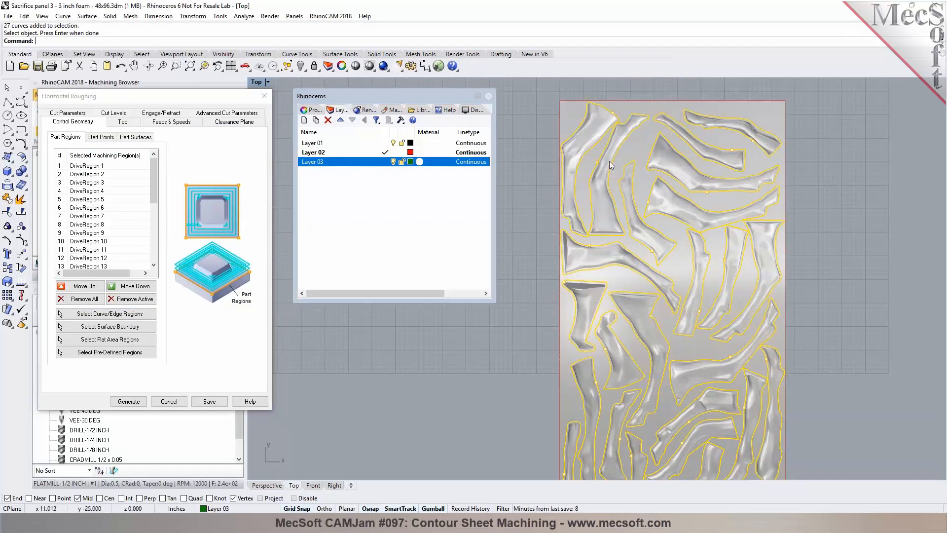
Step: Review the roughing operation's FLATMILL-1/2 INCH tool, feeds and speeds, and clearance plane settings
scroll(600, 156, "down", 4)
scroll(600, 155, "up", 3)
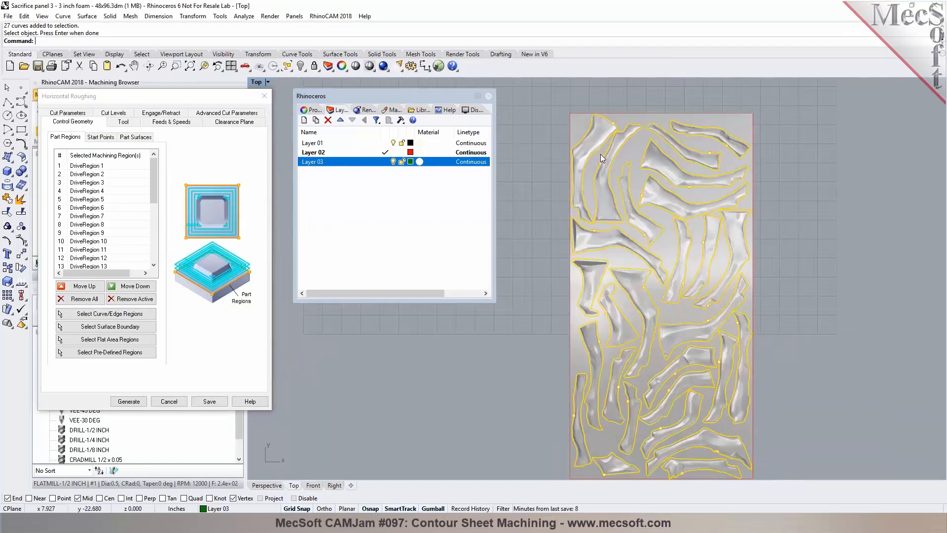
left_click(124, 122)
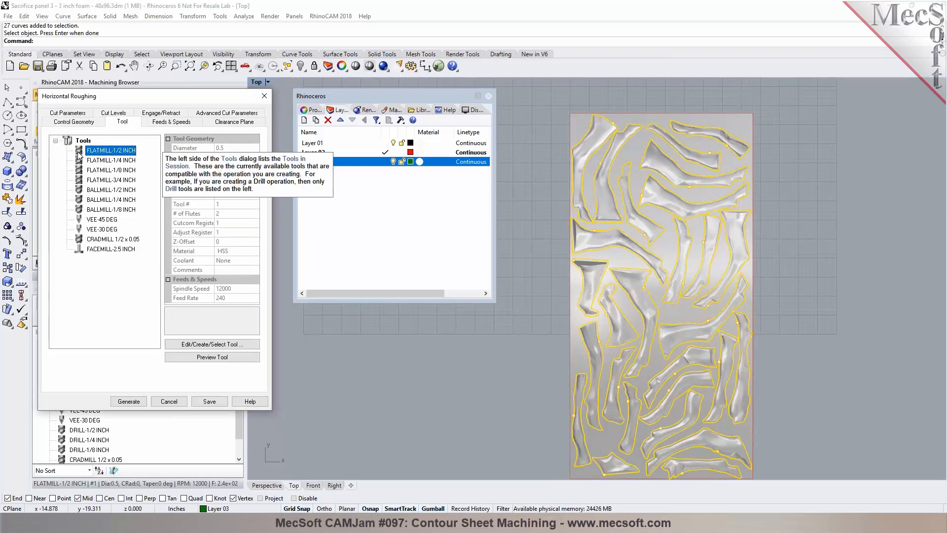
double_click(79, 151)
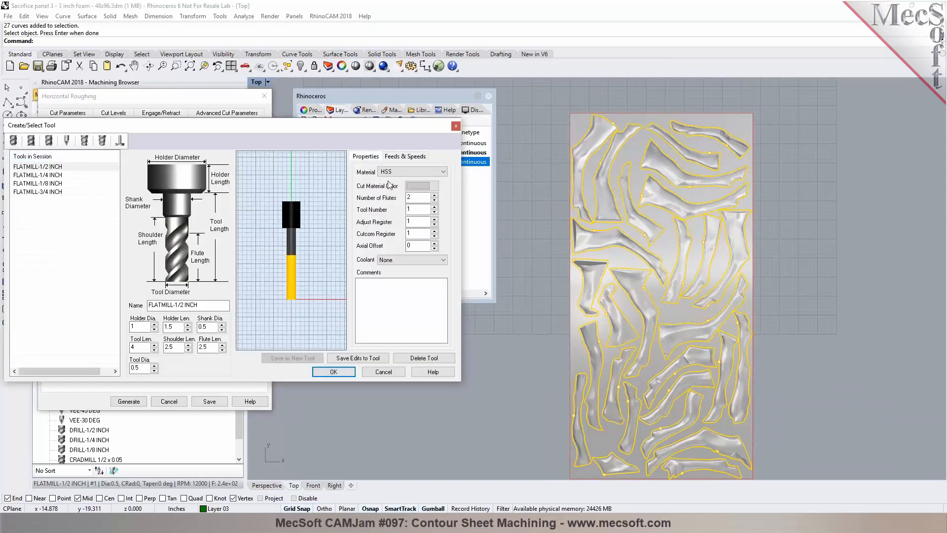
left_click(405, 156)
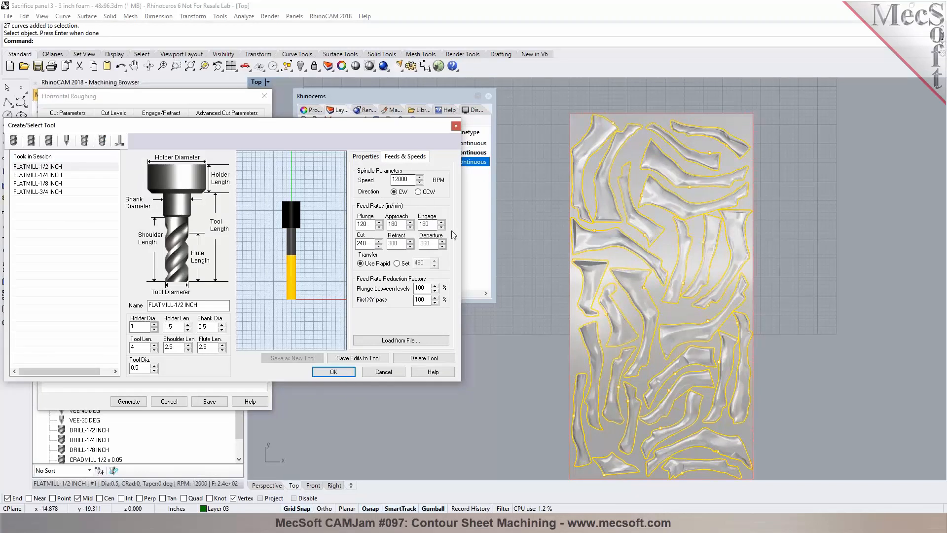
left_click(383, 372)
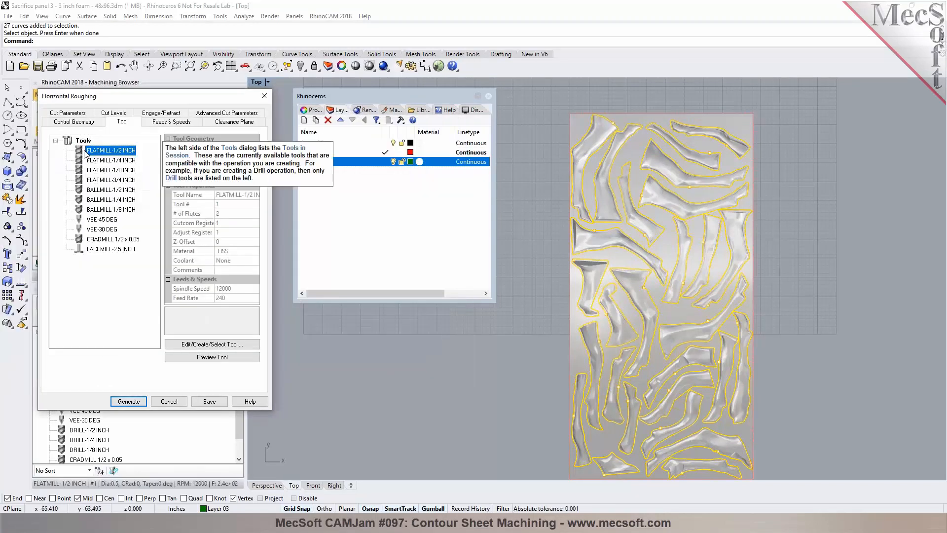
left_click(162, 125)
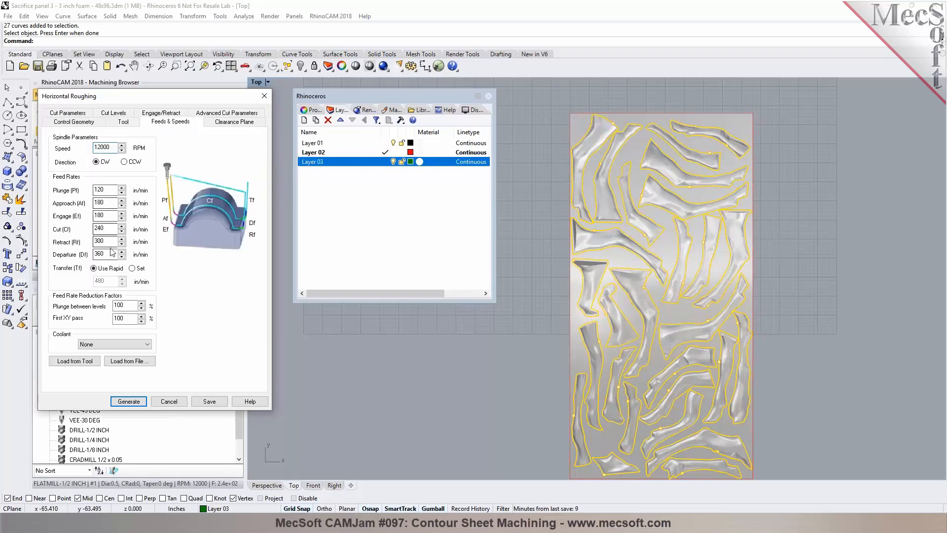
left_click(252, 124)
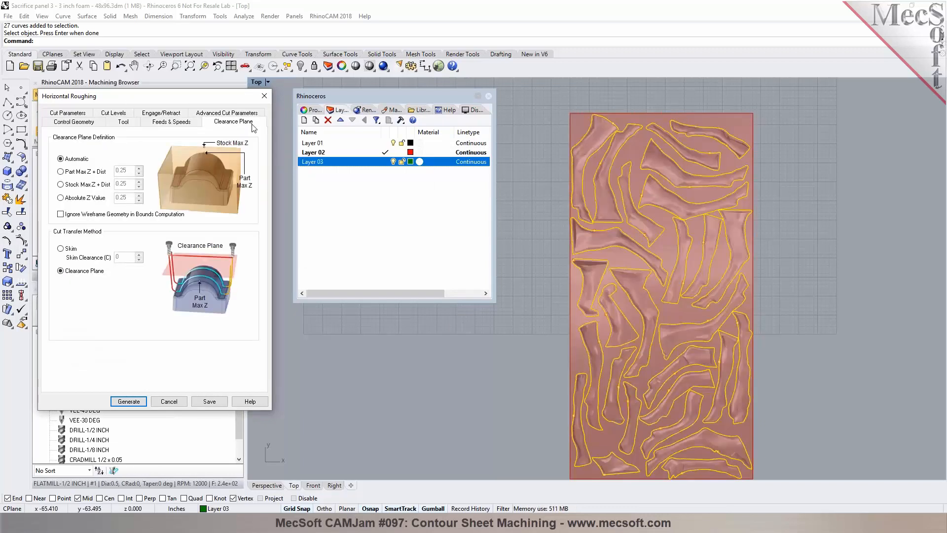
left_click(488, 96)
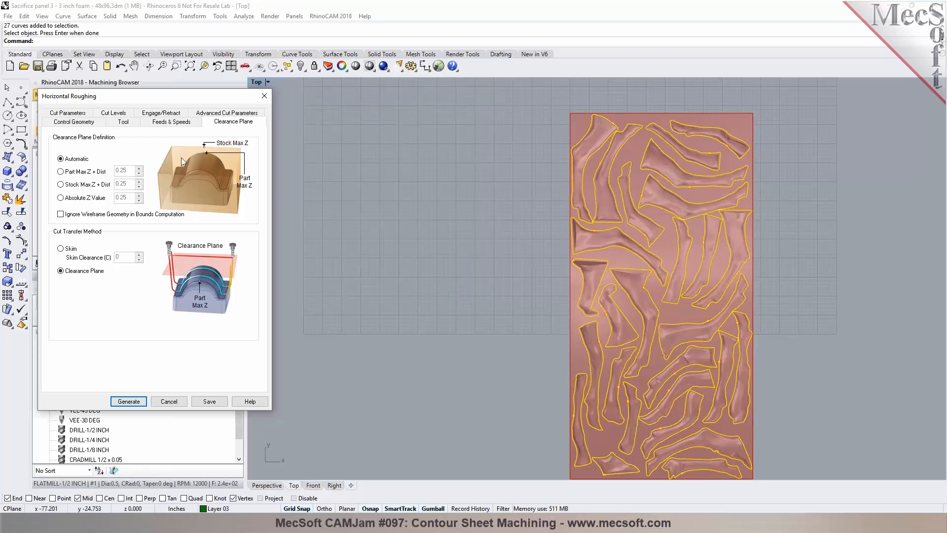
Step: Turn off facing cut patterns for core regions in the roughing operation's cut parameters
left_click(266, 485)
right_click_drag(450, 358, 478, 358)
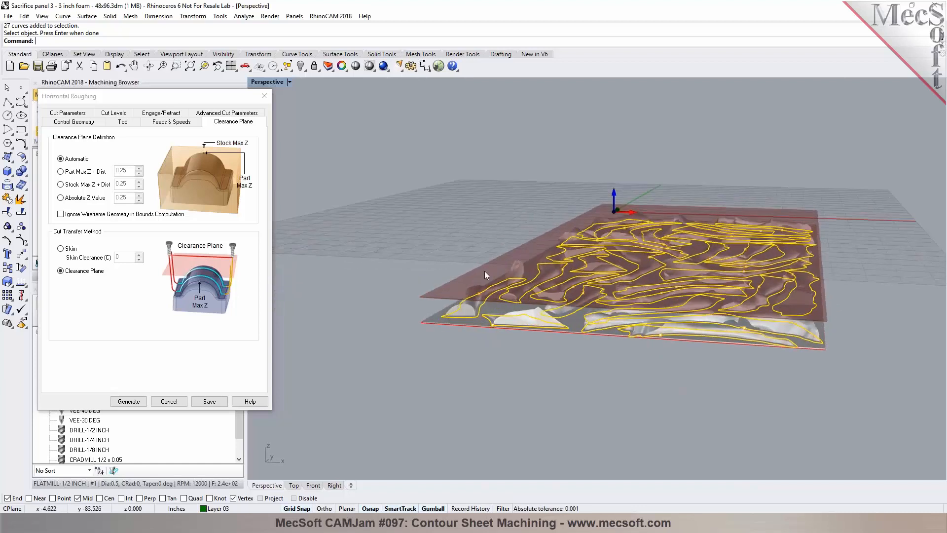
left_click(76, 113)
right_click_drag(375, 276, 377, 307)
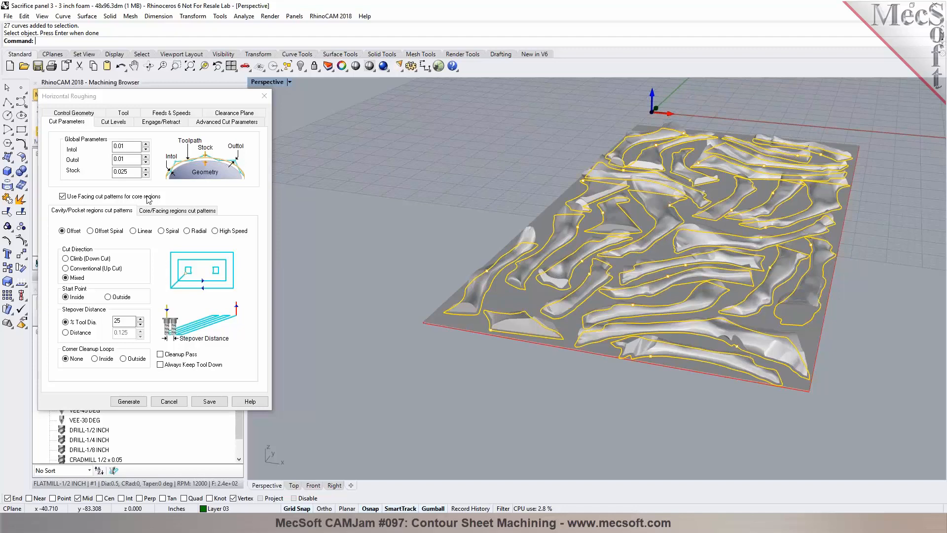
left_click(92, 198)
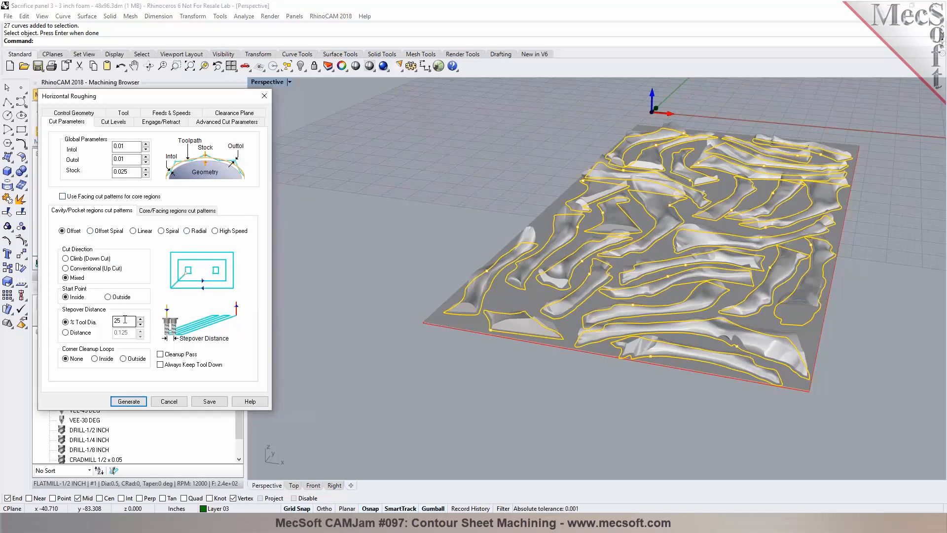
Step: Check the cut levels, engage/retract and advanced cut parameter settings, then generate the Horizontal Roughing toolpath
left_click(119, 123)
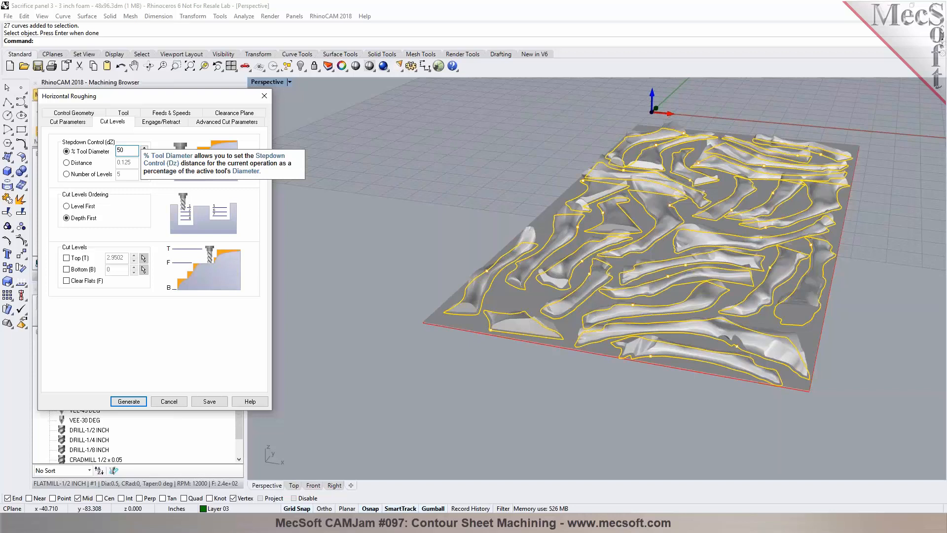
left_click(174, 122)
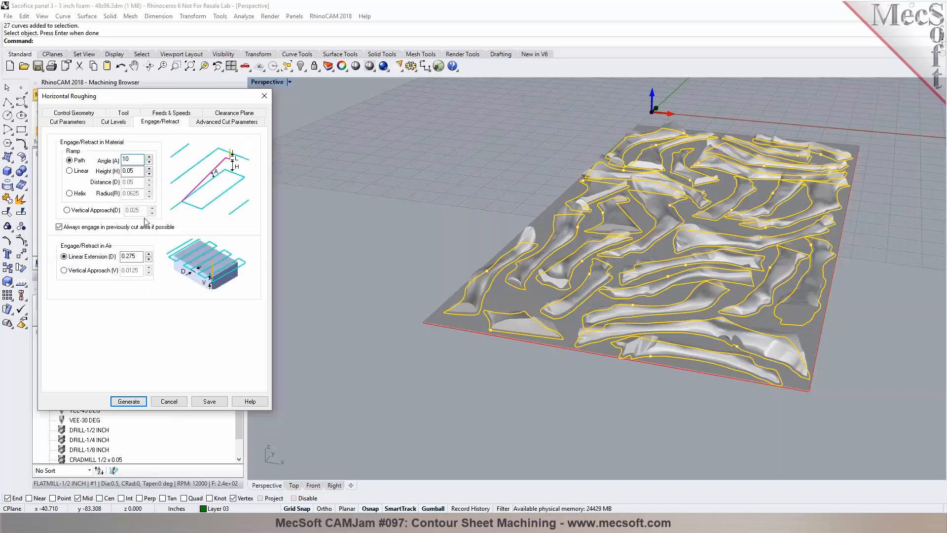
left_click(219, 124)
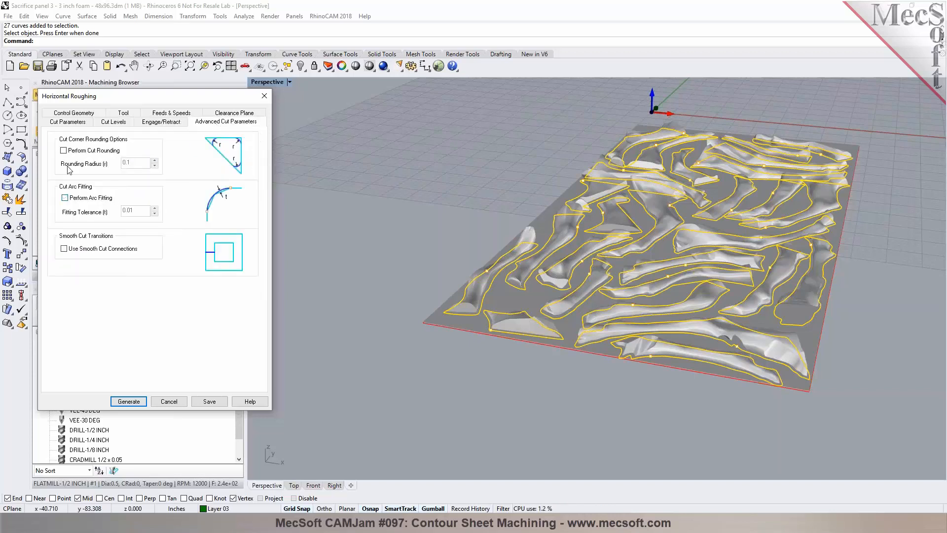
left_click(81, 124)
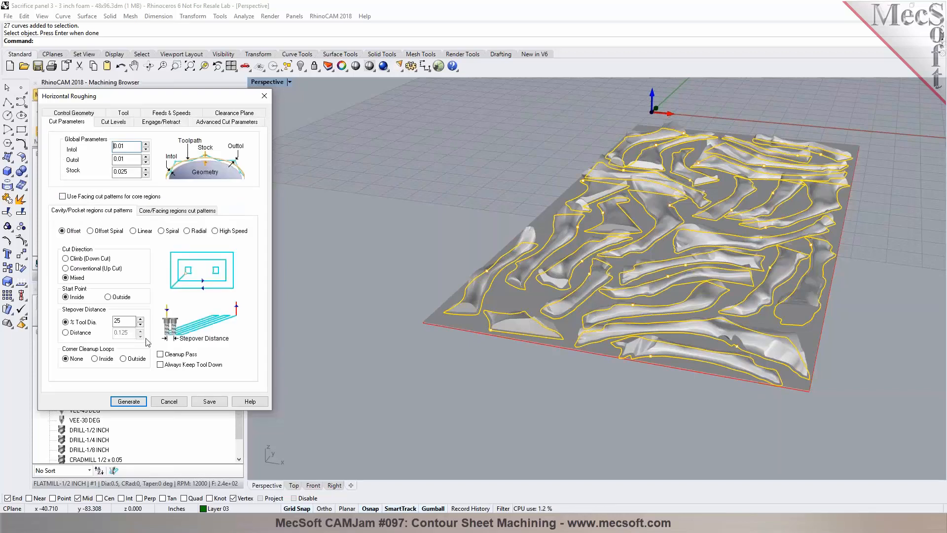
left_click(141, 401)
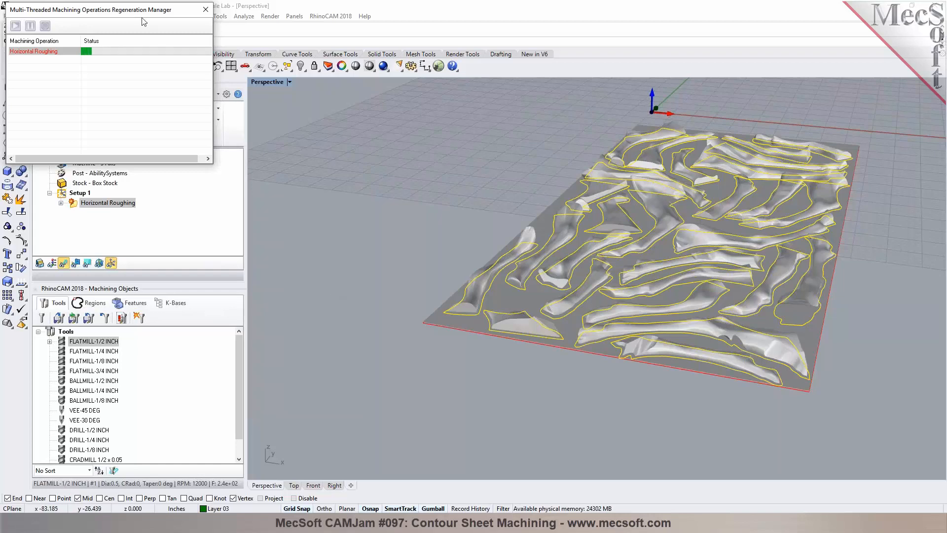
Step: Inspect the generated roughing toolpath across the panel in the perspective view
left_click_drag(155, 13, 456, 11)
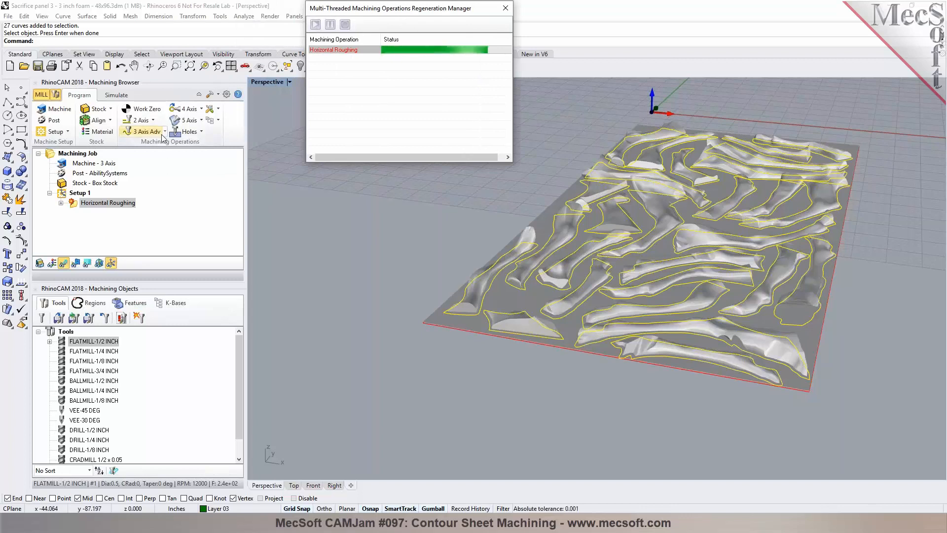
left_click(146, 131)
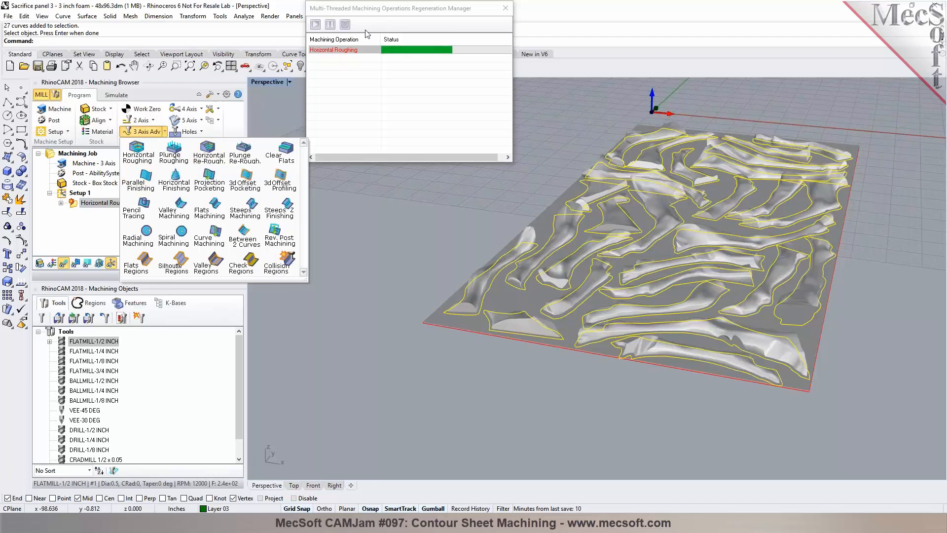
left_click(379, 12)
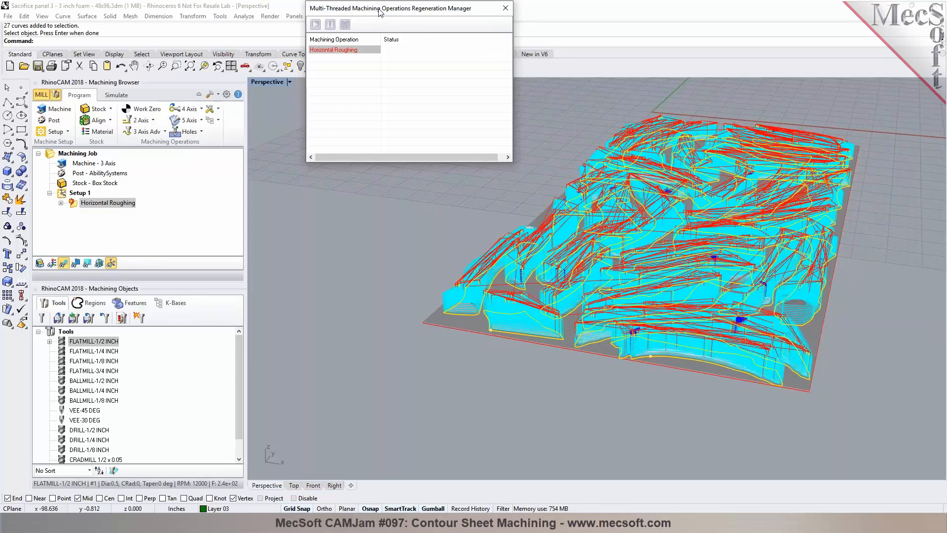
scroll(506, 296, "up", 6)
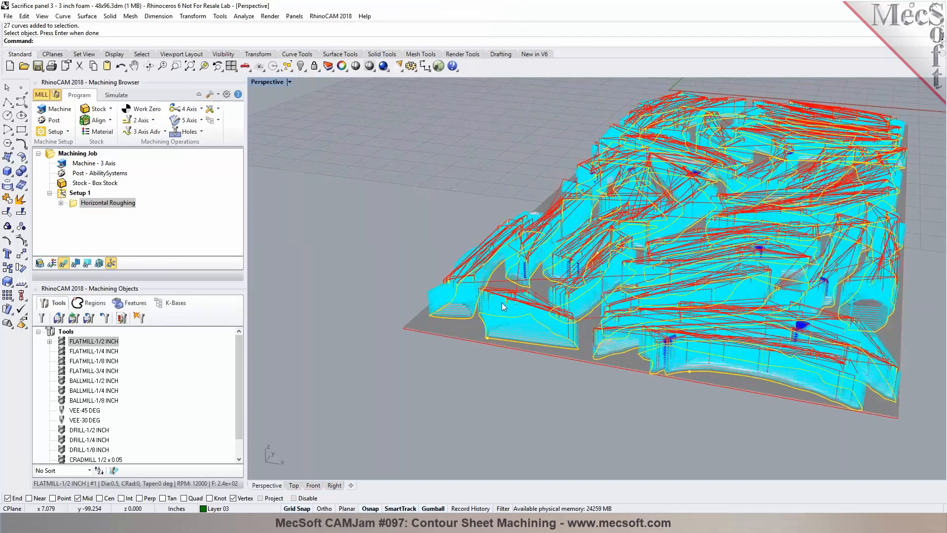
mouse_move(538, 314)
right_mouse_down()
mouse_move(503, 281)
mouse_move(530, 308)
right_mouse_up()
double_click(104, 203)
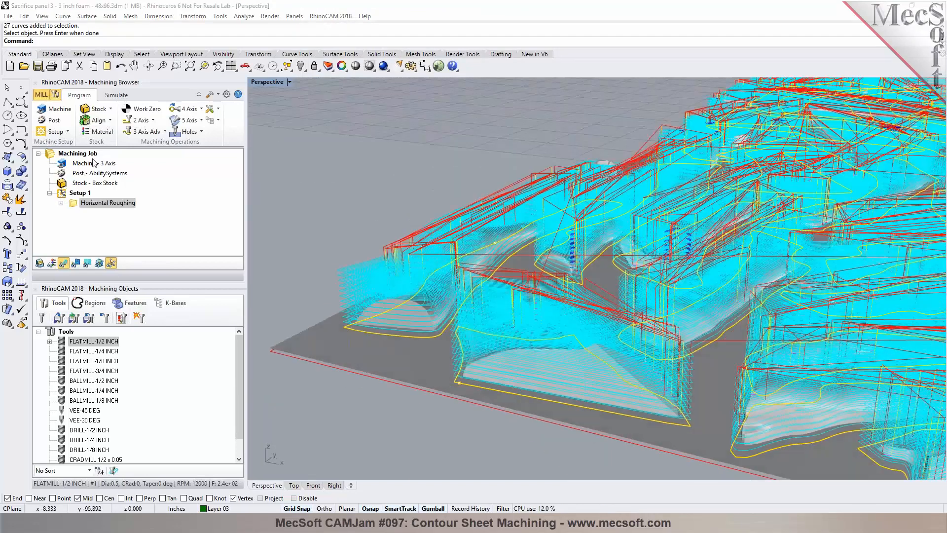
double_click(127, 171)
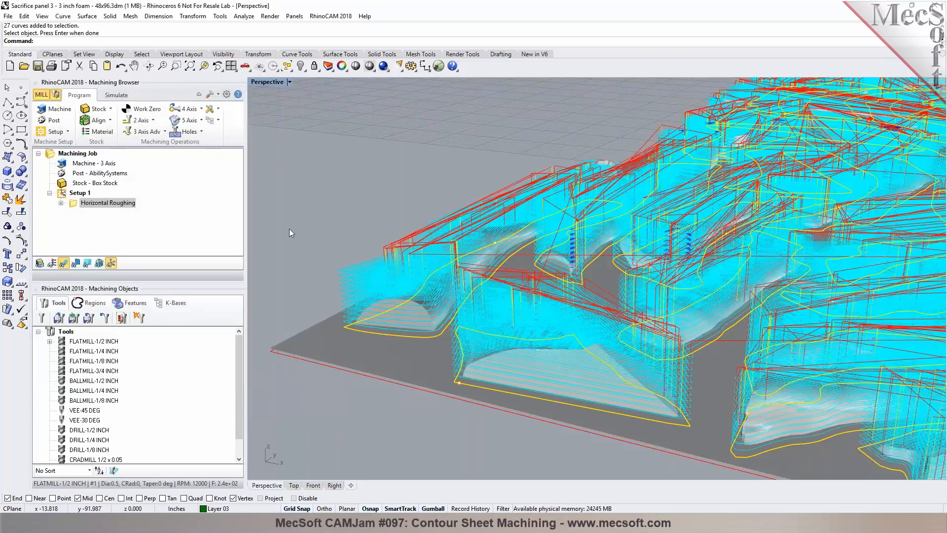
scroll(289, 229, "down", 10)
right_click_drag(470, 332, 467, 321)
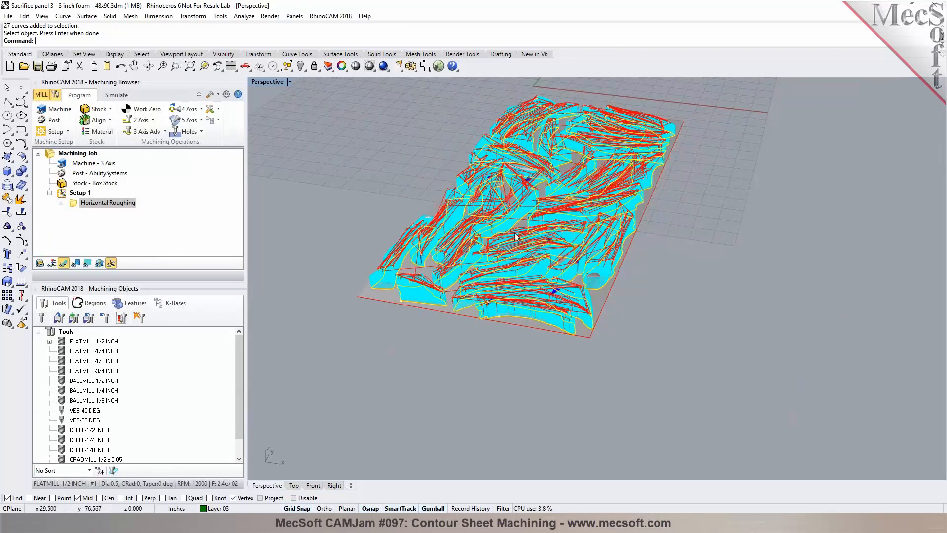
Step: Run the material removal simulation of the Horizontal Roughing operation, adjusting its speed and jumping to the end
left_click(117, 95)
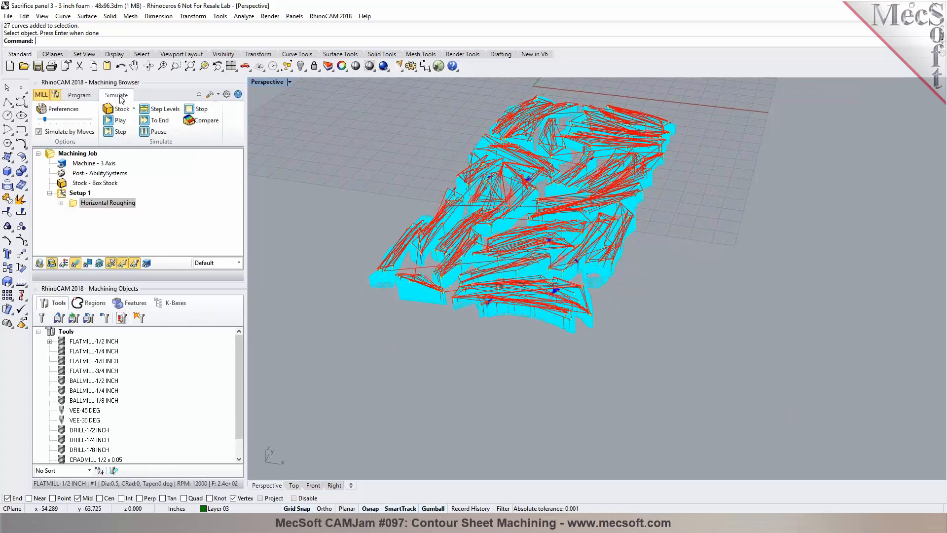
left_click(120, 123)
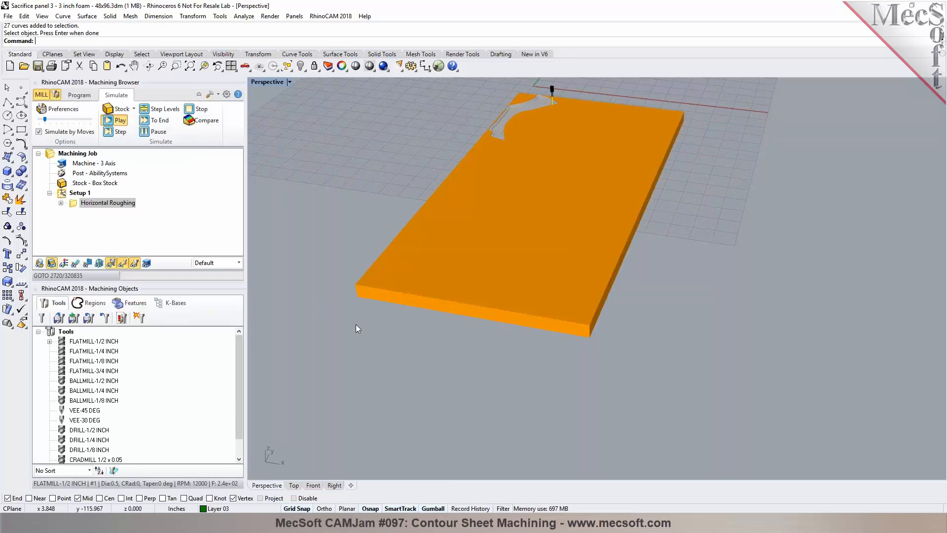
right_click_drag(421, 316, 586, 283)
scroll(599, 279, "down", 4)
scroll(466, 222, "up", 6)
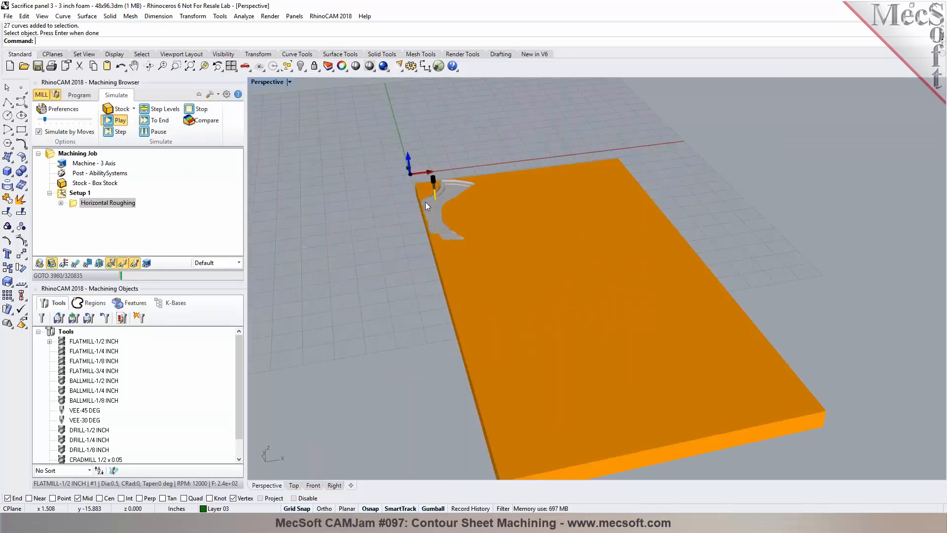
scroll(425, 202, "up", 3)
left_click_drag(44, 121, 35, 120)
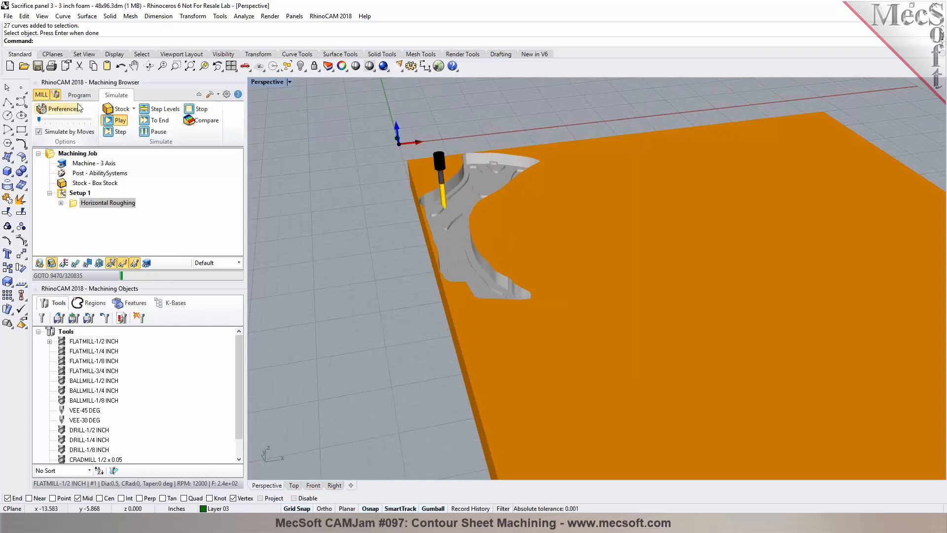
right_click_drag(488, 212, 557, 212)
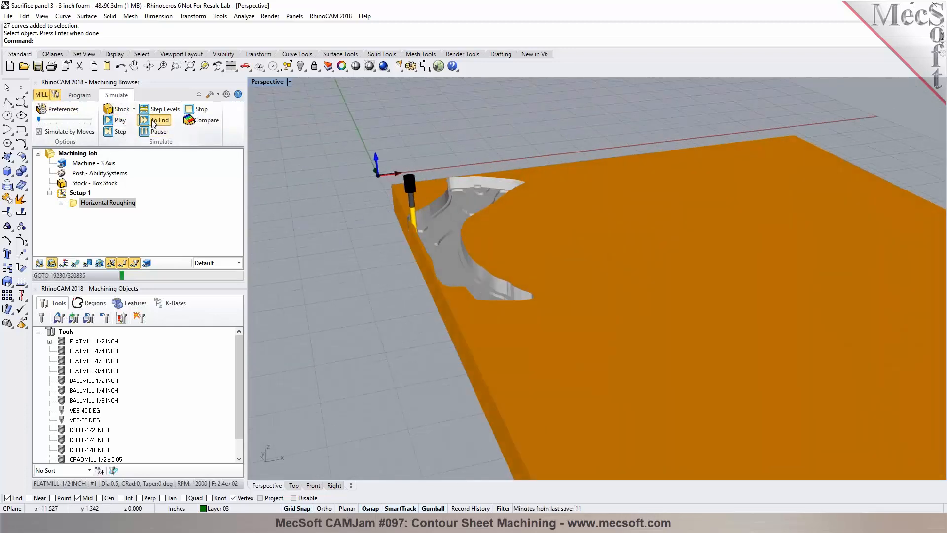
left_click(153, 121)
Step: Examine the simulated stock from several angles as the roughing simulation progresses
scroll(365, 232, "down", 4)
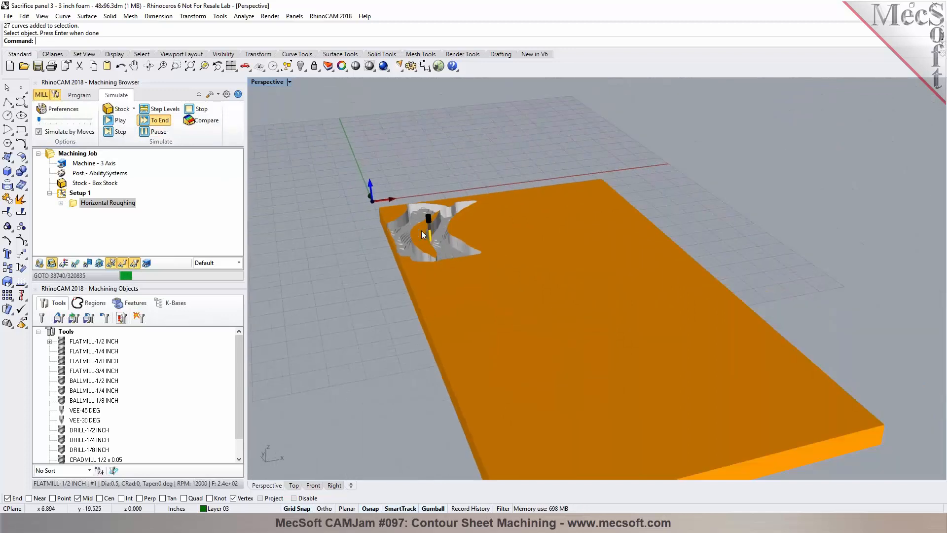
scroll(421, 230, "up", 5)
right_click_drag(408, 263, 431, 249)
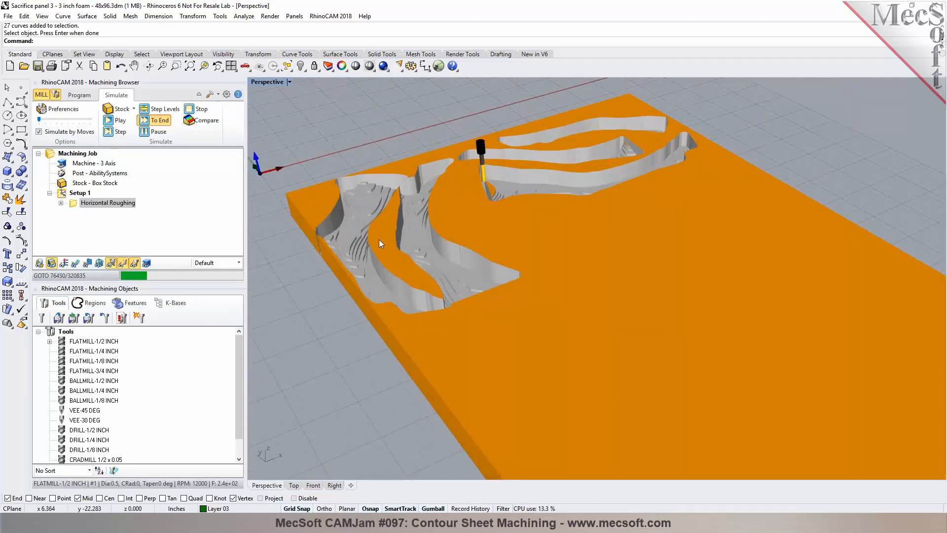
right_click_drag(437, 243, 496, 198)
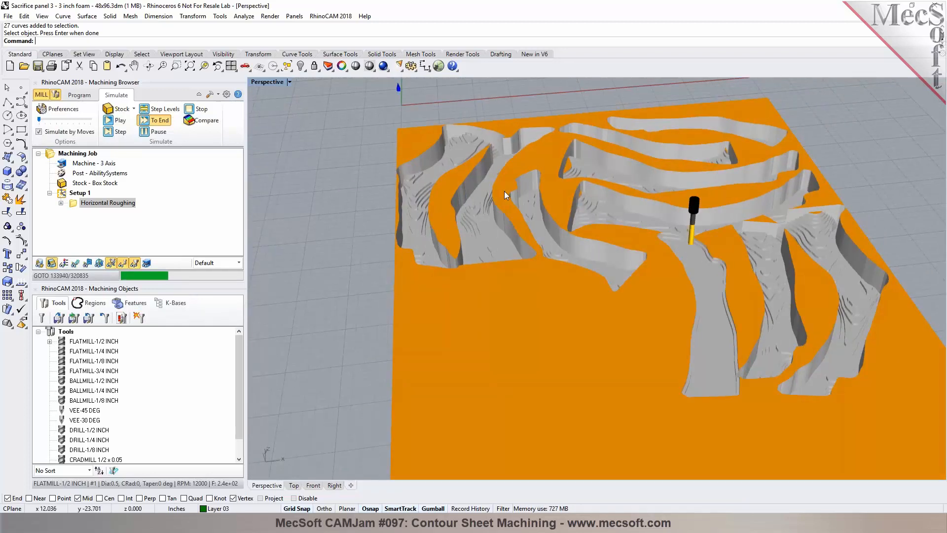
scroll(497, 132, "down", 5)
right_click_drag(493, 161, 398, 256)
right_click_drag(409, 221, 622, 267)
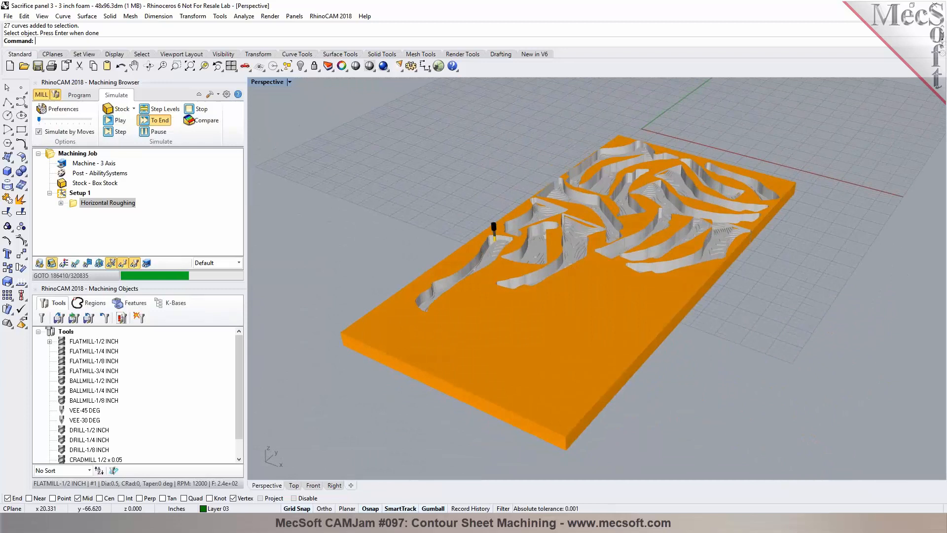
right_click_drag(398, 249, 330, 268)
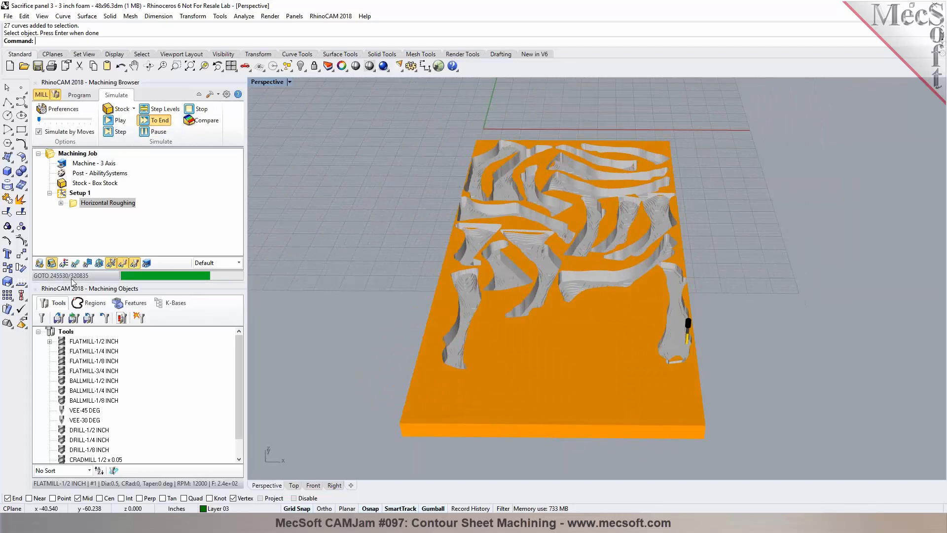
right_click_drag(311, 287, 544, 228)
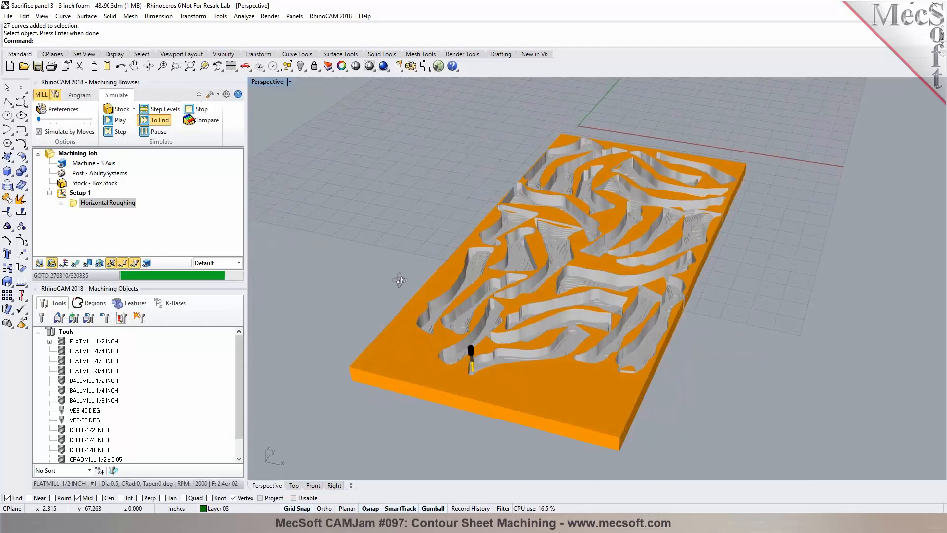
right_click_drag(614, 330, 376, 279)
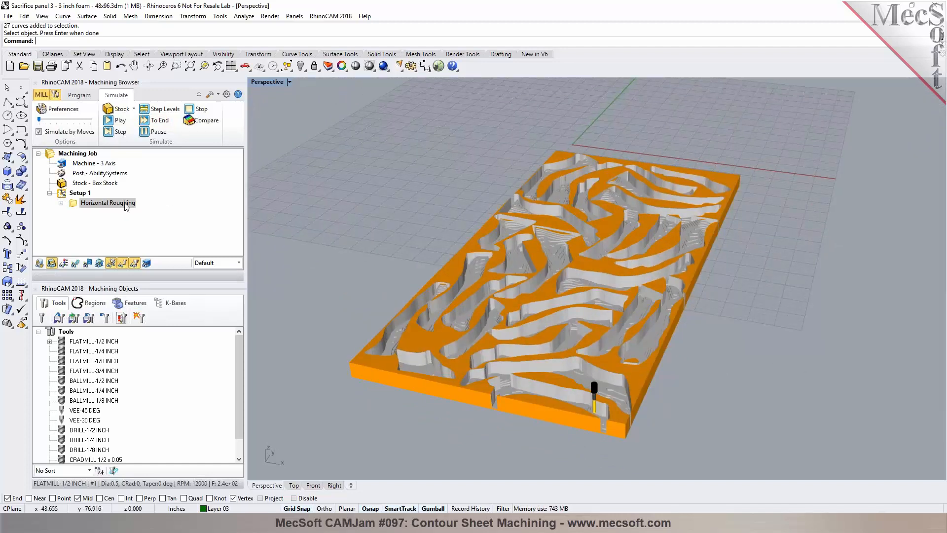
Step: Switch the simulation display to Mop and set the Horizontal Roughing operation's simulation color to Dark Yellow
left_click(235, 267)
left_click(227, 280)
right_click(77, 207)
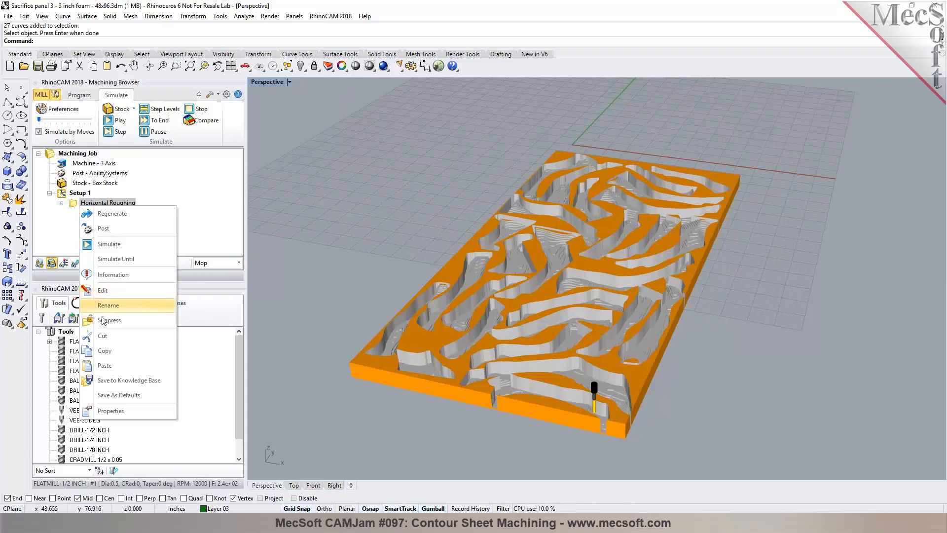
left_click(119, 411)
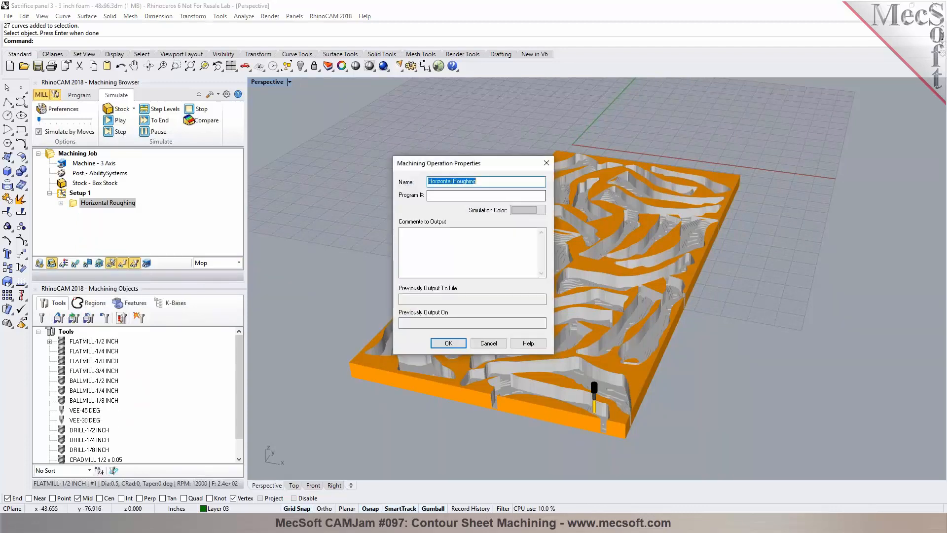
left_click(527, 210)
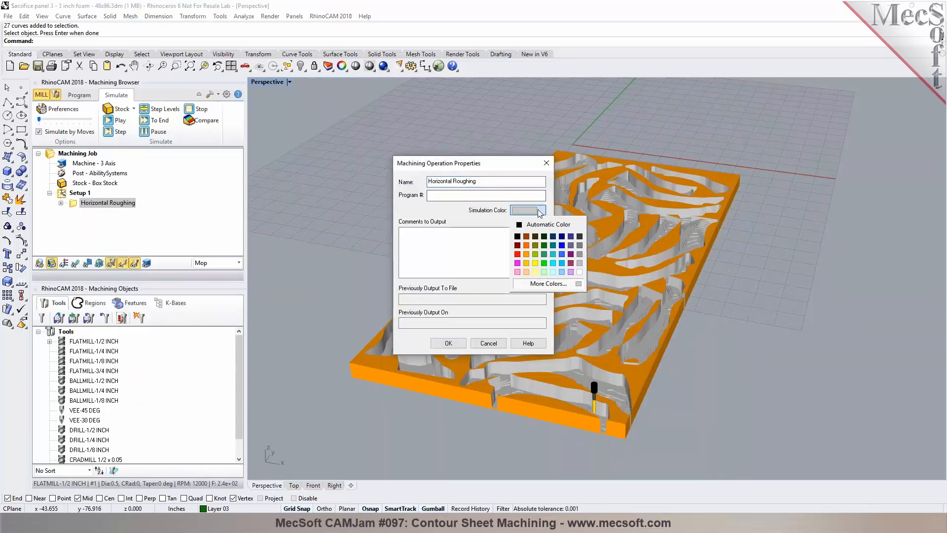
left_click(535, 245)
left_click(448, 343)
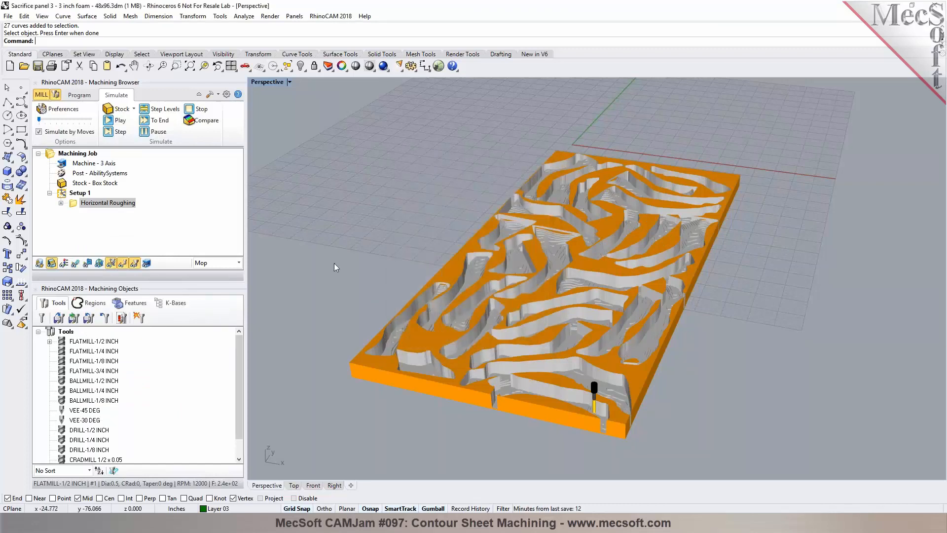
Step: Inspect the color-coded simulated stock up close in the perspective view
right_click_drag(342, 236, 465, 318)
scroll(437, 231, "up", 2)
scroll(436, 232, "up", 5)
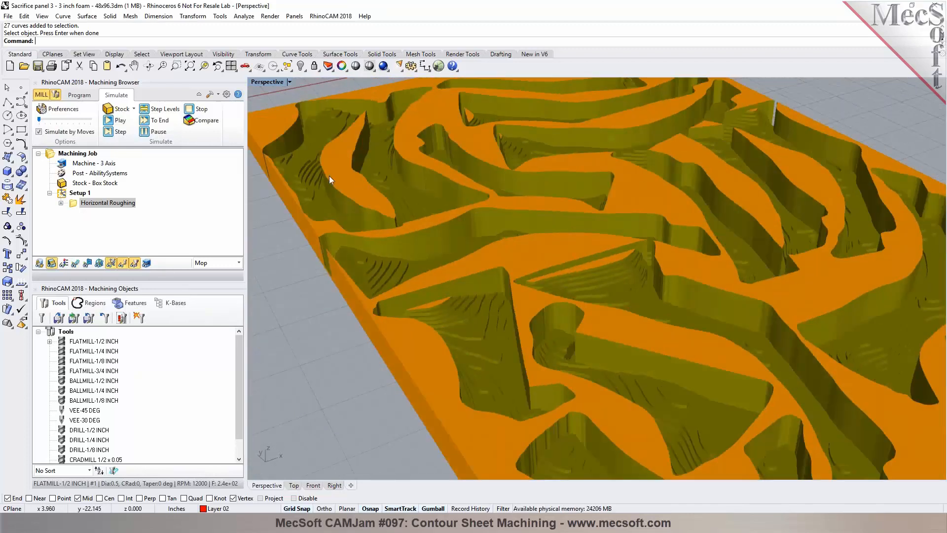
right_click_drag(474, 286, 607, 275)
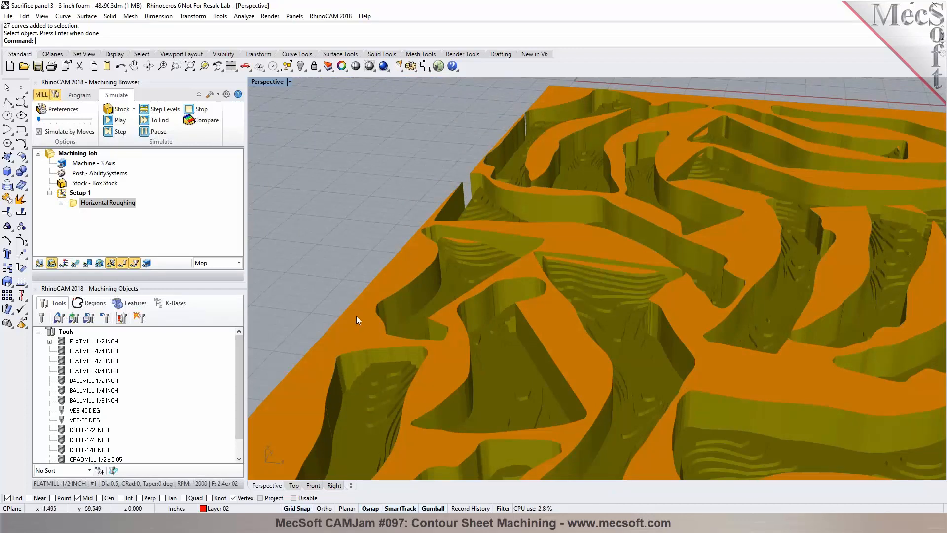
right_click_drag(437, 261, 598, 302)
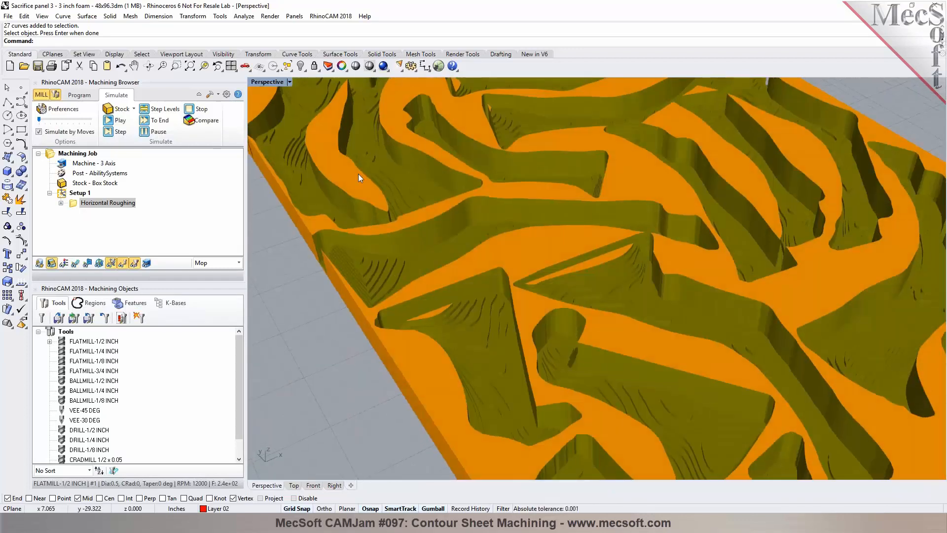
scroll(542, 256, "down", 5)
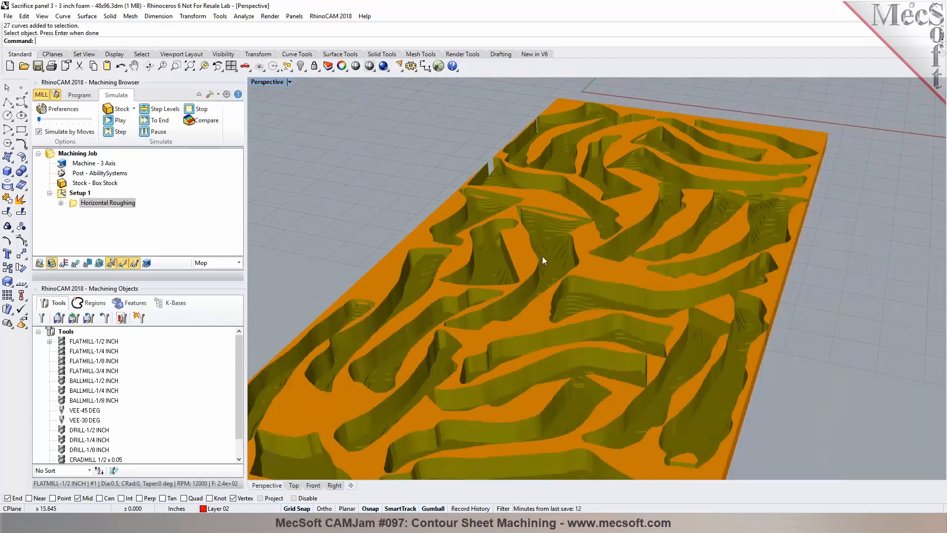
right_click_drag(542, 256, 543, 142)
scroll(543, 142, "down", 4)
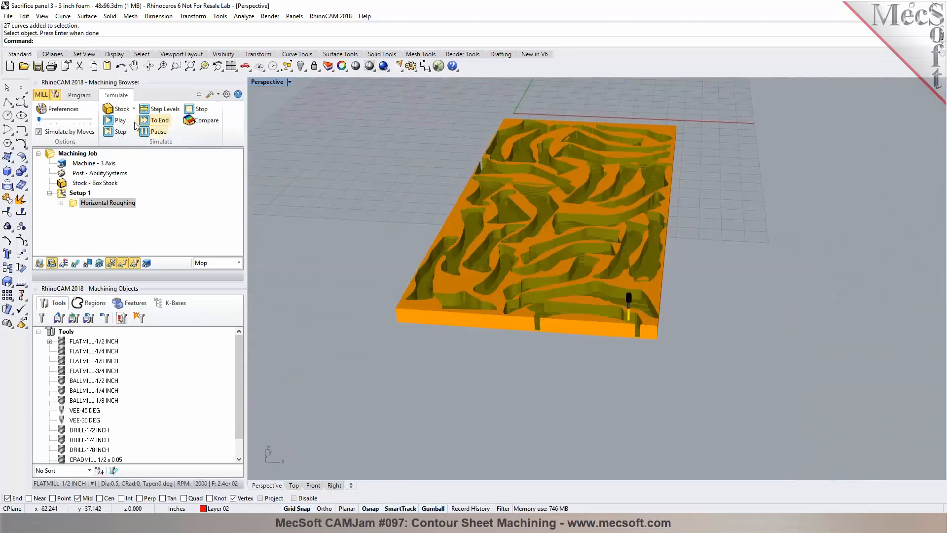
Step: Start a new Parallel Finishing operation from the 3-axis advanced machining operations
left_click(80, 95)
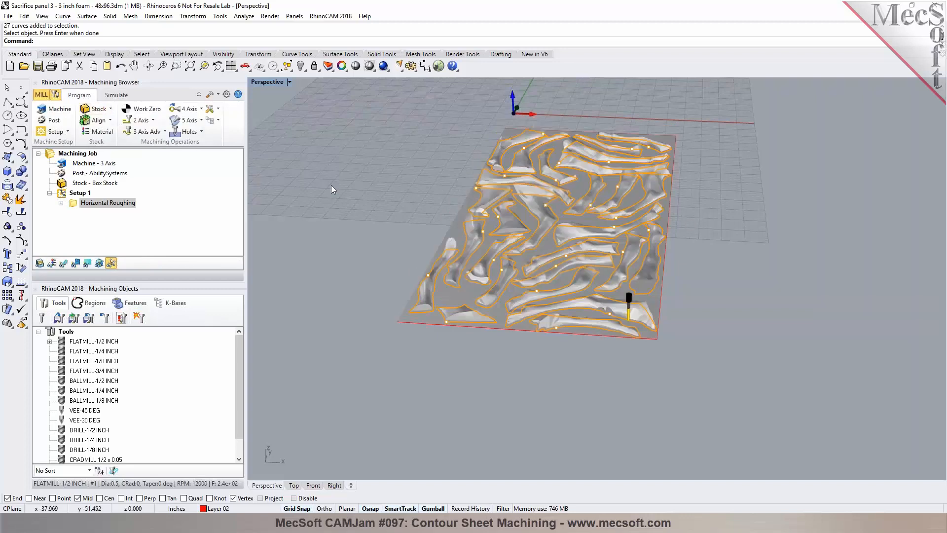
left_click(164, 132)
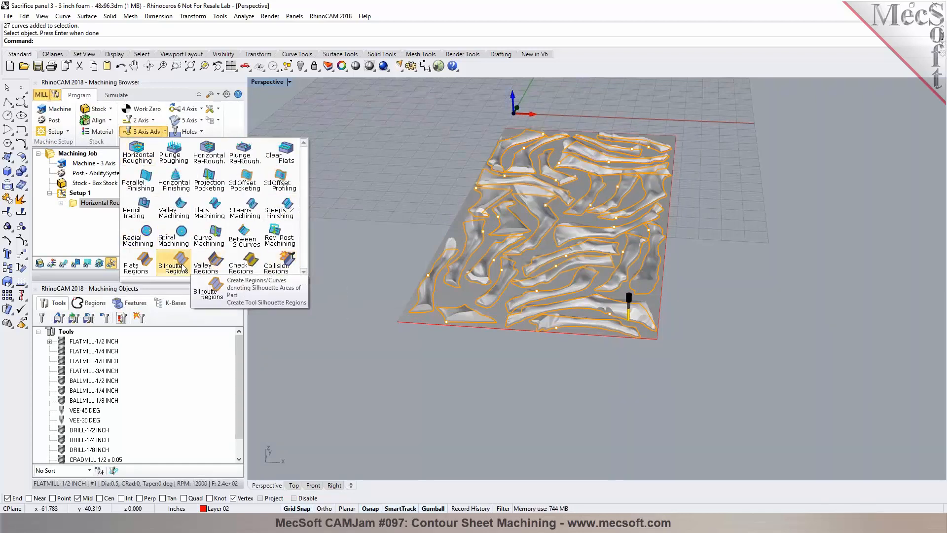
left_click(147, 181)
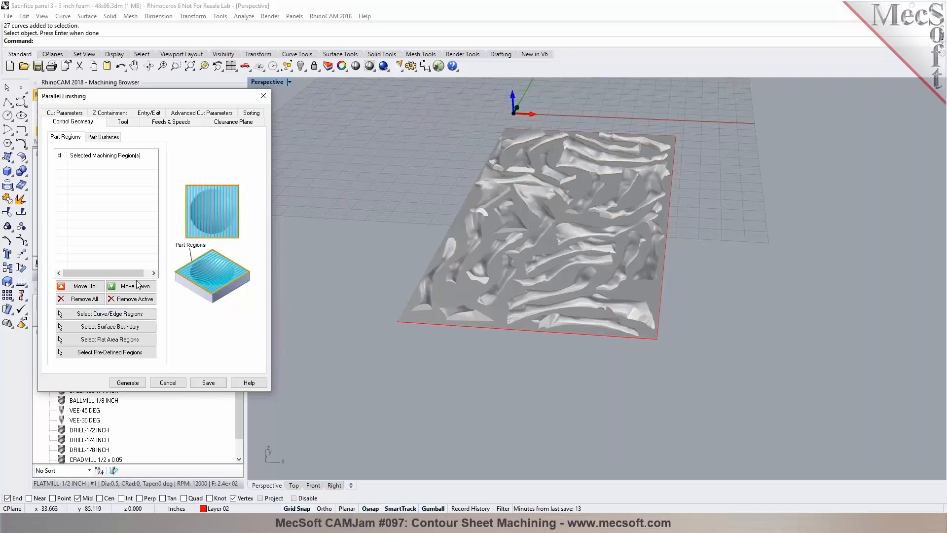
Step: Select the drive region curves by colour as the part regions for the Parallel Finishing operation
left_click(123, 316)
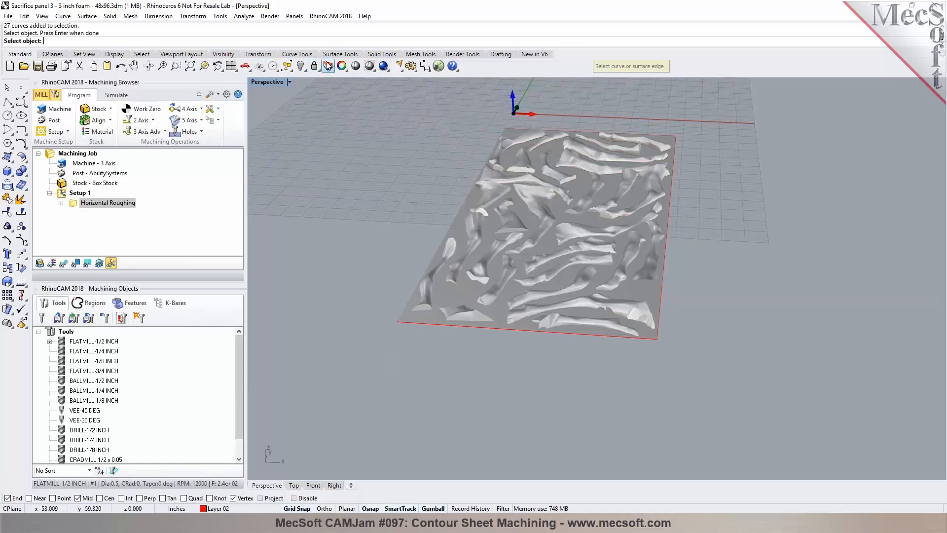
left_click(144, 55)
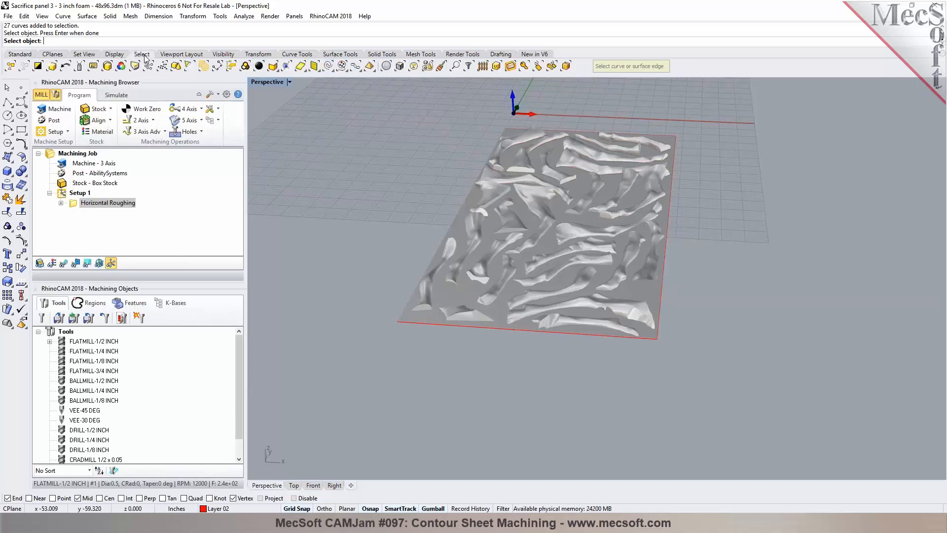
left_click(121, 66)
right_click_drag(384, 200, 387, 114)
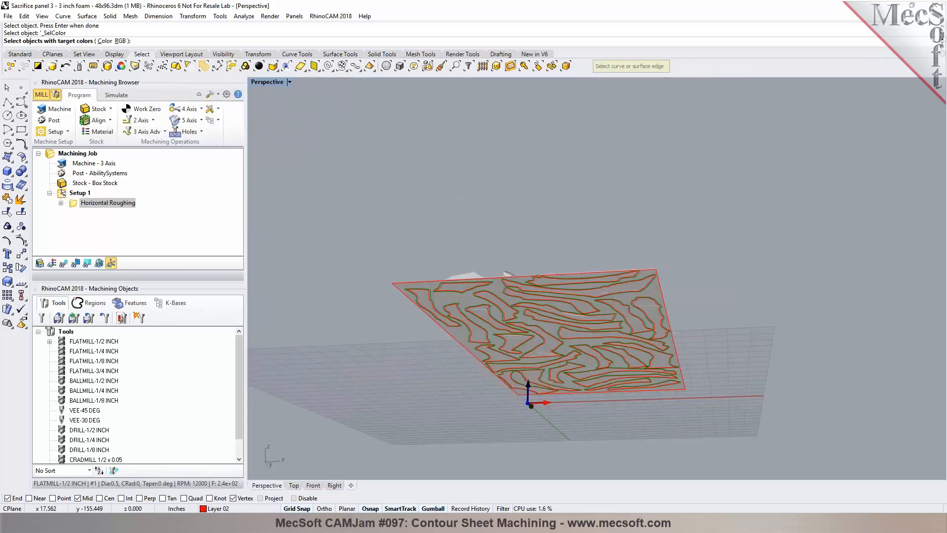
scroll(439, 302, "up", 6)
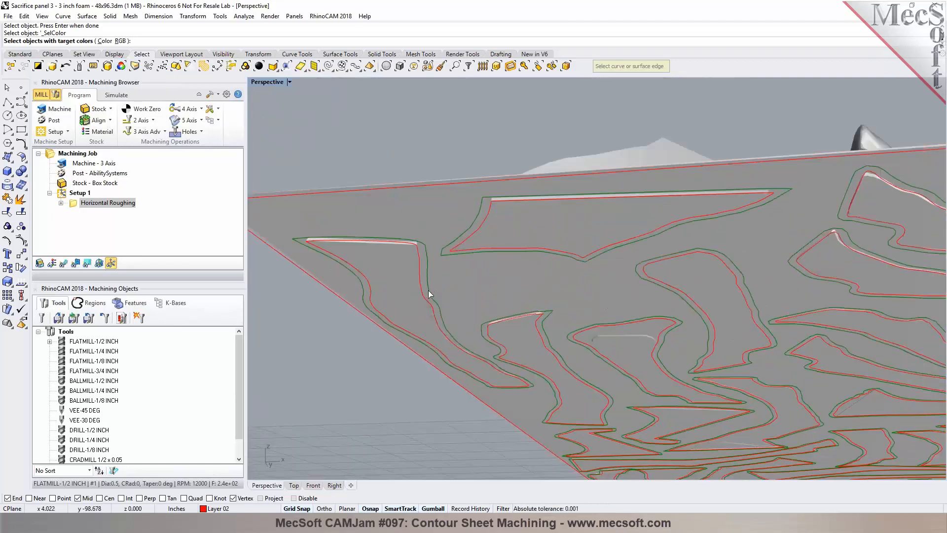
left_click(429, 293)
key("Return")
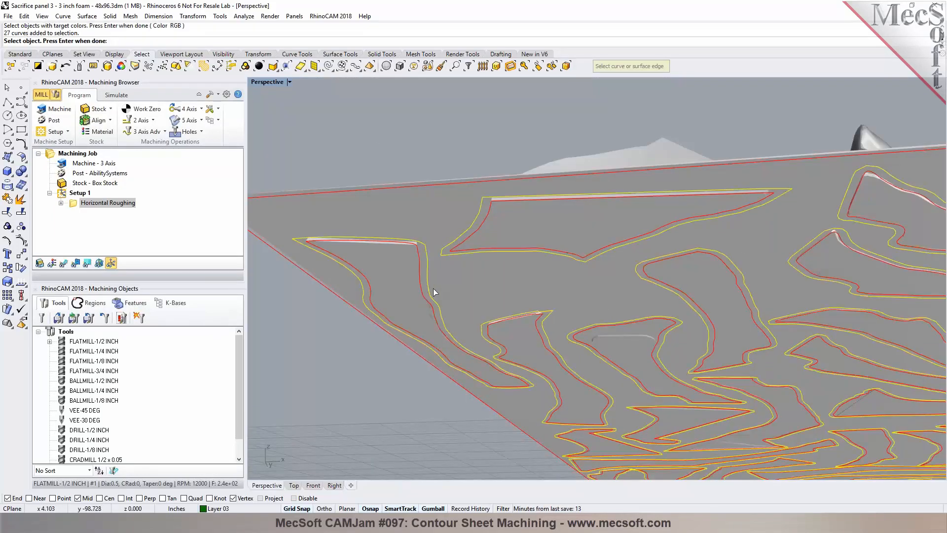
scroll(494, 261, "down", 10)
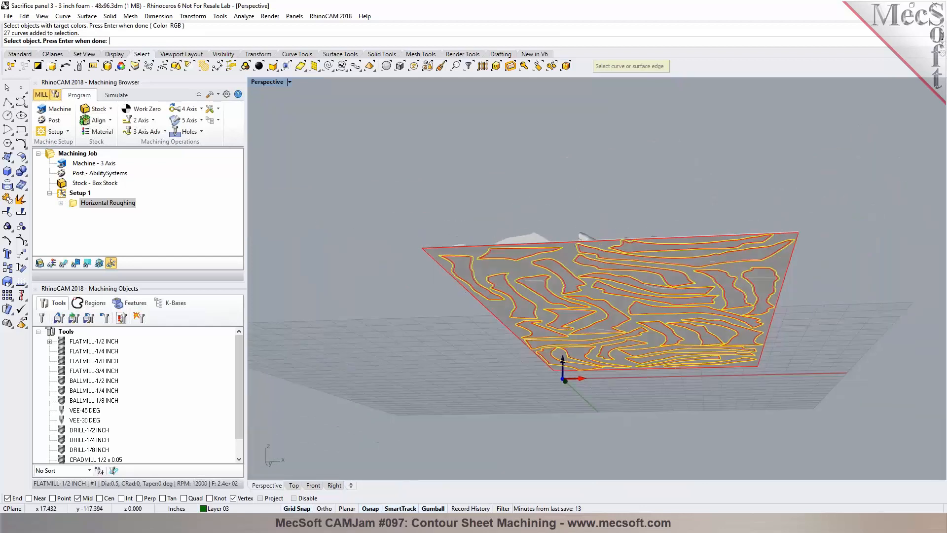
right_click_drag(548, 284, 506, 188)
scroll(506, 188, "up", 3)
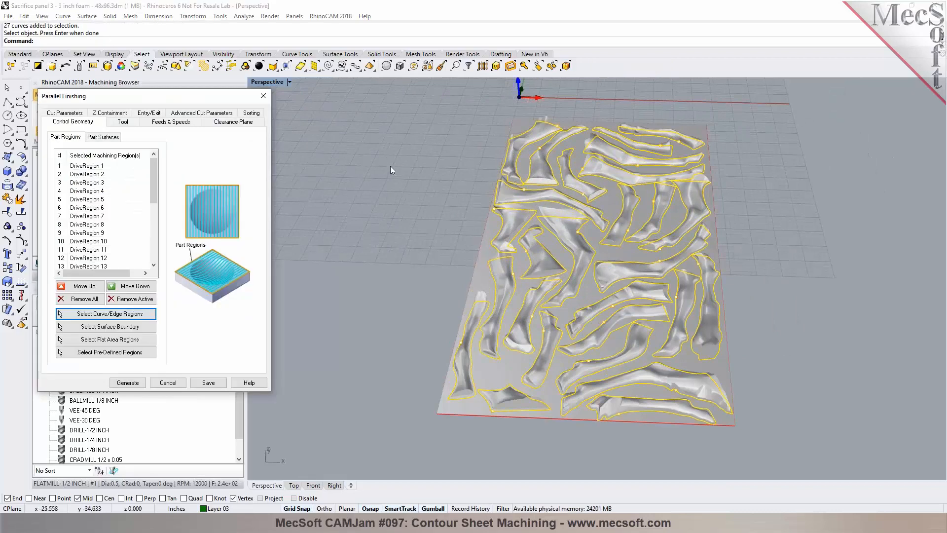
Step: Choose BALLMILL-1/4 INCH as the operation's tool and open its feeds and speeds in the tool editor
left_click(123, 124)
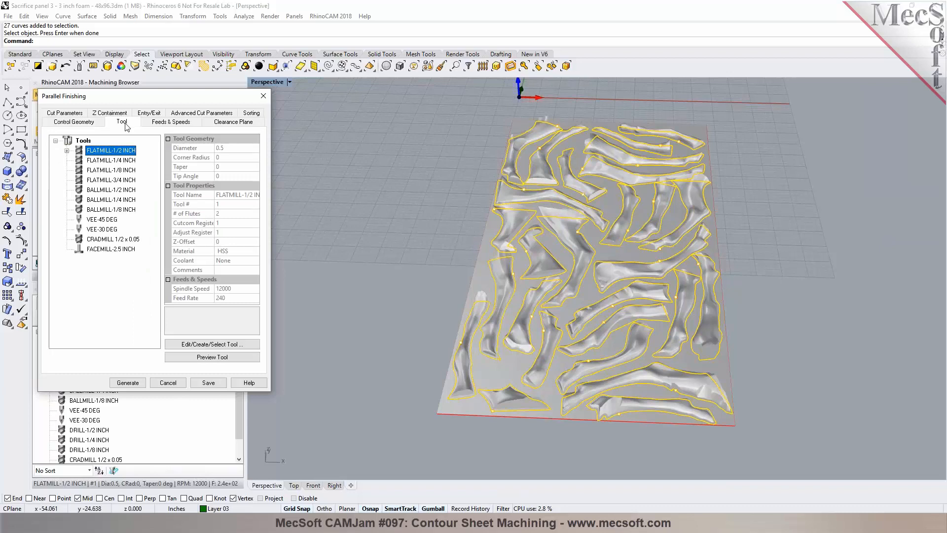
left_click(129, 200)
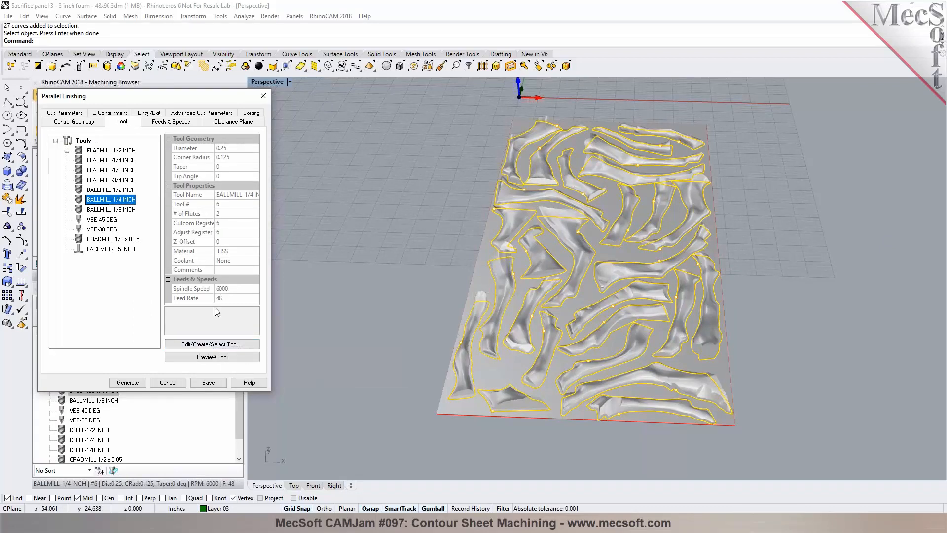
left_click(230, 343)
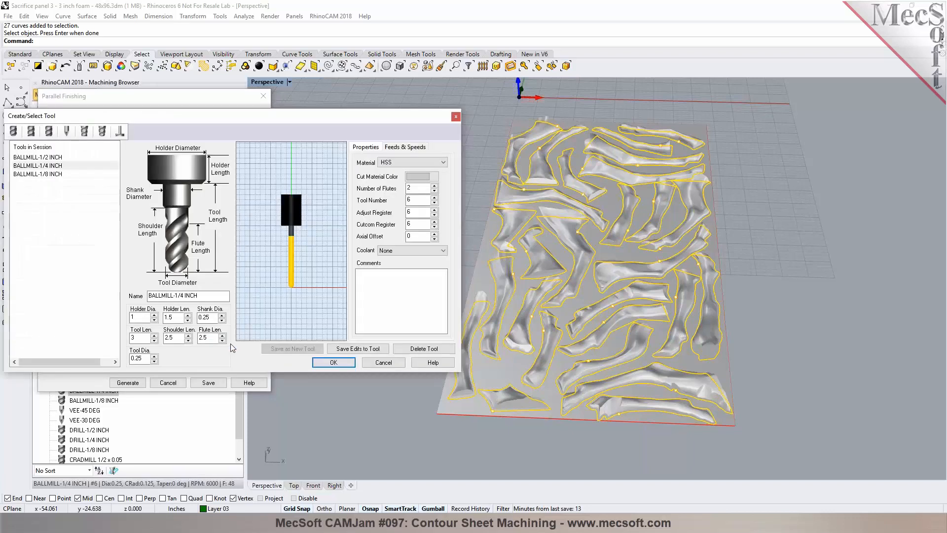
left_click(408, 147)
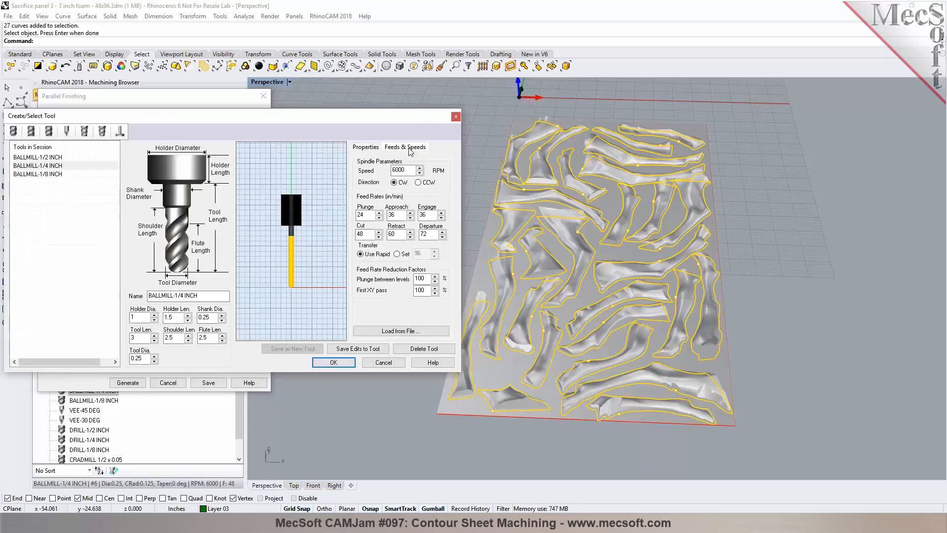
Step: Load feeds from table with Carbide tool material, 30000 RPM maximum spindle, 500 in/min maximum cut feed and 15000 RPM spindle speed
left_click(400, 331)
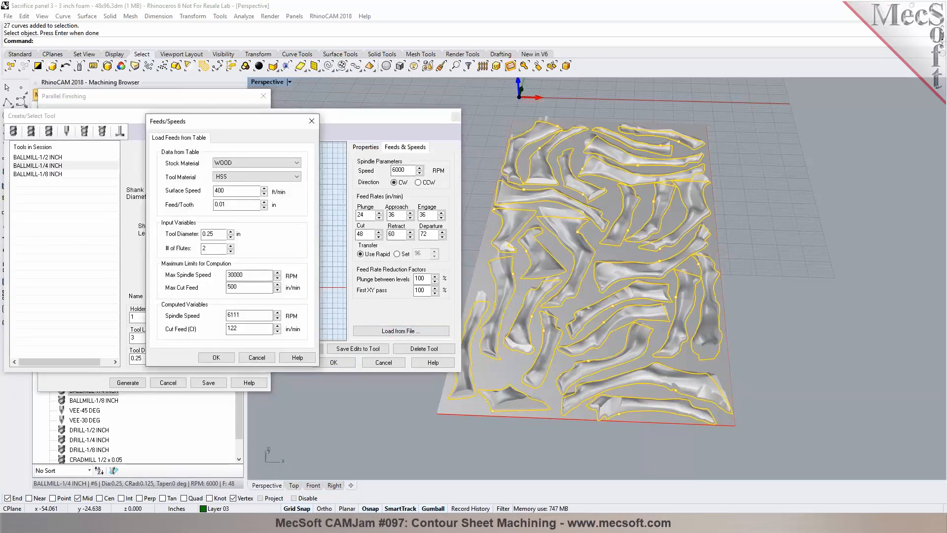
left_click(249, 176)
left_click(249, 185)
type("30000")
key("Tab")
type("500")
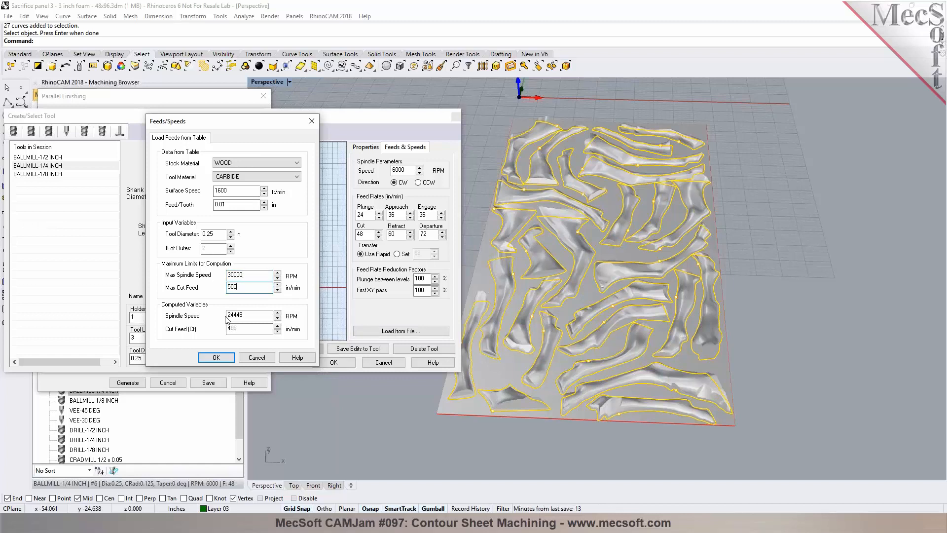
key("Tab")
type("1500")
key("Tab")
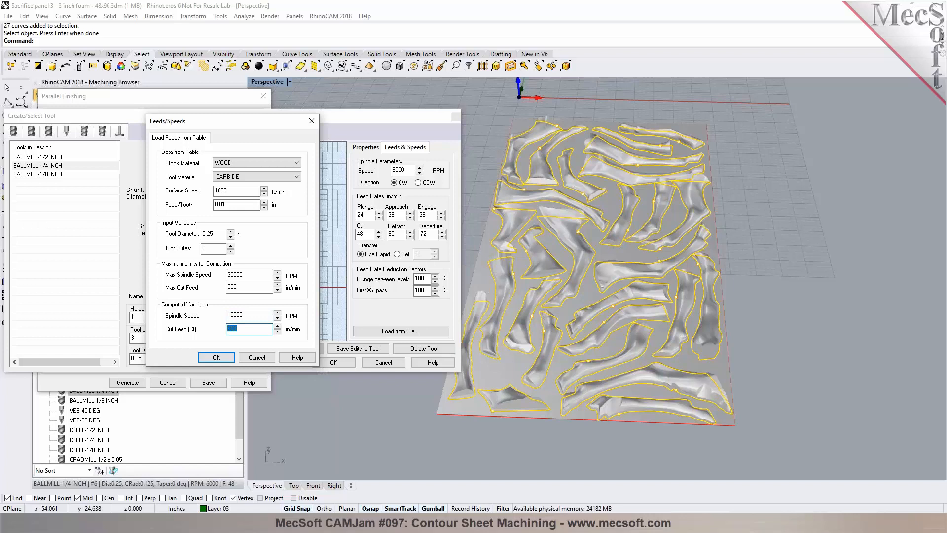
left_click(216, 357)
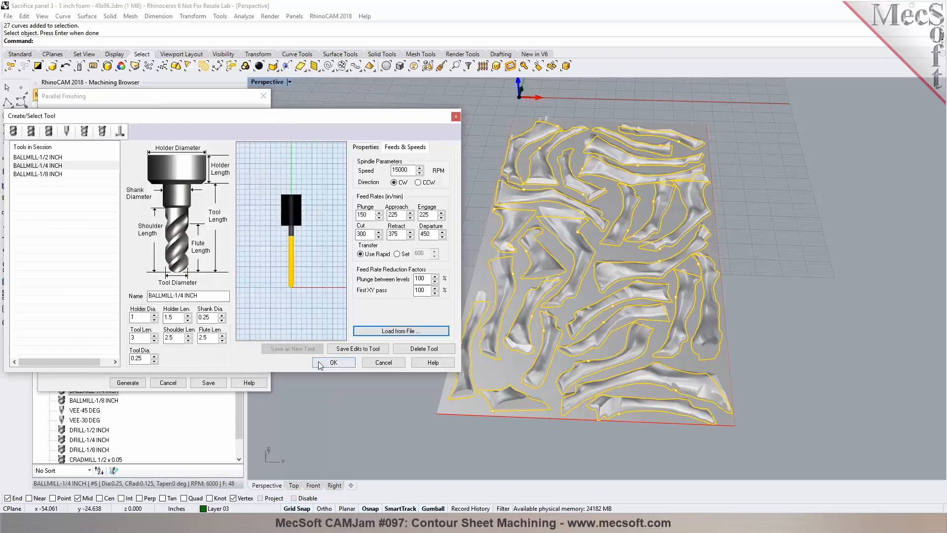
Step: Save the edits to the ball mill and load the tool's feeds and speeds into the operation
left_click(355, 348)
left_click(491, 306)
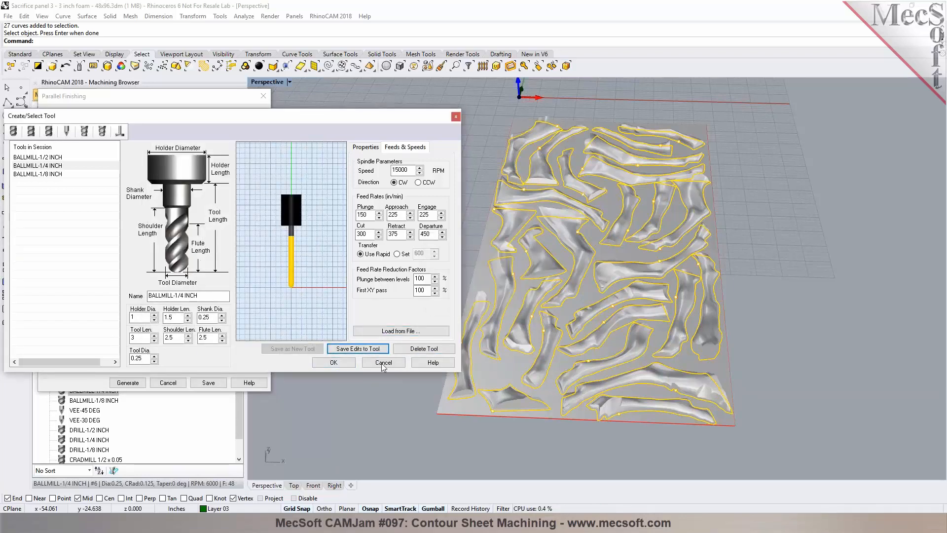
left_click(333, 362)
left_click(109, 192)
left_click(109, 199)
left_click(167, 122)
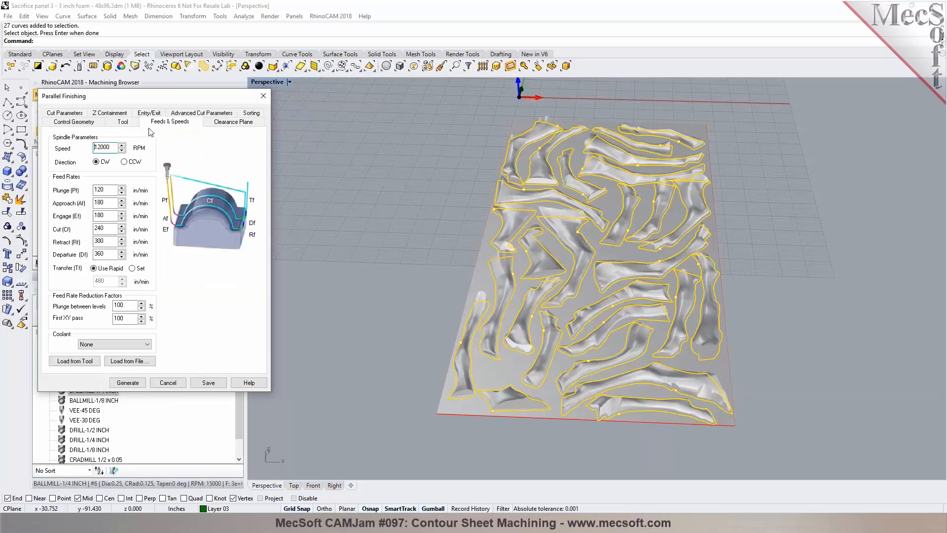
left_click(88, 361)
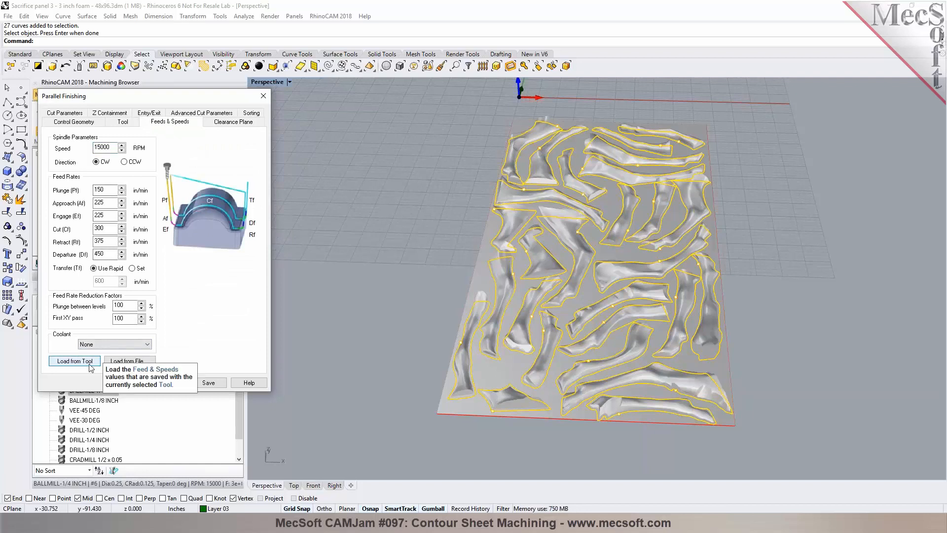
Step: Review the clearance plane settings and set the cut parameters' stock allowance to 0
left_click(220, 124)
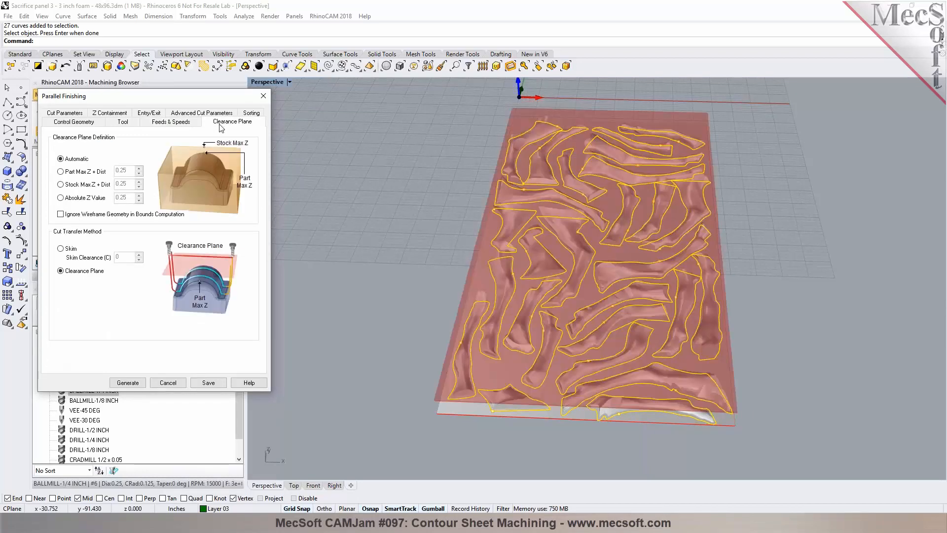
right_click_drag(497, 244, 470, 217)
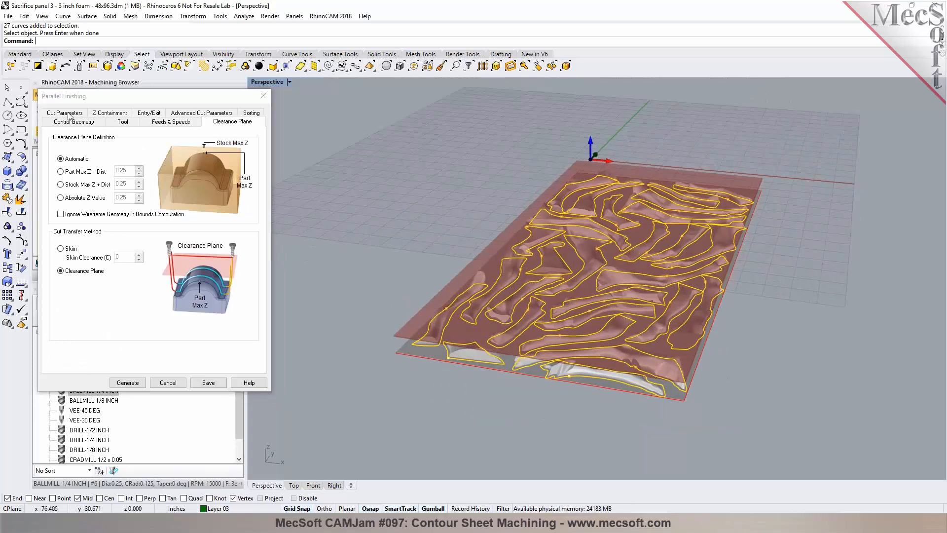
left_click(67, 113)
left_click_drag(120, 174, 94, 175)
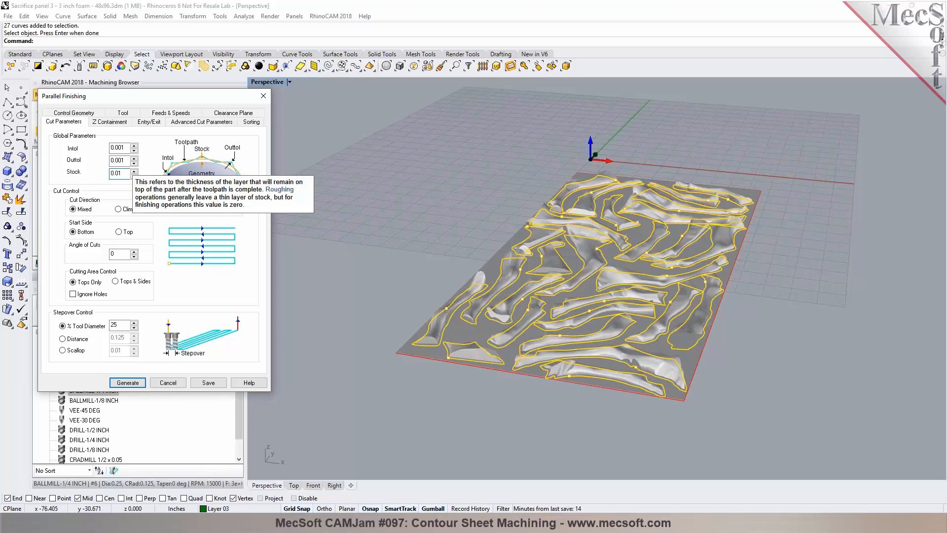
left_click_drag(121, 175, 88, 175)
type("0")
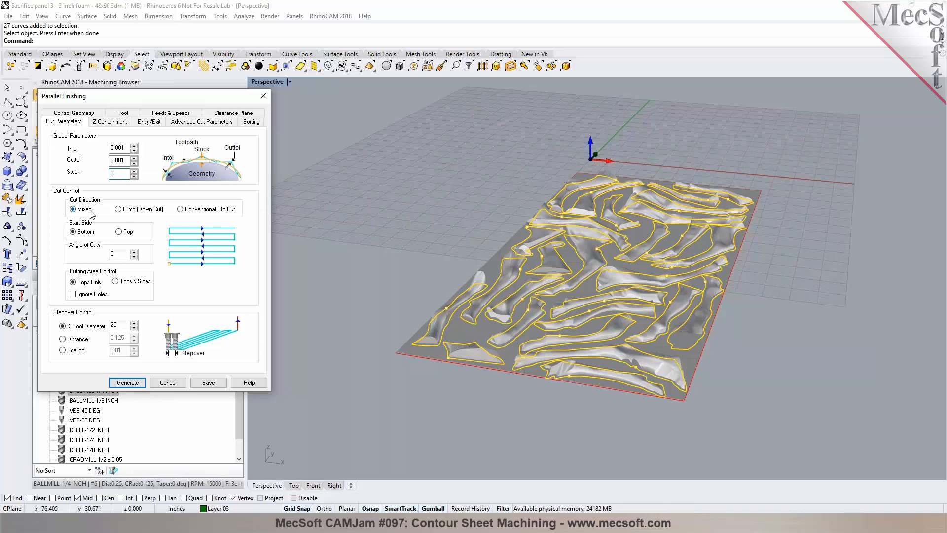
Step: Switch the viewport to the Top view and open the angle of cuts value for editing
mouse_move(87, 213)
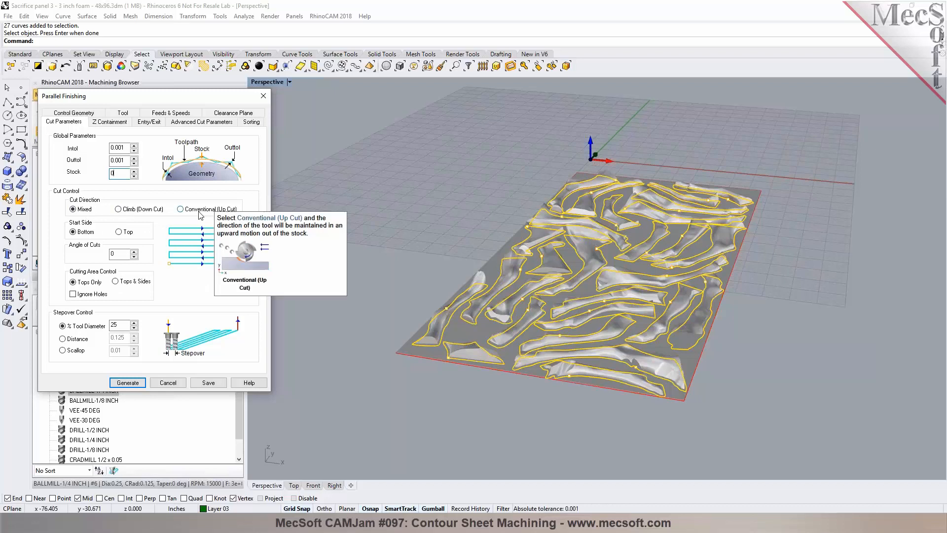
left_click_drag(125, 254, 112, 253)
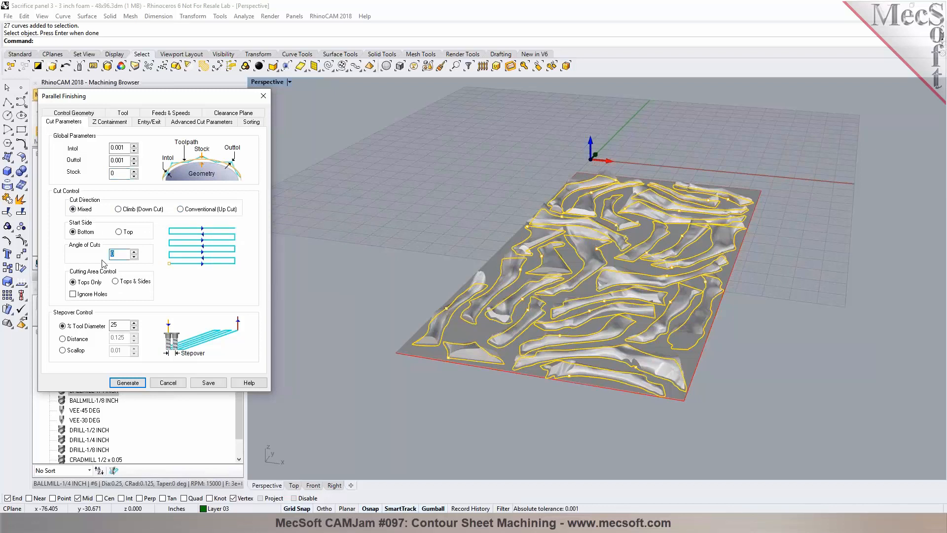
left_click(295, 487)
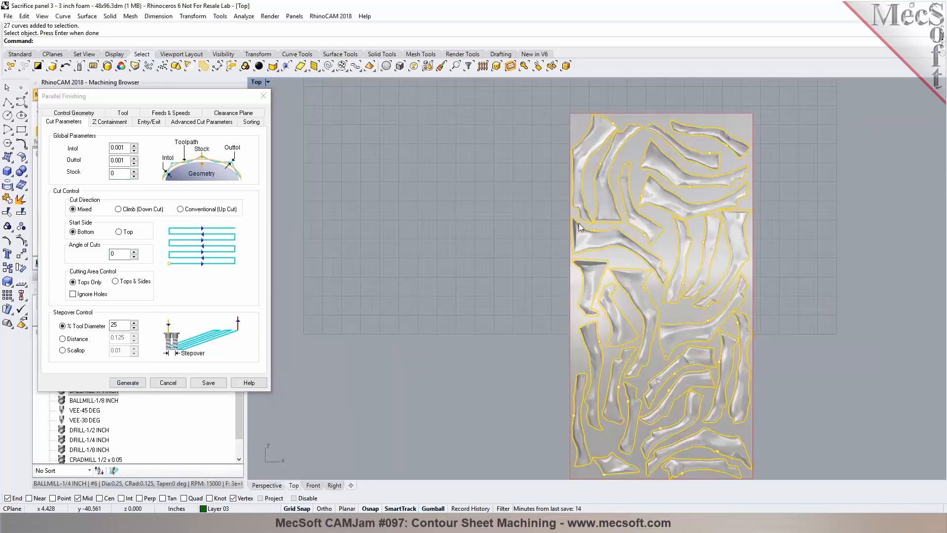
left_click(104, 257)
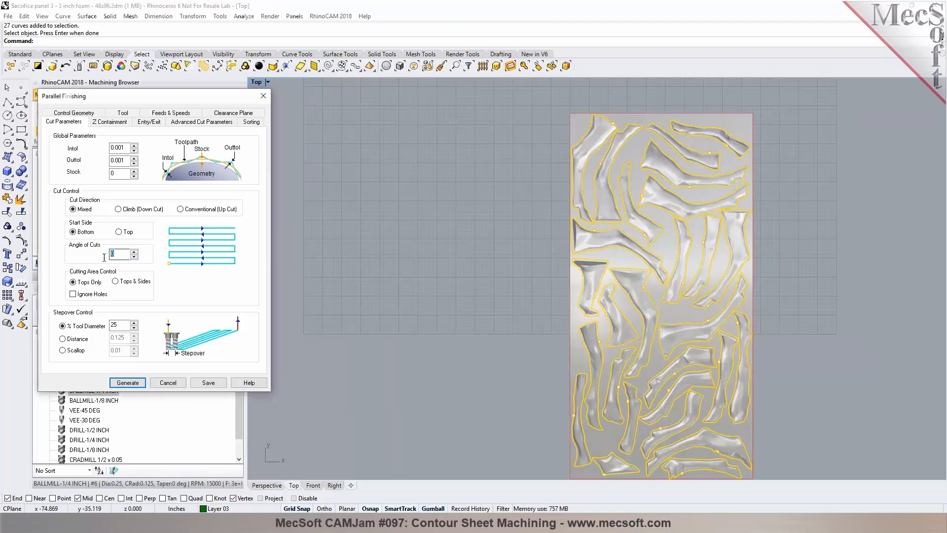
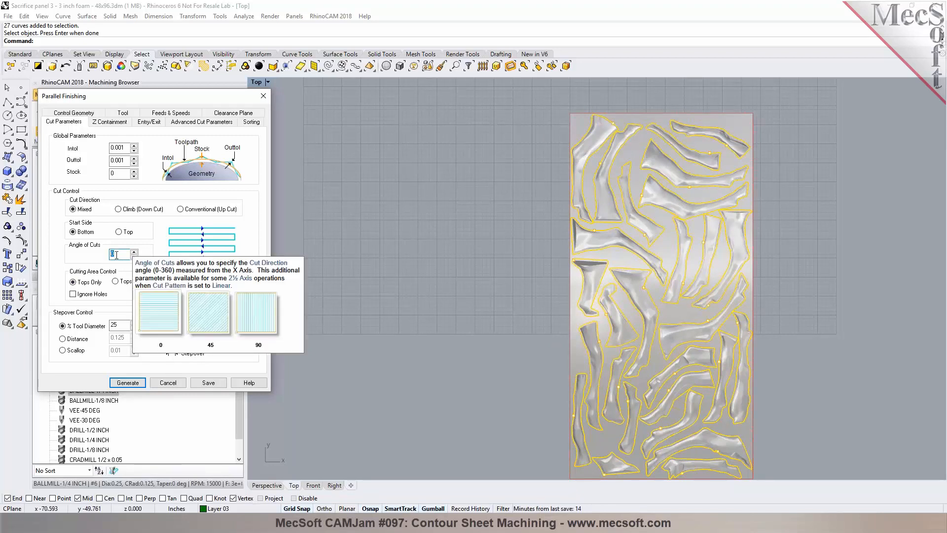
Step: Review the stepover value and the Entry/Exit and Advanced Cut Parameters settings of the Parallel Finishing operation
left_click(120, 326)
left_click_drag(119, 326, 106, 326)
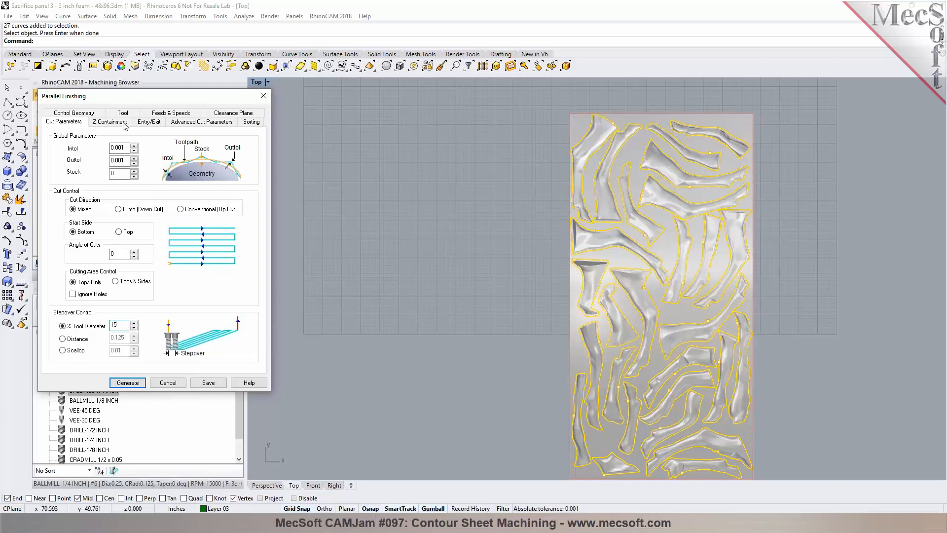
left_click(148, 122)
left_click(185, 124)
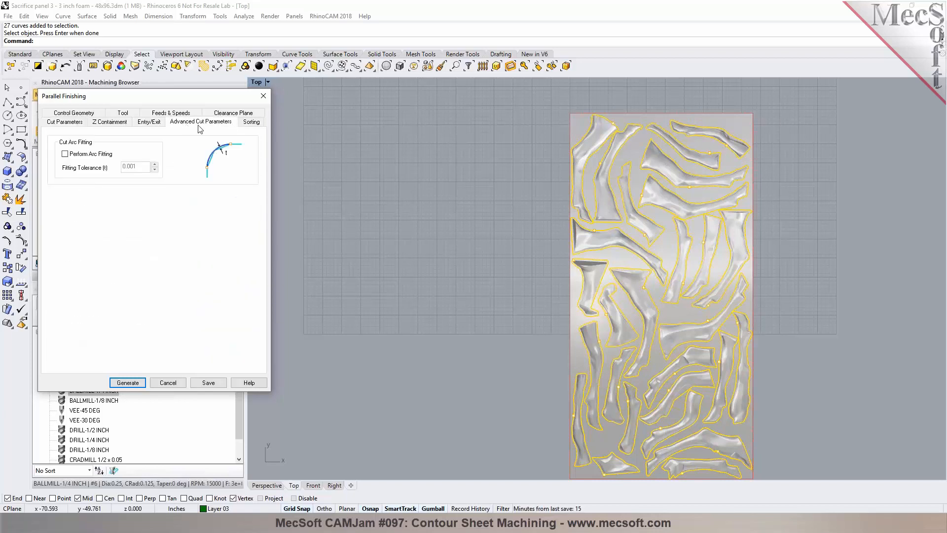
Step: Choose Minimum Distance Sort for the toolpath sorting and generate the Parallel Finishing toolpath
left_click(245, 123)
left_click(132, 146)
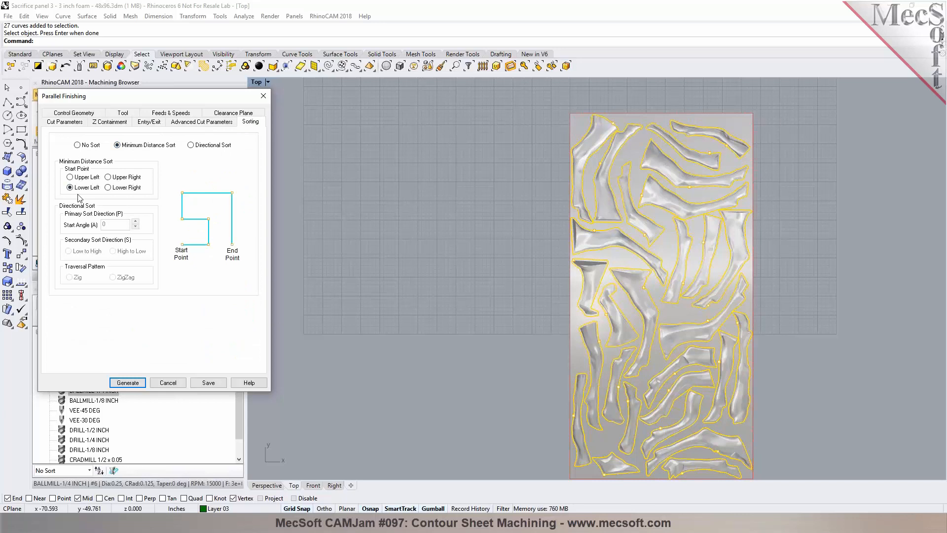
left_click(127, 382)
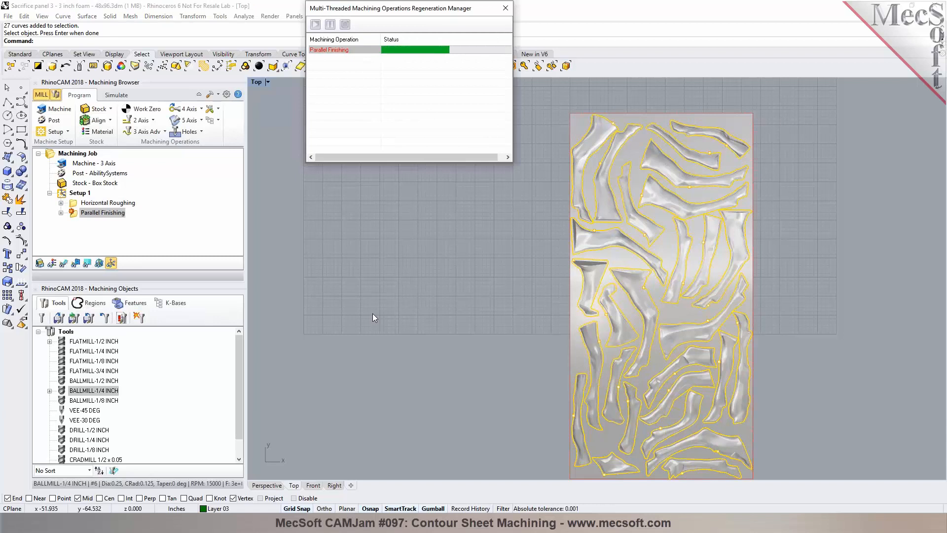
Step: Switch the viewport to the Perspective view and save the Rhino file
left_click_drag(353, 10, 150, 18)
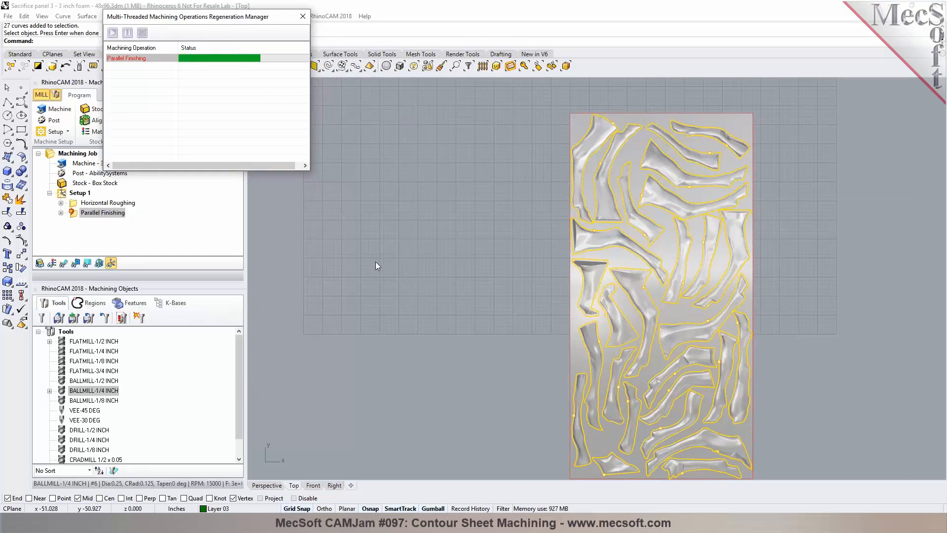
left_click(273, 487)
mouse_move(455, 332)
right_mouse_down()
mouse_move(402, 304)
mouse_move(451, 338)
right_mouse_up()
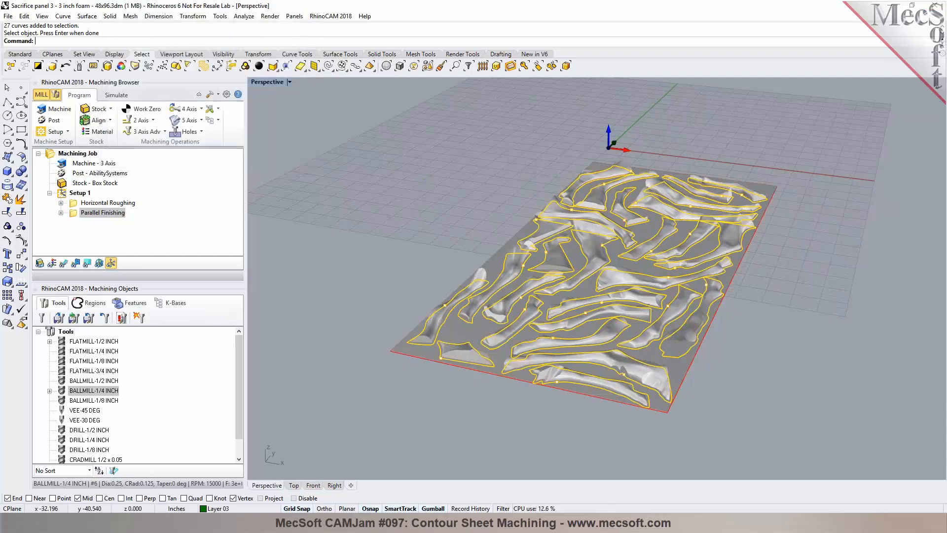
left_click(20, 54)
left_click(38, 66)
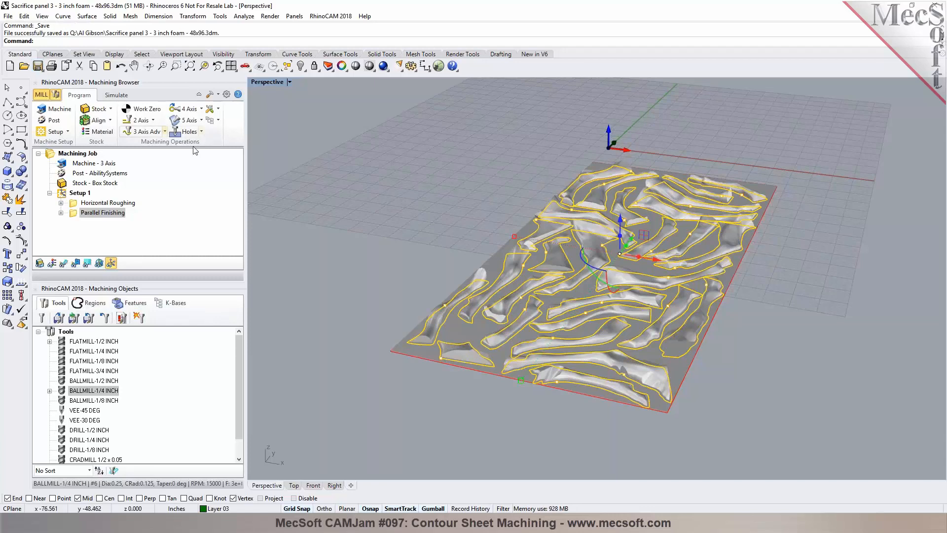
Step: Display the generated toolpaths and inspect the finishing passes inside the outlined regions up close
left_click(63, 263)
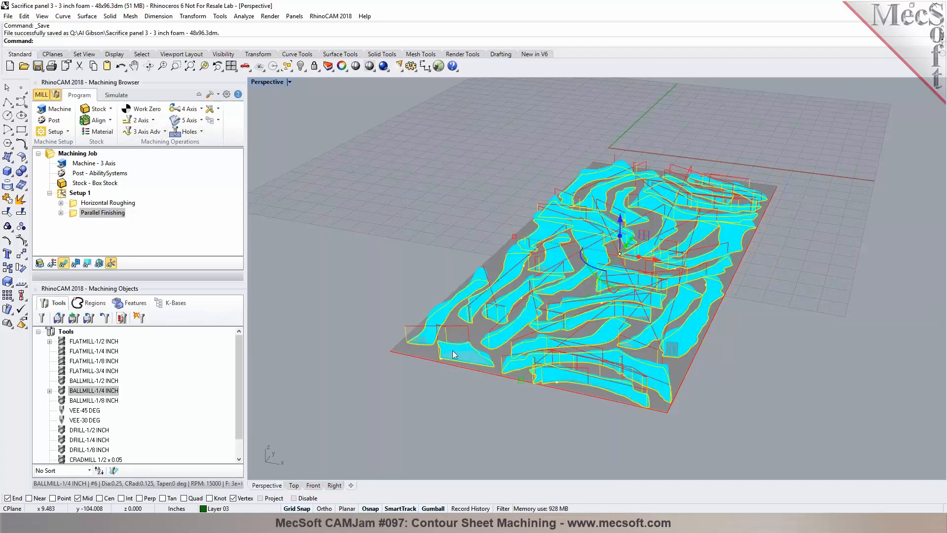
scroll(441, 354, "up", 10)
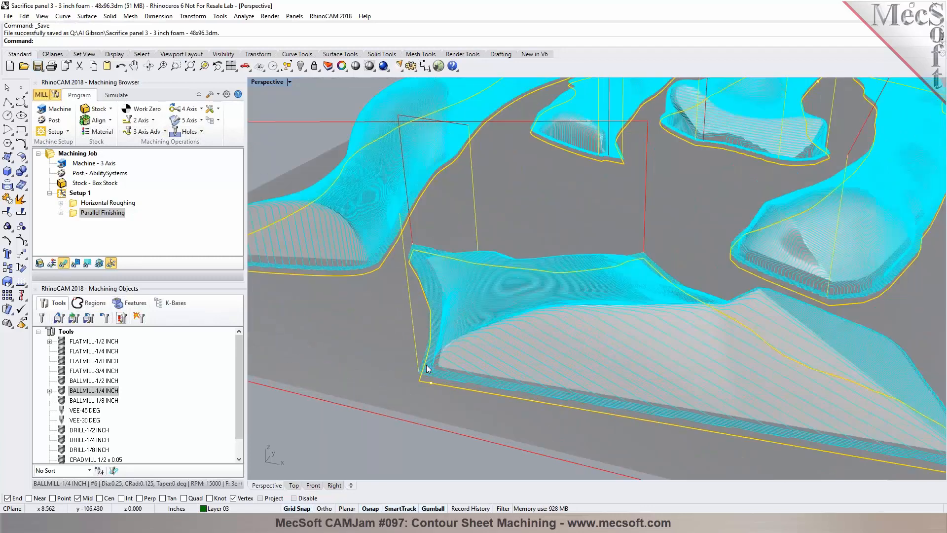
scroll(426, 365, "up", 4)
mouse_move(427, 366)
right_mouse_down()
mouse_move(578, 351)
mouse_move(617, 324)
right_mouse_up()
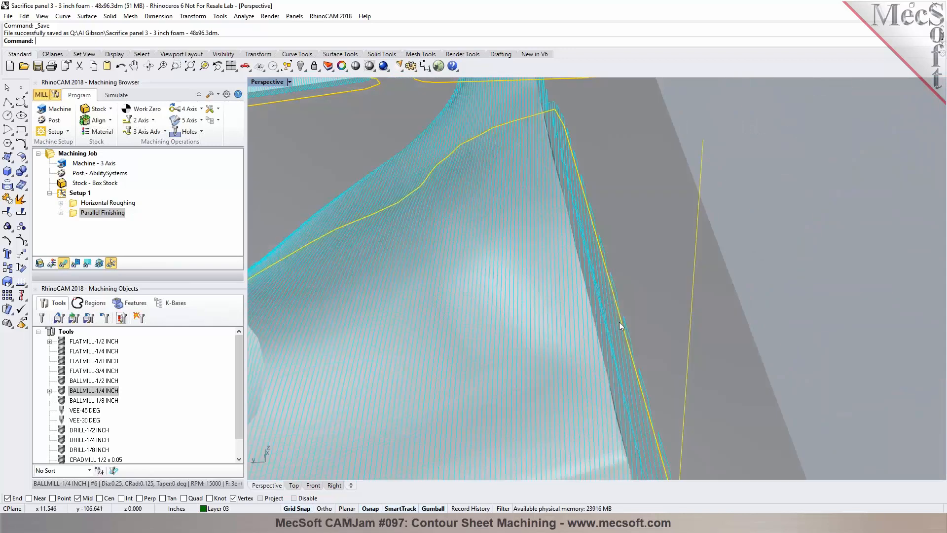
scroll(620, 322, "down", 8)
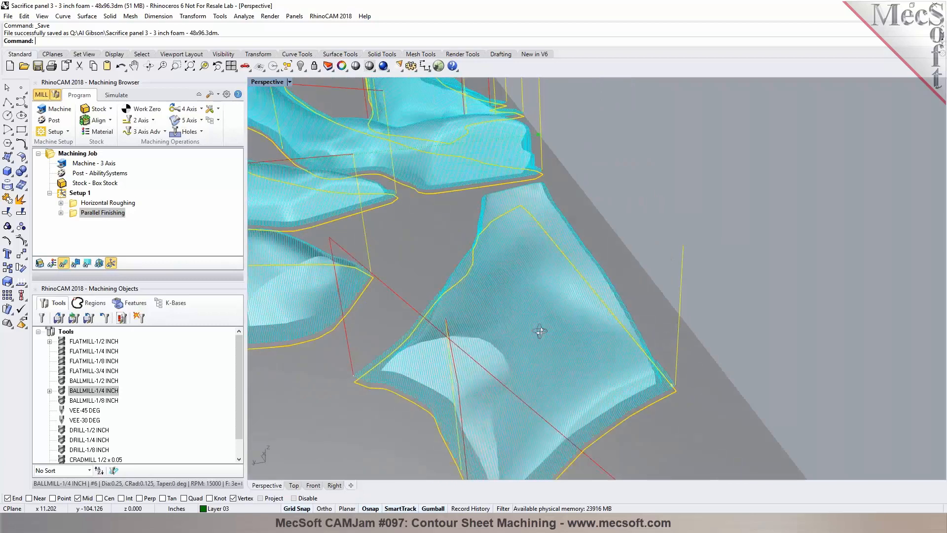
right_click_drag(539, 330, 541, 326)
scroll(662, 259, "down", 4)
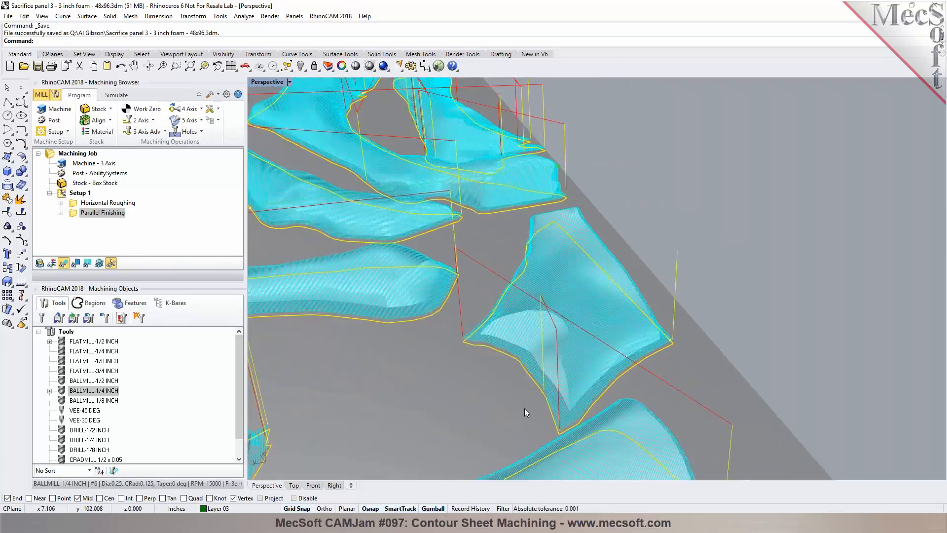
scroll(489, 367, "up", 8)
right_click_drag(517, 360, 522, 337)
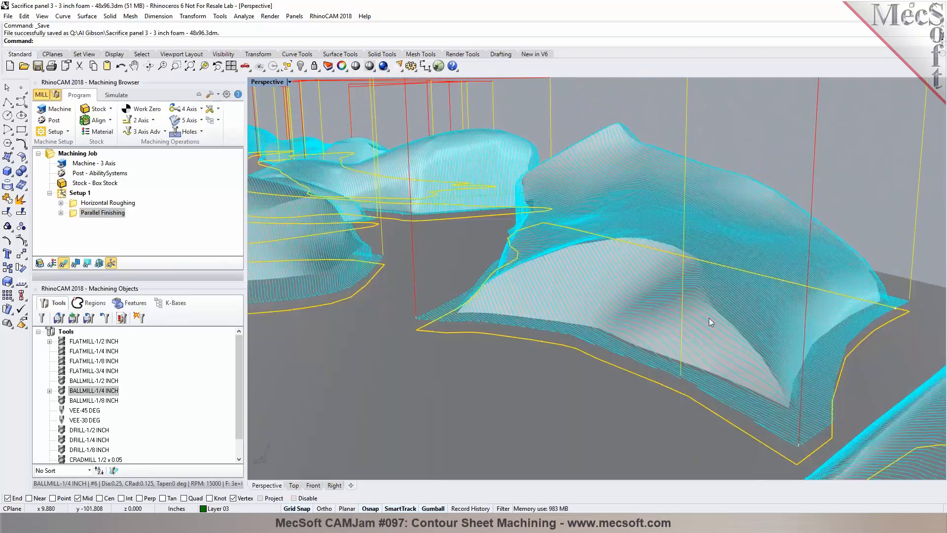
scroll(709, 322, "down", 10)
right_click_drag(692, 361, 398, 361)
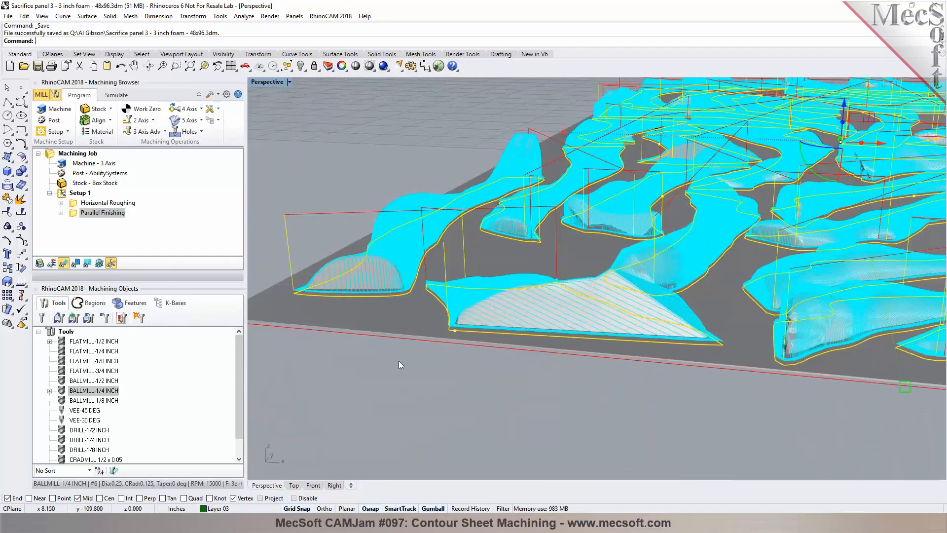
scroll(398, 358, "down", 4)
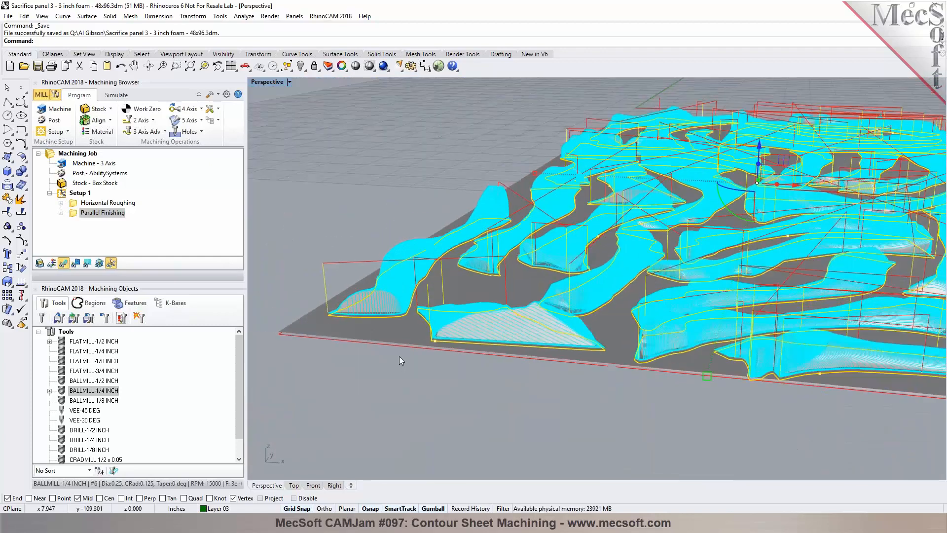
left_click(412, 404)
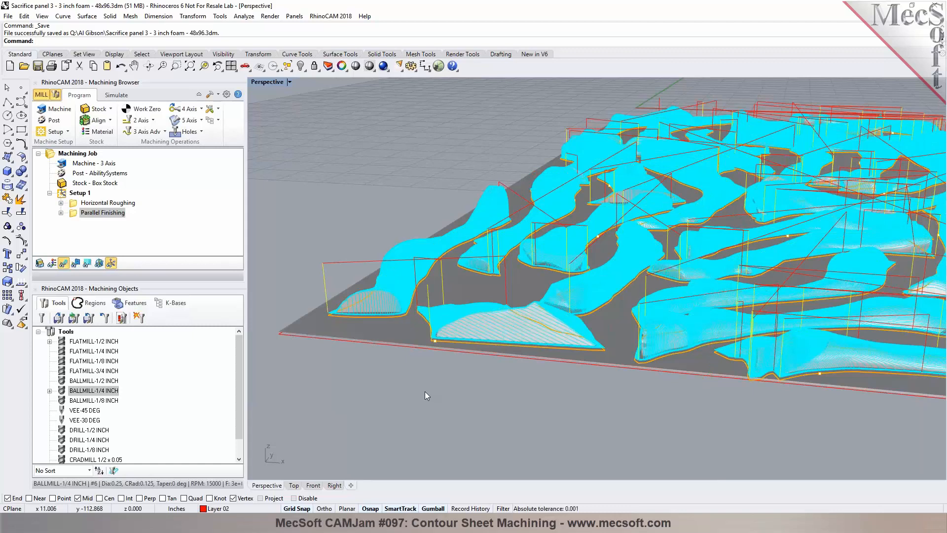
right_click_drag(427, 390, 433, 398)
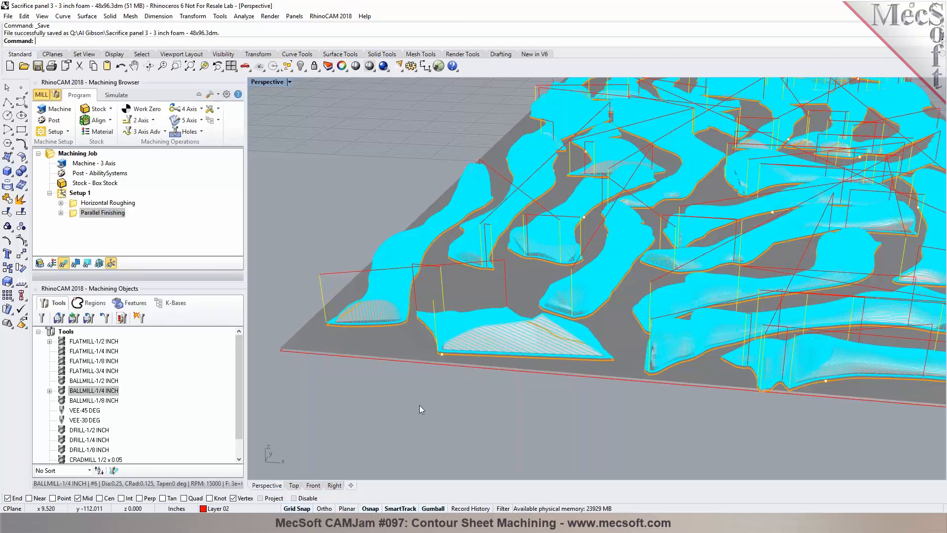
Step: Reopen the Parallel Finishing operation and enable Specify Lowest Z with a value of 0
left_click(74, 216)
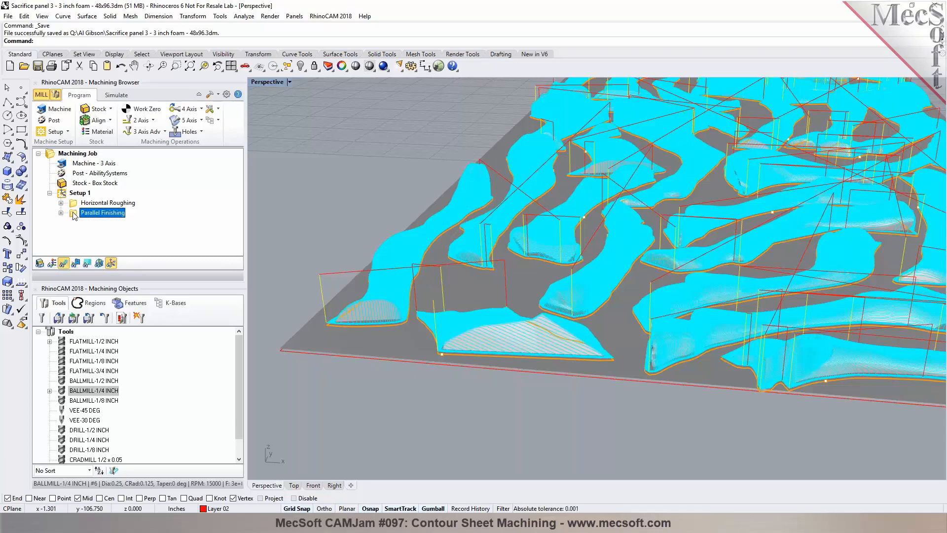
double_click(74, 216)
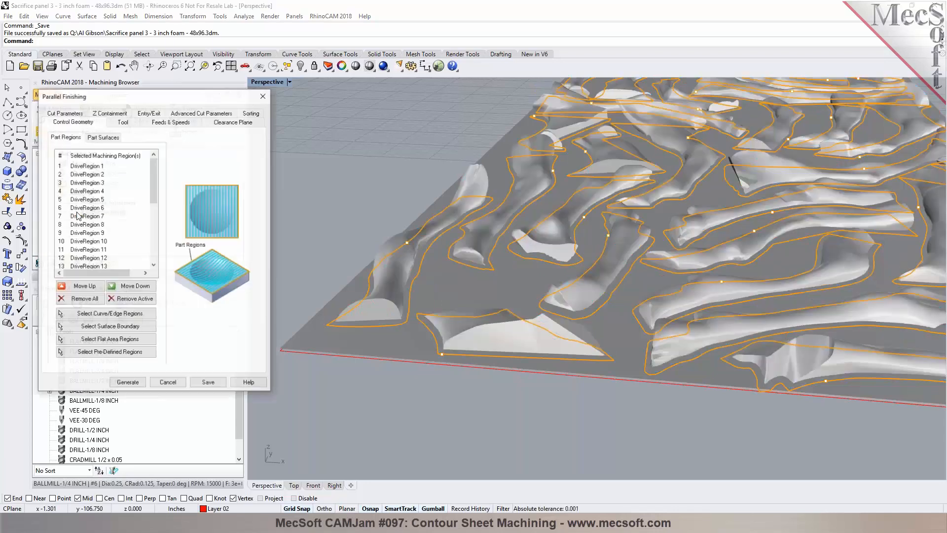
left_click(113, 118)
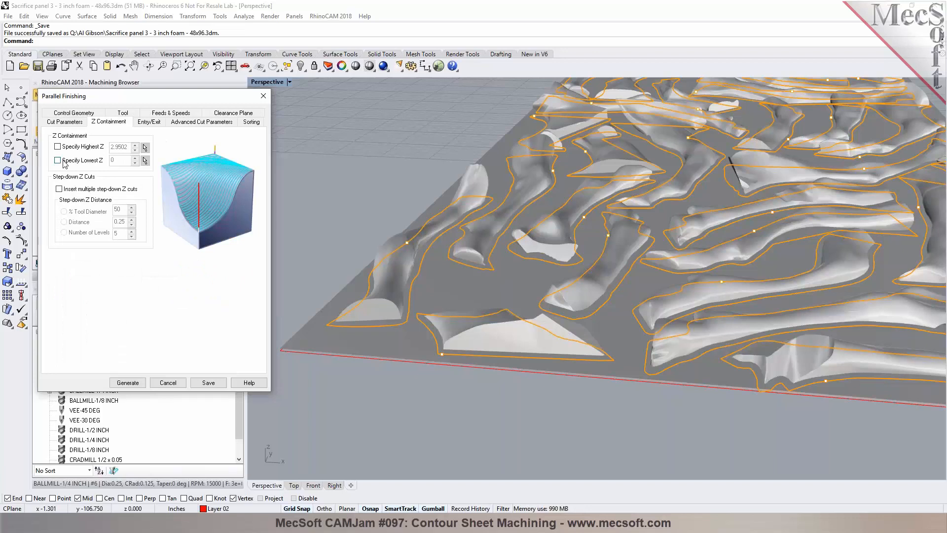
mouse_move(64, 164)
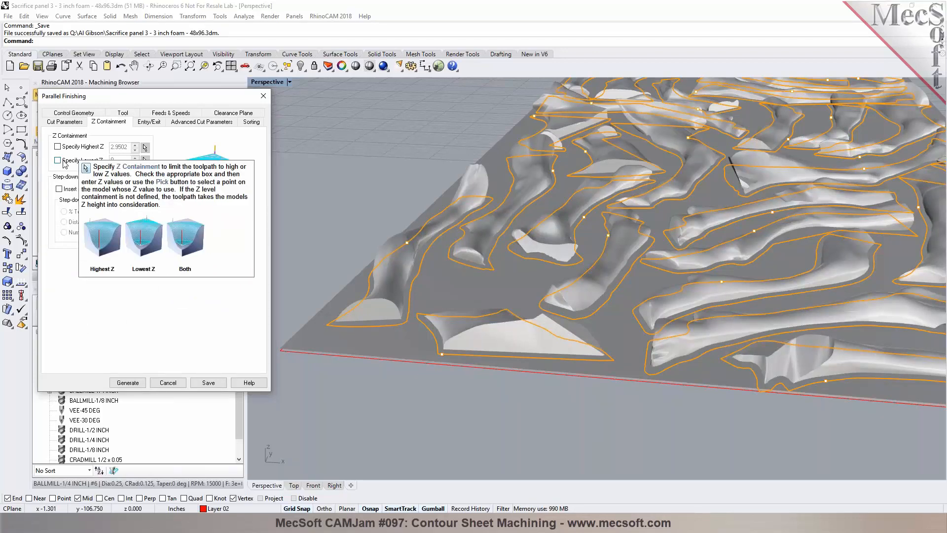
left_click(64, 161)
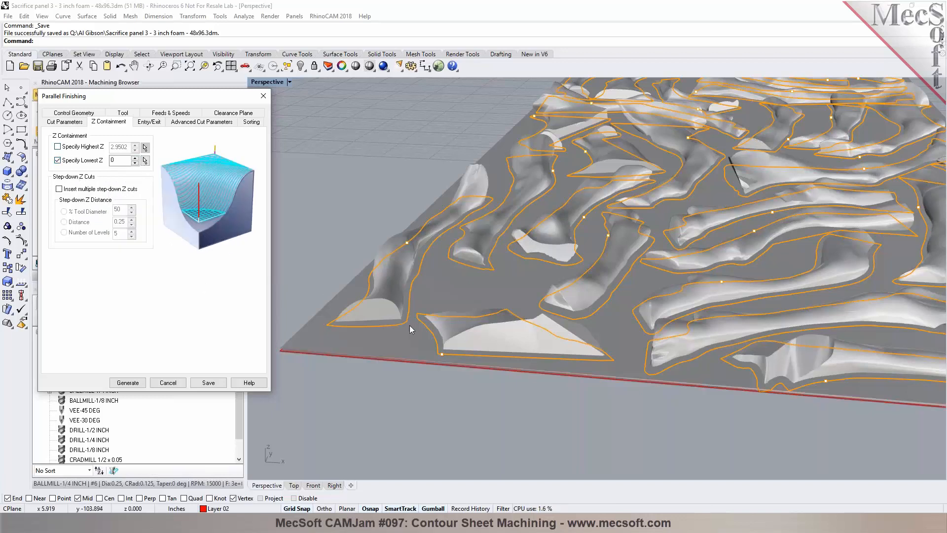
left_click(120, 160)
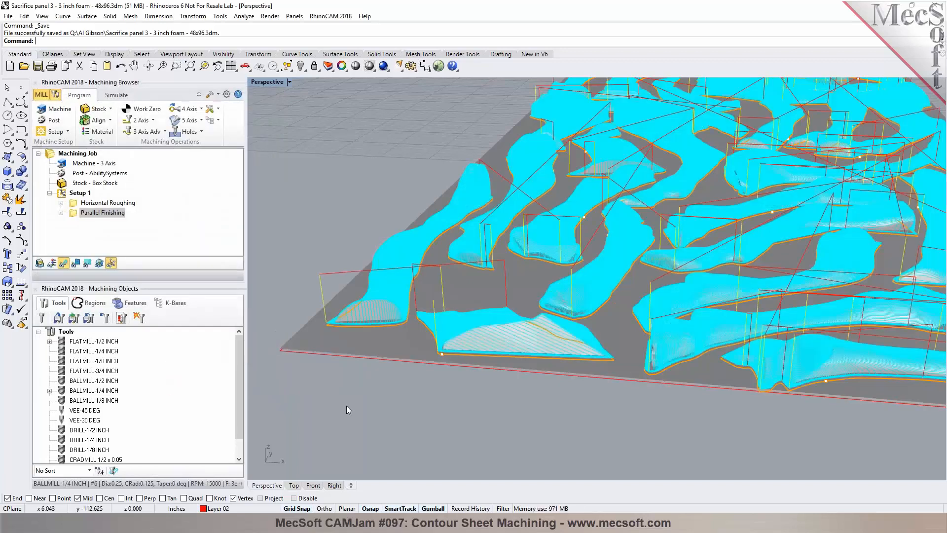
Step: Start the cutting simulation of the machining operations on the stock
scroll(296, 360, "down", 5)
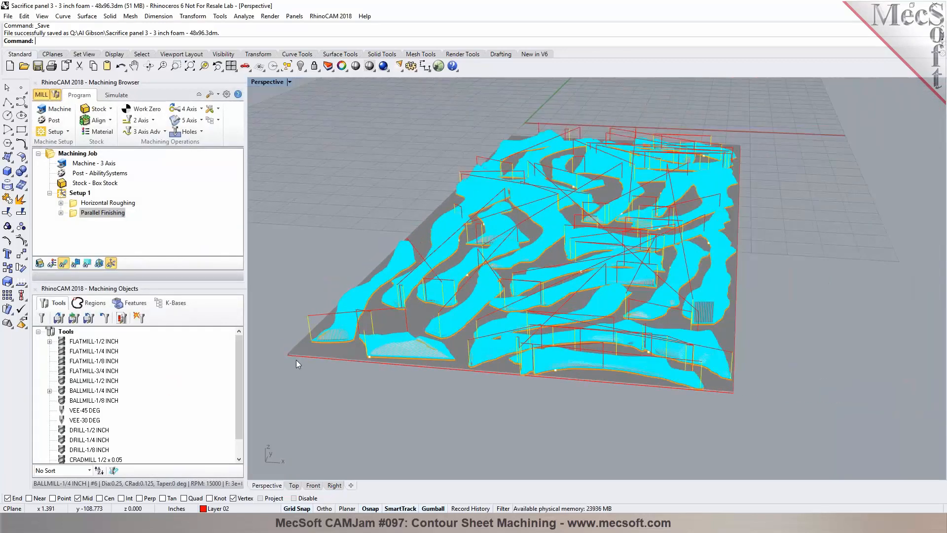
left_click(115, 94)
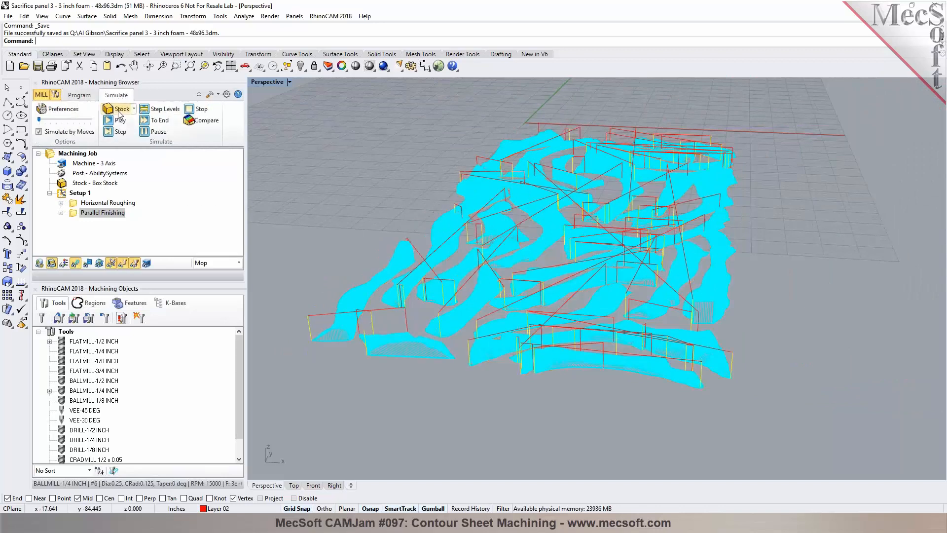
left_click(106, 121)
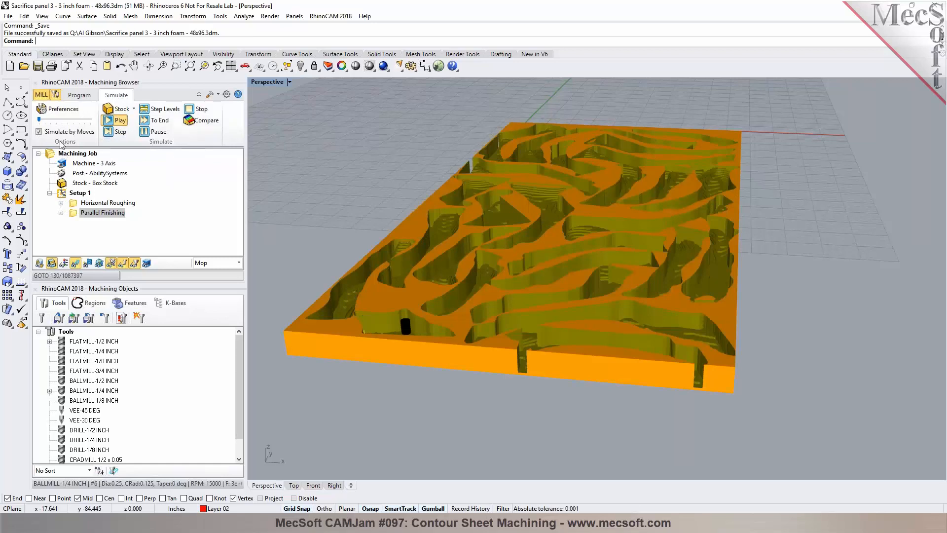
Step: Watch the simulated ball mill cutting the pockets near the panel's front edge
scroll(399, 396, "up", 8)
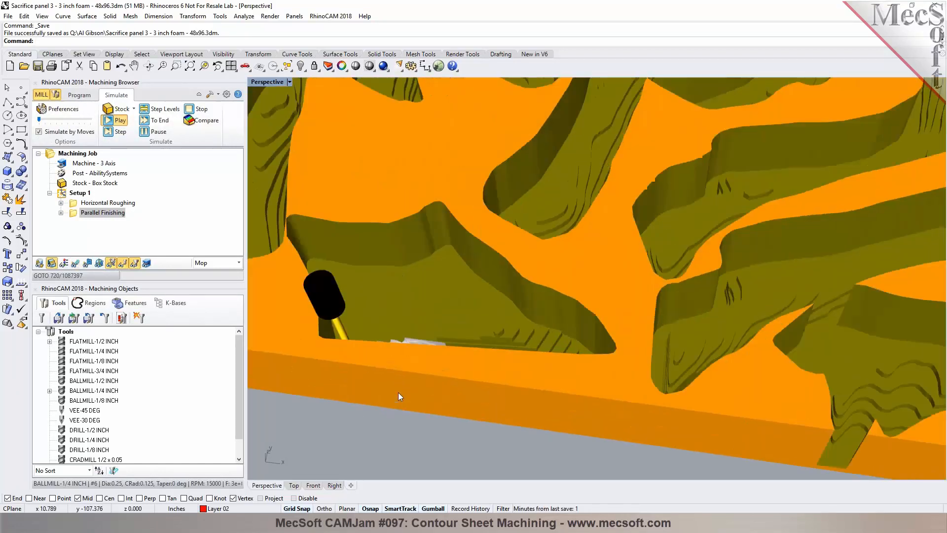
right_click_drag(398, 392, 351, 326)
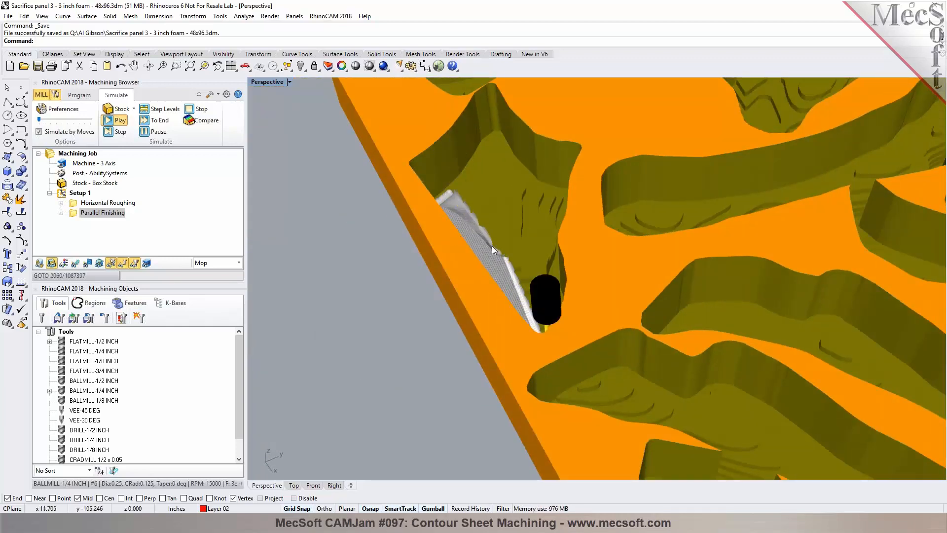
scroll(492, 246, "up", 5)
right_click_drag(407, 261, 567, 230)
right_click_drag(471, 237, 510, 268)
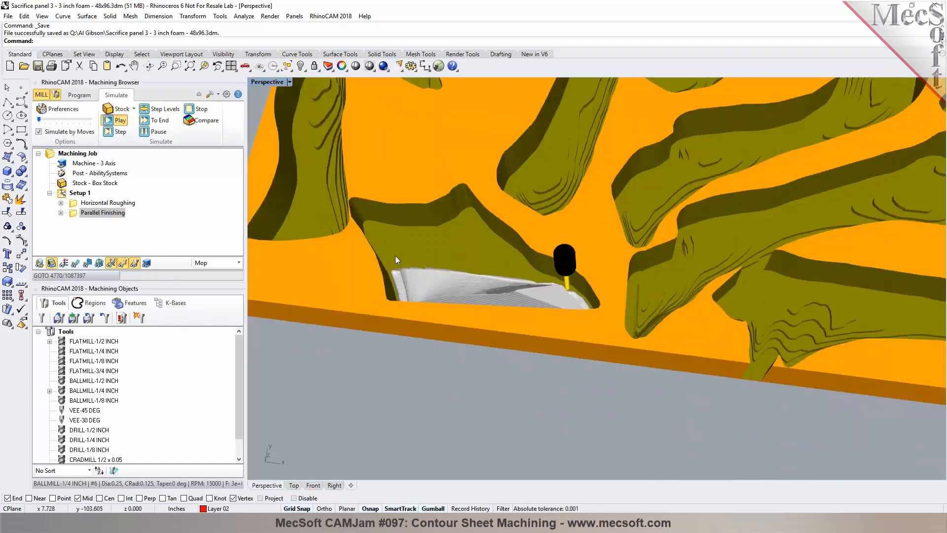
scroll(414, 259, "down", 3)
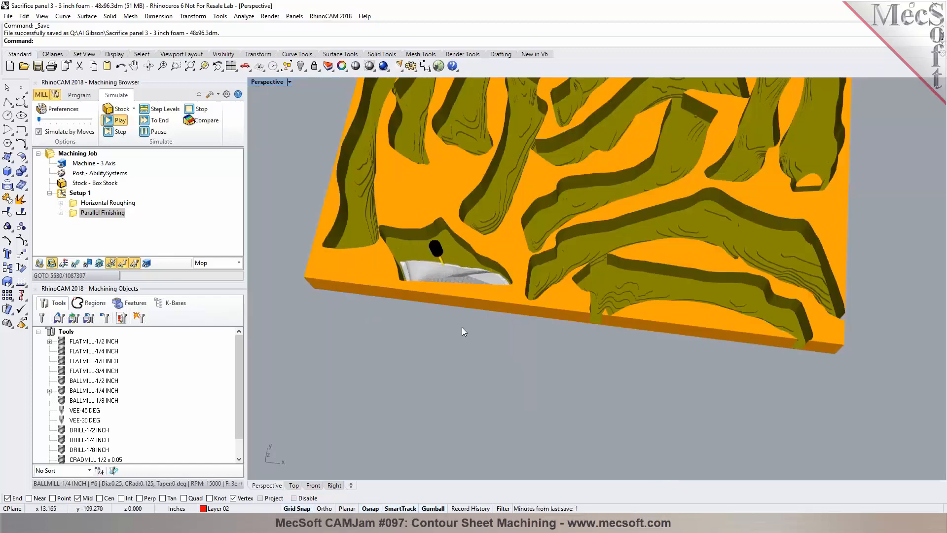
scroll(458, 329, "down", 2)
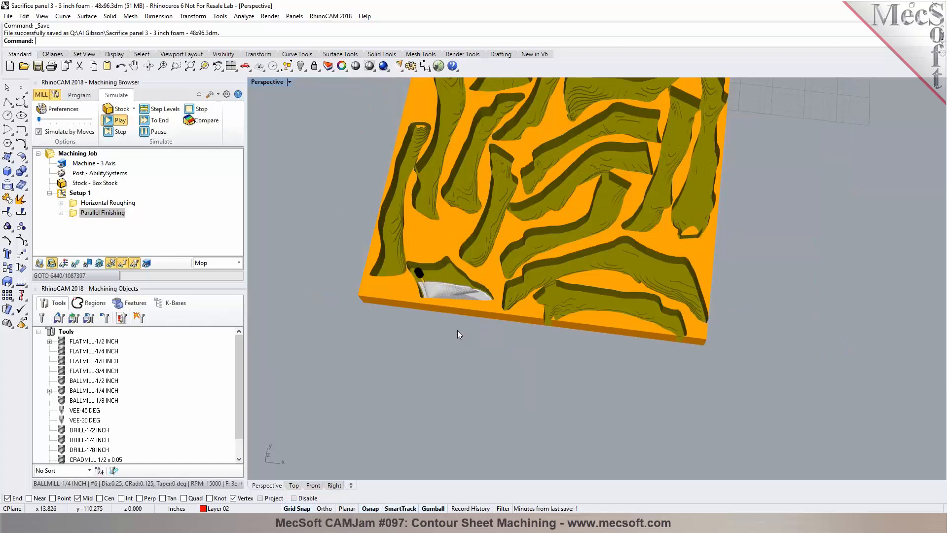
right_click_drag(440, 319, 427, 283)
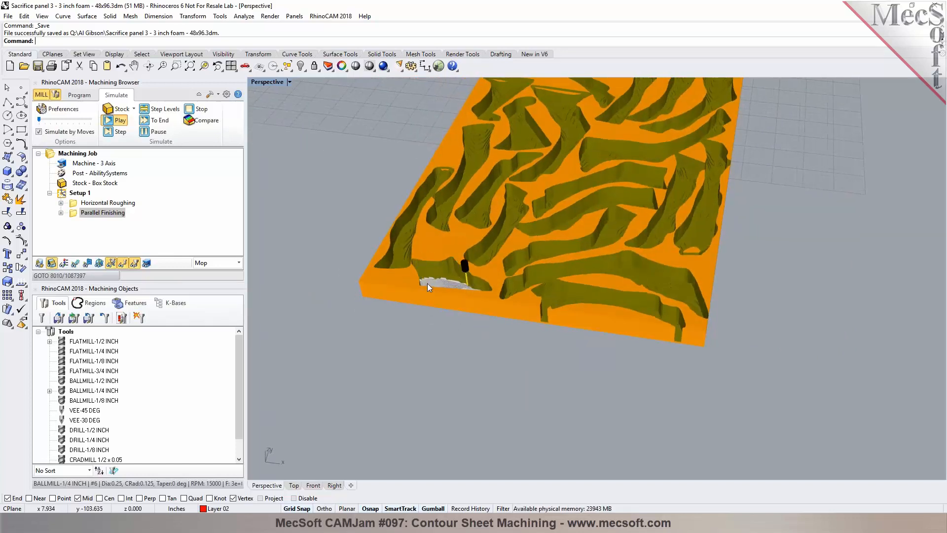
right_click_drag(462, 309, 434, 283)
Step: Pause the toolpath simulation and switch back to the machining program operations
scroll(434, 283, "up", 5)
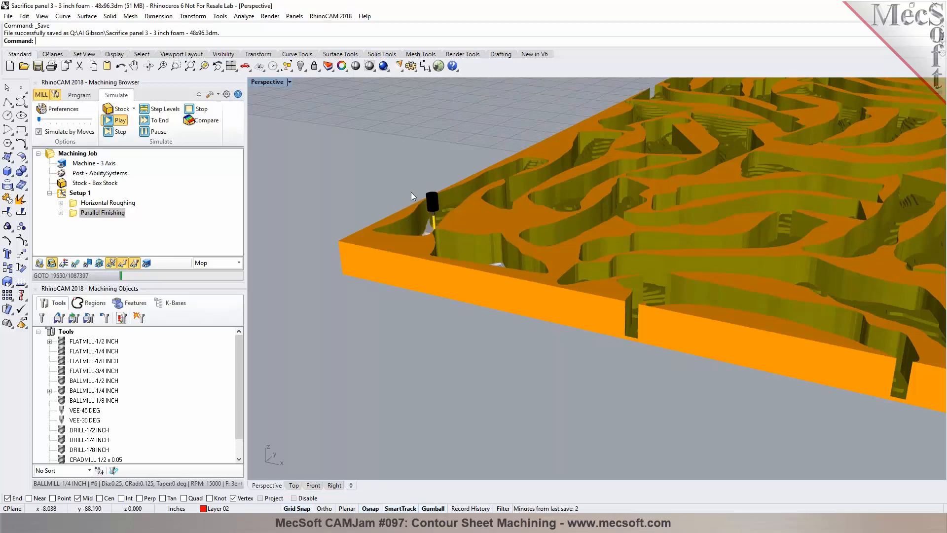
right_click_drag(437, 247, 459, 252)
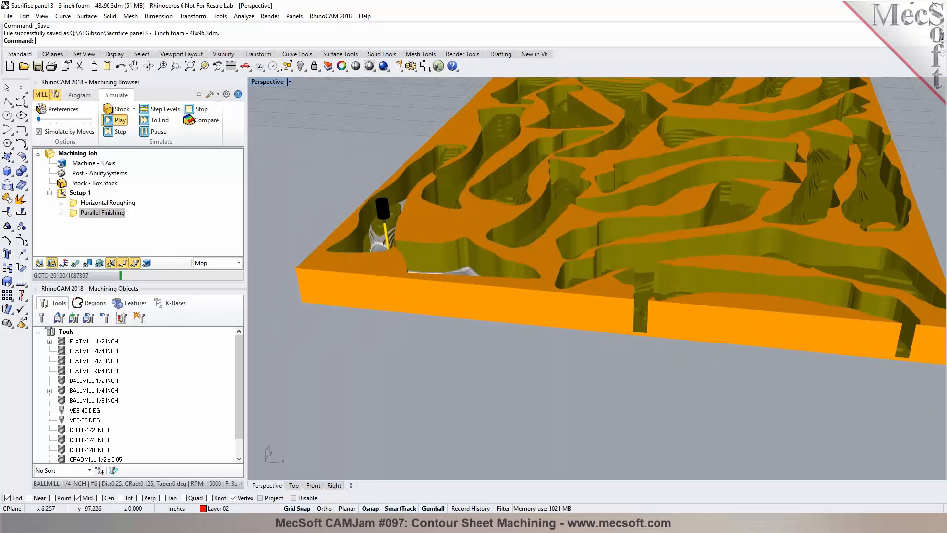
left_click(143, 131)
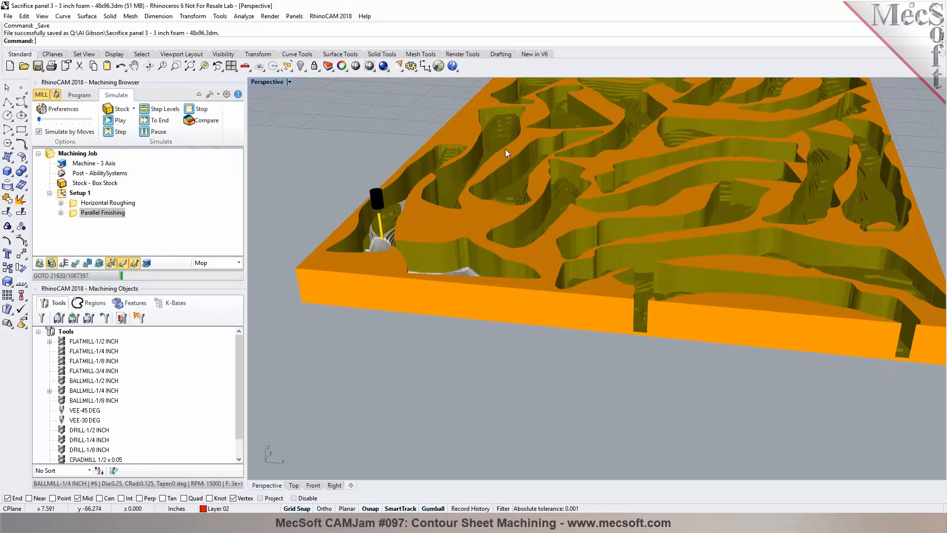
left_click(85, 99)
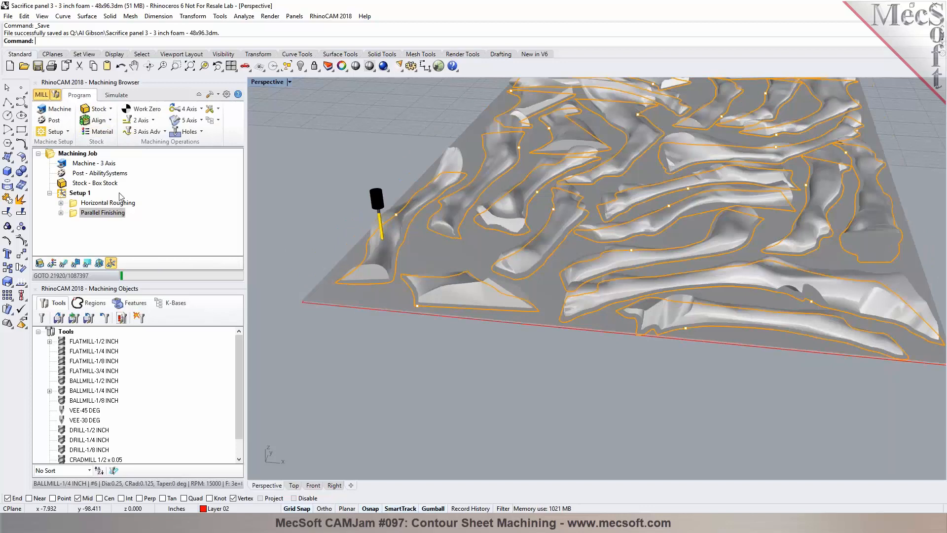
Step: Create a new 2 1/2 Axis Facing operation after the Horizontal Roughing operation in Setup 1
left_click(114, 207)
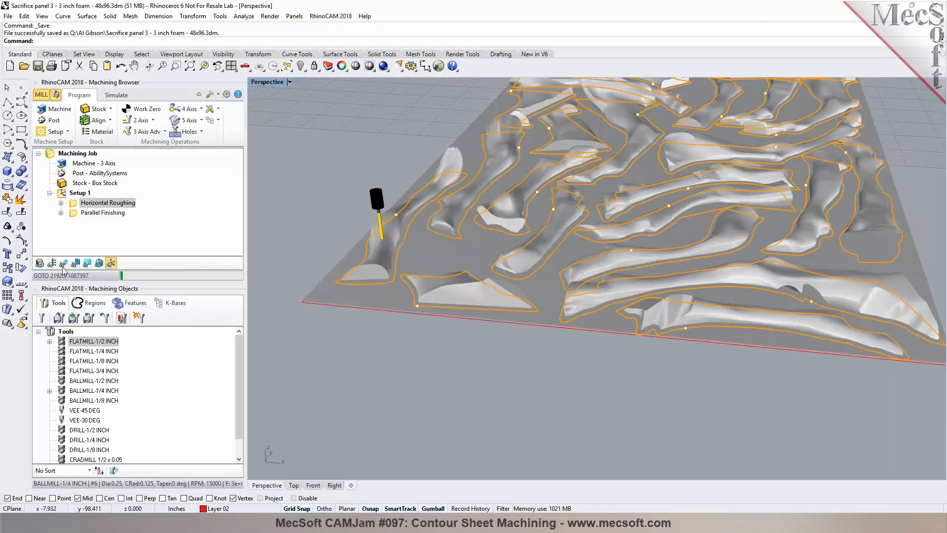
left_click(334, 281)
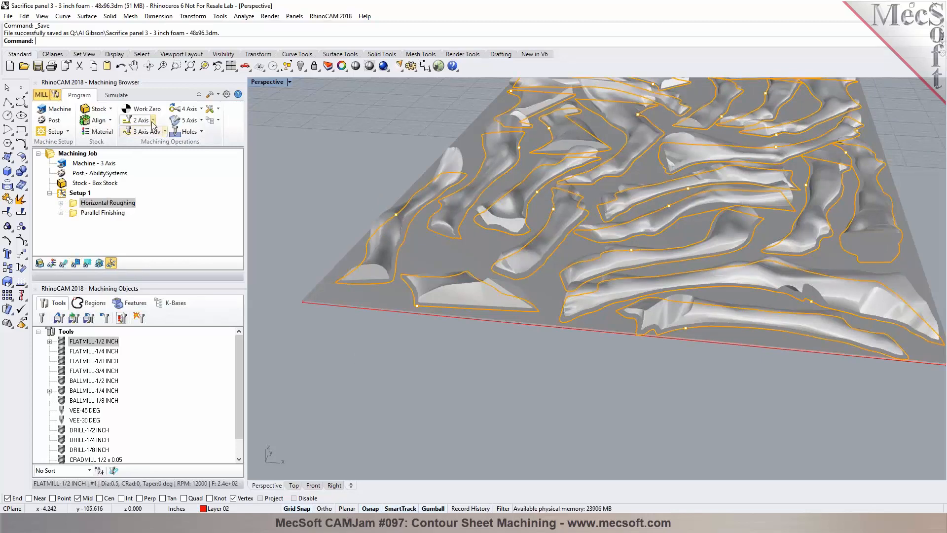
left_click(142, 120)
left_click(171, 140)
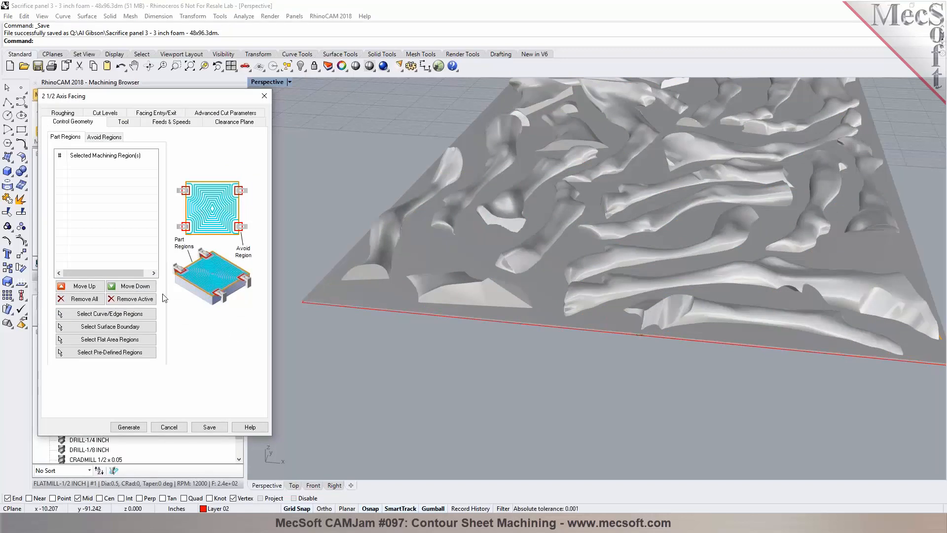
Step: Select all outline curves by their colour as the facing operation's part regions
left_click(107, 315)
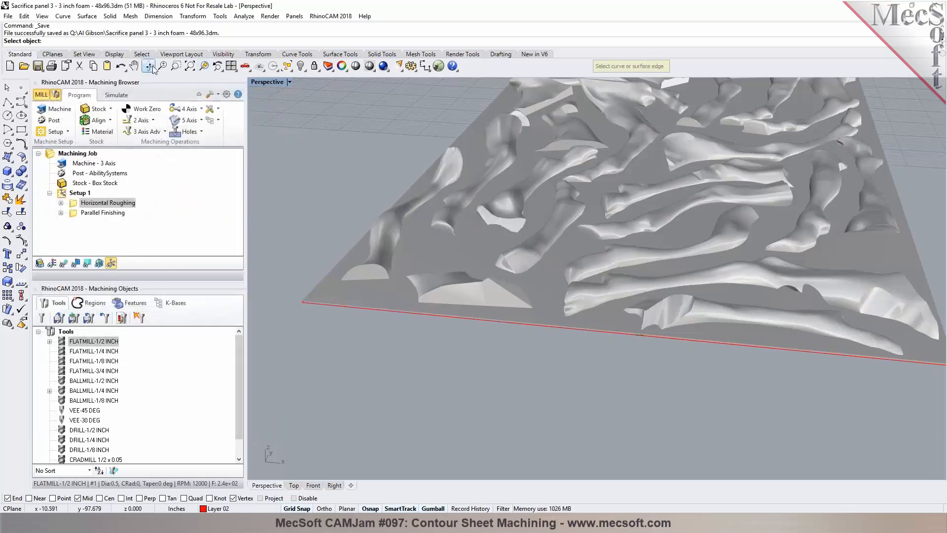
left_click(142, 54)
left_click(136, 66)
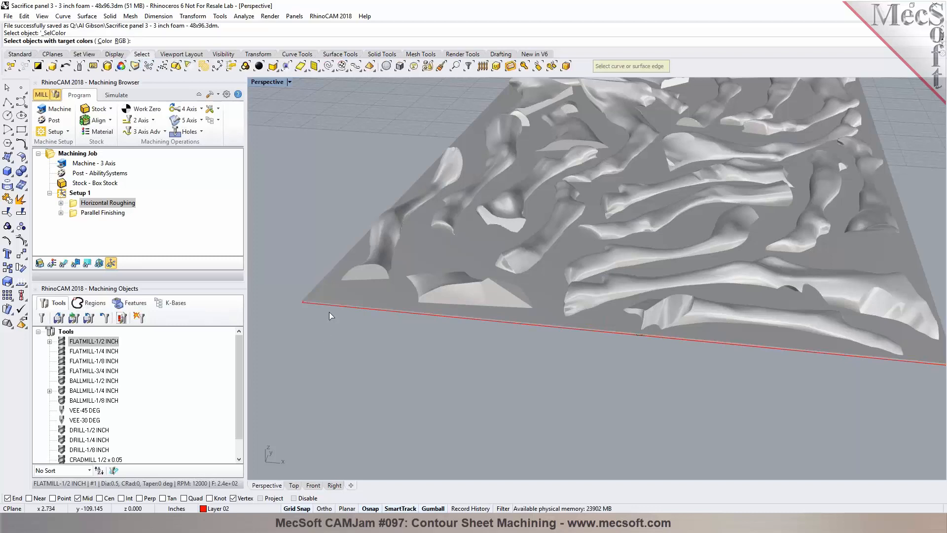
left_click(360, 331)
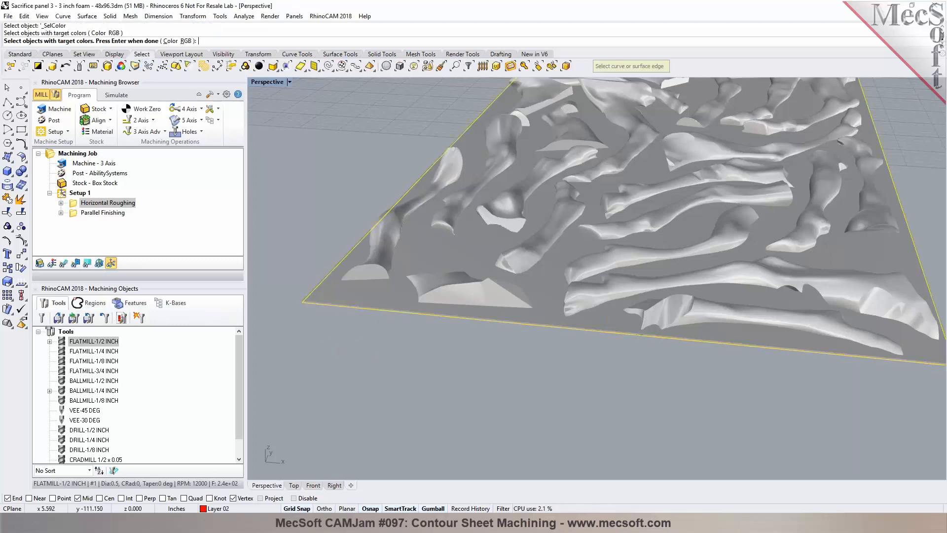
key("Return")
key("Return")
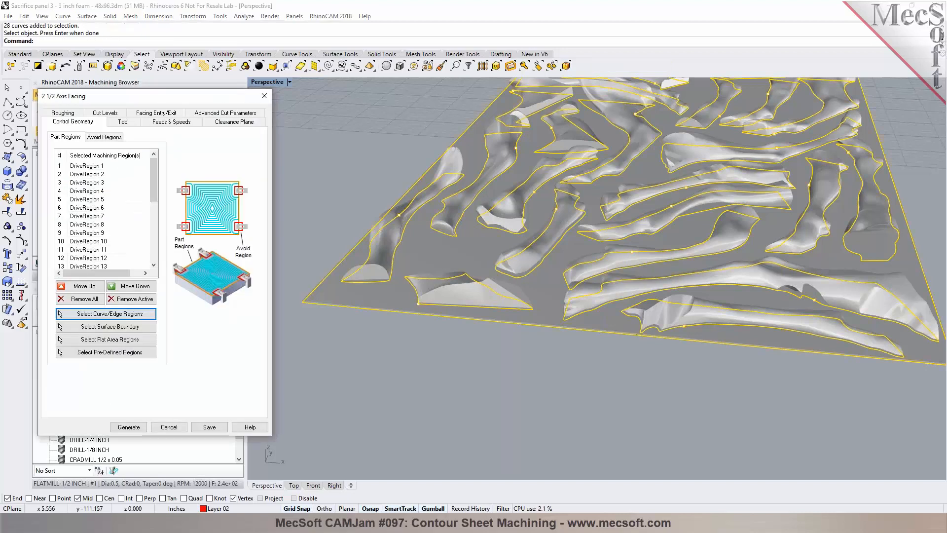
scroll(351, 285, "up", 2)
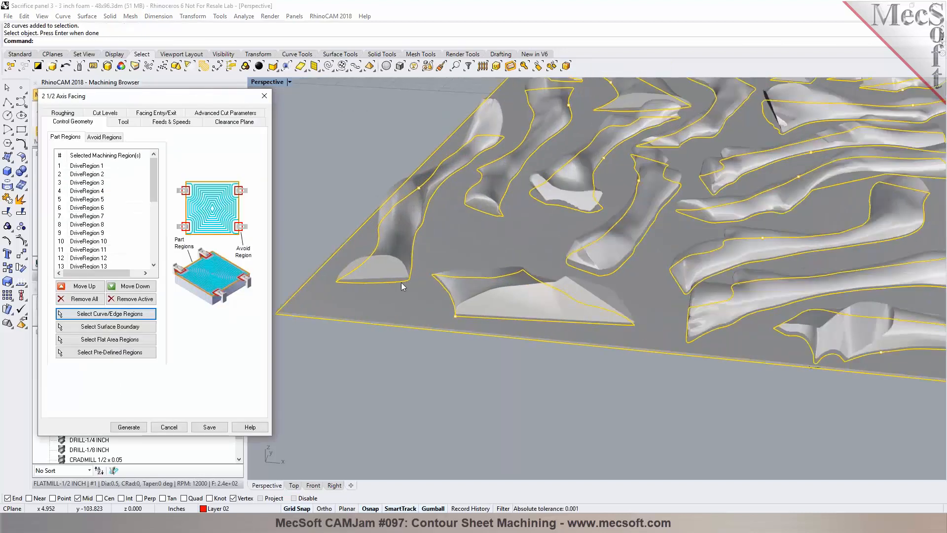
scroll(397, 285, "up", 8)
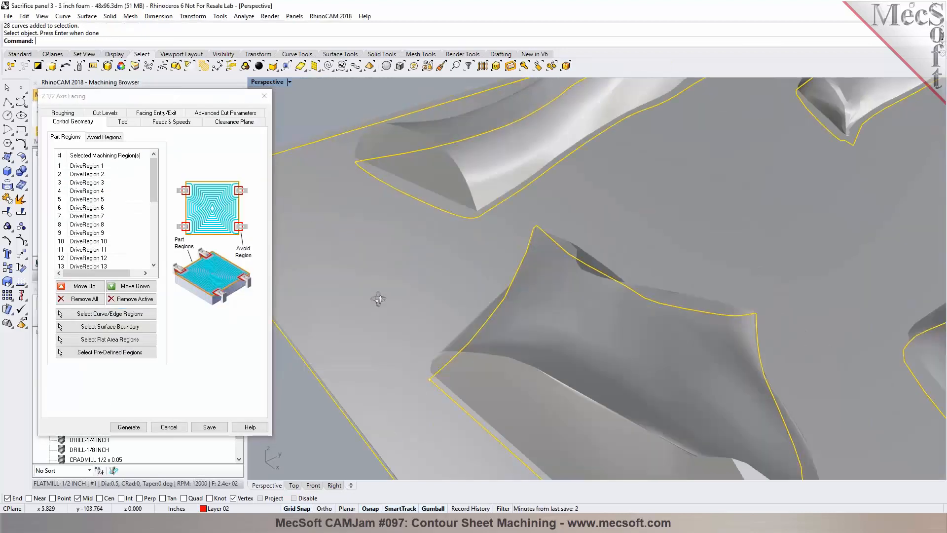
scroll(412, 294, "down", 5)
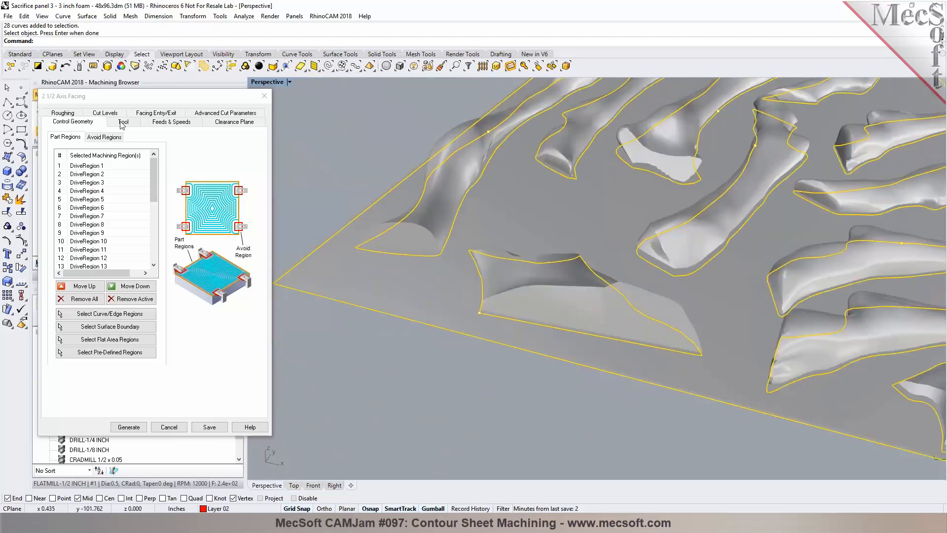
Step: Review the tool, feeds and clearance settings, then set the roughing stock allowance to 0
left_click(122, 123)
left_click(170, 122)
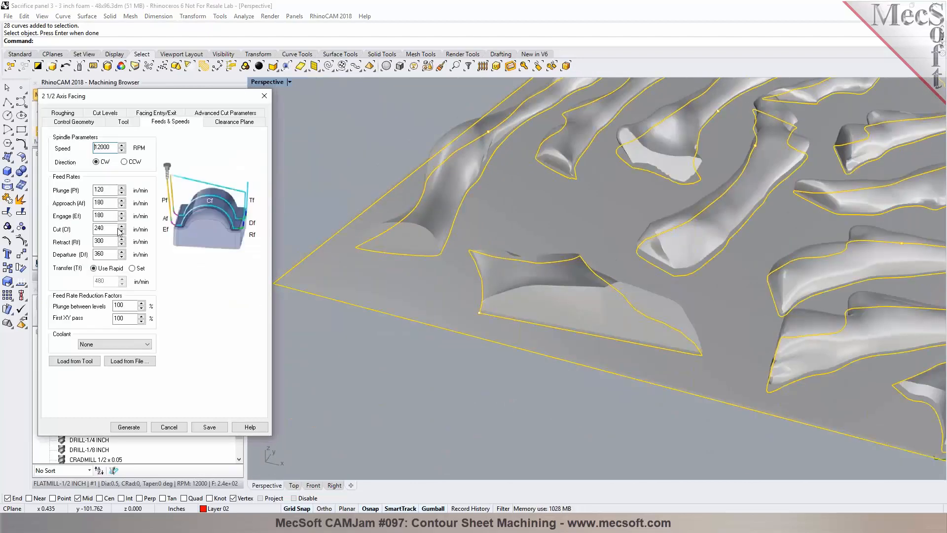
left_click(217, 123)
left_click(72, 114)
key("Tab")
type("0")
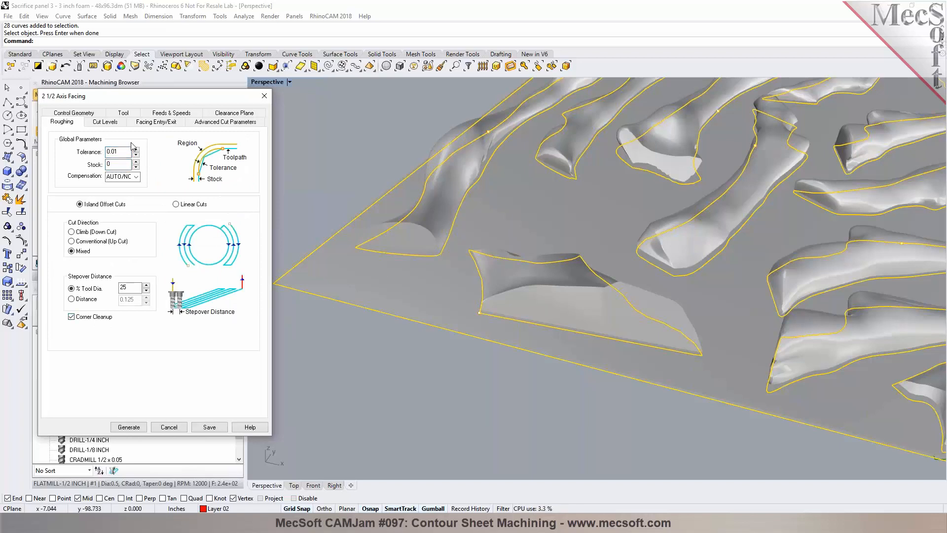
Step: Set the cut geometry location to Pick Top by picking a corner point of the panel's top face
left_click(116, 124)
scroll(428, 240, "down", 3)
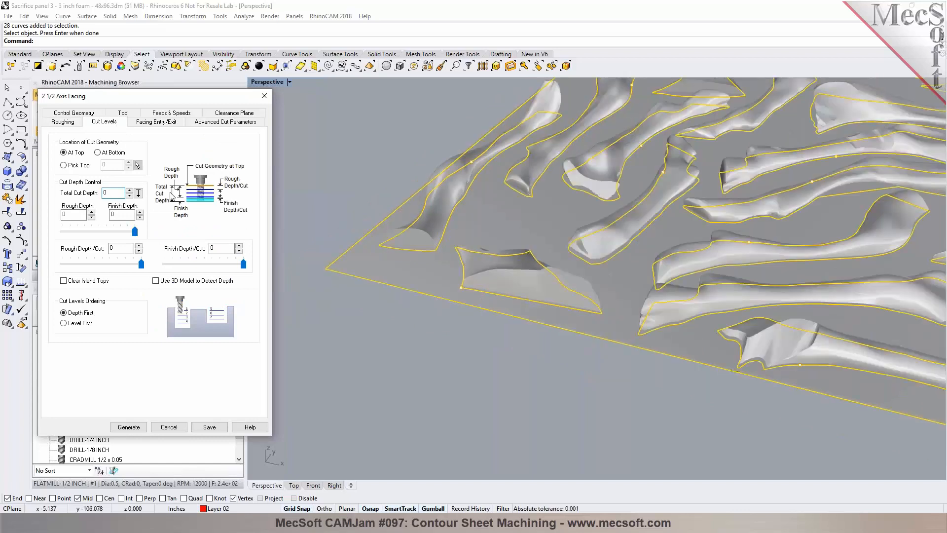
left_click(82, 166)
left_click(138, 165)
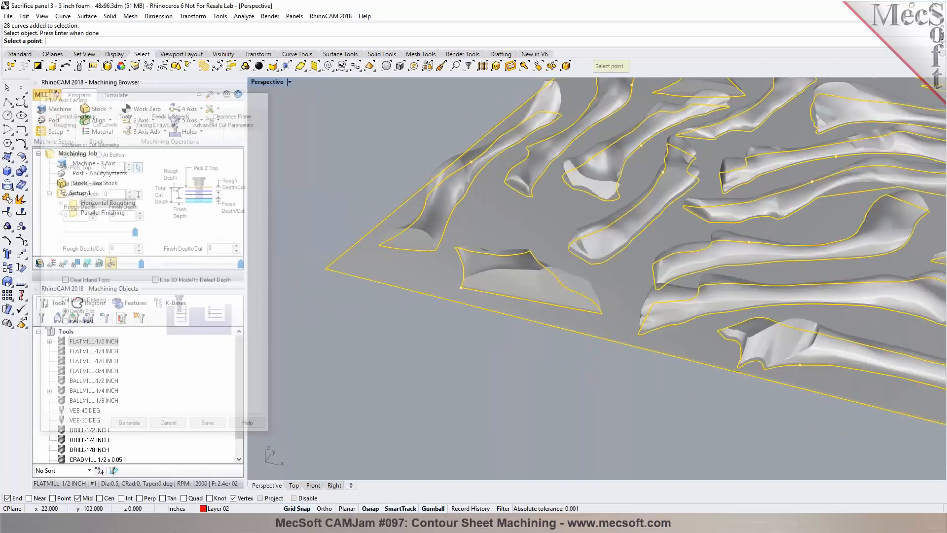
scroll(324, 268, "up", 5)
right_click_drag(318, 308, 321, 291)
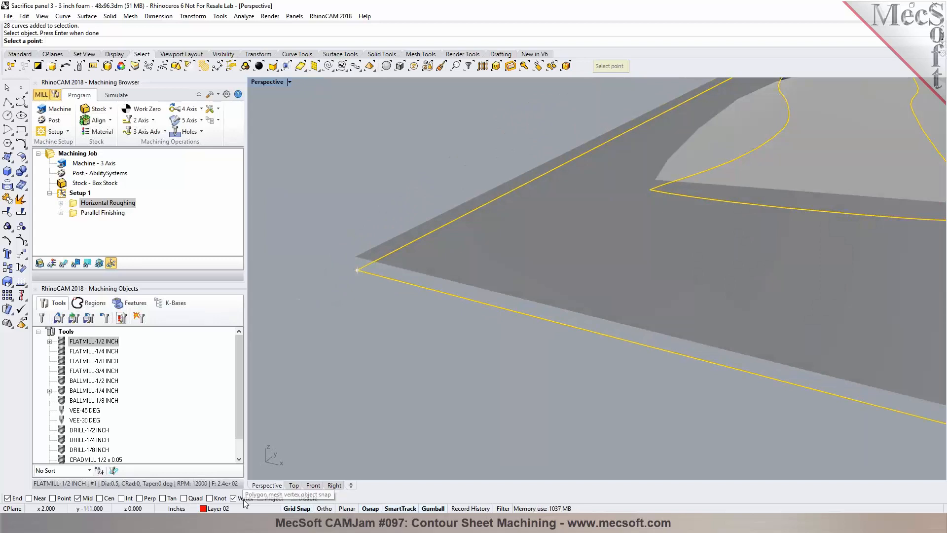
left_click(352, 257)
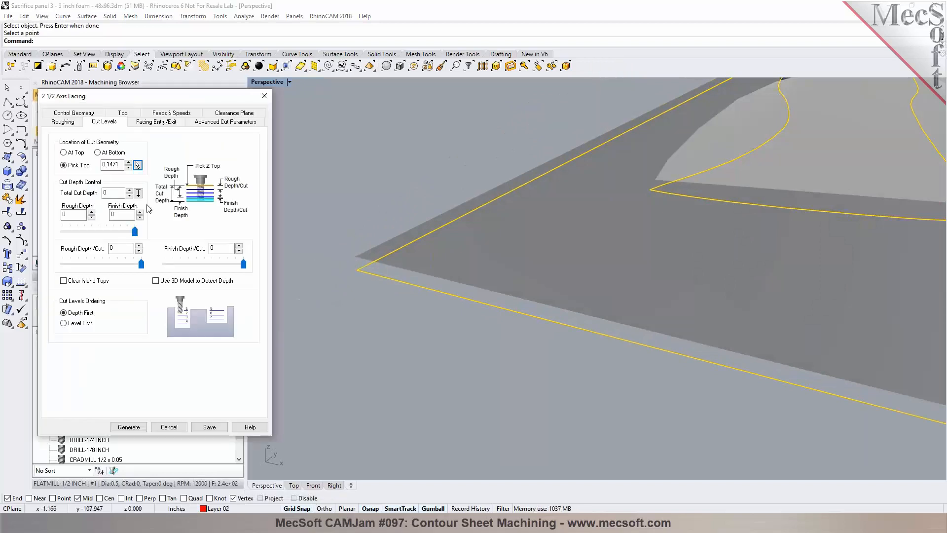
scroll(365, 302, "down", 2)
scroll(325, 297, "down", 5)
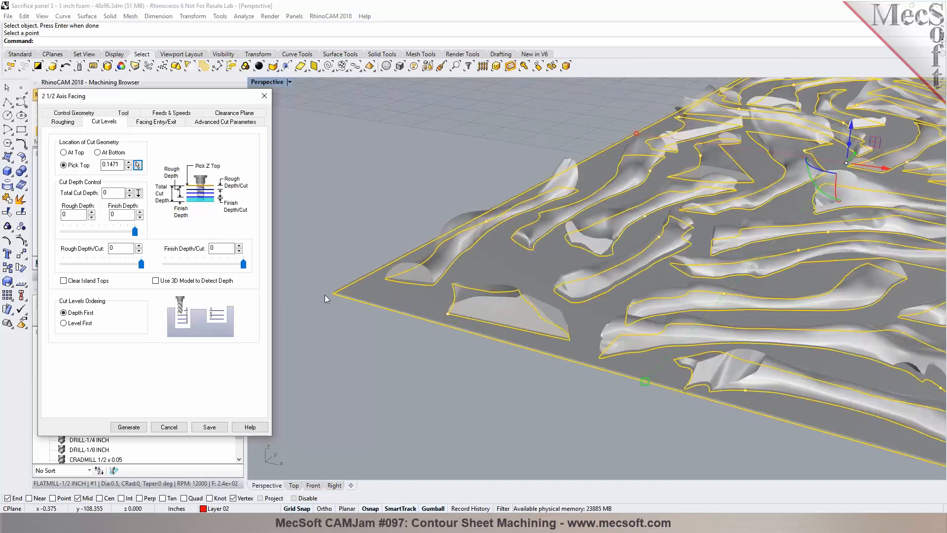
Step: Check the entry/exit and advanced cut tabs, generate the facing toolpath and display it
left_click(149, 122)
left_click(215, 123)
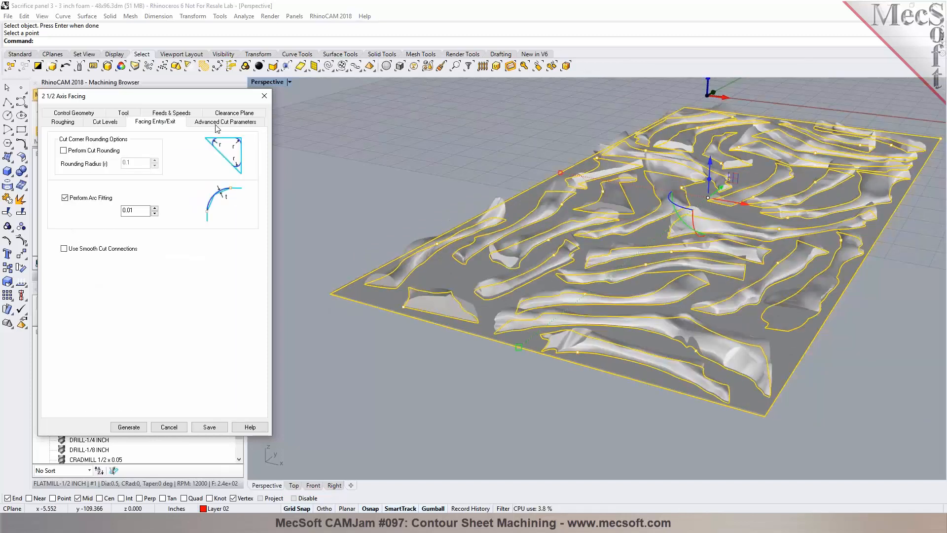
left_click(134, 427)
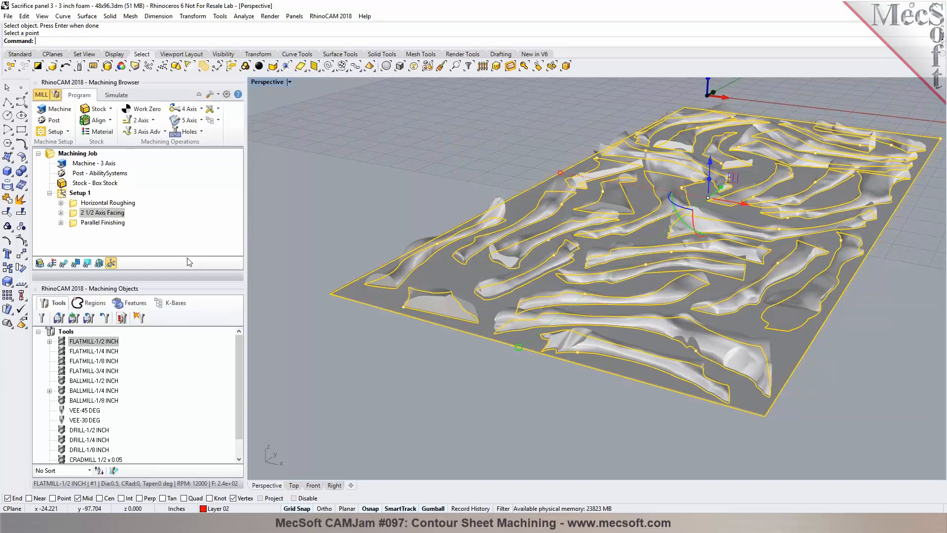
left_click(64, 263)
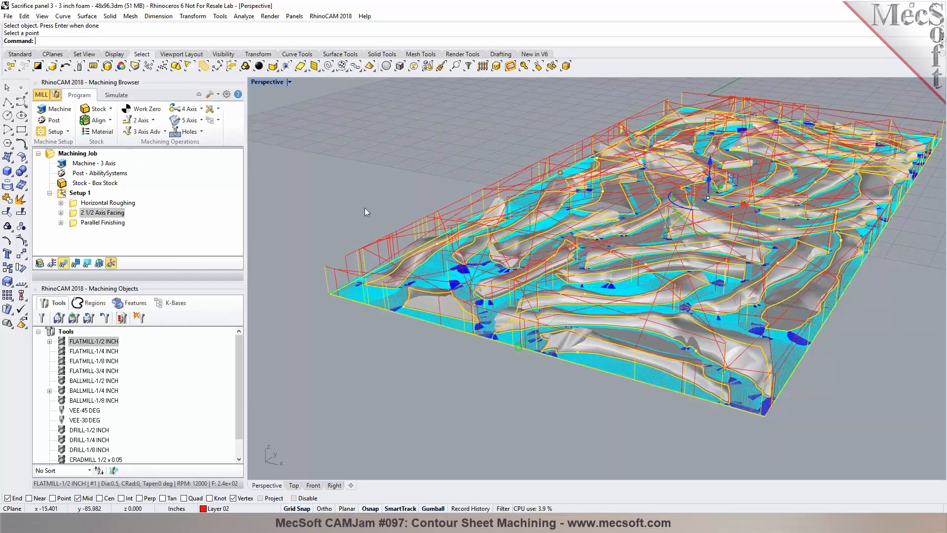
Step: Reopen the facing operation, switch to Linear Cuts with a 40% tool diameter stepover and regenerate
scroll(365, 208, "up", 3)
right_click_drag(386, 245, 416, 255)
left_click(72, 216)
double_click(72, 216)
left_click(74, 115)
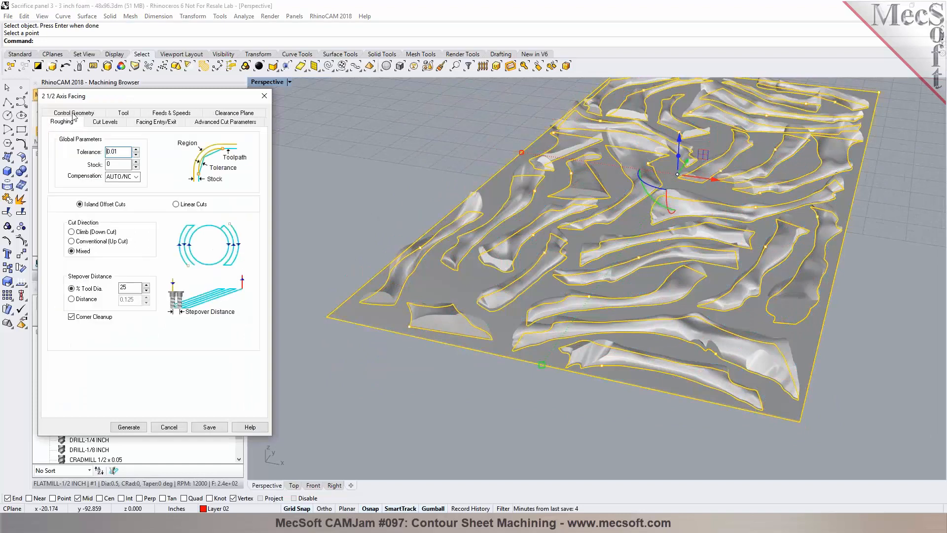
left_click(176, 204)
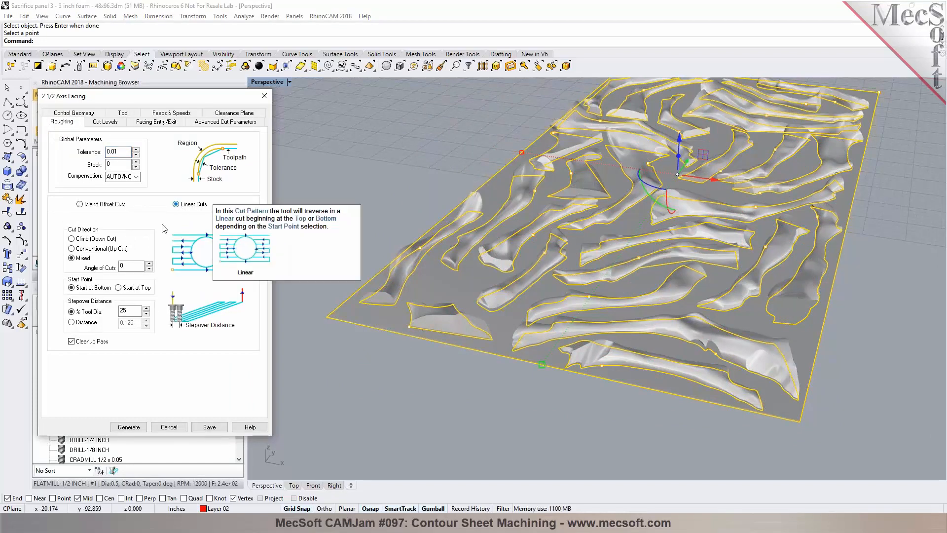
left_click_drag(129, 311, 113, 312)
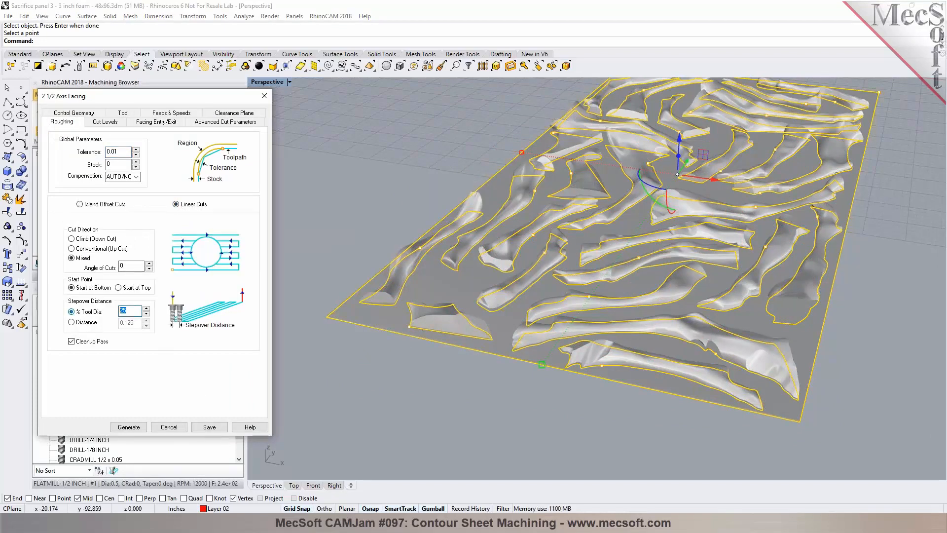
type("40")
left_click(128, 427)
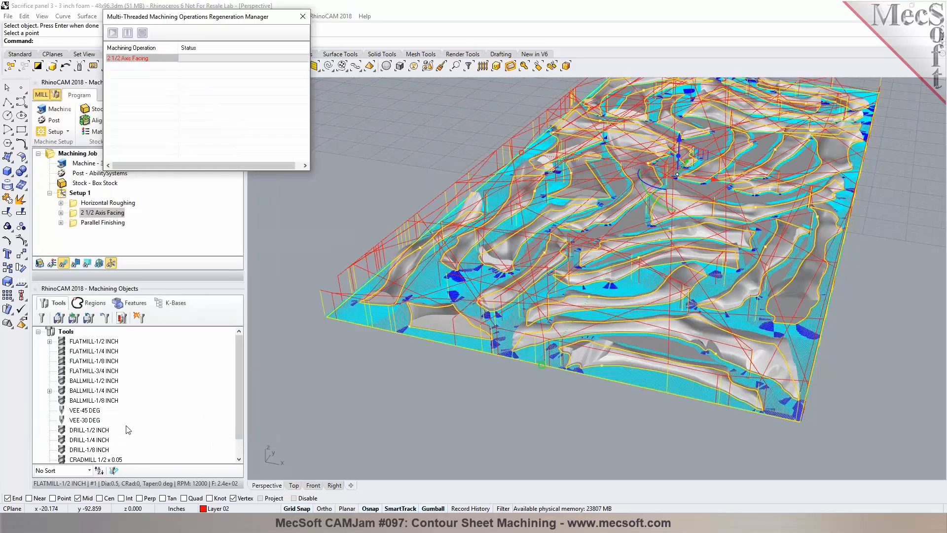
Step: Display the 2 1/2 Axis Facing toolpath and simulate it through to the end
left_click(75, 196)
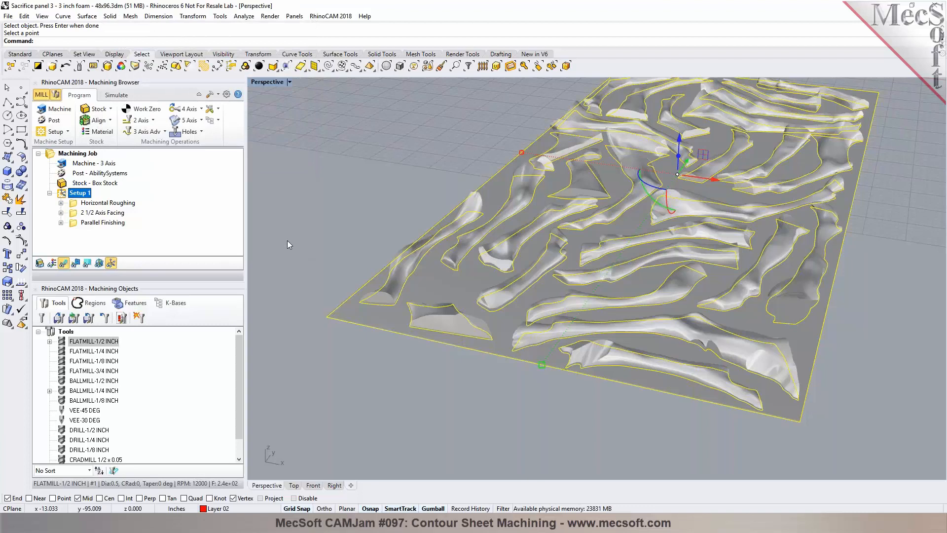
left_click(103, 213)
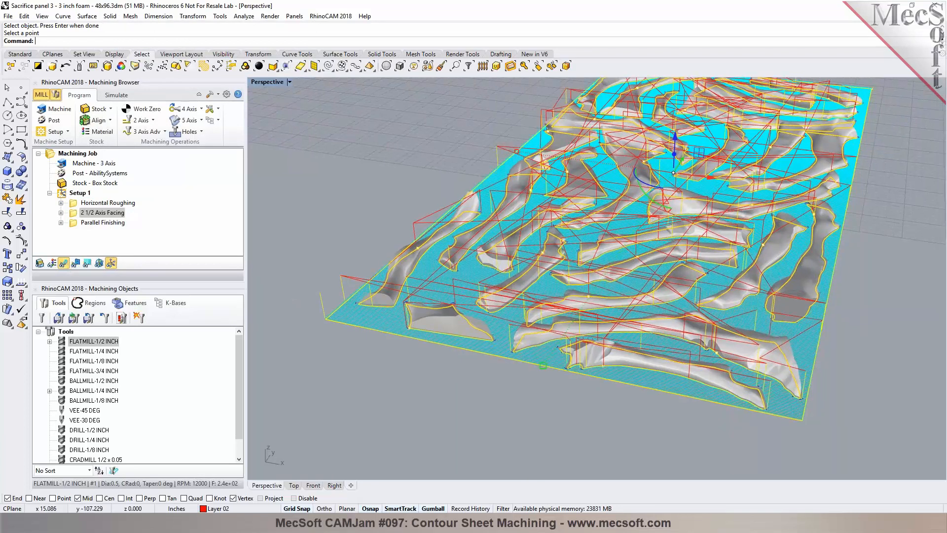
right_click_drag(430, 364, 460, 404)
scroll(460, 405, "down", 6)
right_click_drag(370, 274, 396, 265)
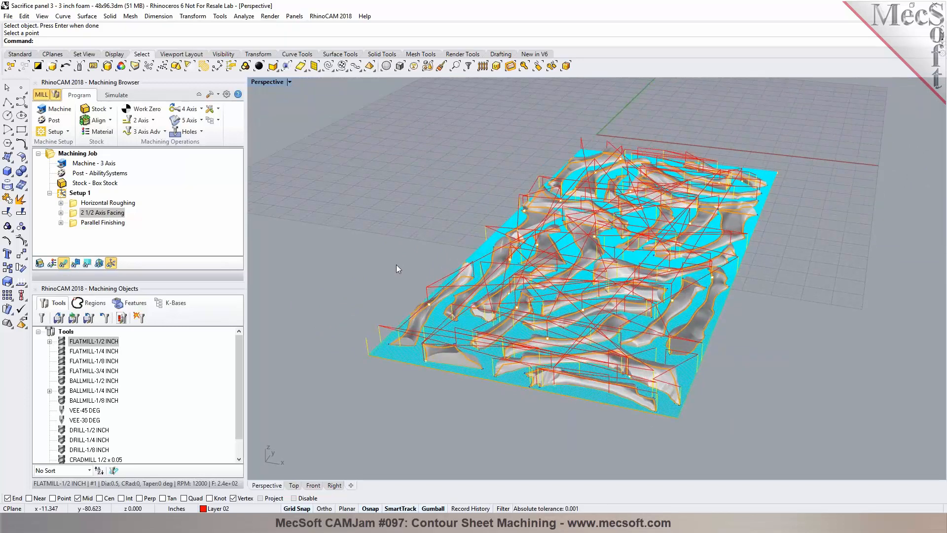
left_click(121, 96)
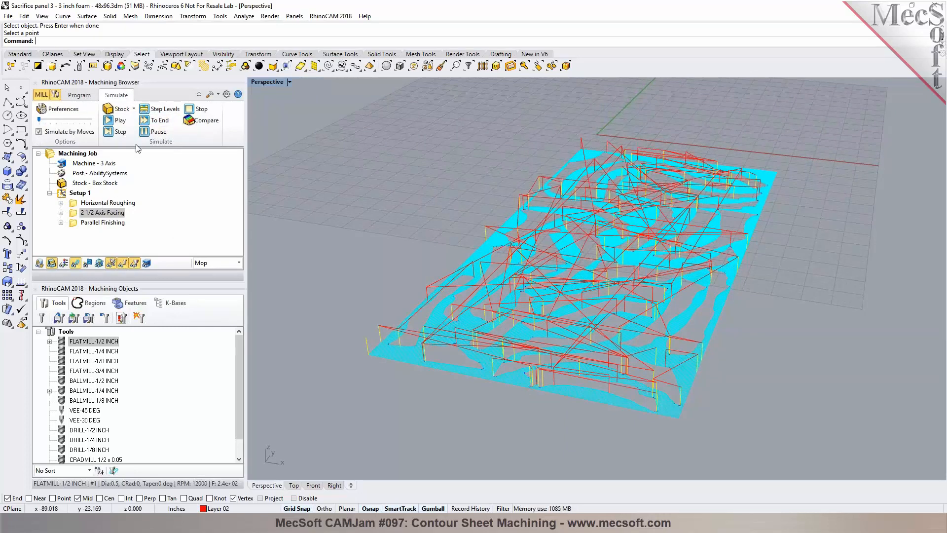
left_click(119, 122)
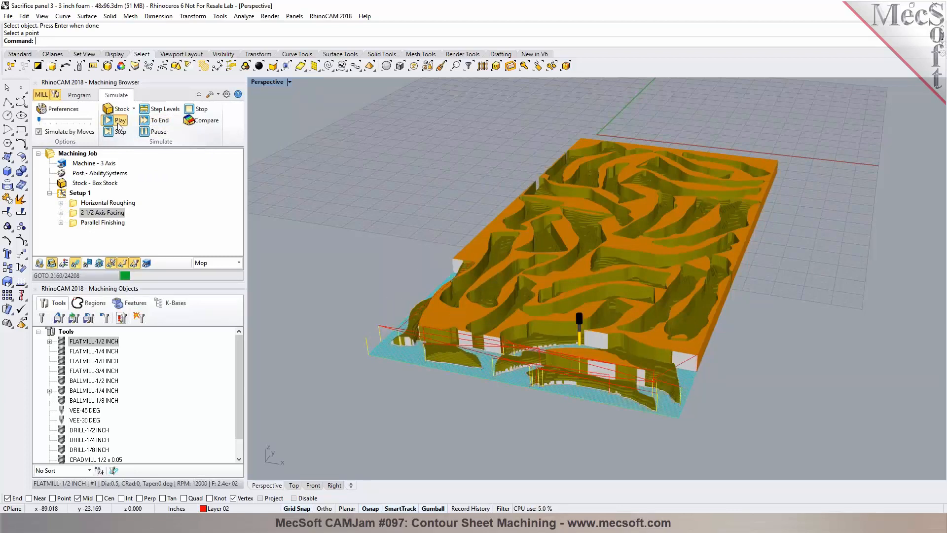
left_click(155, 119)
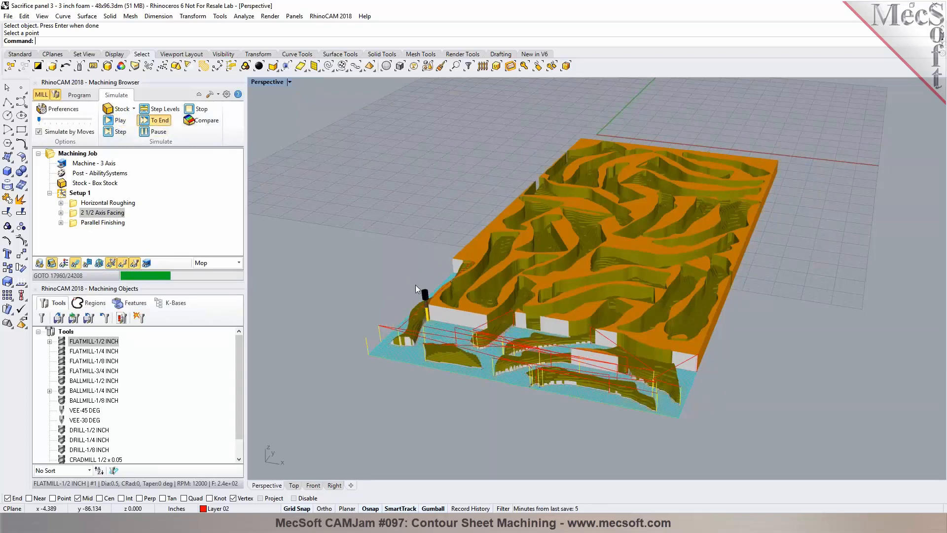
scroll(415, 285, "up", 5)
scroll(444, 274, "down", 8)
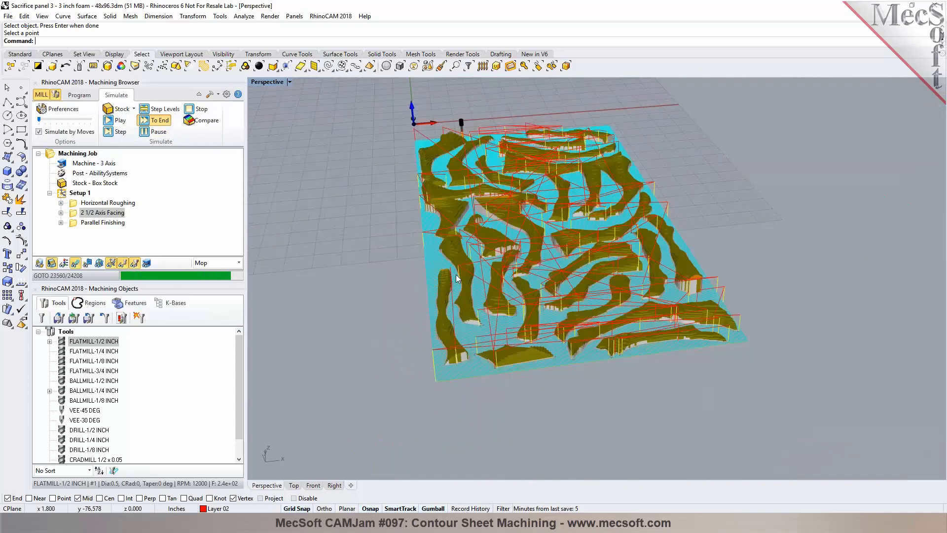
Step: Hide the toolpath and inspect the simulated stock from several angles
left_click(77, 265)
mouse_move(595, 383)
right_mouse_down()
mouse_move(422, 383)
mouse_move(595, 379)
right_mouse_up()
scroll(561, 357, "up", 4)
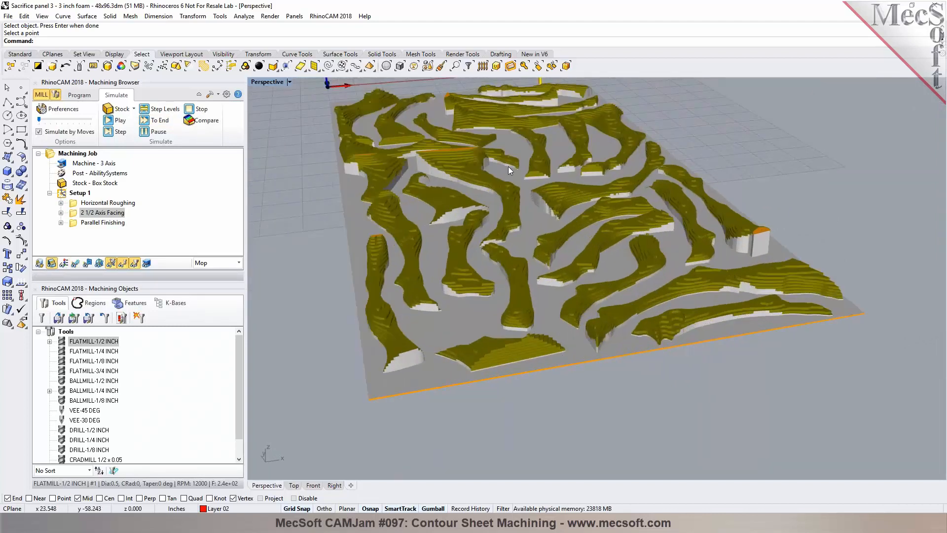
scroll(440, 321, "down", 3)
right_click_drag(440, 321, 288, 263)
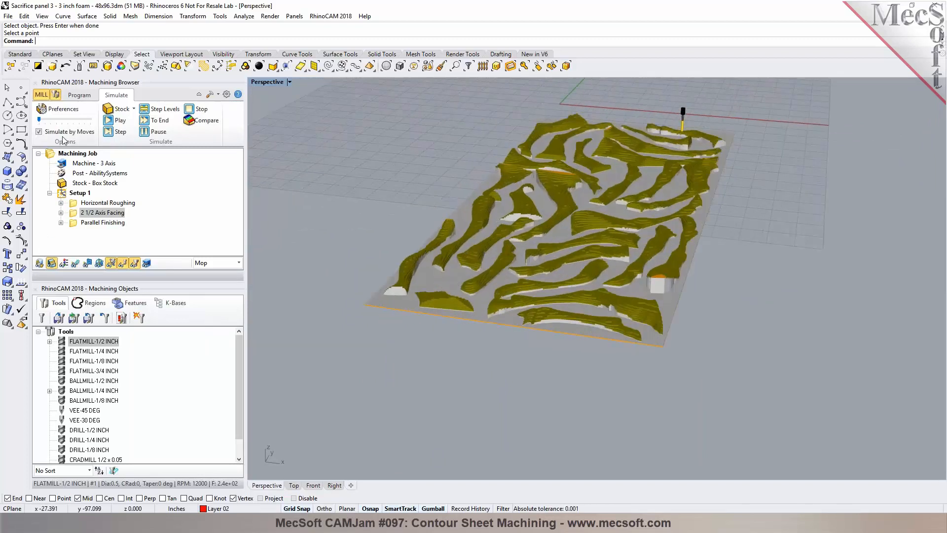
Step: Open the properties of the Parallel Finishing operation in the machining program
left_click(80, 98)
left_click(91, 223)
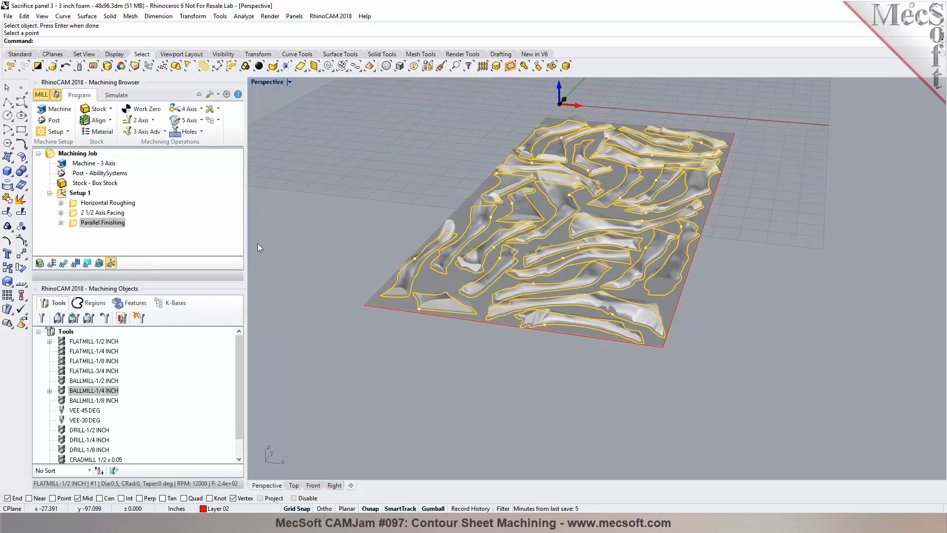
right_click(76, 226)
left_click(114, 428)
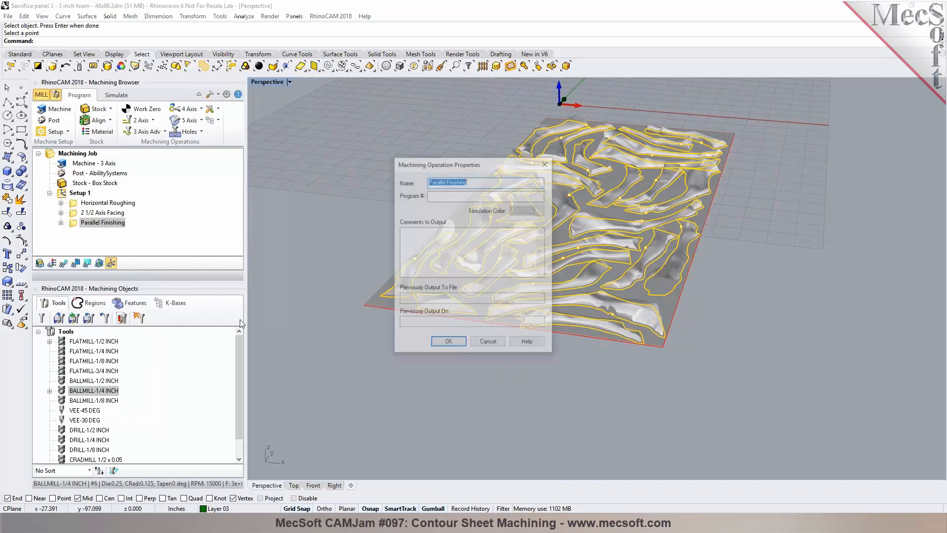
Step: Set the Parallel Finishing operation's simulation color to teal and confirm the properties
left_click(528, 211)
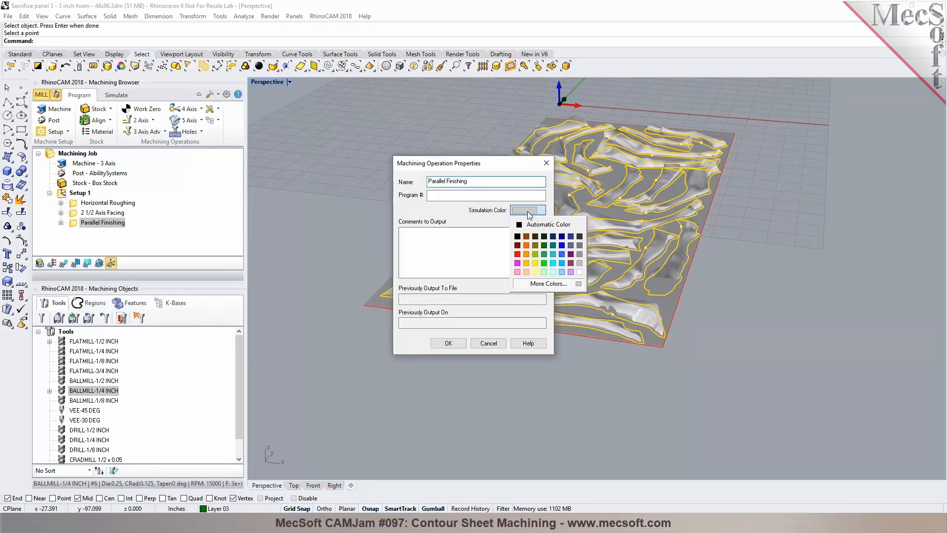
left_click(549, 242)
left_click(448, 343)
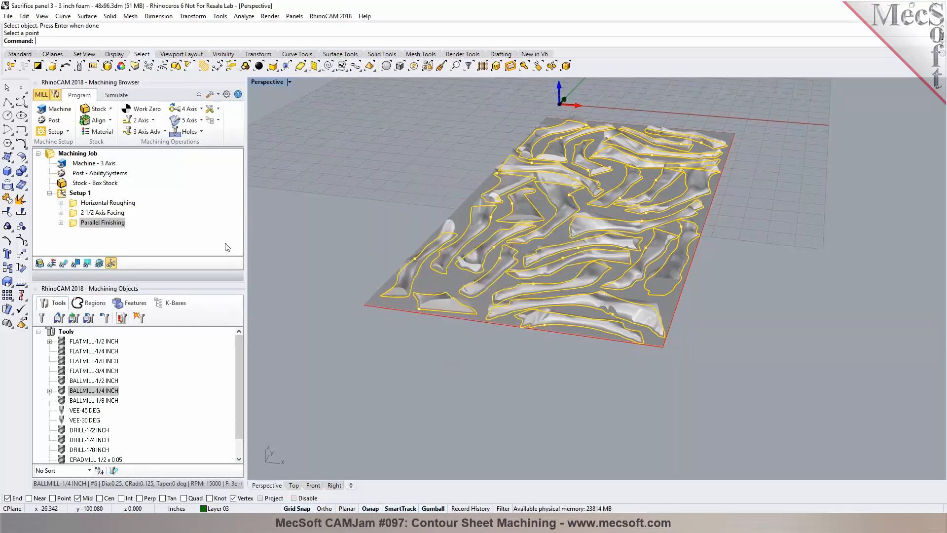
Step: Play the simulation of the Parallel Finishing operation, zooming in to follow the tool along the stock
left_click(117, 95)
left_click(118, 121)
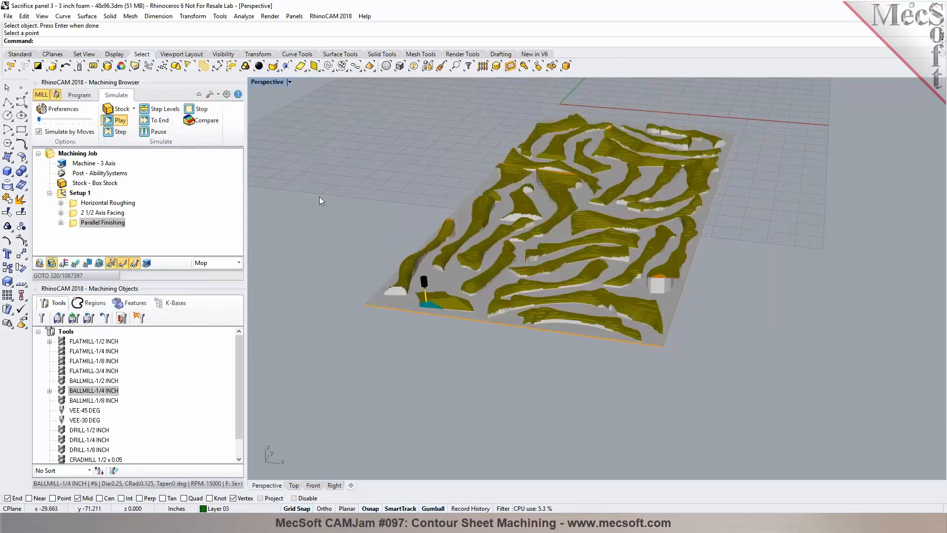
scroll(447, 315, "up", 5)
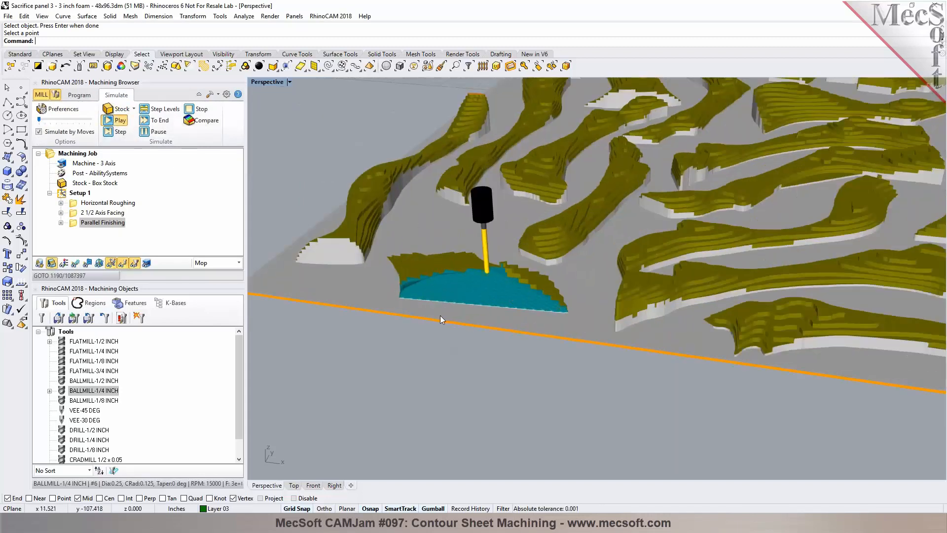
right_click_drag(439, 315, 646, 319)
scroll(646, 319, "down", 5)
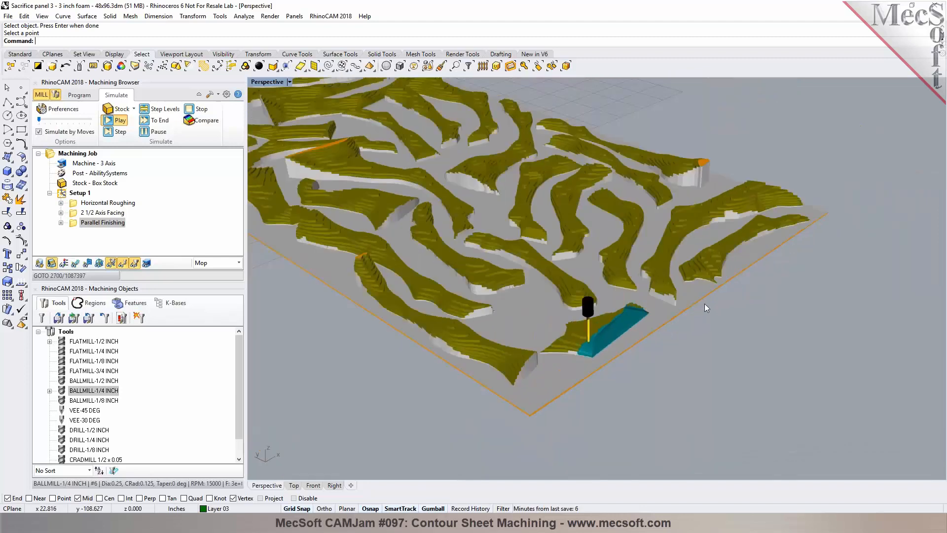
scroll(585, 357, "up", 3)
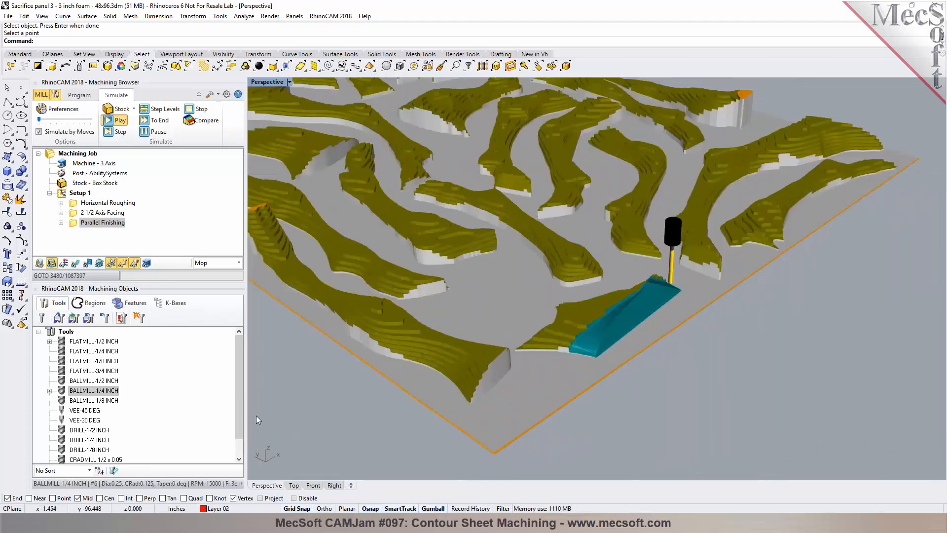
Step: Increase the simulation speed and run the Parallel Finishing simulation to the end
left_click_drag(39, 119, 78, 120)
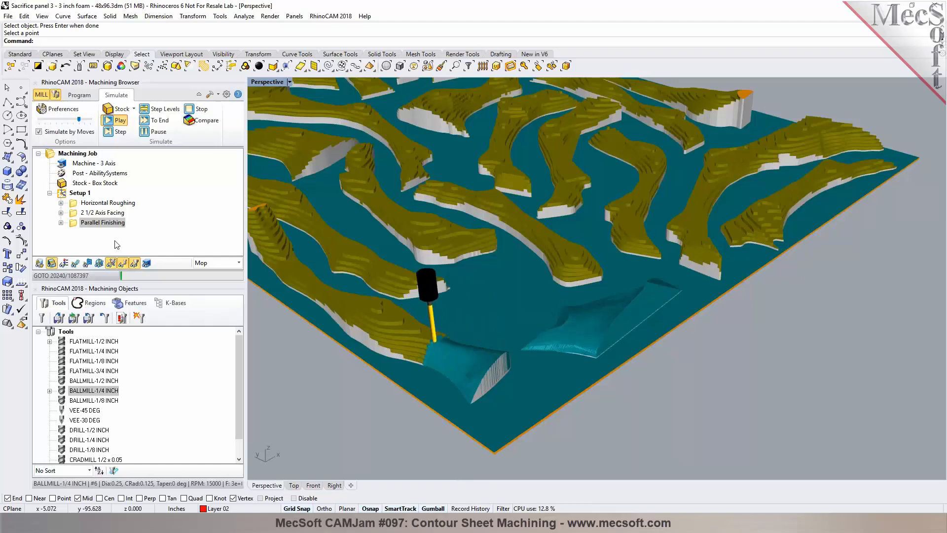
left_click(147, 131)
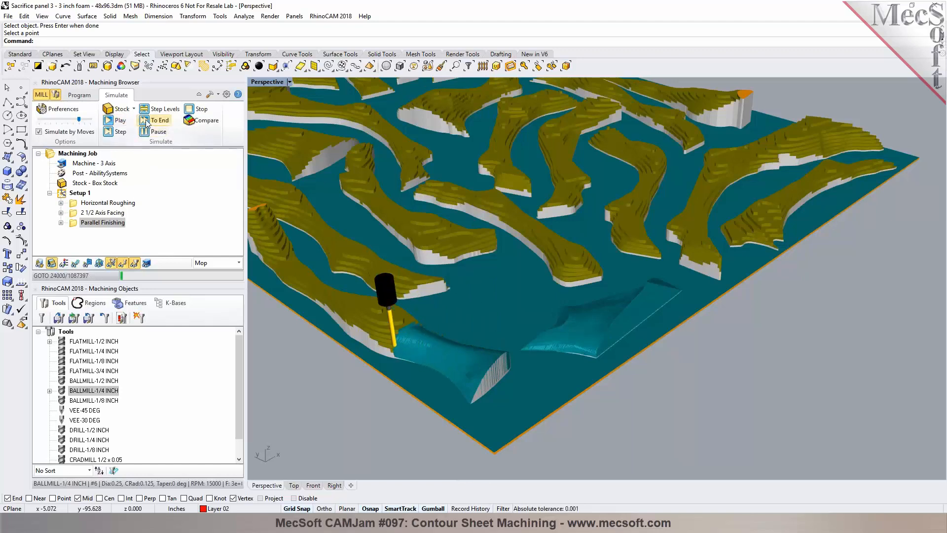
scroll(710, 284, "down", 3)
left_click(157, 121)
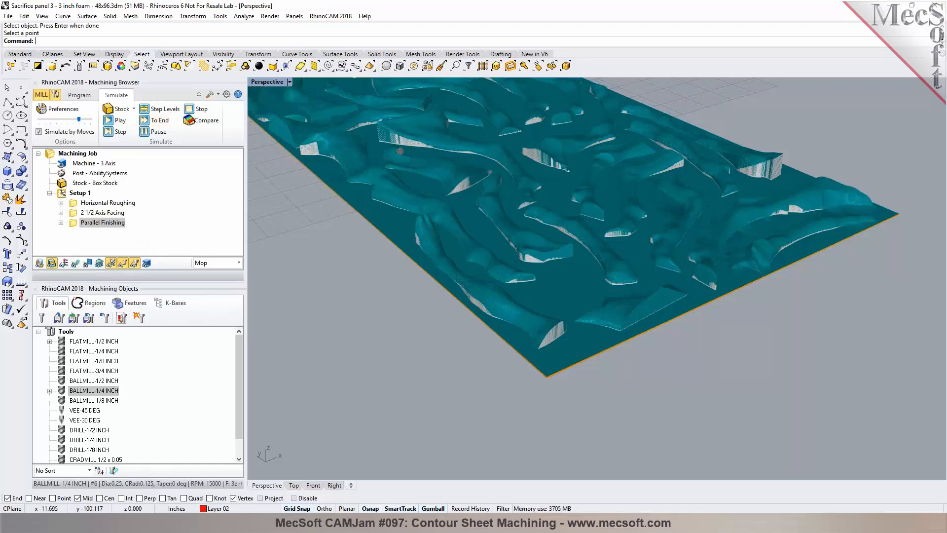
Step: Inspect the finished simulated stock from several angles and zoom levels
right_click_drag(625, 392, 442, 393)
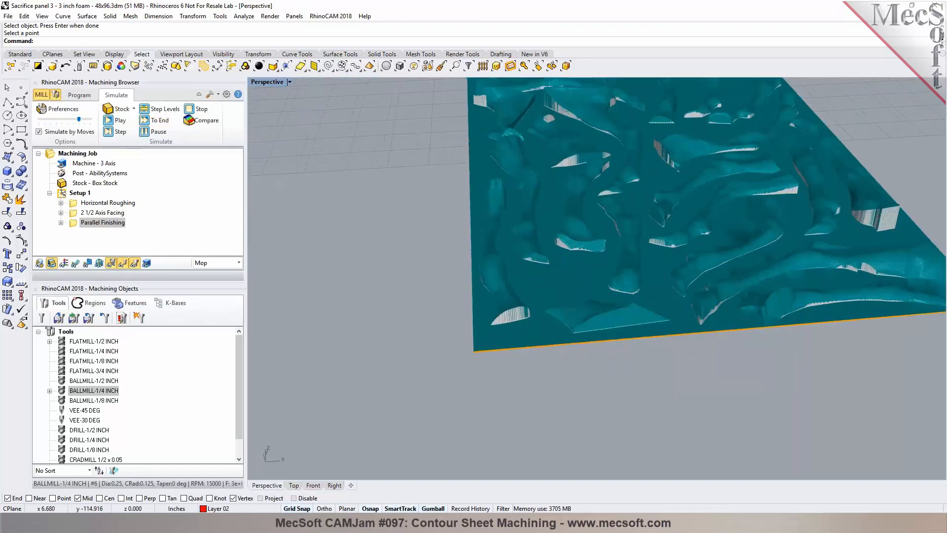
scroll(440, 394, "down", 8)
scroll(621, 182, "up", 4)
right_click_drag(417, 239, 463, 229)
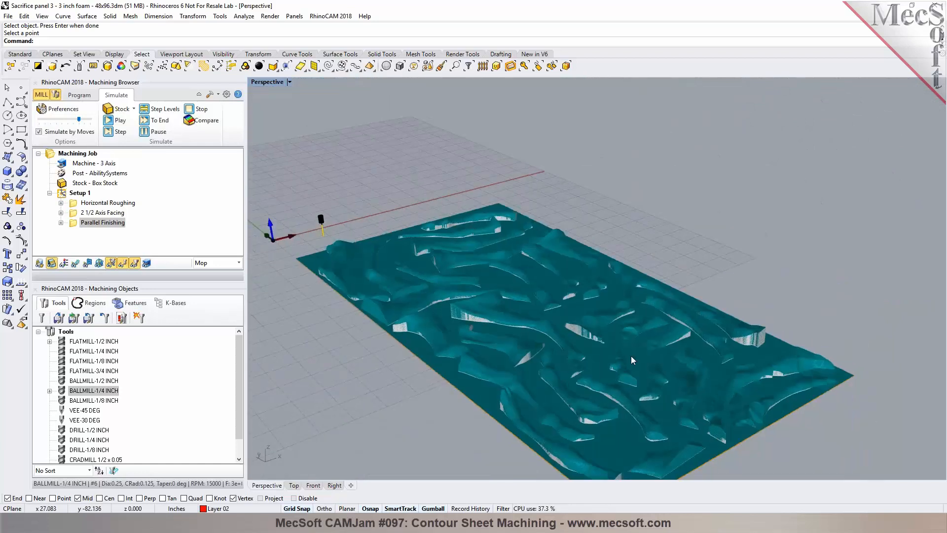
scroll(514, 298, "up", 10)
scroll(460, 356, "down", 2)
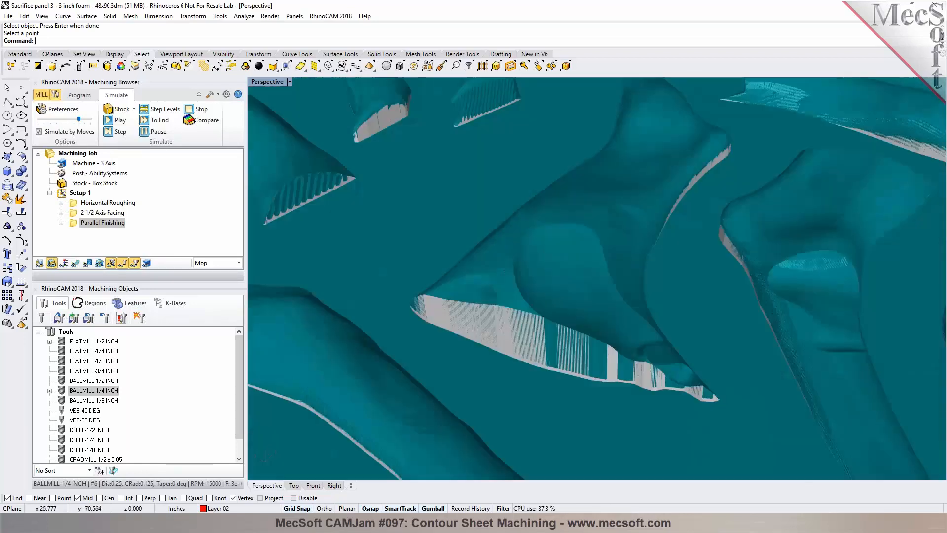
scroll(575, 215, "down", 6)
scroll(572, 218, "down", 6)
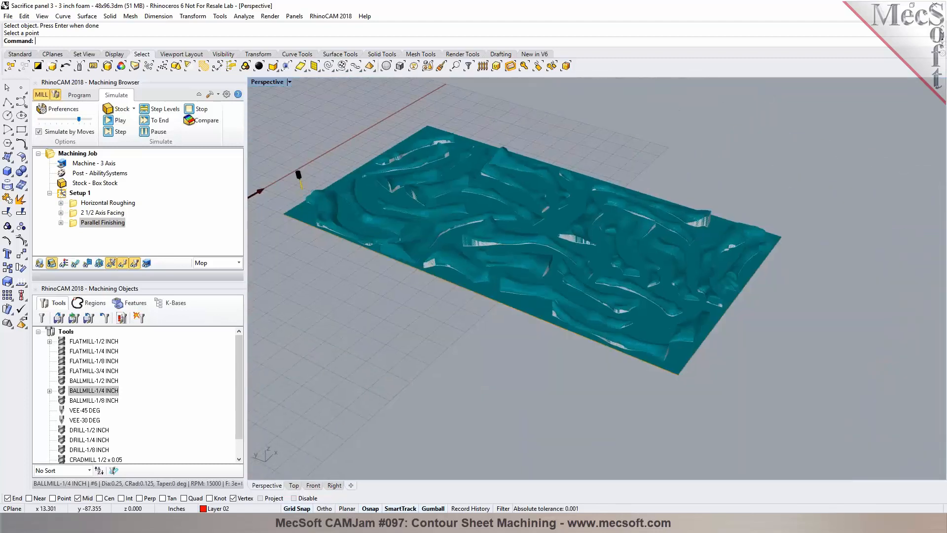
Step: Save the Rhino document
left_click(79, 95)
left_click(21, 55)
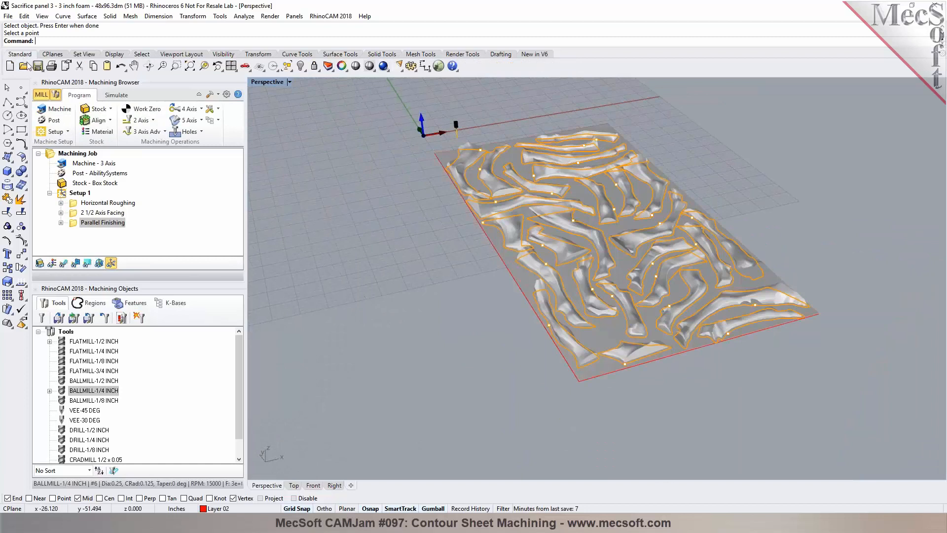
left_click(37, 65)
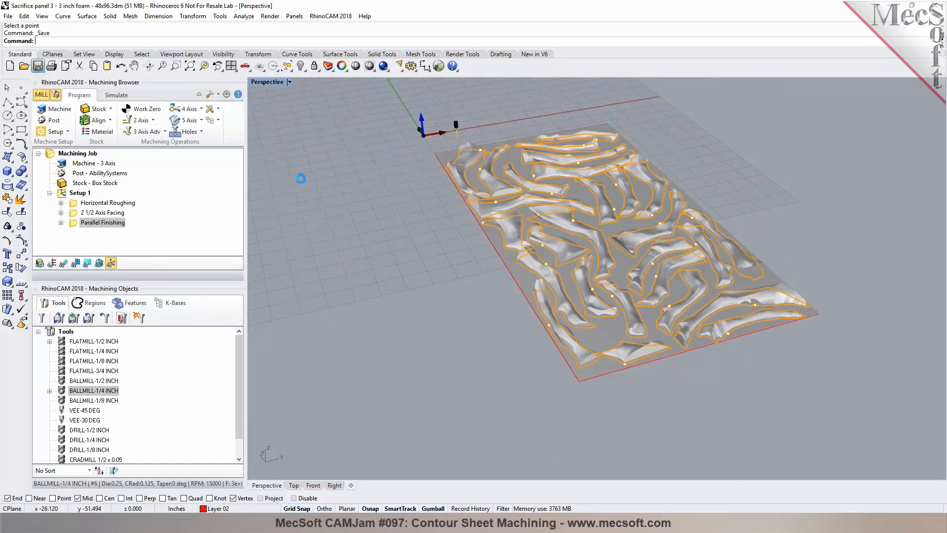
Step: Save the machining operations to a knowledge base file named Sacrifice panel 3 - 3 inch foam - 48x96.vkb
left_click(218, 121)
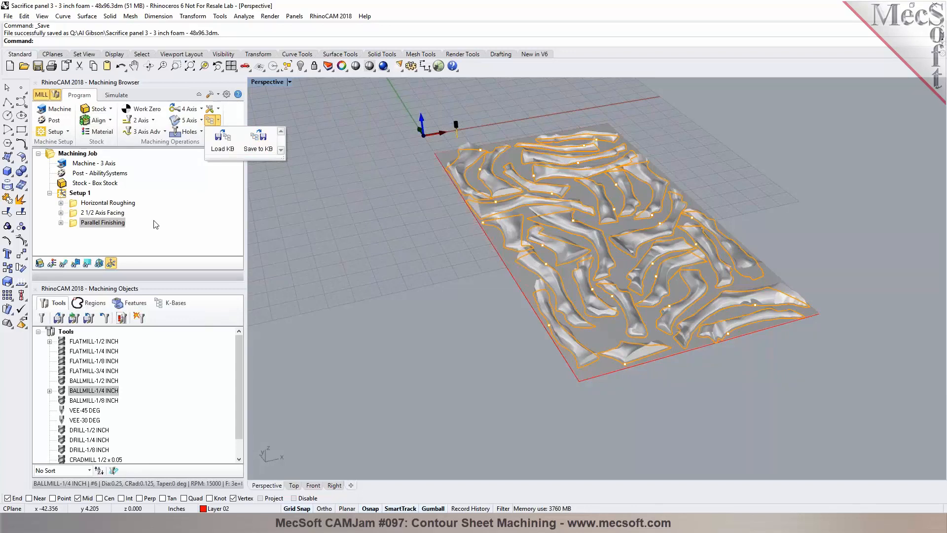
left_click(262, 146)
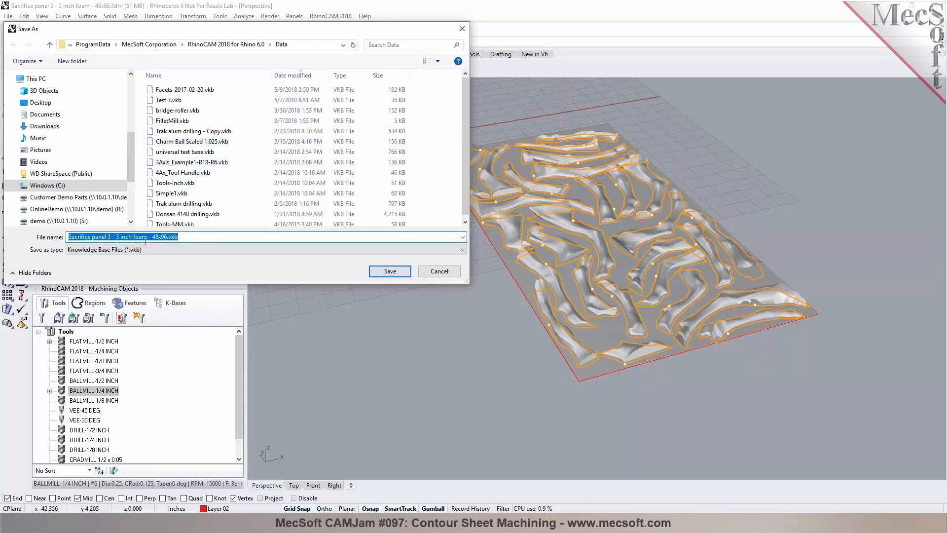
left_click(390, 271)
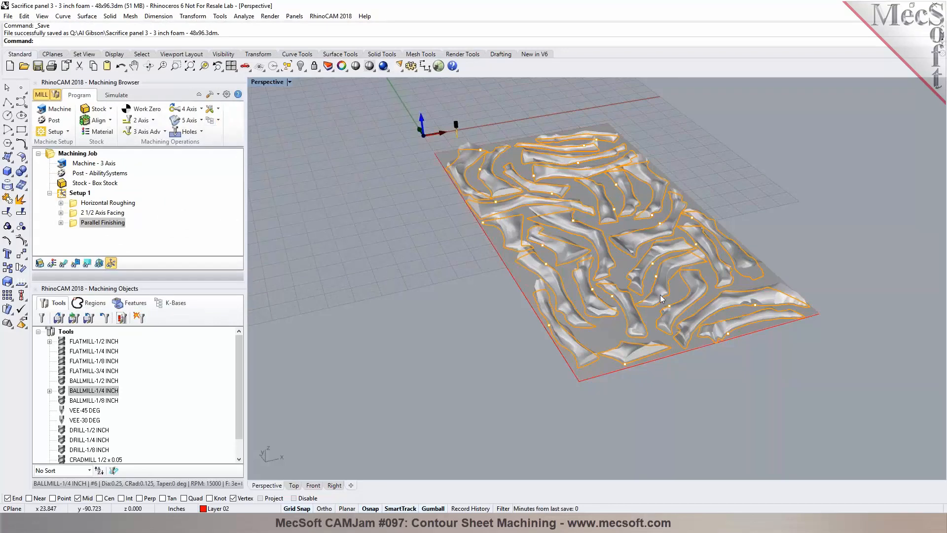
Step: Load the Sacrifice panel 3 - 3 inch foam - 48x96 knowledge base into the K-Bases list
left_click(218, 122)
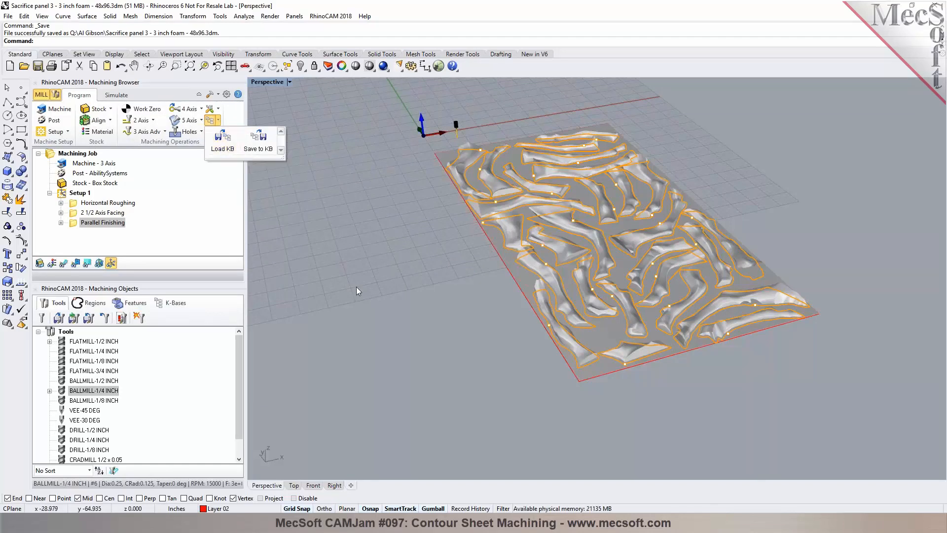
left_click(74, 224)
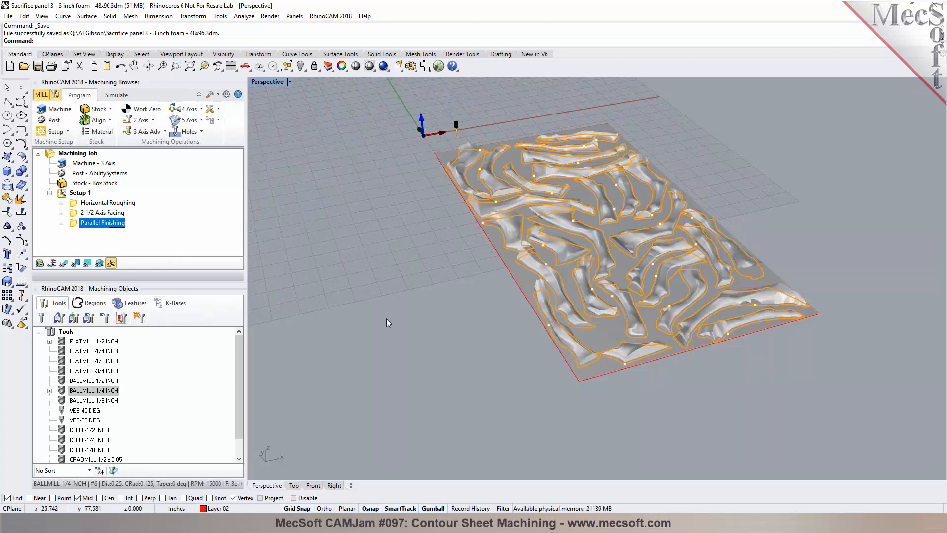
left_click(172, 303)
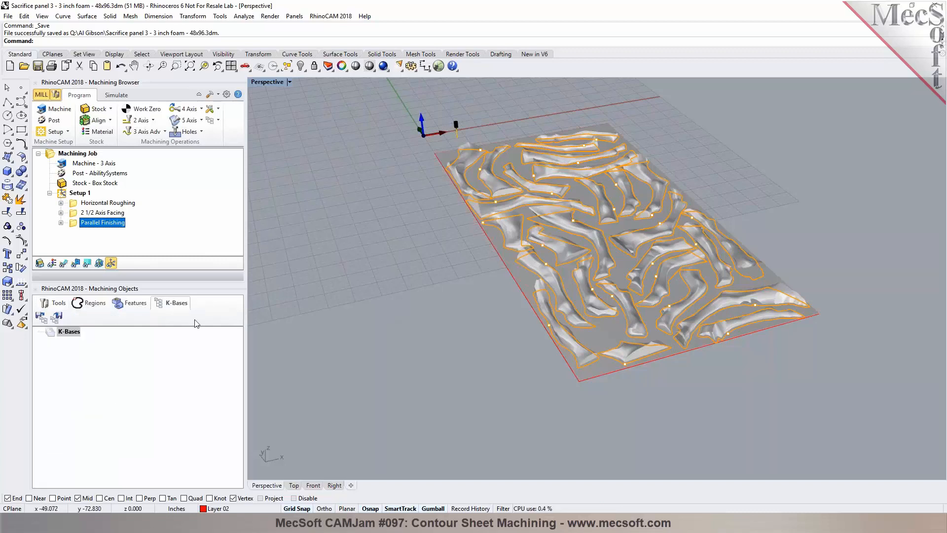
left_click(41, 317)
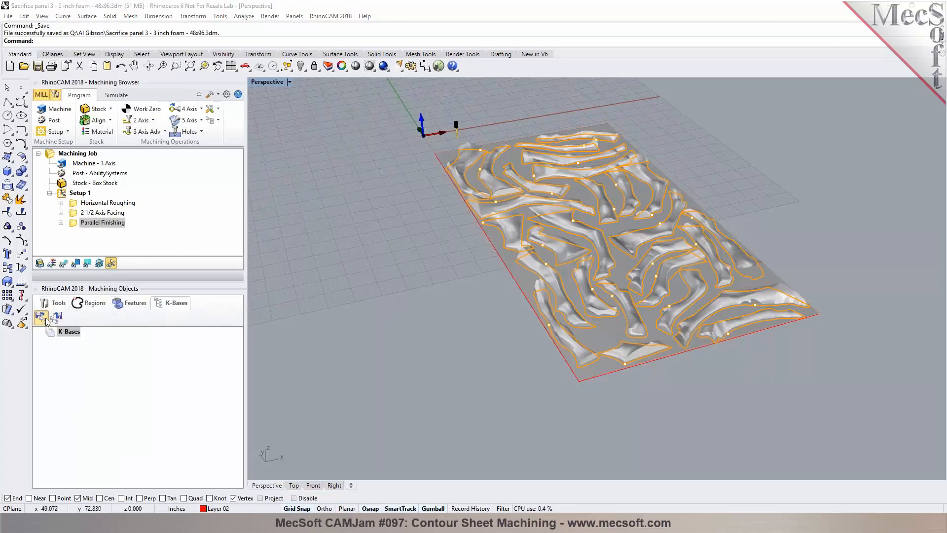
left_click(175, 93)
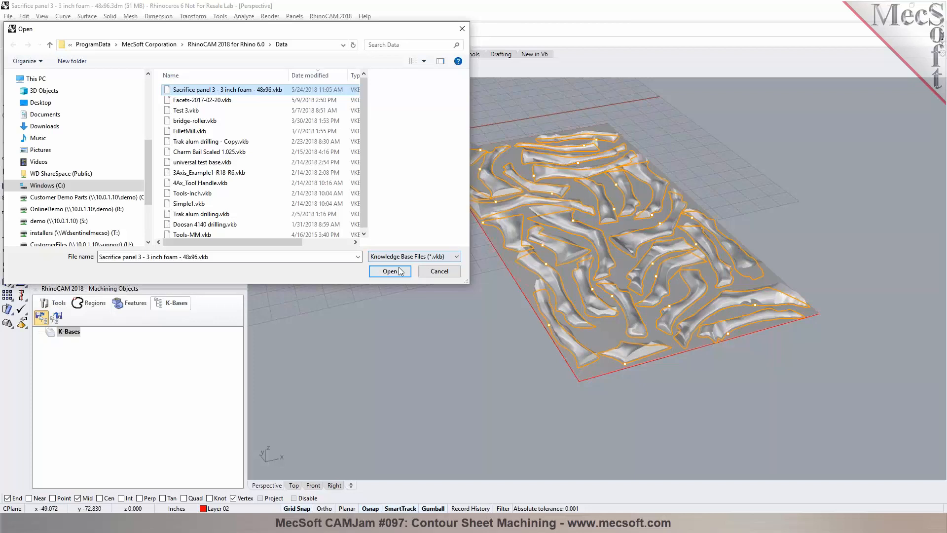
left_click(397, 270)
Step: Open the Horizontal Roughing selection rules in the knowledge base and review its layer filters
left_click(101, 350)
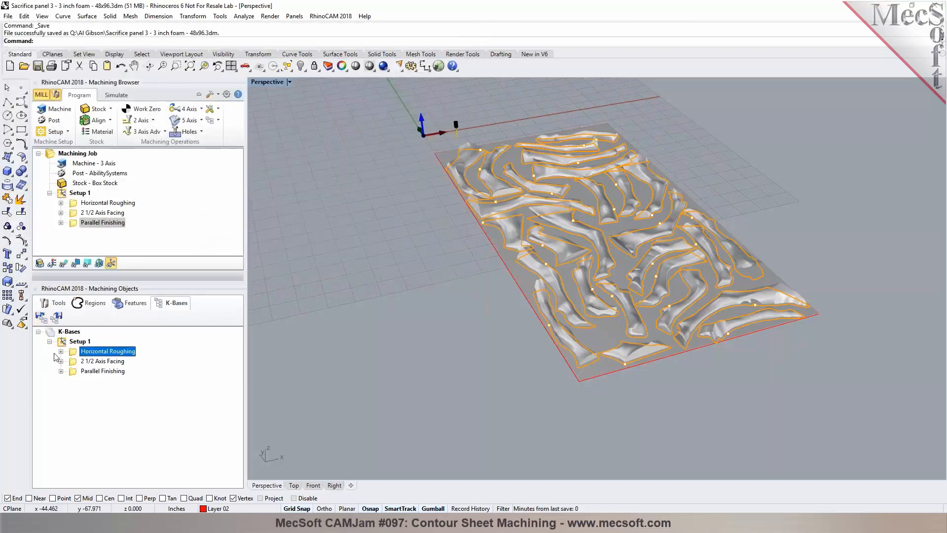
left_click(61, 351)
double_click(84, 364)
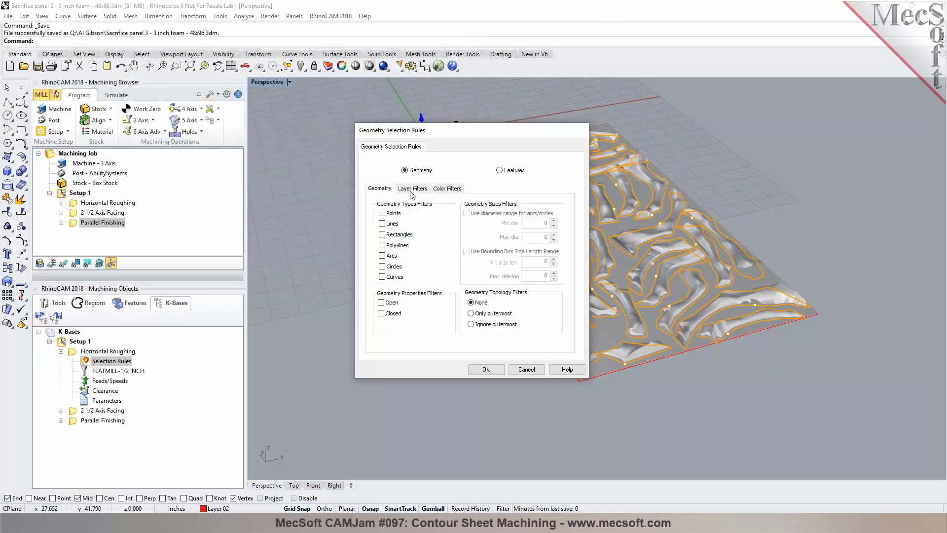
left_click(414, 189)
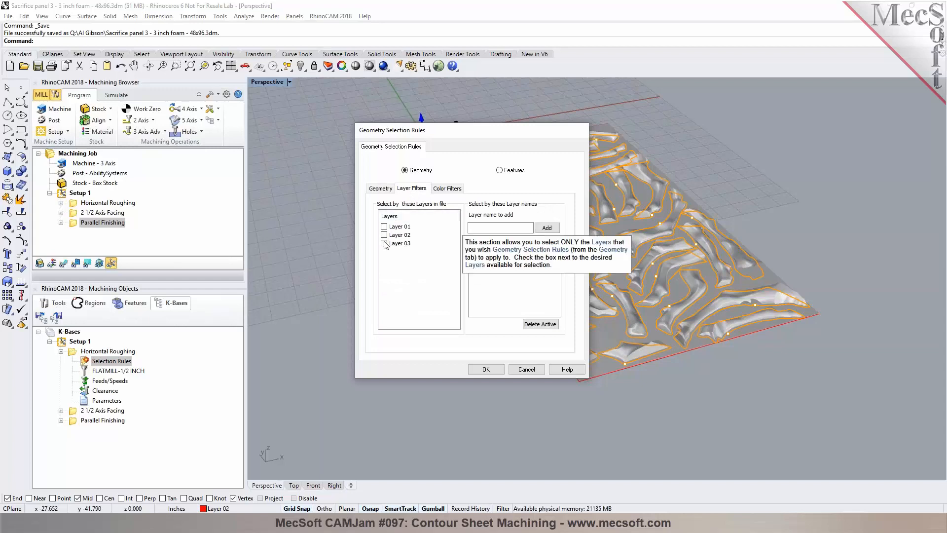
left_click(486, 369)
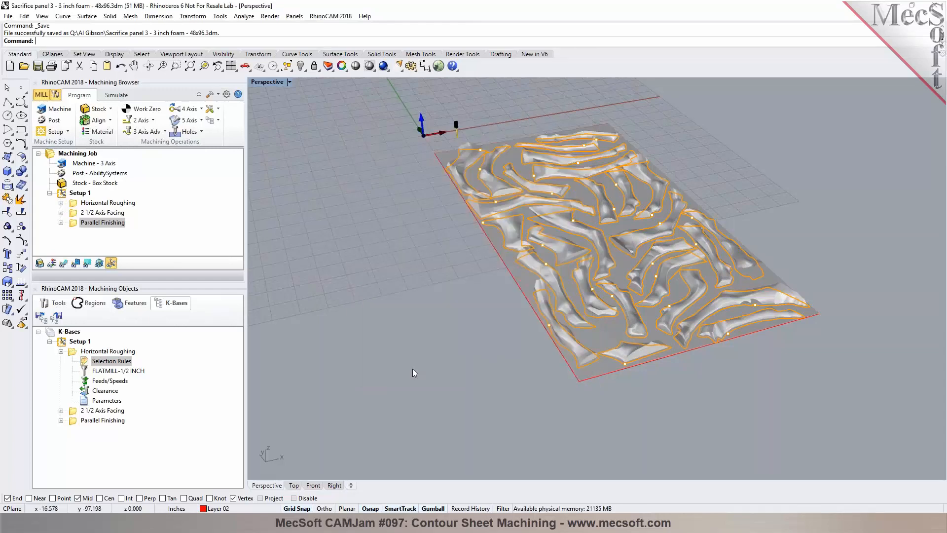
Step: Set the 2 1/2 Axis Facing knowledge-base selection rules to filter by Layer 01
left_click(103, 410)
left_click(60, 411)
left_click(90, 422)
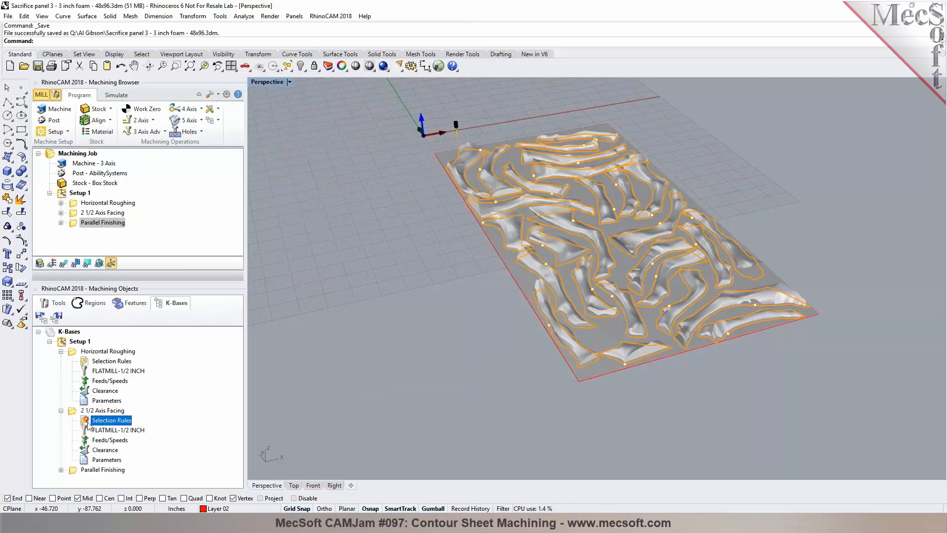
double_click(88, 423)
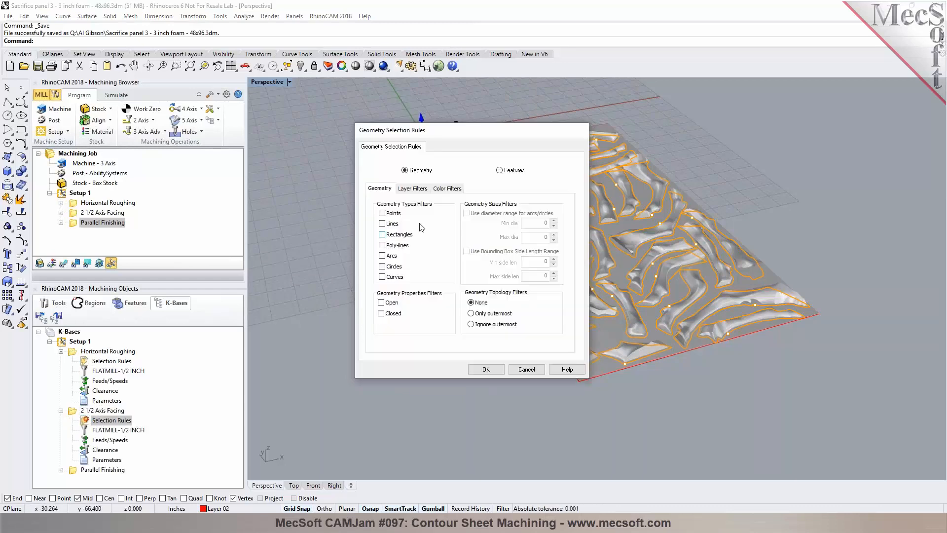
left_click(412, 189)
left_click(384, 226)
left_click(485, 369)
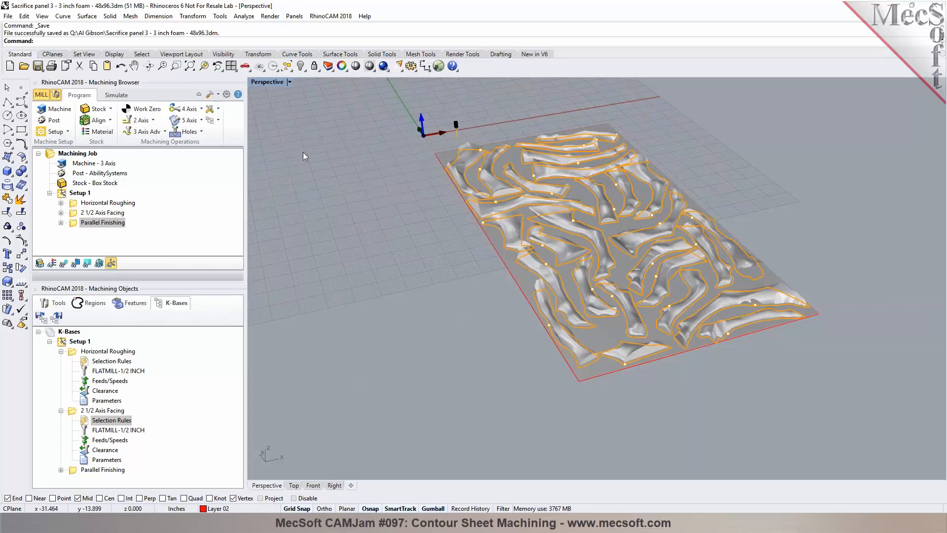
Step: Check the document's layers and set the 2 1/2 Axis Facing selection rules to filter only Layer 02
left_click(328, 65)
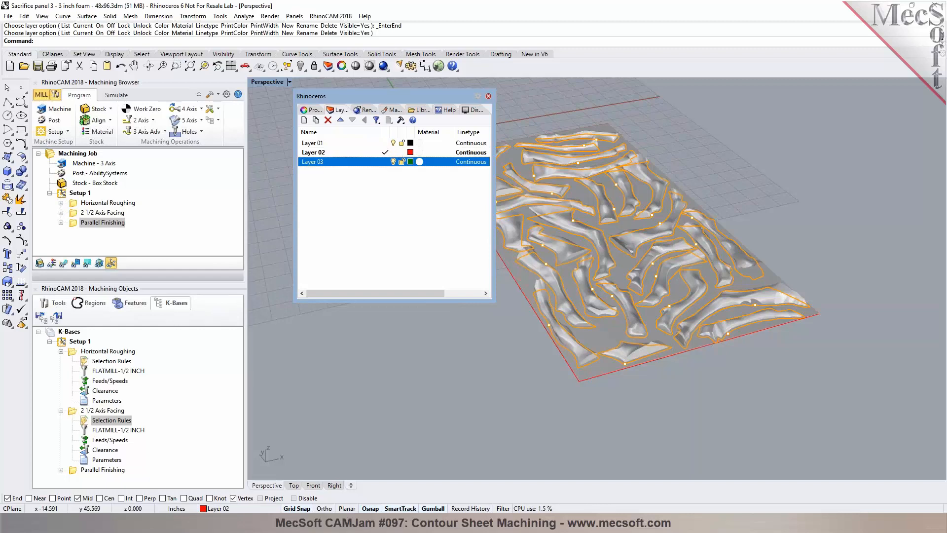
double_click(112, 420)
left_click(412, 188)
left_click(384, 234)
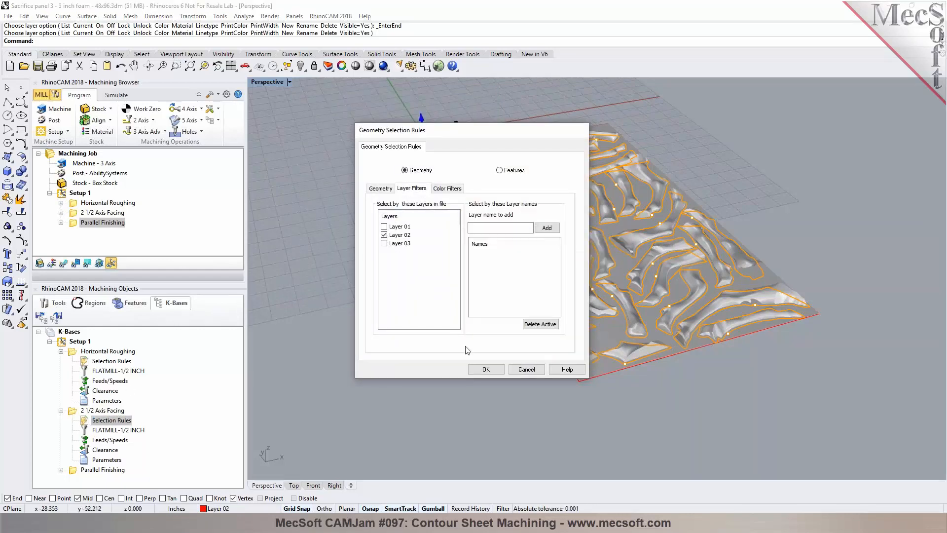
left_click(486, 369)
double_click(86, 363)
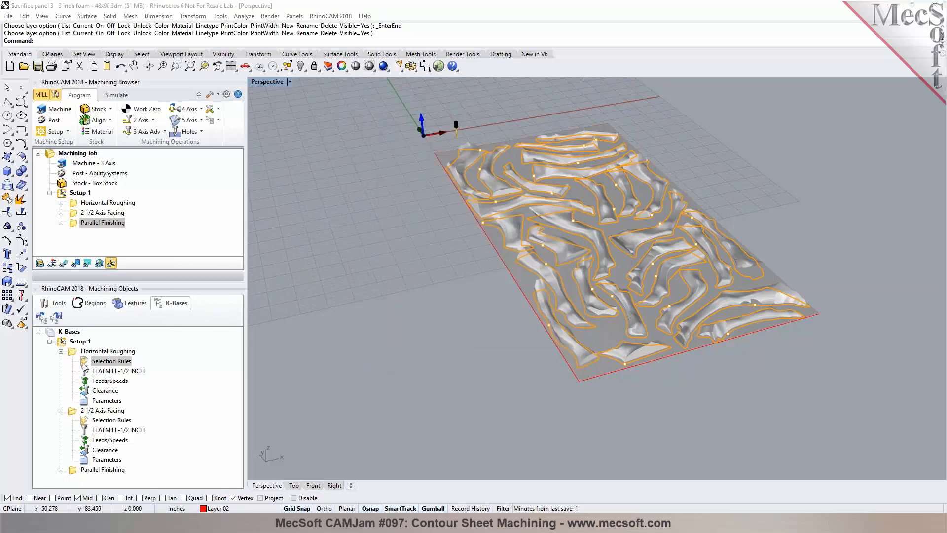
left_click(415, 190)
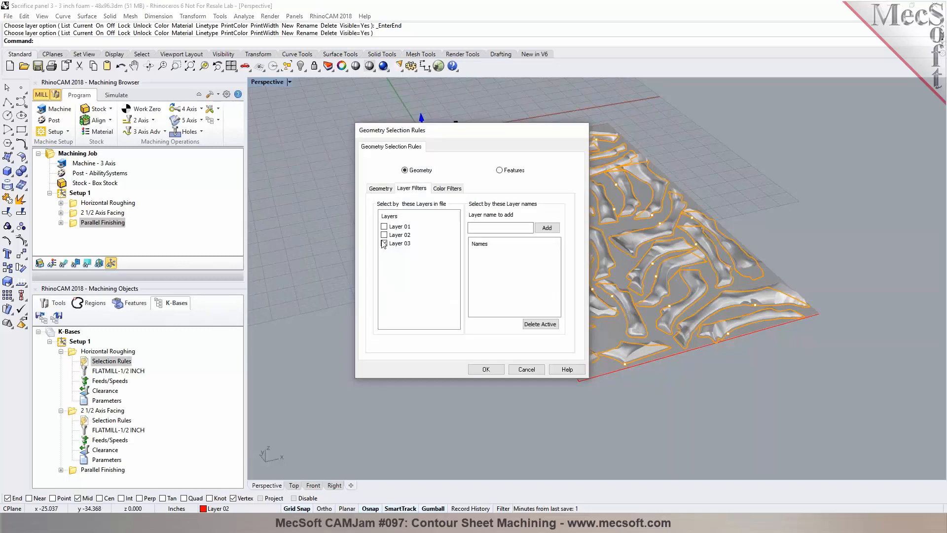
left_click(527, 370)
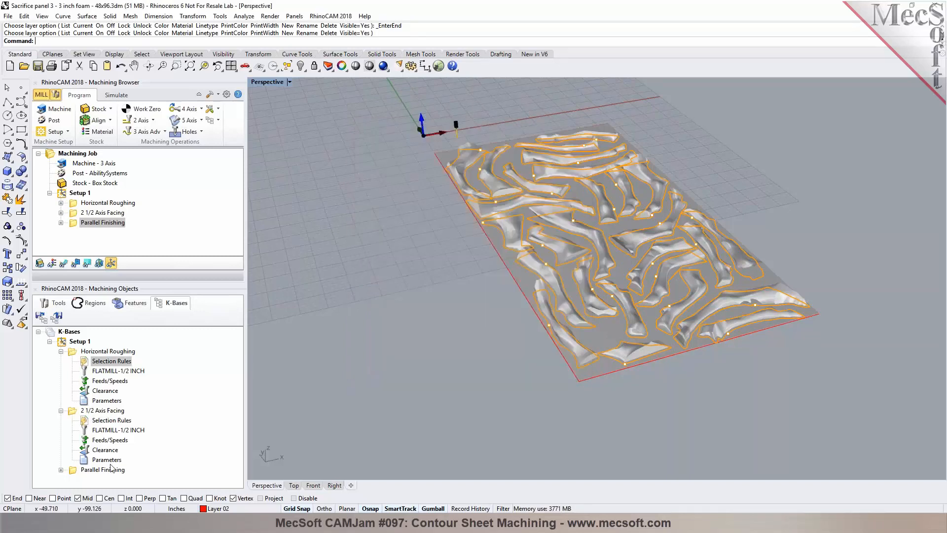
Step: Set the Parallel Finishing knowledge-base selection rules to filter only Layer 03
left_click(61, 351)
left_click(81, 420)
left_click(61, 420)
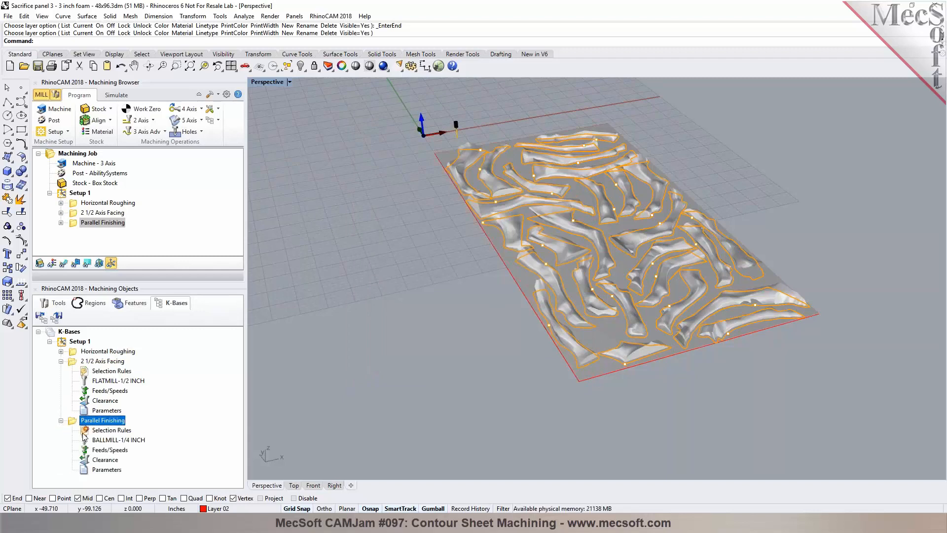
left_click(91, 430)
double_click(91, 431)
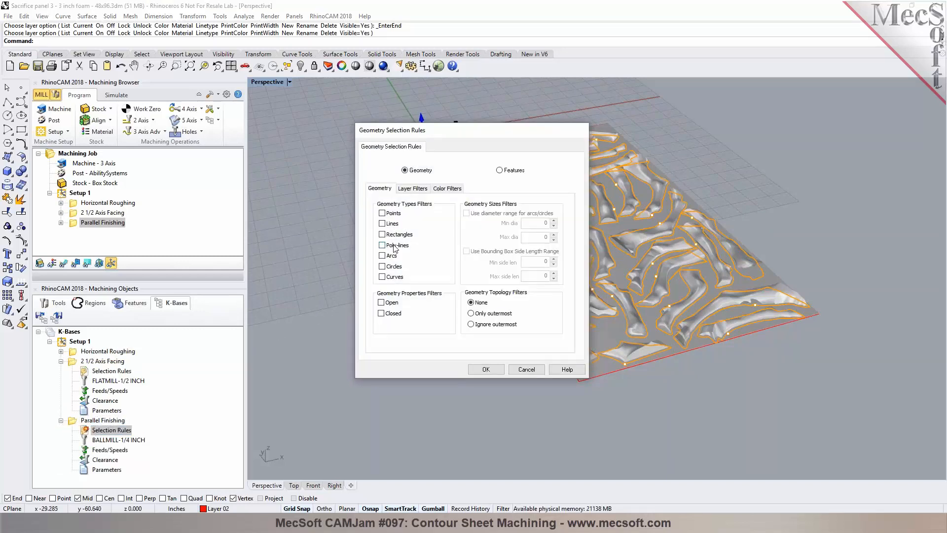
left_click(418, 189)
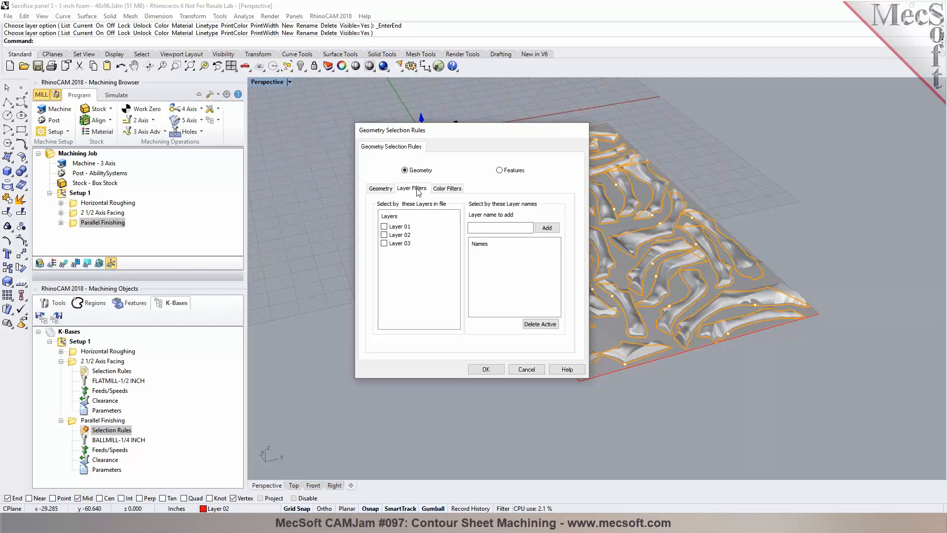
left_click(384, 243)
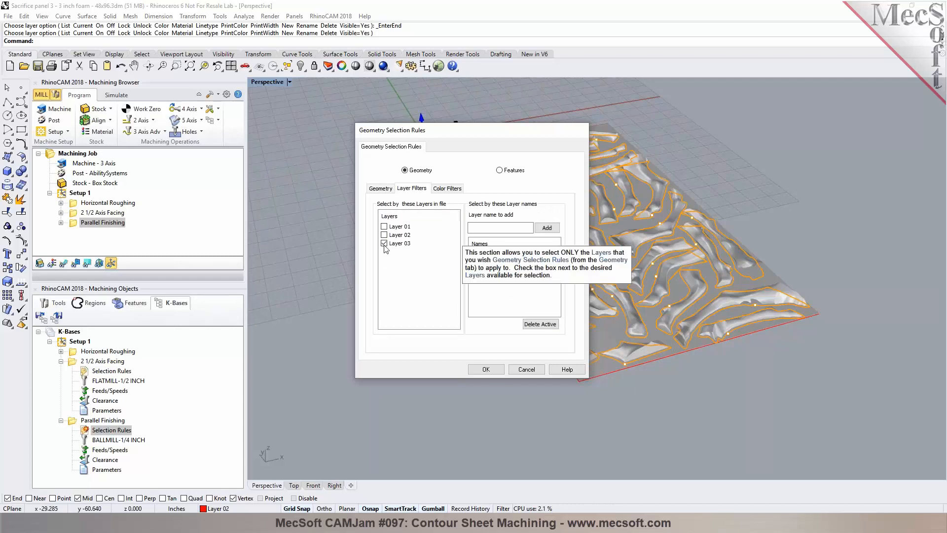
left_click(489, 372)
Step: Save the knowledge base as Sacrifice panel 3 - 3 inch foam - 48x96-WR
left_click(60, 361)
left_click(60, 371)
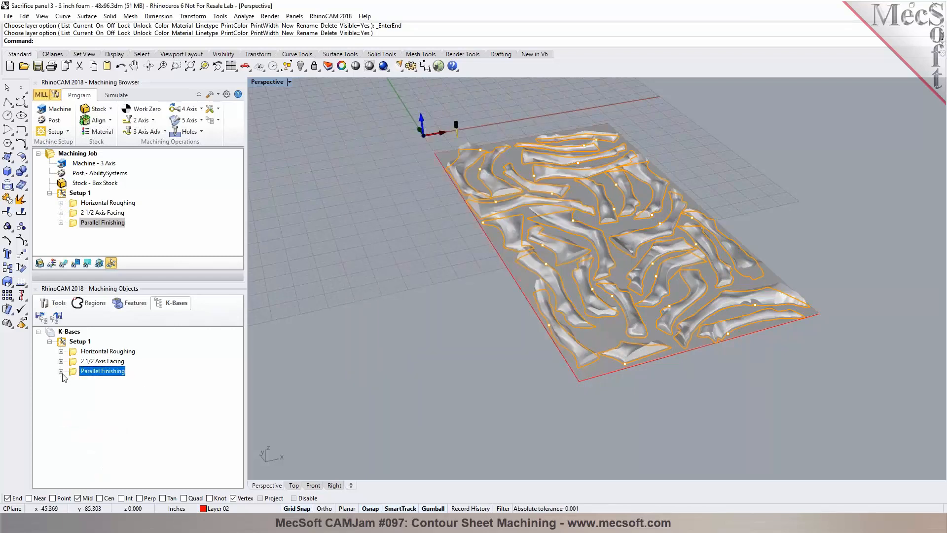
left_click(56, 317)
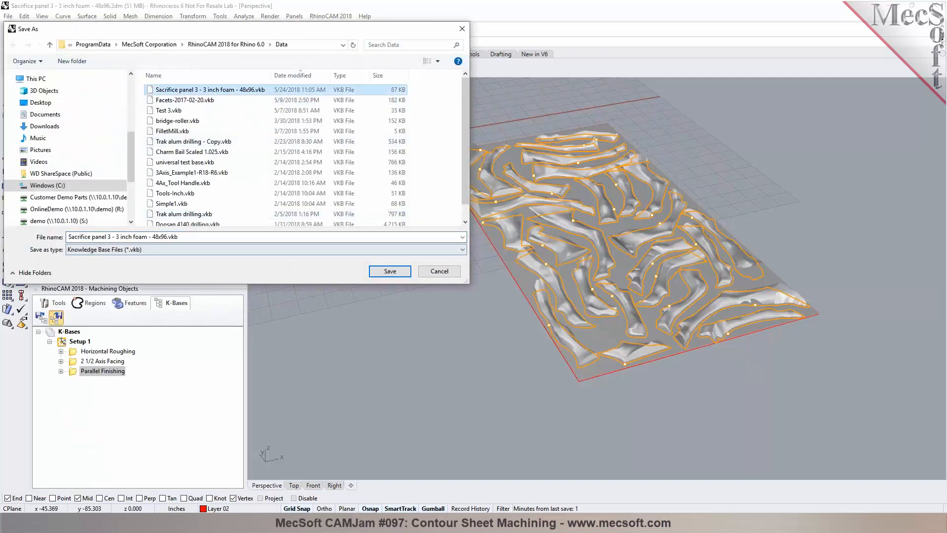
double_click(167, 237)
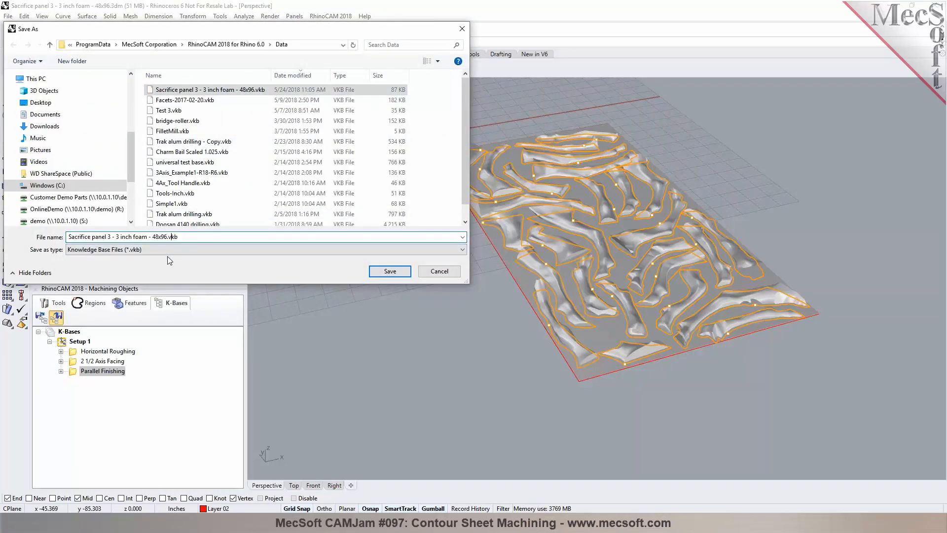
type("-WR")
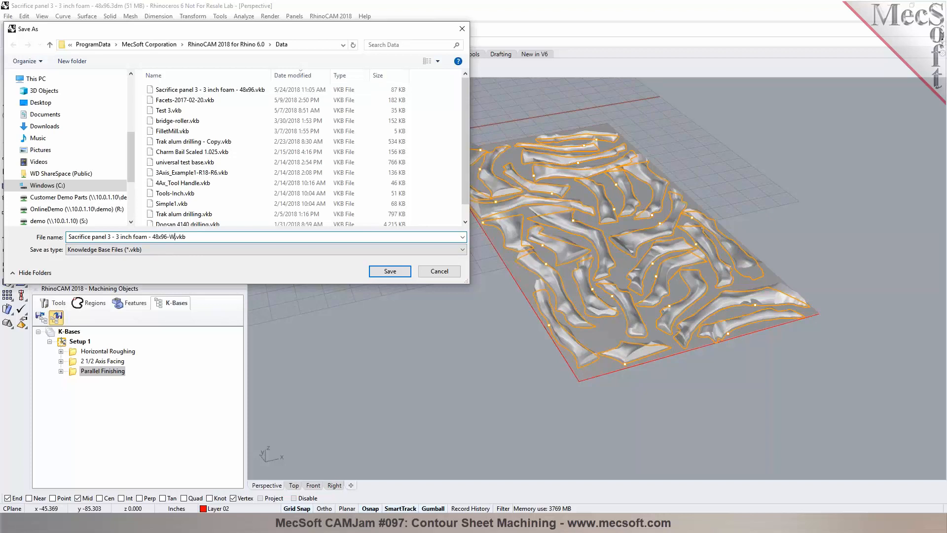
left_click(389, 272)
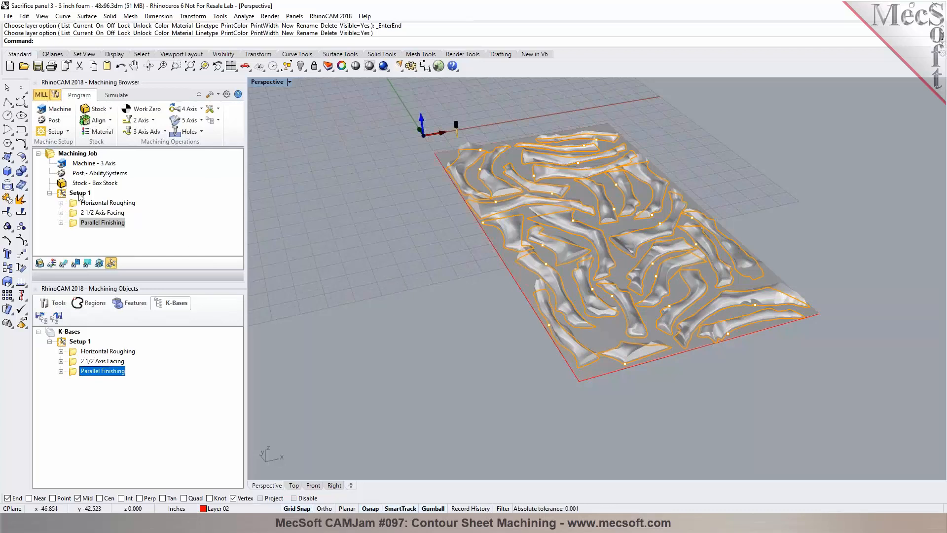
Step: Review the machining operations information for all operations in the job
left_click(78, 154)
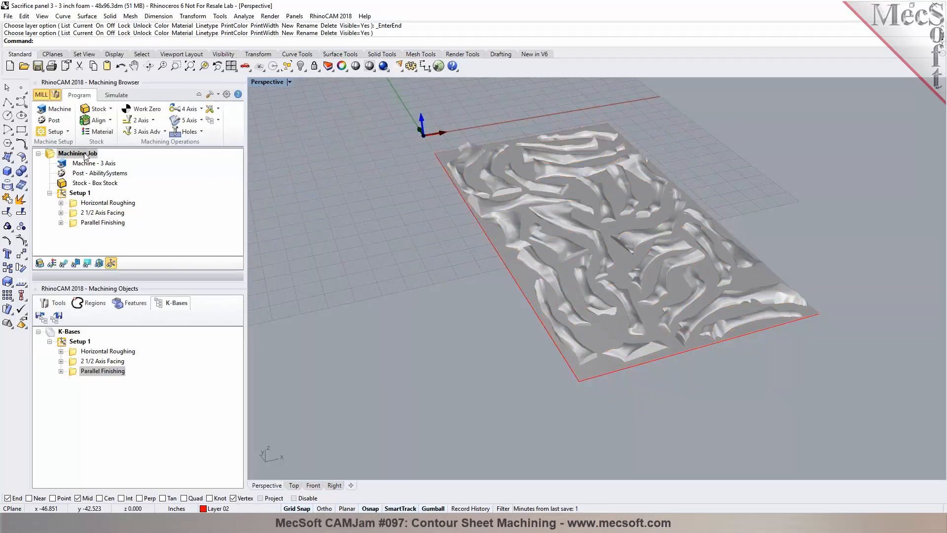
right_click(84, 156)
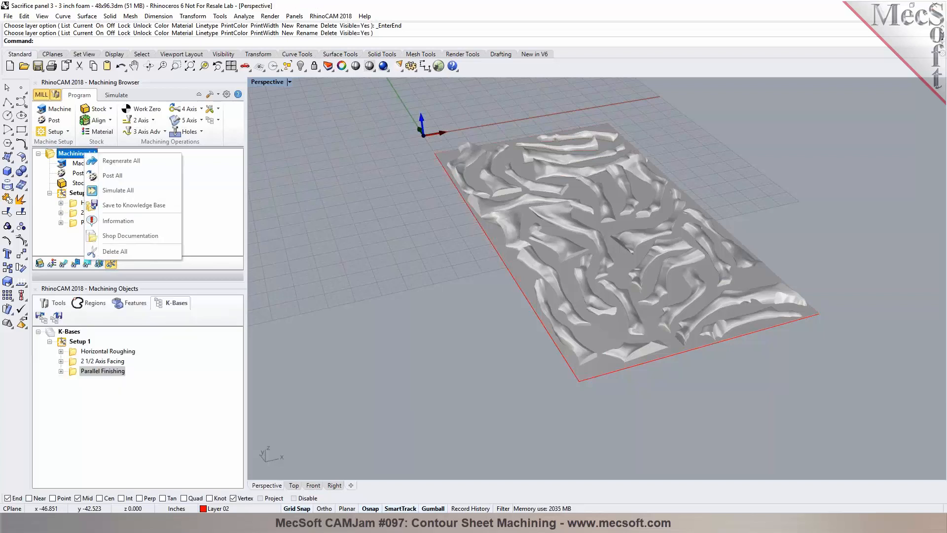
left_click(118, 220)
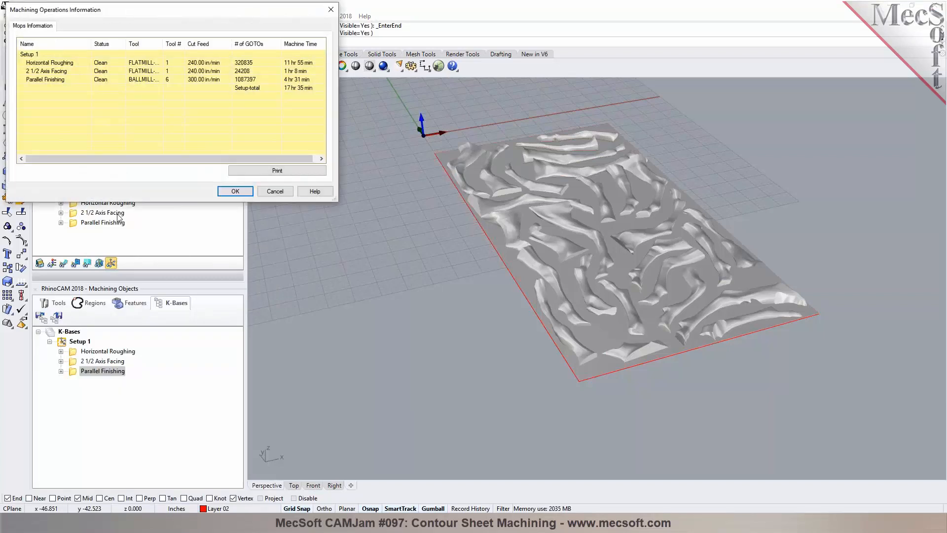
left_click(207, 63)
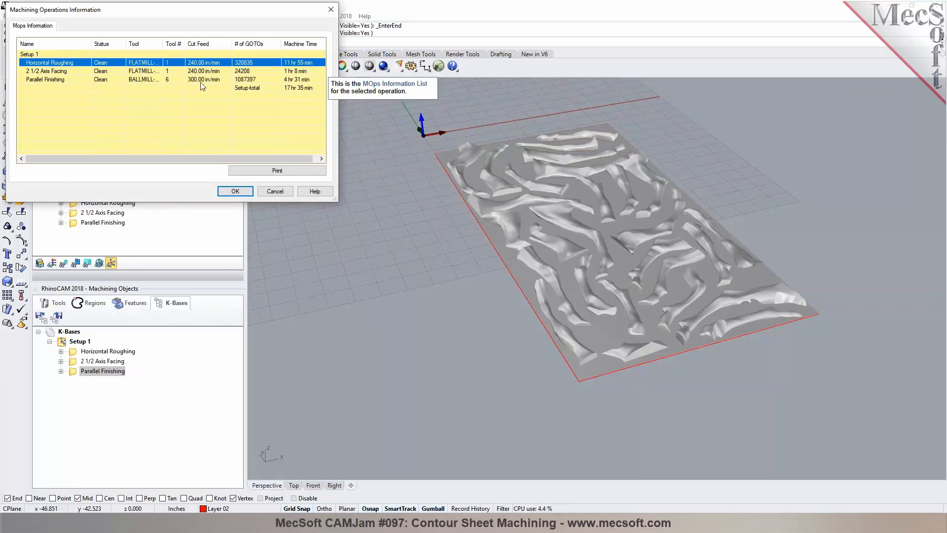
left_click(291, 80)
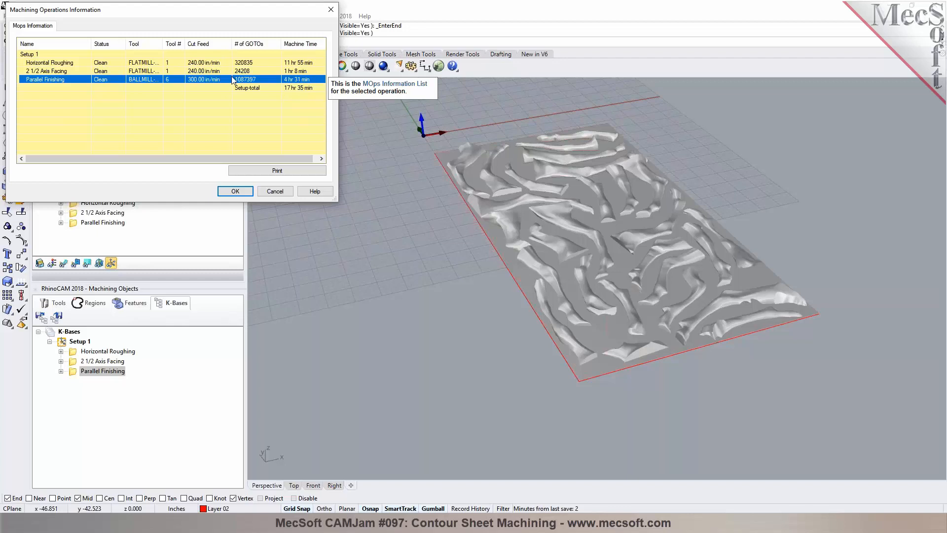
left_click(220, 63)
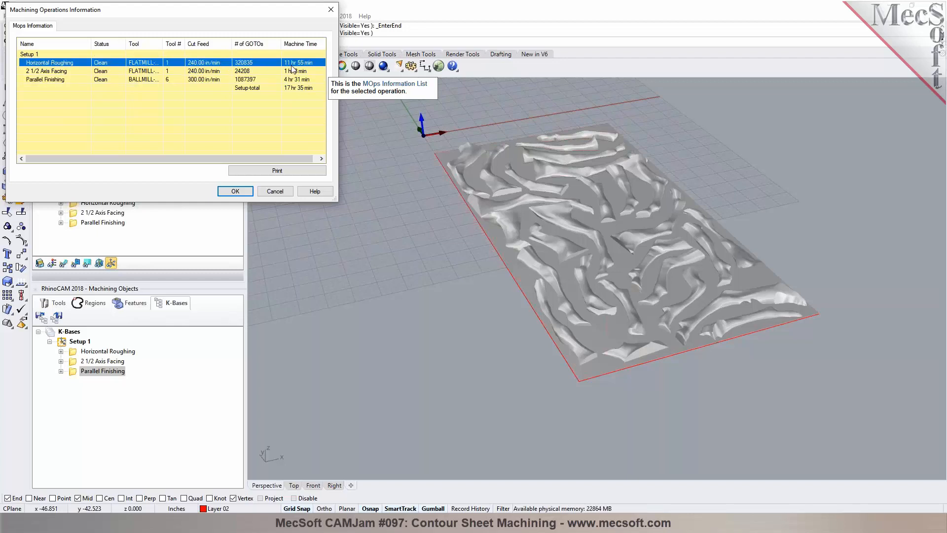
left_click(280, 192)
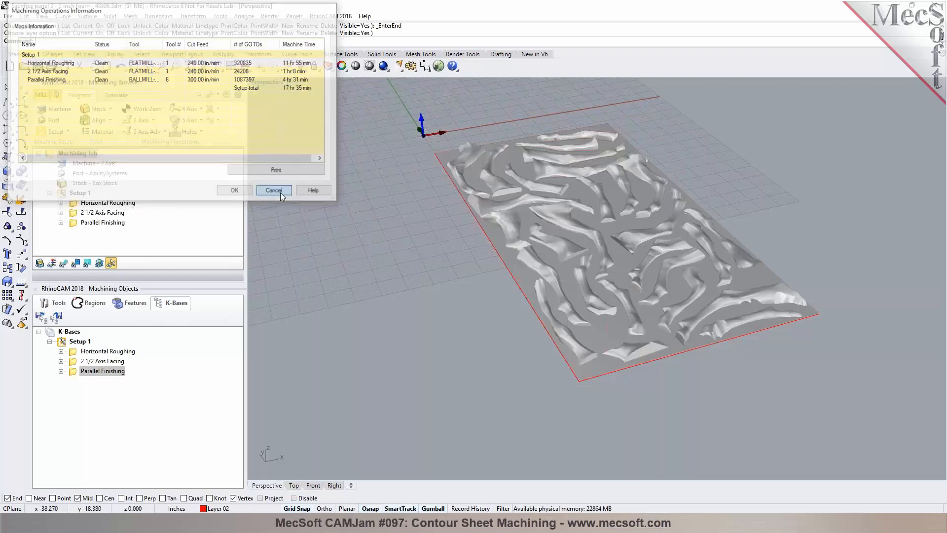
Step: Display the Horizontal Roughing toolpath on the panel
scroll(477, 129, "up", 5)
left_click(126, 204)
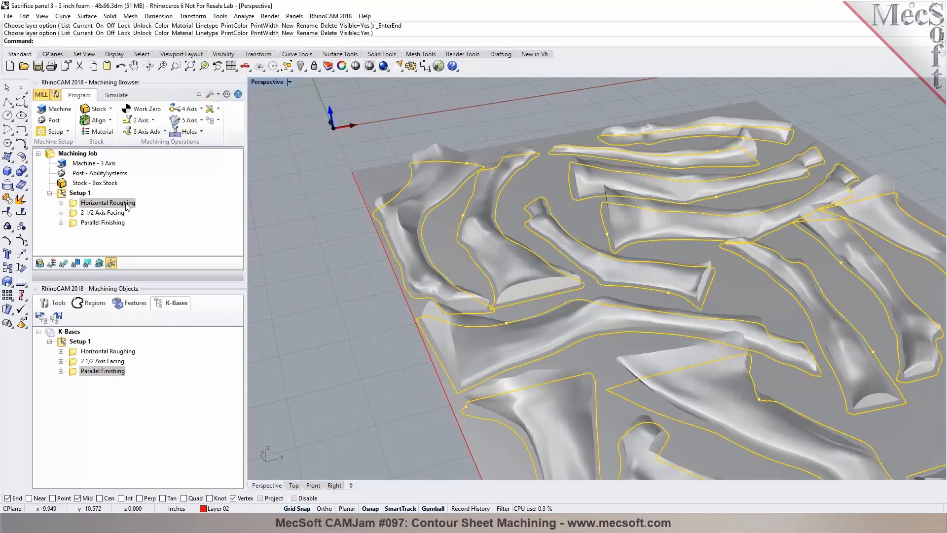
left_click(63, 263)
left_click(81, 204)
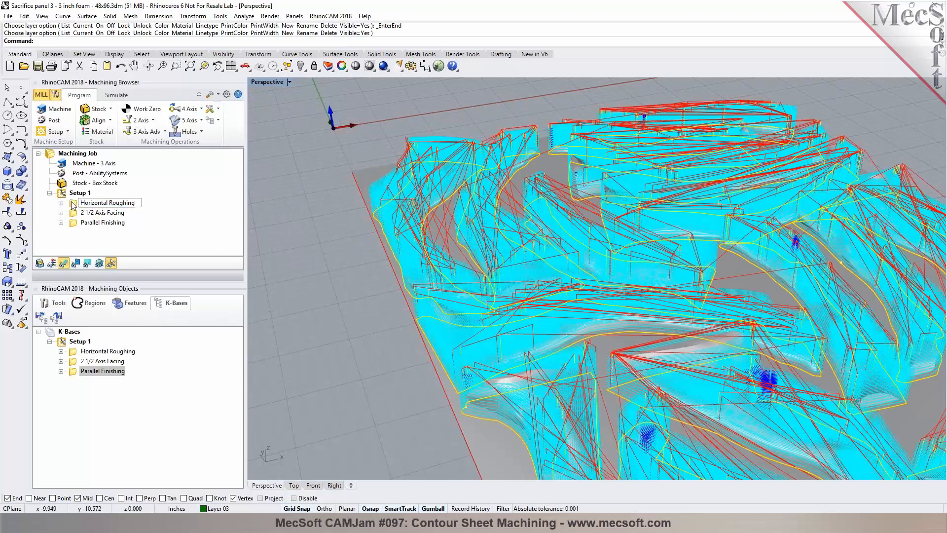
Step: Open the Horizontal Roughing operation and set its stepover to 50 % of tool diameter
double_click(73, 204)
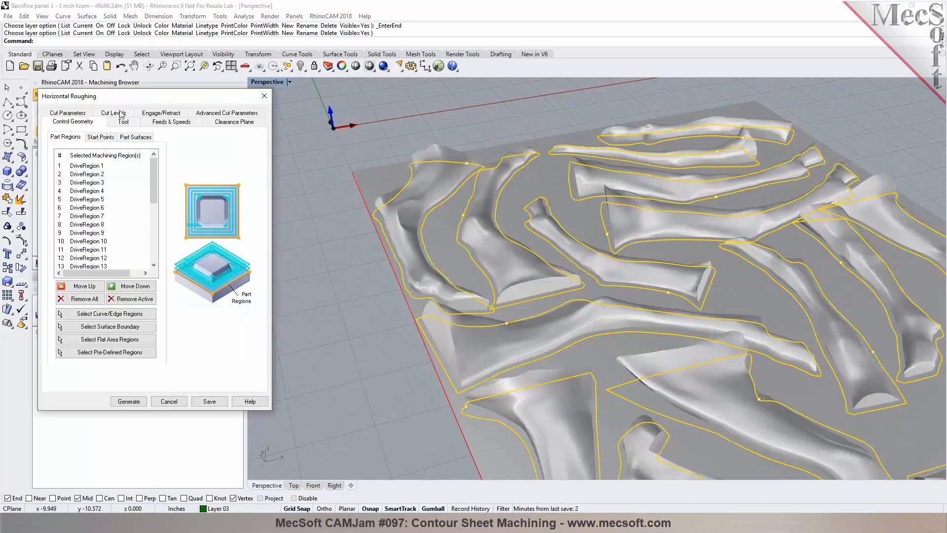
left_click(121, 113)
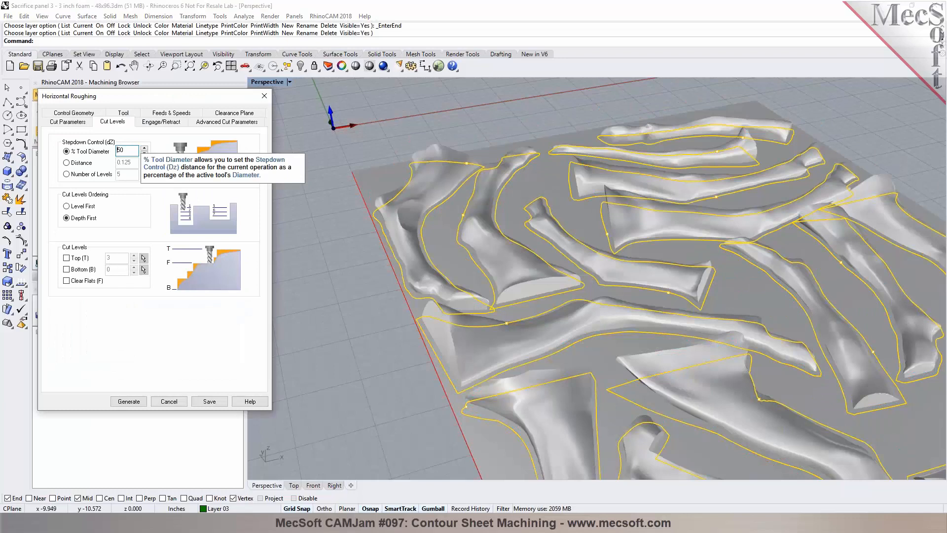
left_click(67, 122)
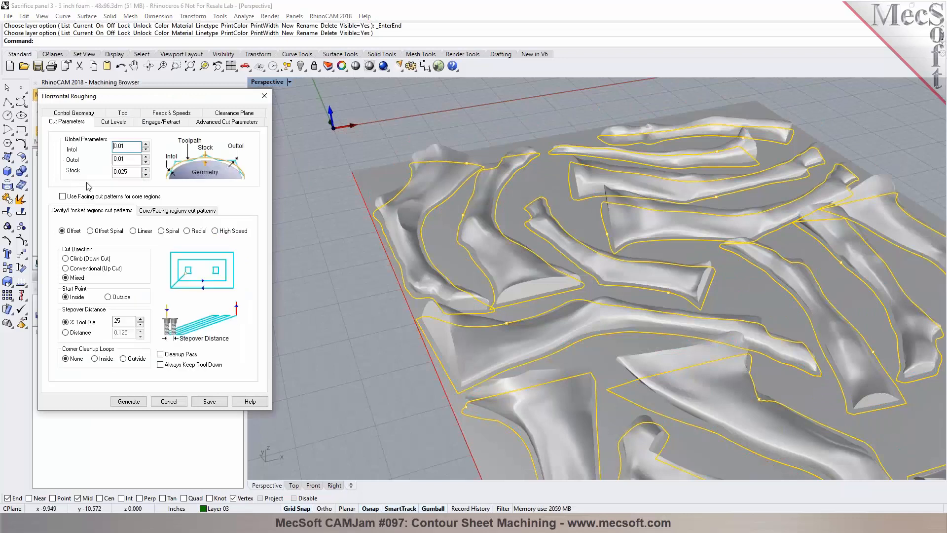
double_click(125, 320)
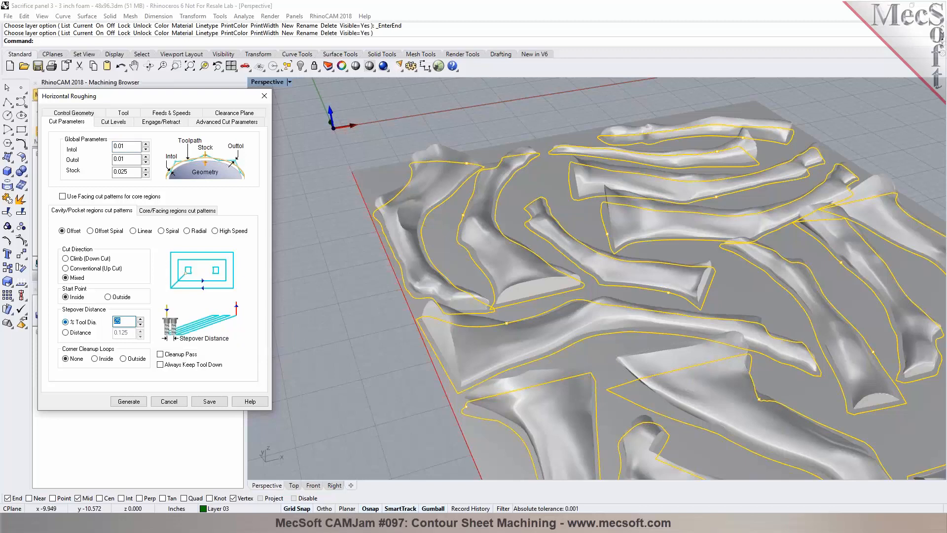
type("50")
Step: Set the Horizontal Roughing stepdown to a distance of 0.75 and regenerate the toolpath
left_click(113, 122)
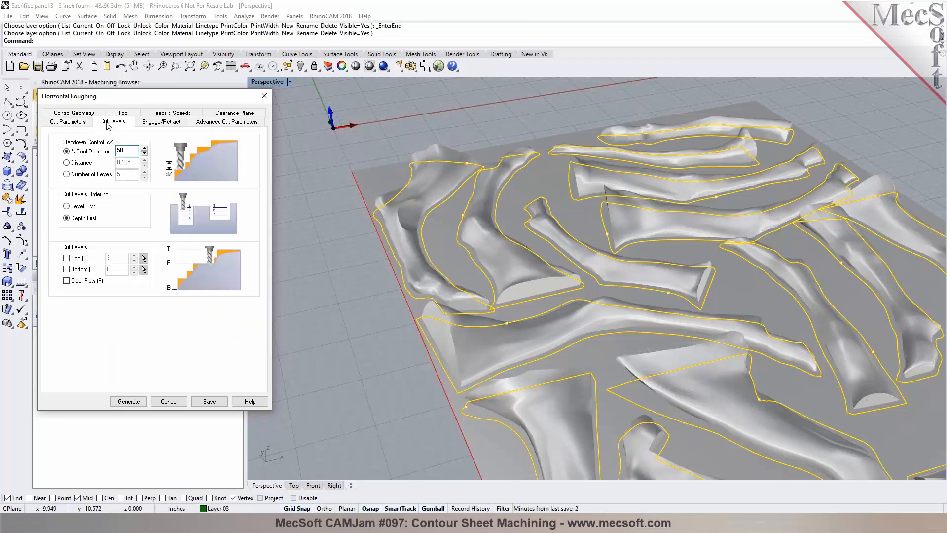
left_click(79, 164)
double_click(131, 163)
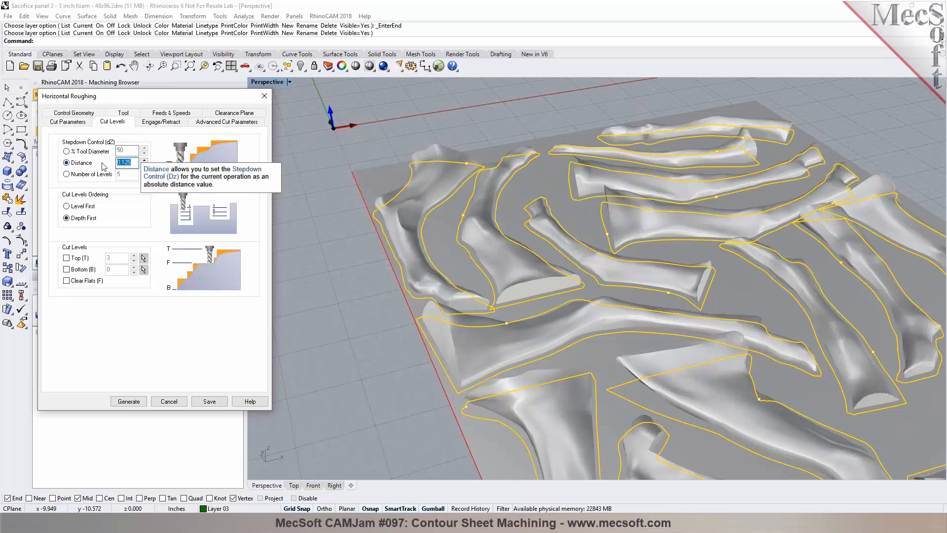
type("0.75")
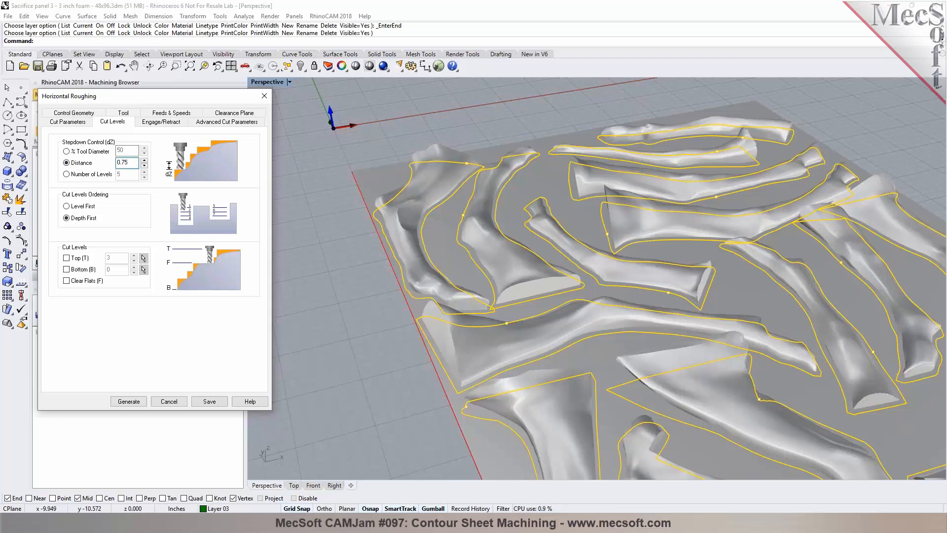
left_click(142, 401)
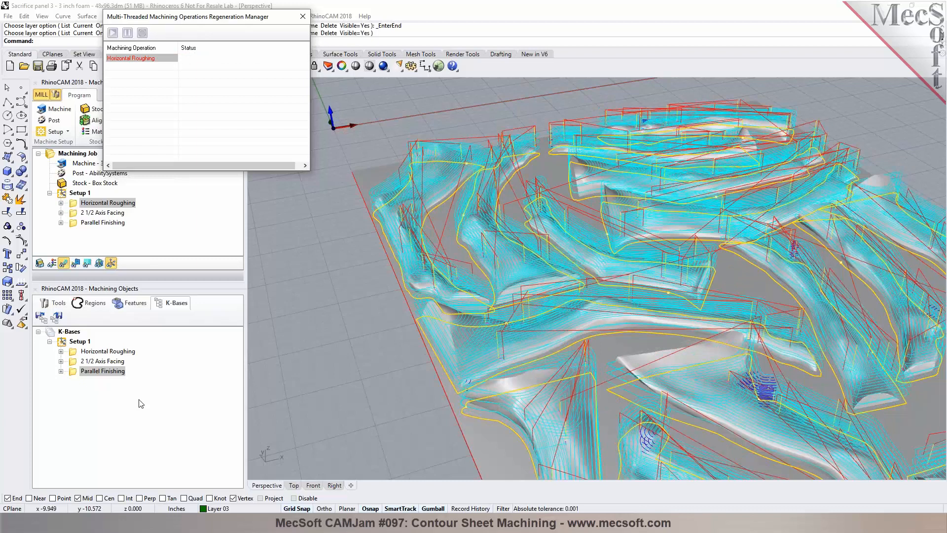
Step: Check the Horizontal Roughing operation's information
right_click_drag(409, 335, 377, 322)
right_click(119, 204)
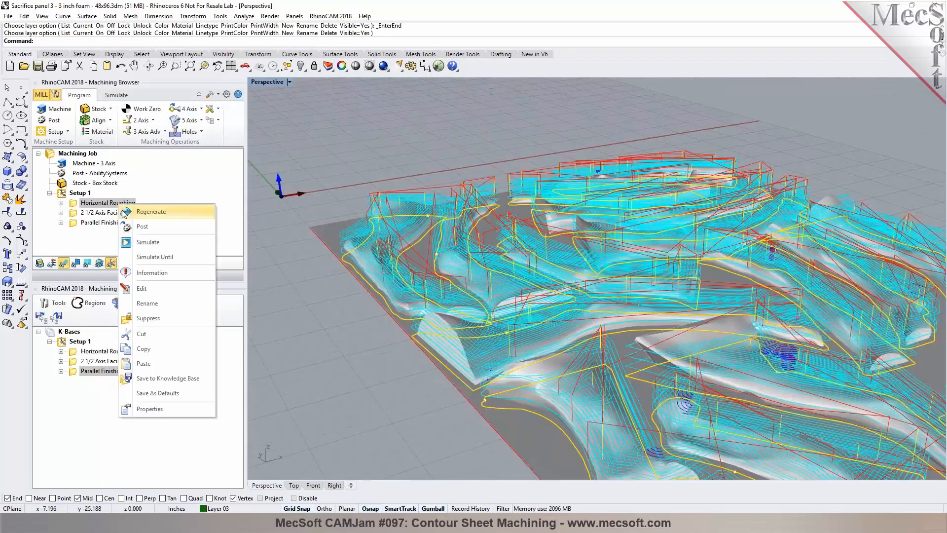
left_click(148, 273)
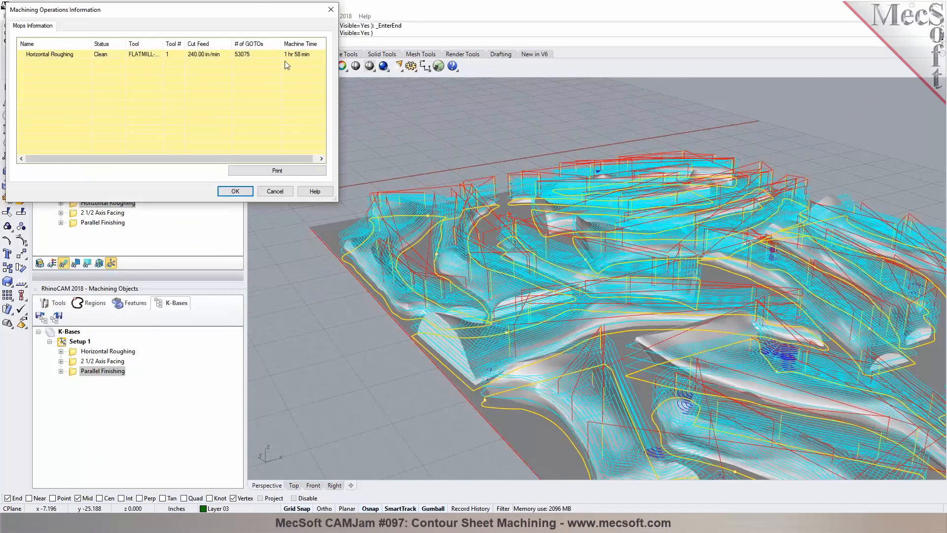
left_click(235, 191)
Step: Reopen Horizontal Roughing and set the stock allowance to 0.25
double_click(79, 203)
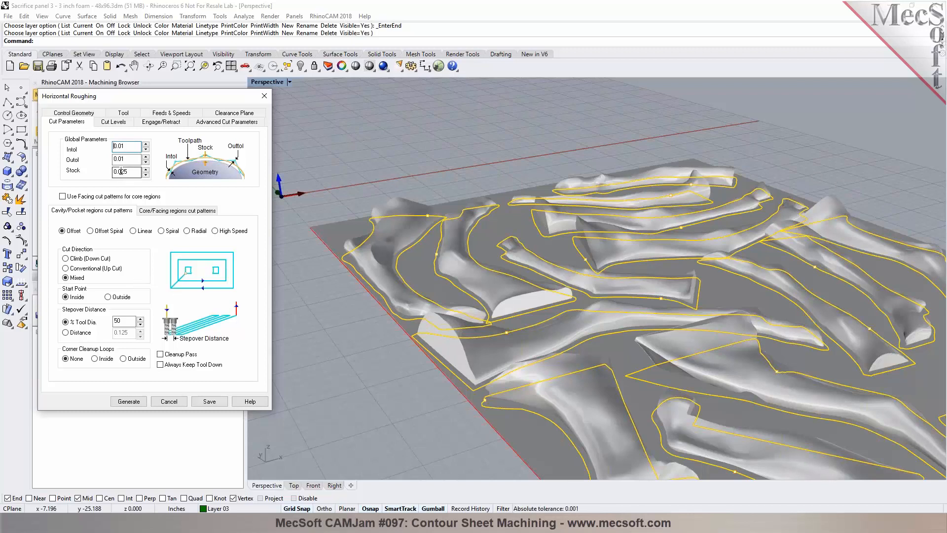
left_click(121, 171)
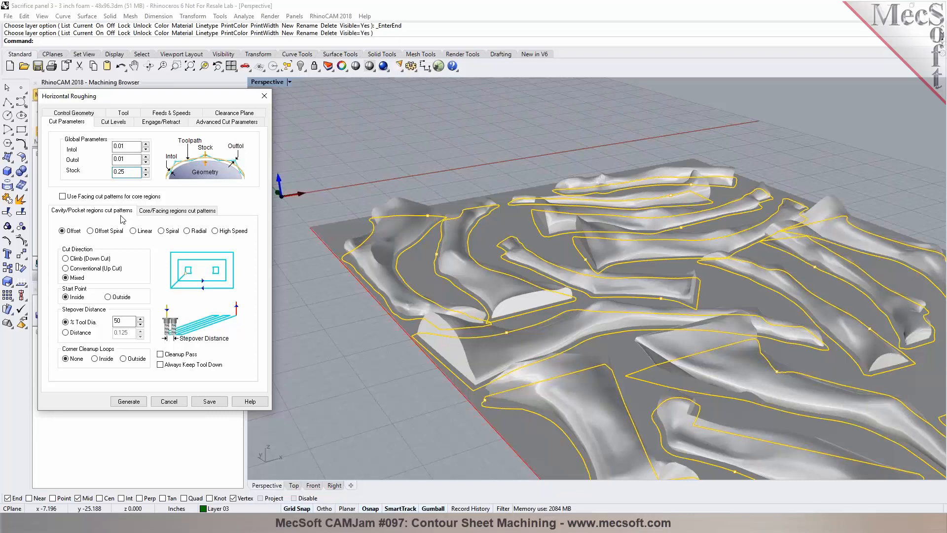
left_click(113, 121)
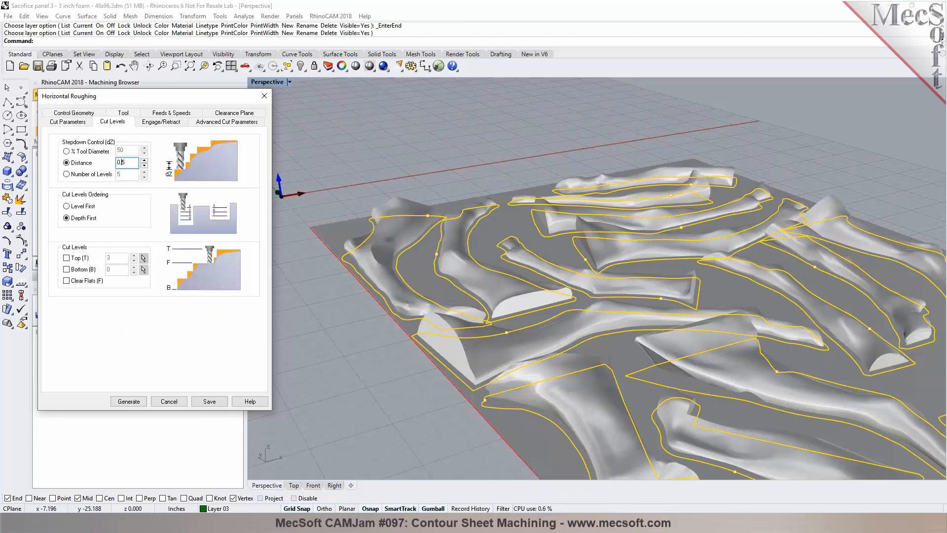
left_click(83, 123)
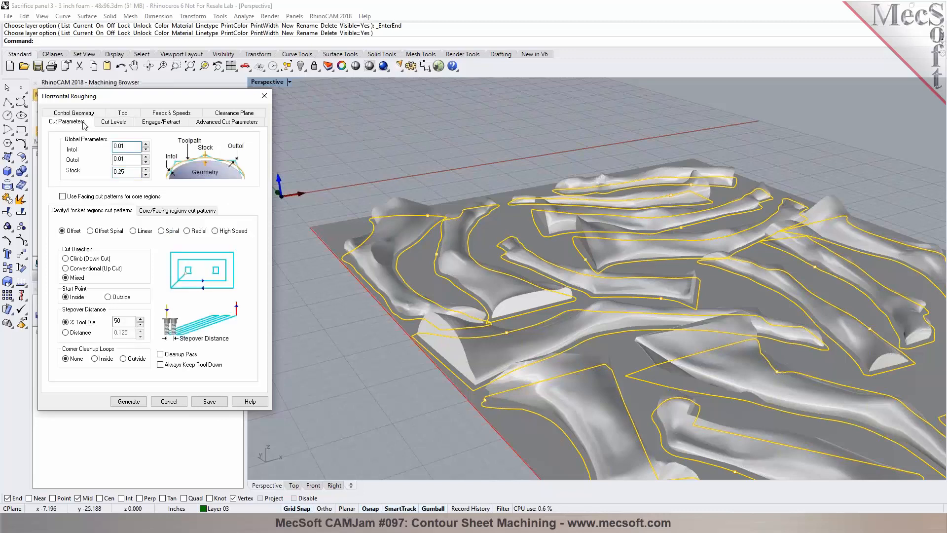
Step: Switch the roughing cut pattern to Linear with a stepover distance of 0.4
left_click(73, 333)
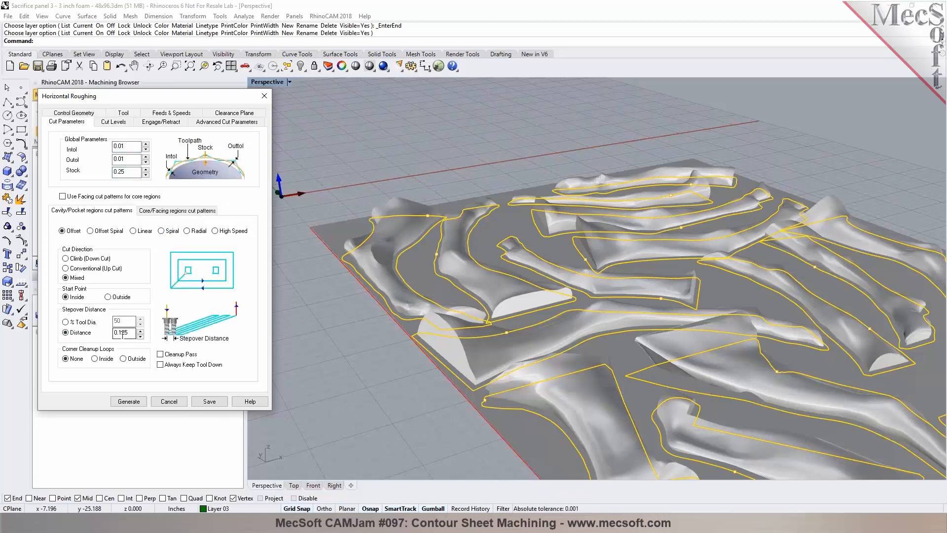
left_click_drag(122, 334, 130, 334)
left_click(144, 231)
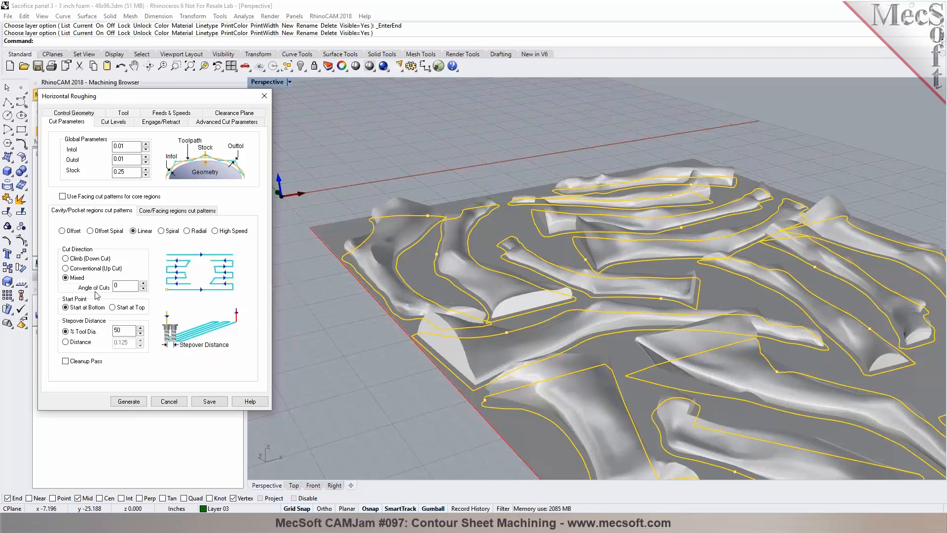
left_click(77, 345)
double_click(133, 342)
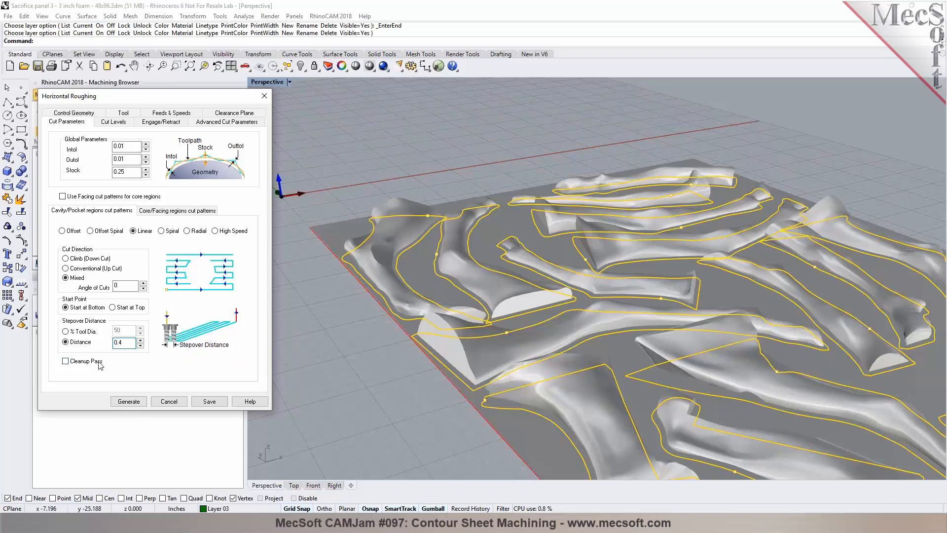
Step: Enable the cleanup pass for Horizontal Roughing, save the operation and regenerate its toolpath
left_click(65, 360)
left_click(111, 124)
left_click(90, 125)
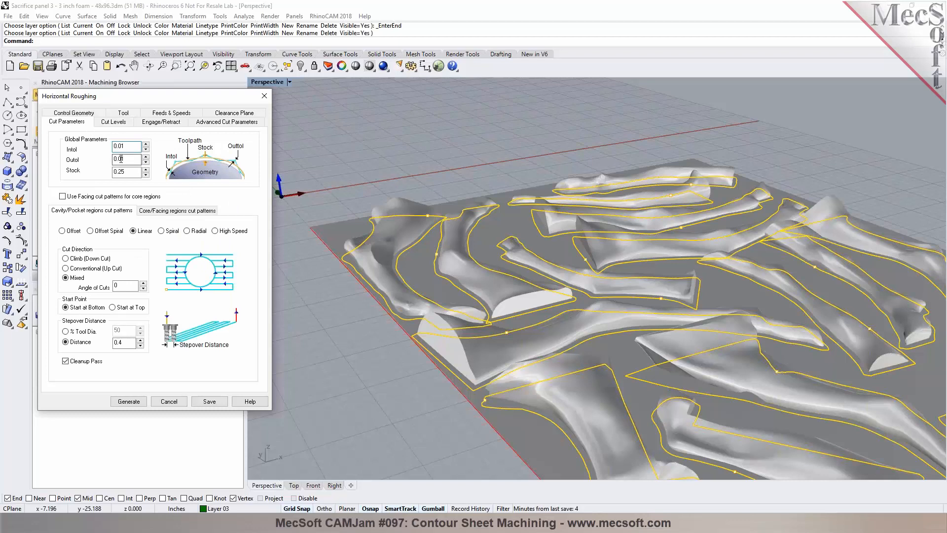
left_click(115, 122)
left_click(79, 124)
left_click(160, 123)
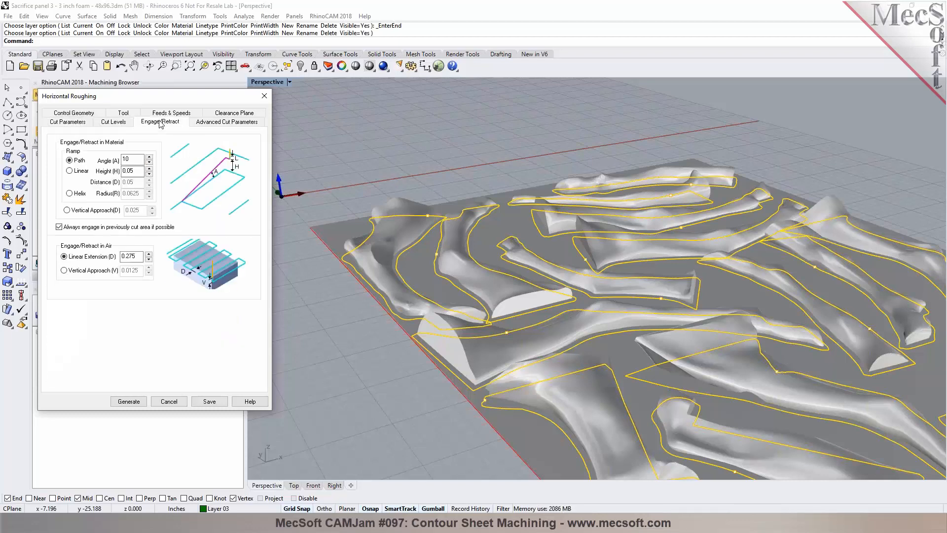
left_click(222, 123)
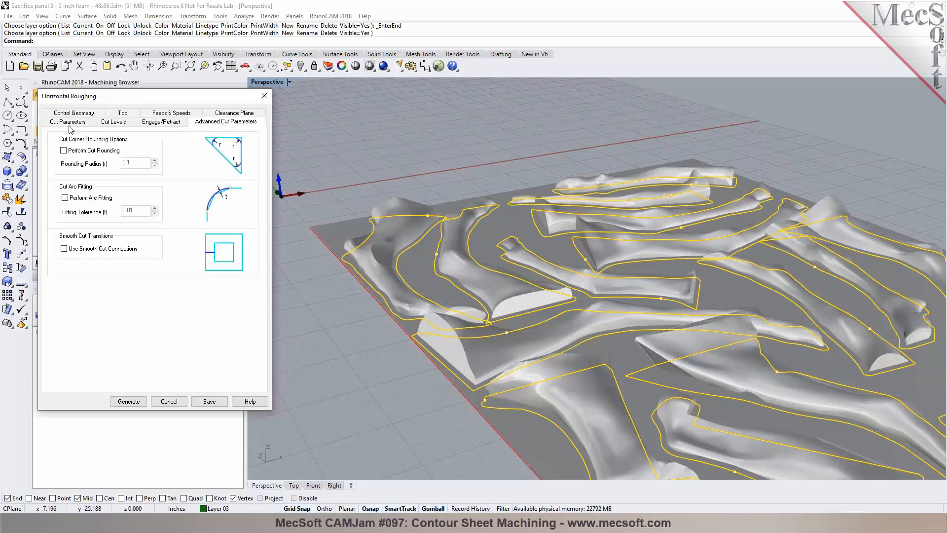
left_click(75, 122)
left_click(209, 401)
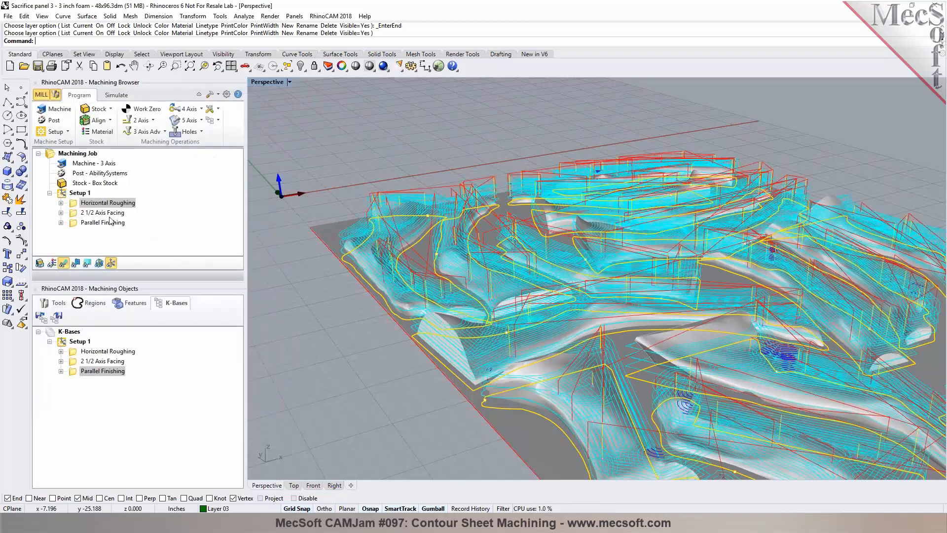
right_click(111, 201)
left_click(121, 212)
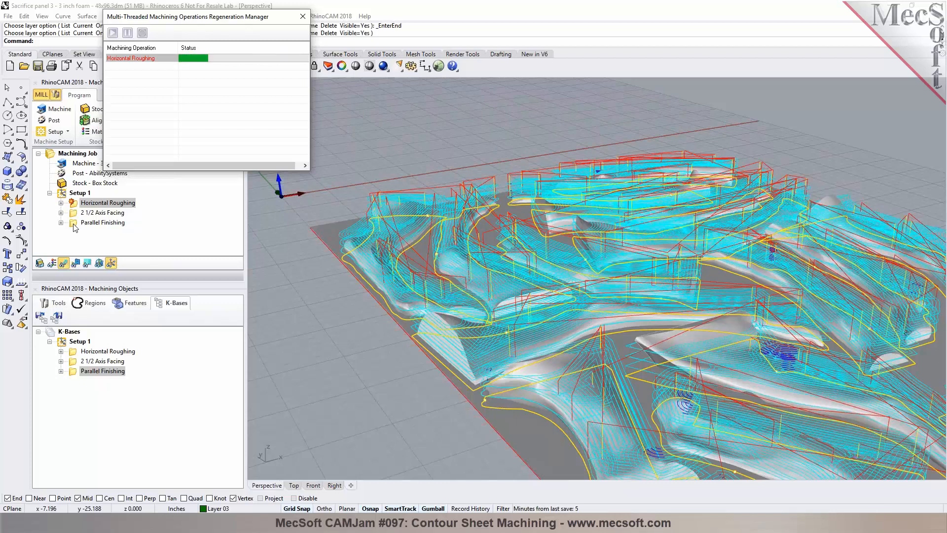
Step: Edit Parallel Finishing, set its stepover to 50% of the tool diameter and save it
left_click(74, 223)
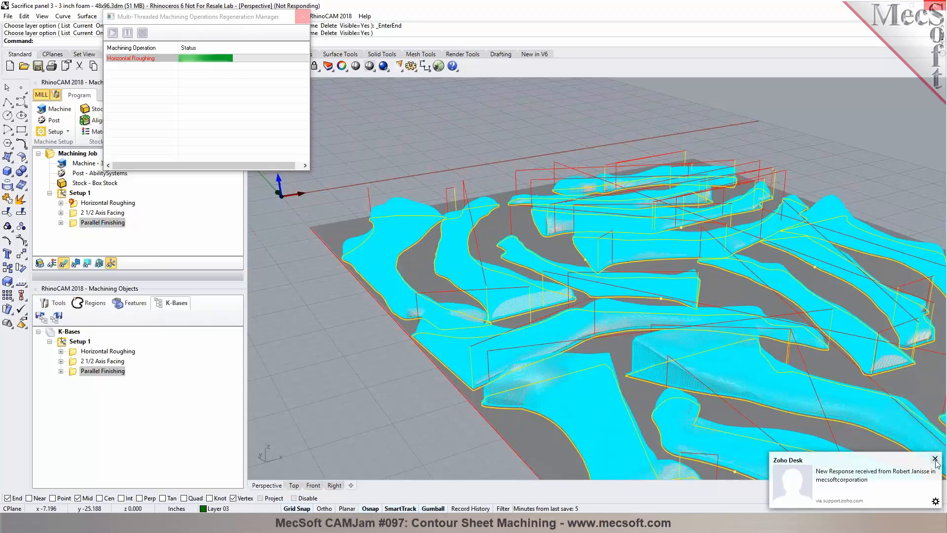
right_click(93, 223)
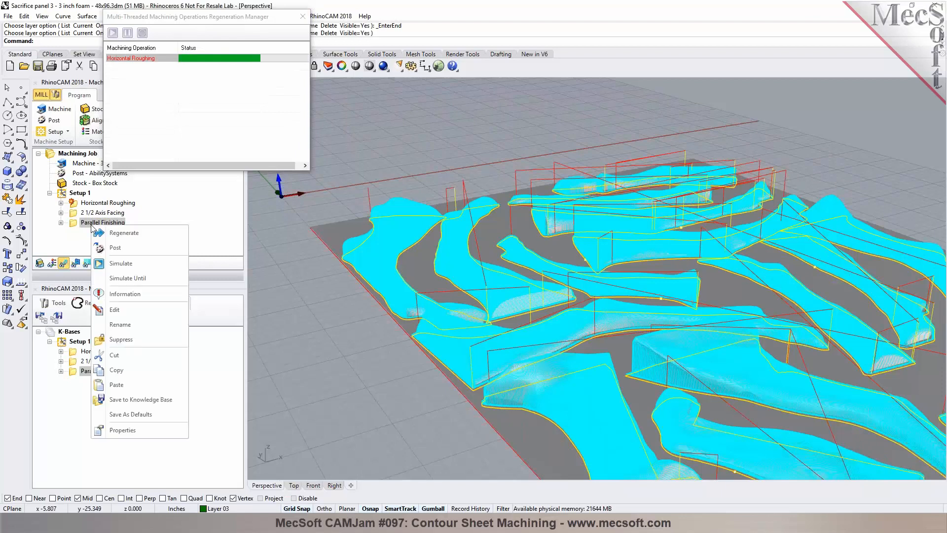
left_click(132, 309)
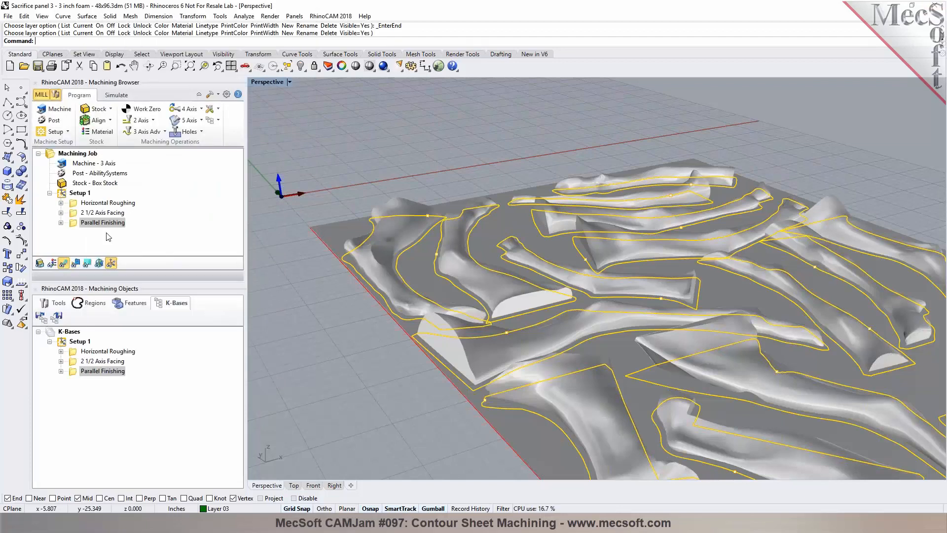
right_click(121, 225)
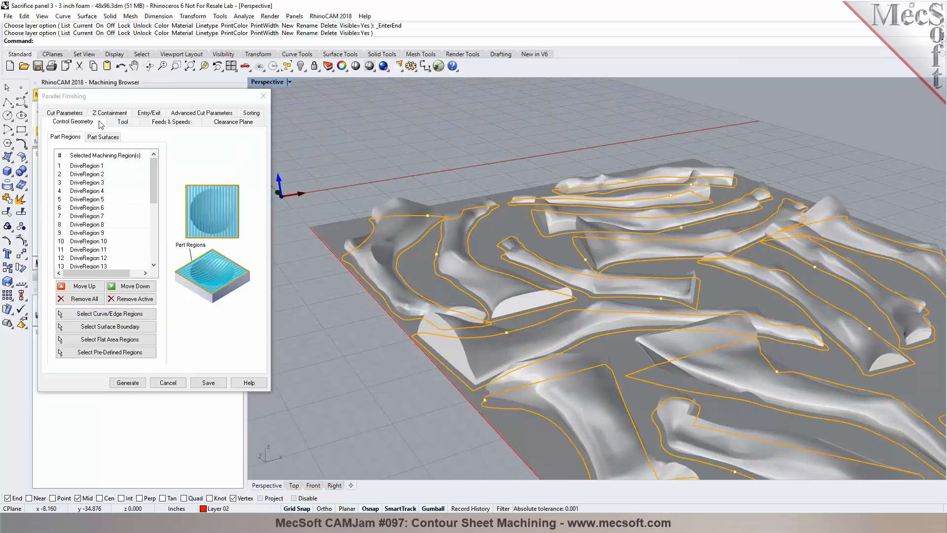
left_click(77, 114)
left_click_drag(123, 326, 112, 325)
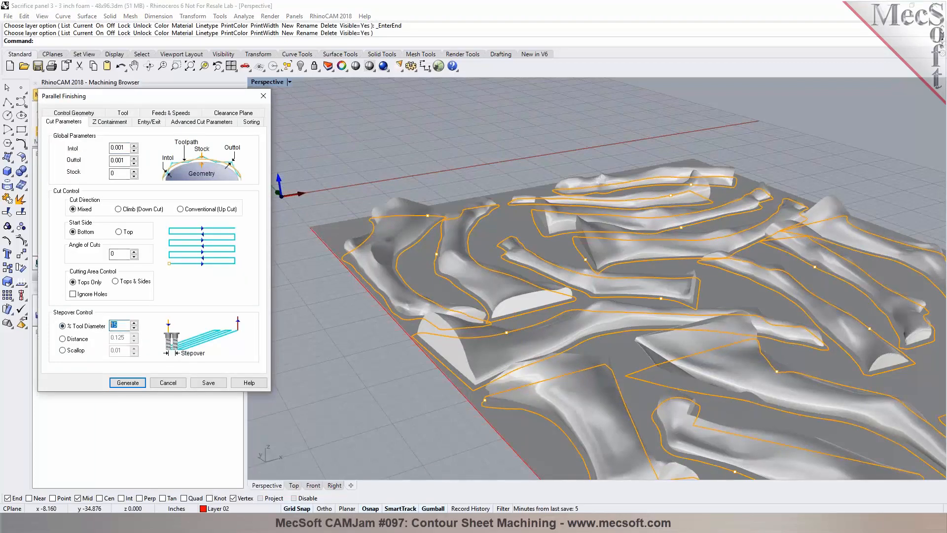
type("50")
left_click(213, 383)
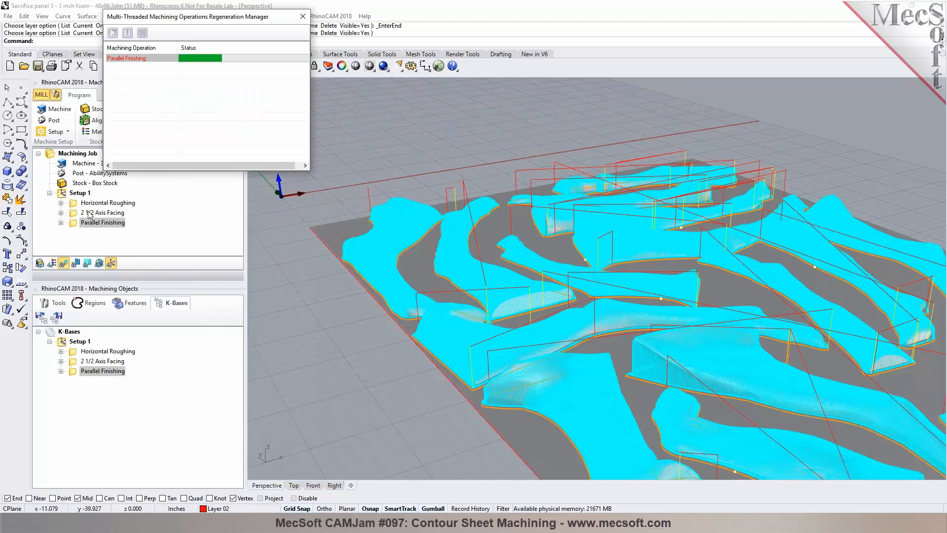
Step: Edit 2 1/2 Axis Facing, switch its stepover to a distance of 0.4 and generate the toolpath
left_click(88, 213)
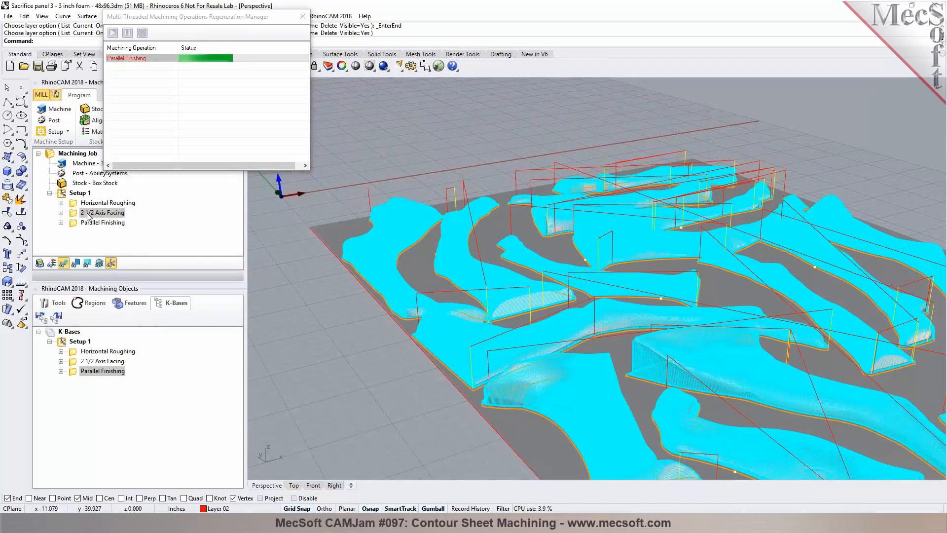
right_click(88, 215)
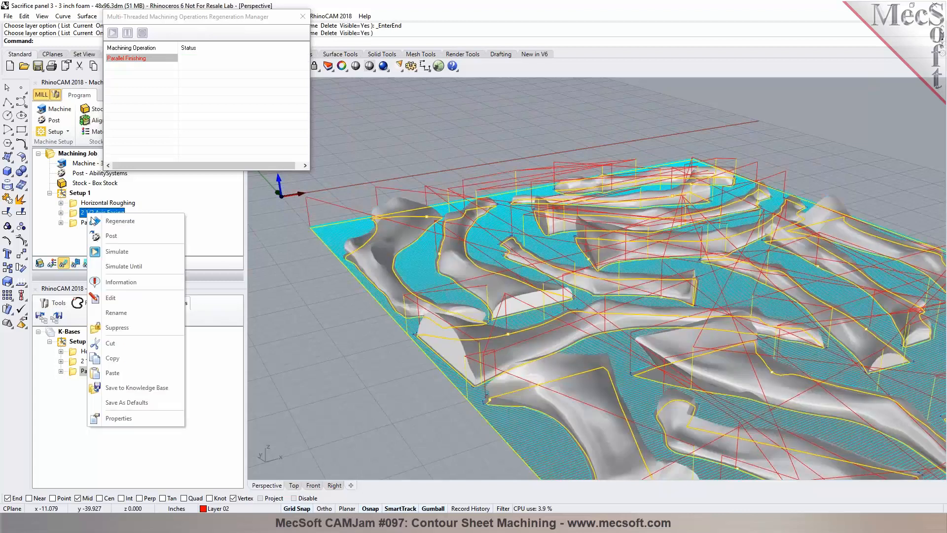
left_click(126, 298)
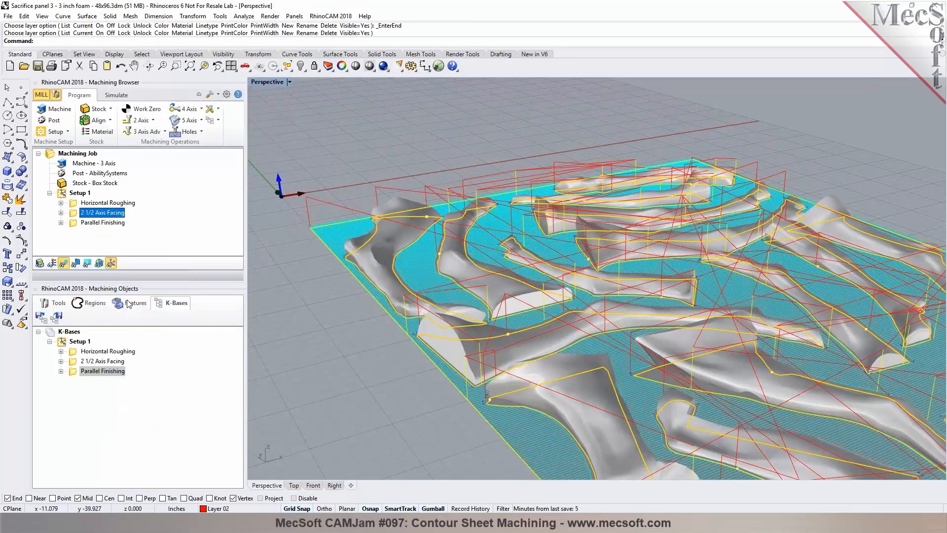
left_click(63, 113)
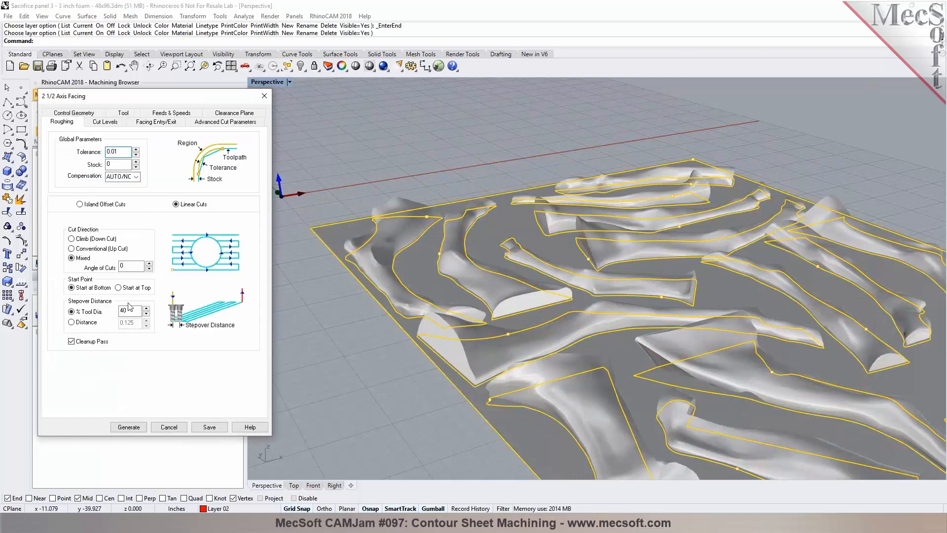
left_click(88, 323)
type("0.4")
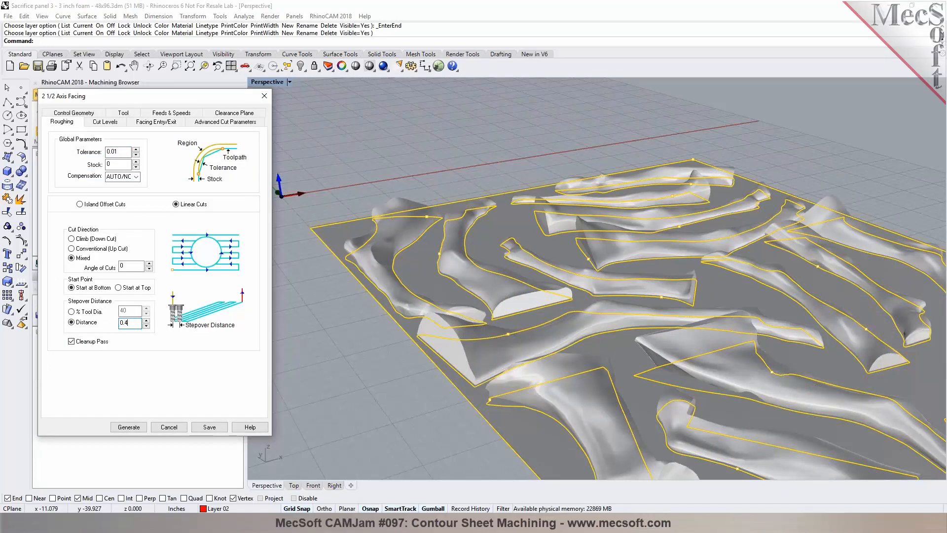
left_click(127, 427)
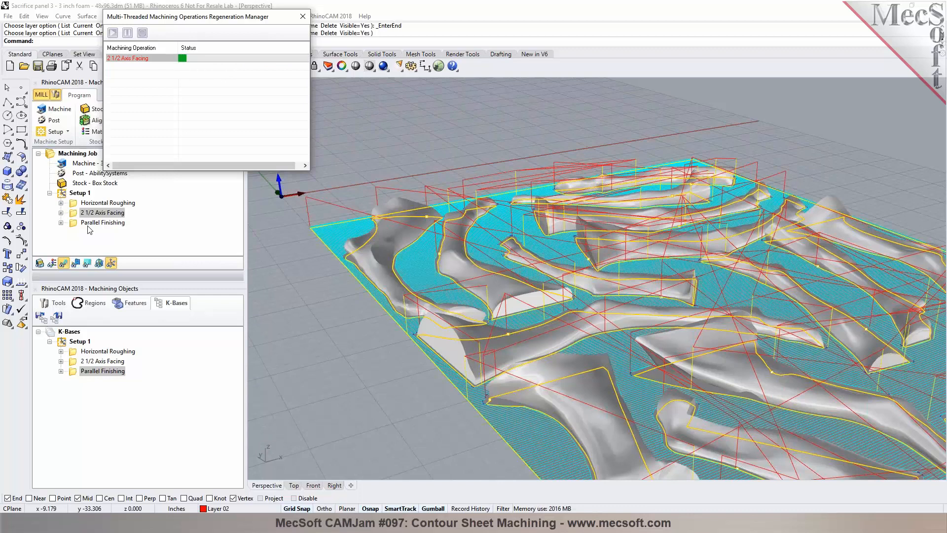
Step: Review the machining information for all operations in Setup 1
left_click(71, 194)
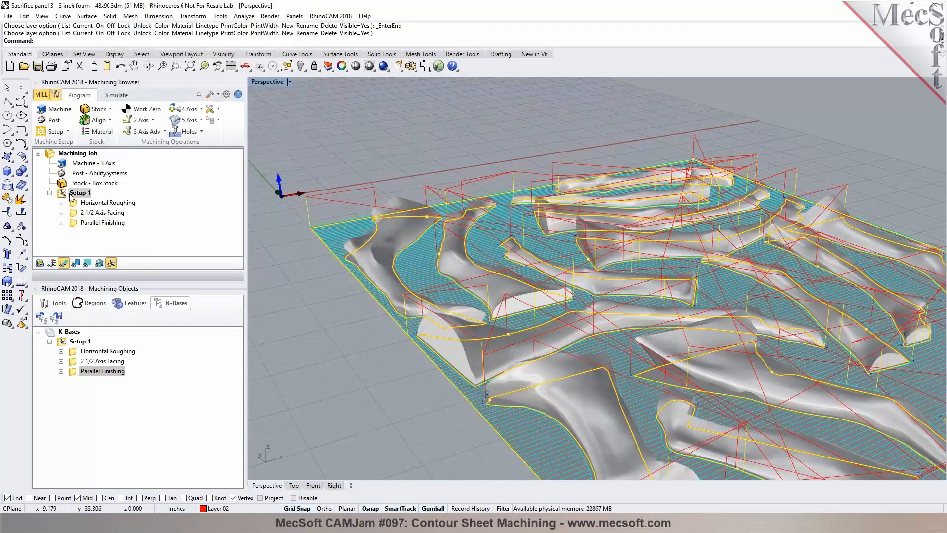
right_click(70, 195)
left_click(94, 249)
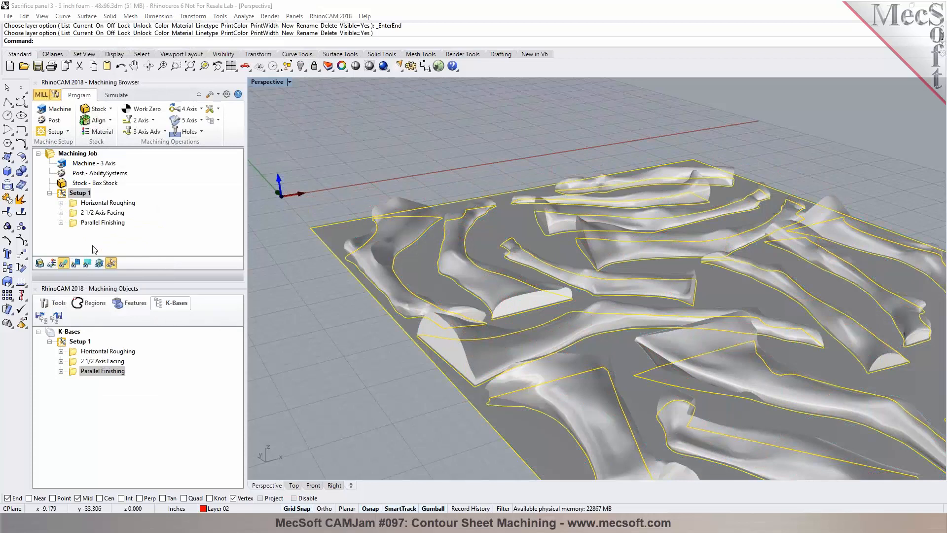
left_click(291, 90)
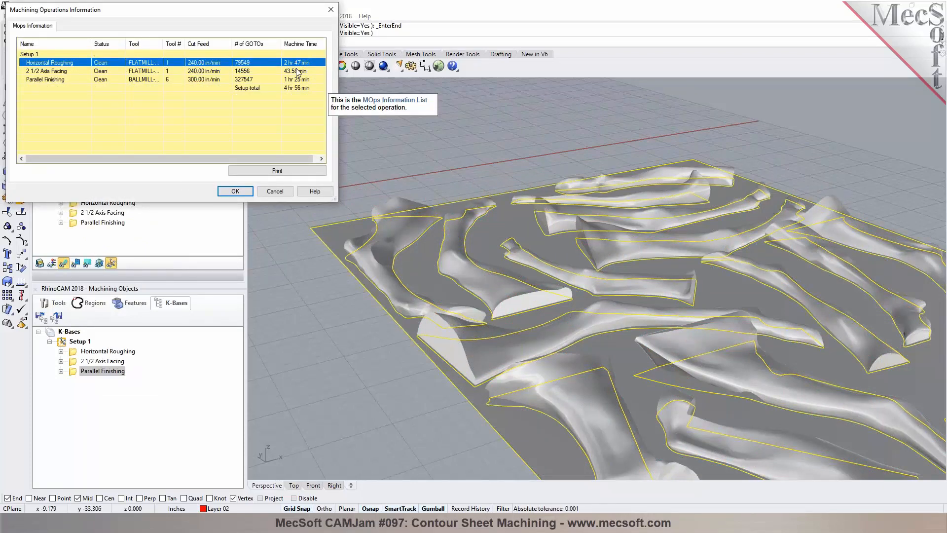
left_click(300, 72)
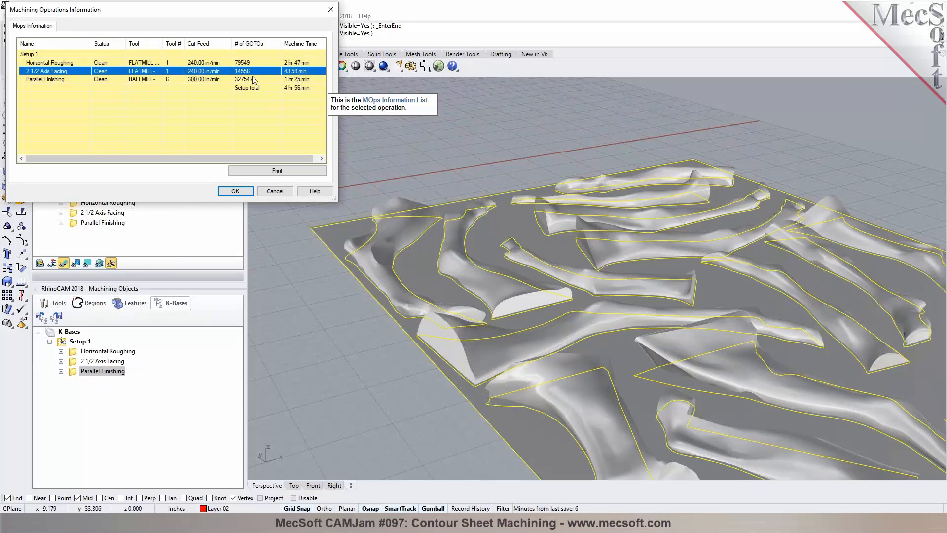
left_click(297, 80)
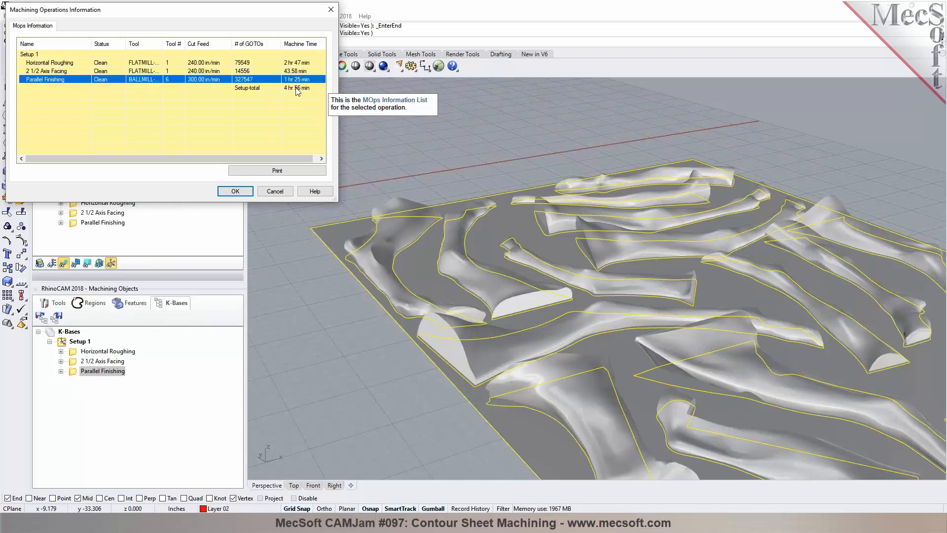
left_click(282, 193)
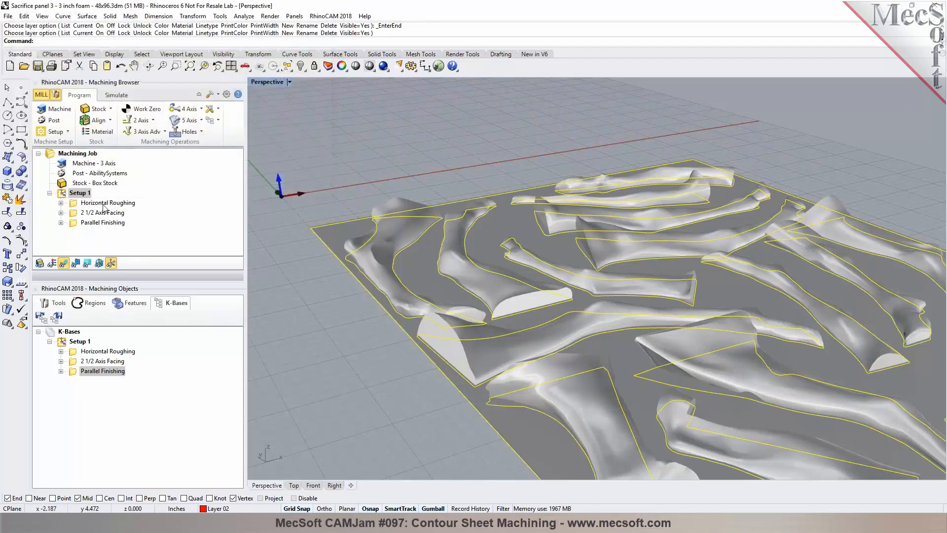
Step: Simulate the Horizontal Roughing operation with a faster simulation speed and run it to the end
left_click(104, 203)
left_click(117, 95)
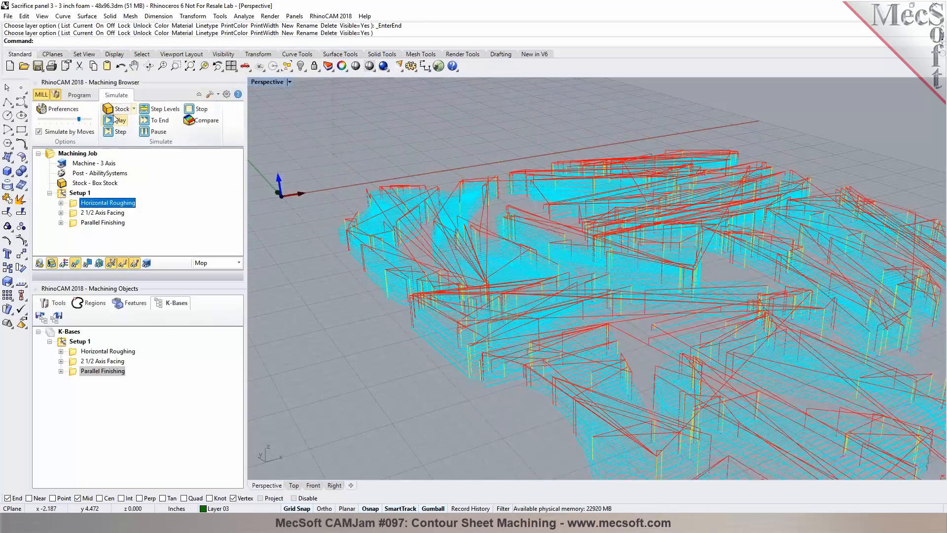
left_click(108, 120)
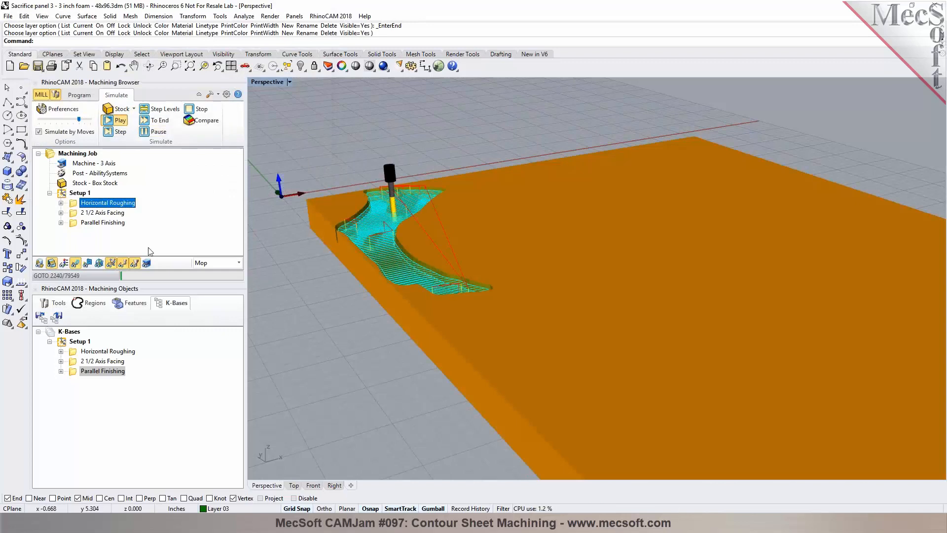
left_click(76, 263)
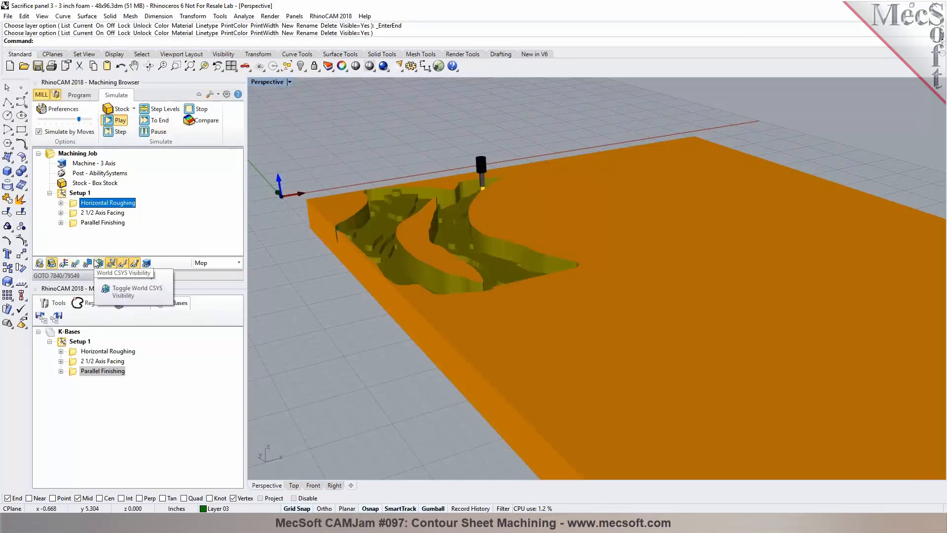
scroll(281, 197, "down", 2)
left_click_drag(79, 120, 54, 120)
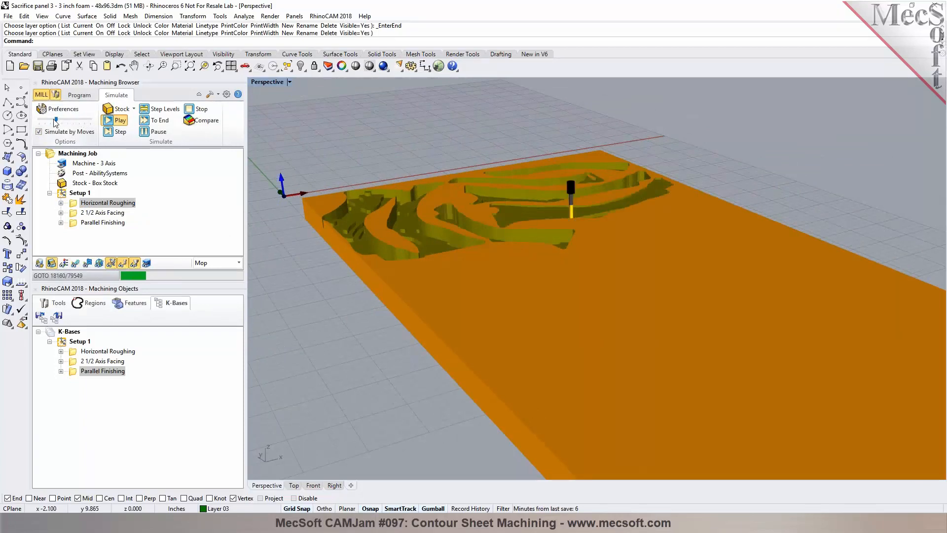
left_click(156, 120)
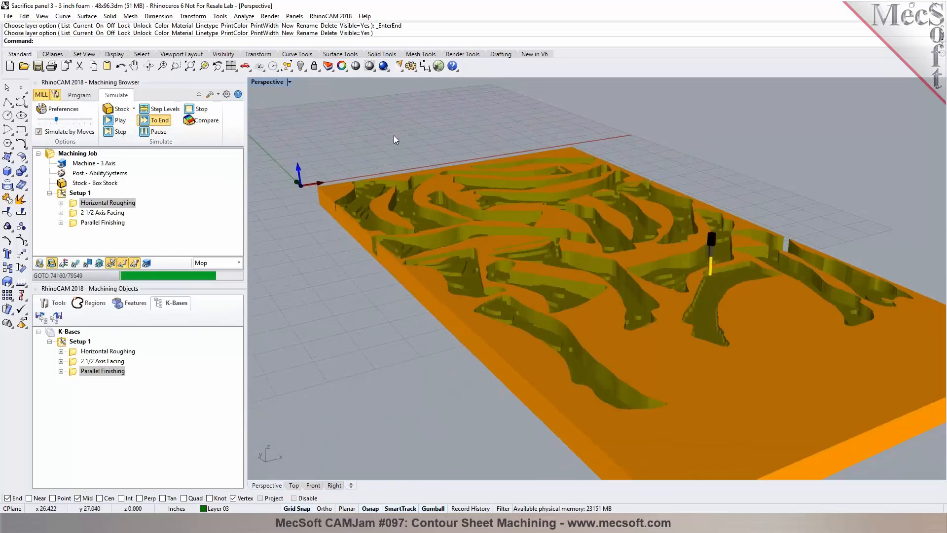
Step: Simulate the 2 1/2 Axis Facing operation
scroll(390, 135, "down", 2)
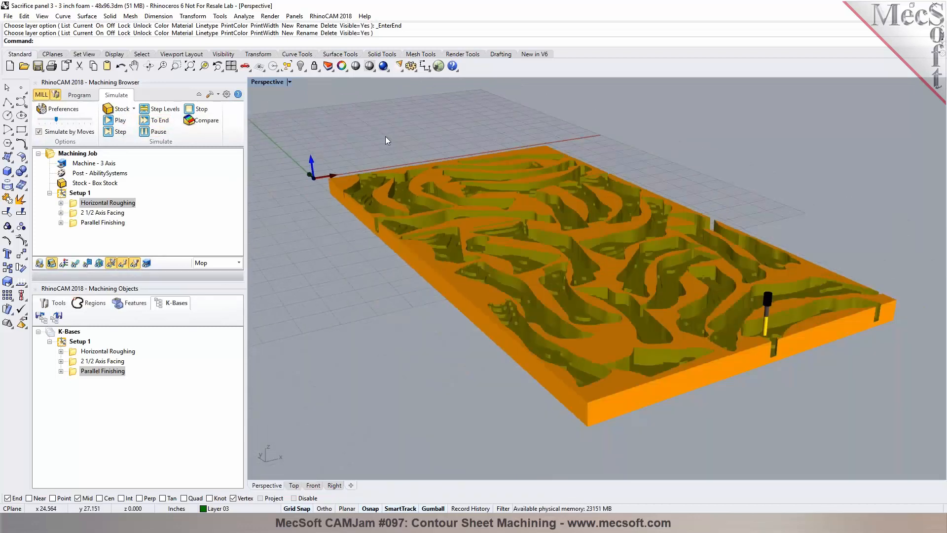
left_click(105, 213)
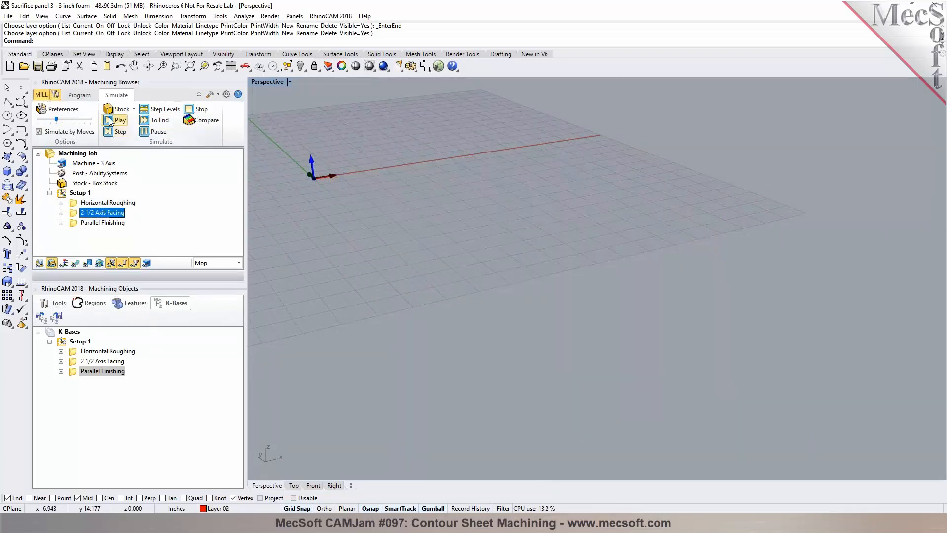
left_click(110, 122)
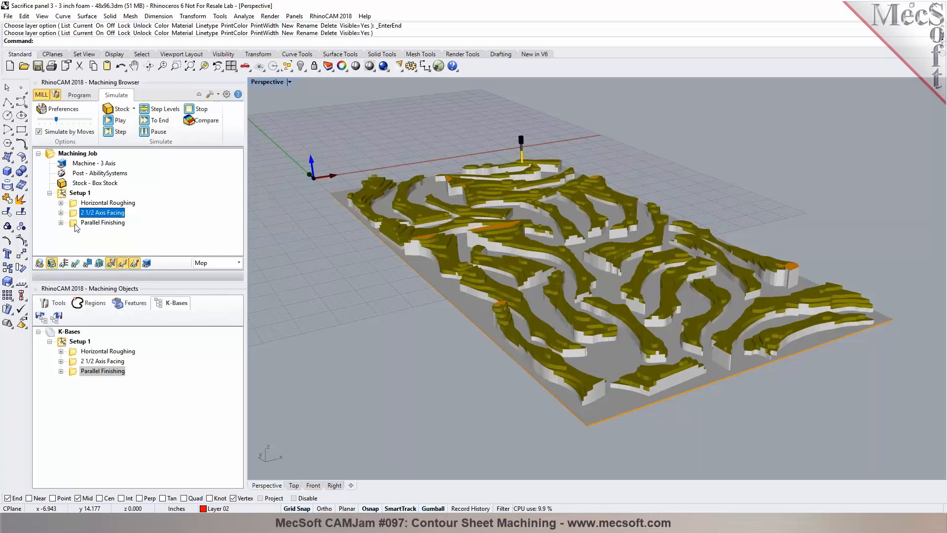
Step: Simulate the Parallel Finishing operation at a faster speed, pause it and return to programming
left_click(77, 225)
left_click(122, 123)
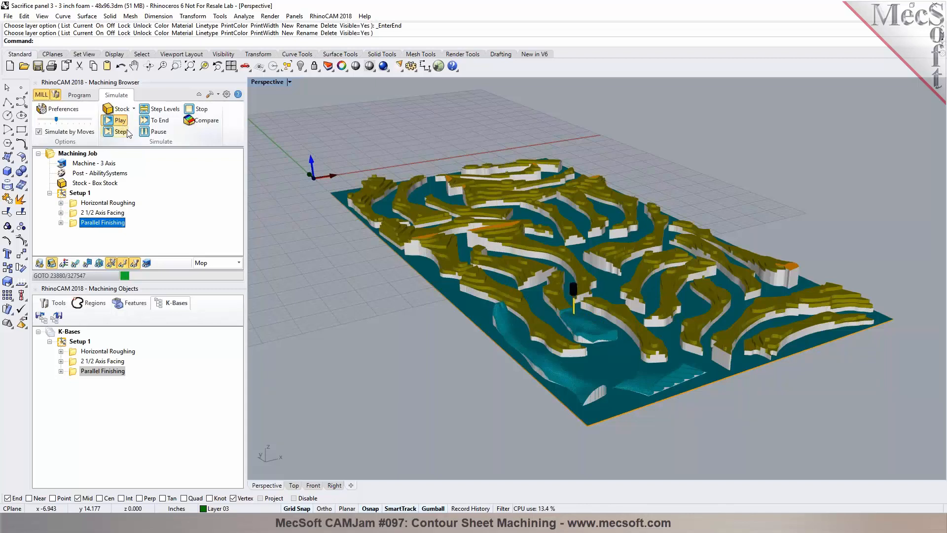
left_click_drag(56, 119, 79, 120)
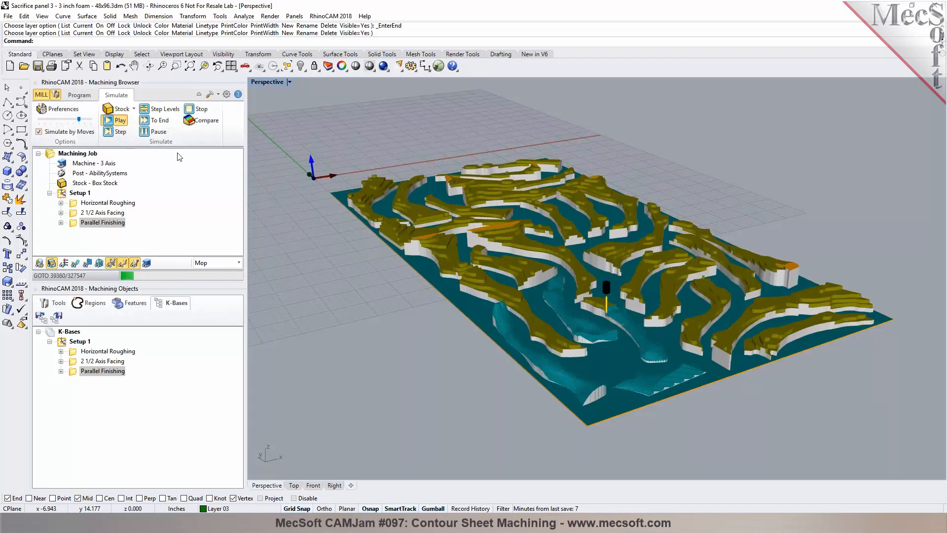
left_click(154, 140)
left_click(75, 97)
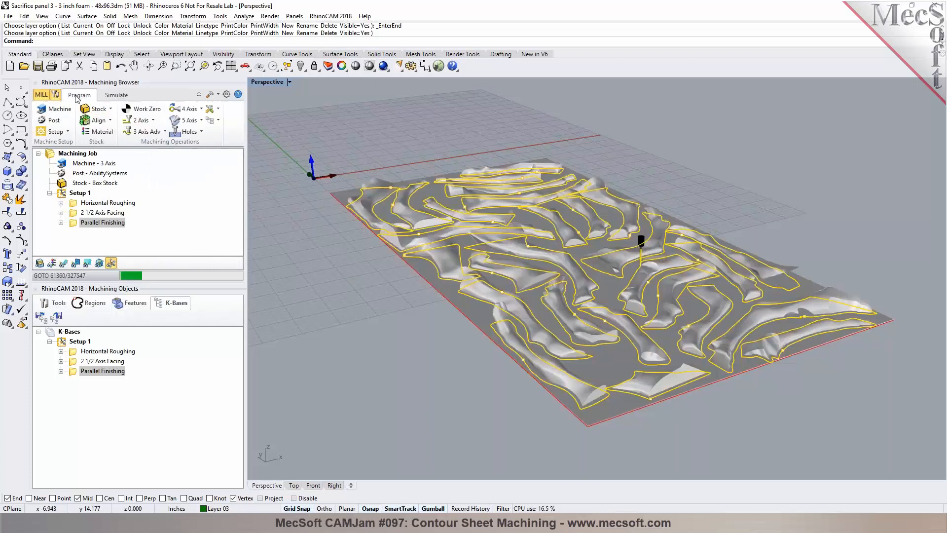
Step: Start a new 2 1/2 Axis Profiling operation
right_click_drag(404, 256, 334, 308)
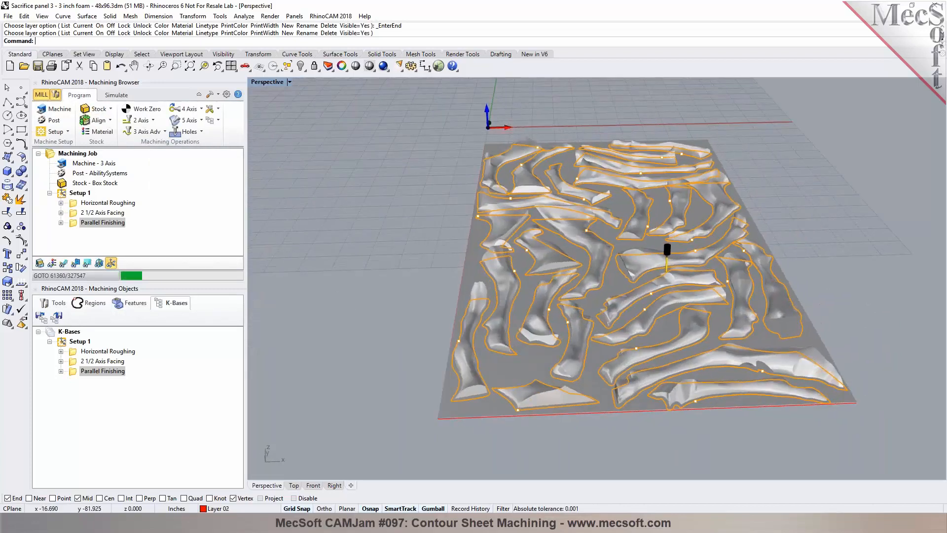
left_click(153, 120)
left_click(245, 141)
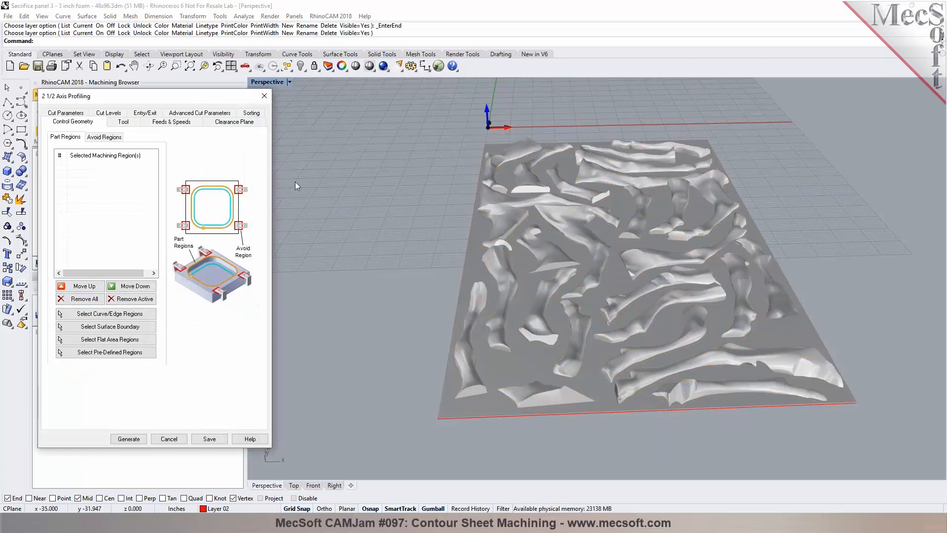
Step: Select the part-outline curves as profiling regions by picking one curve and selecting all objects of its colour
left_click(109, 313)
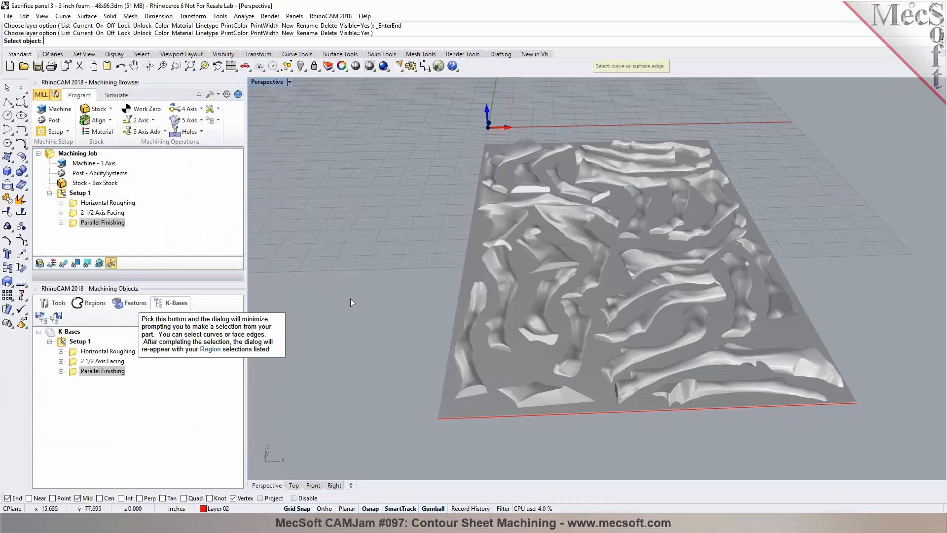
right_click_drag(350, 300, 338, 245)
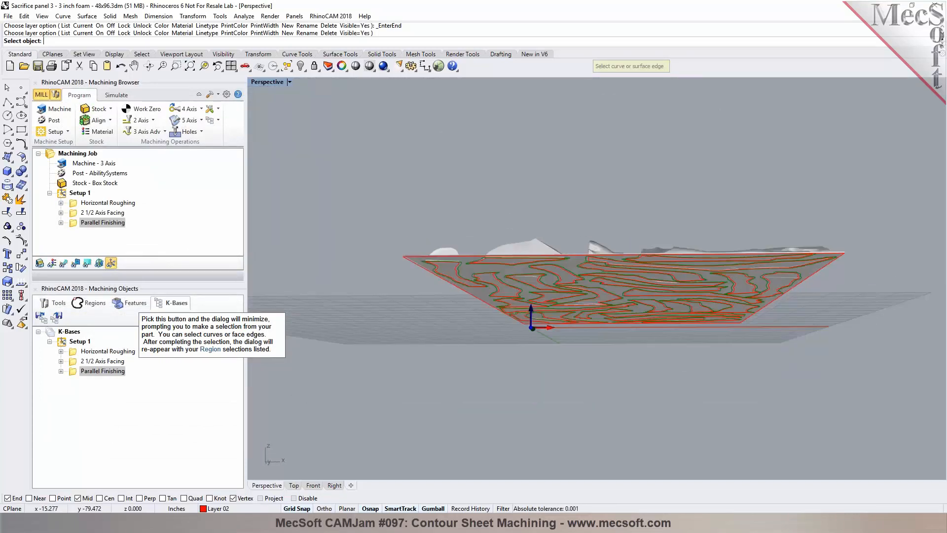
scroll(425, 268, "up", 3)
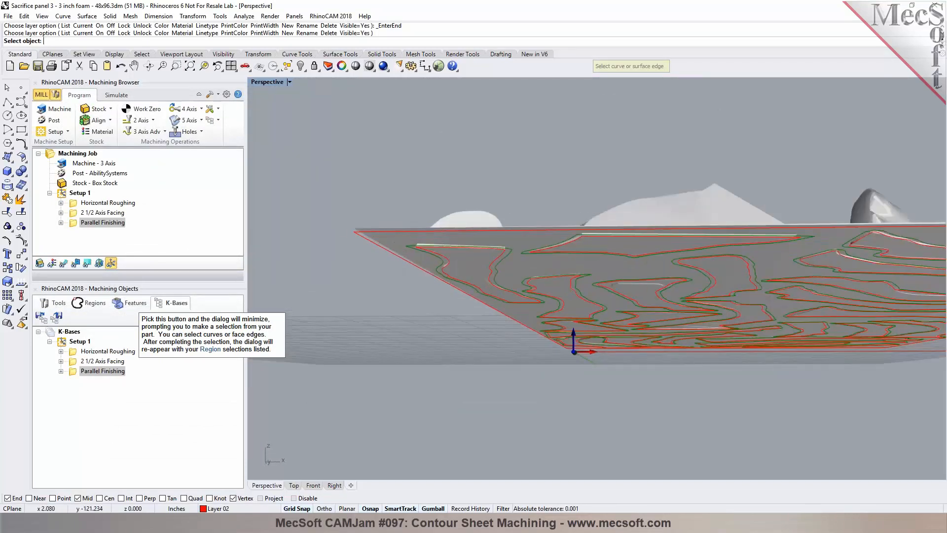
left_click(141, 55)
left_click(130, 67)
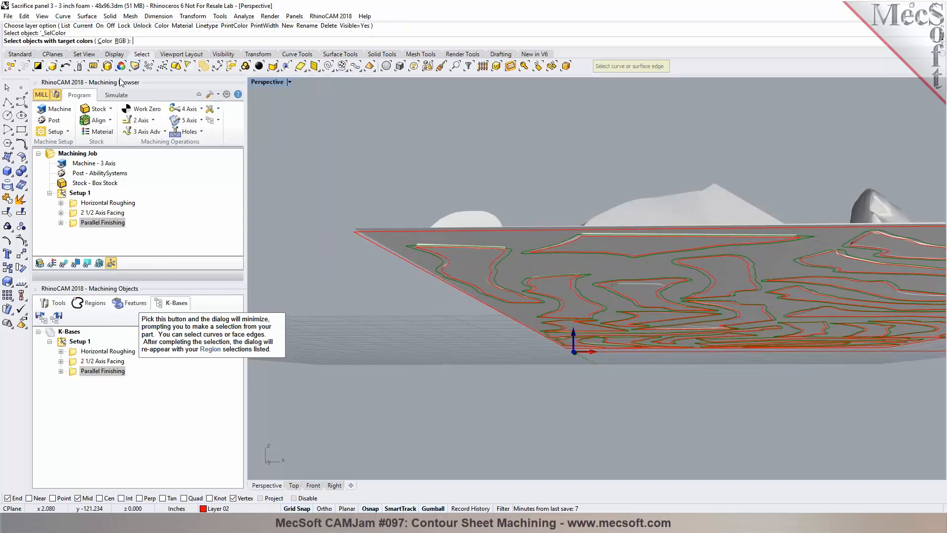
left_click(389, 253)
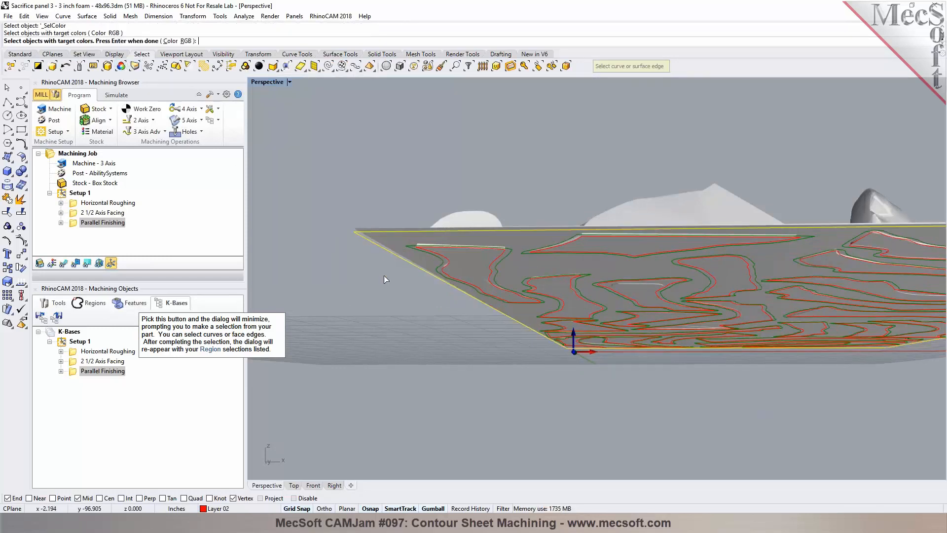
scroll(383, 268, "up", 2)
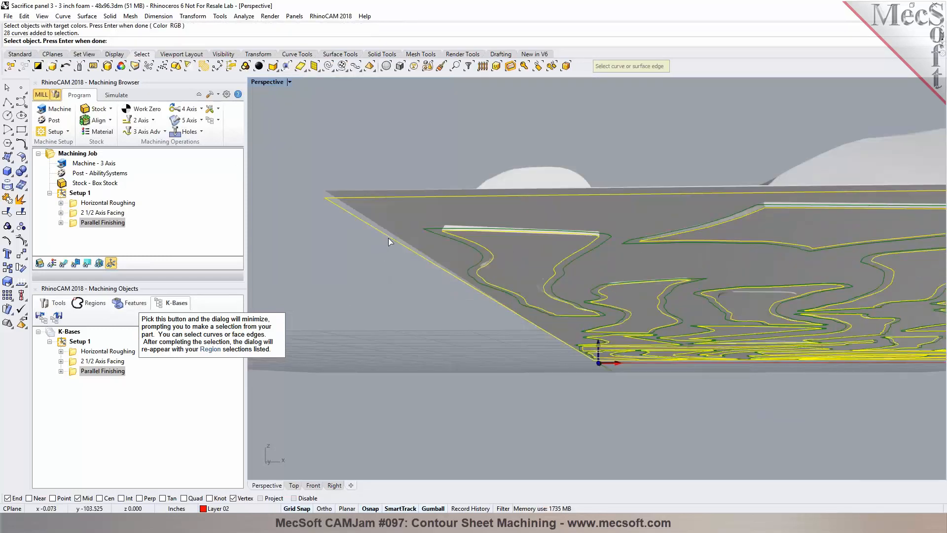
left_click(389, 238, "ctrl")
key("Return")
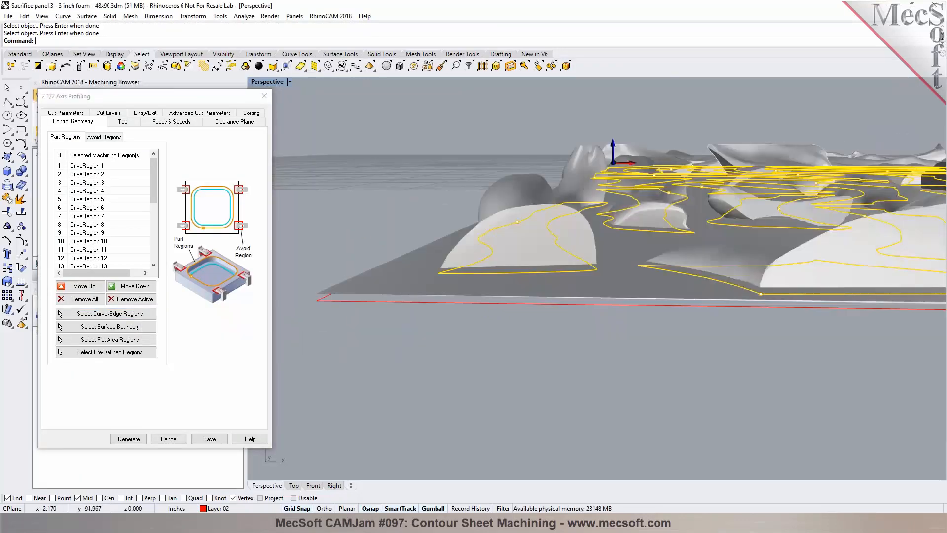
Step: Choose the FLATMILL-1/2 INCH tool and check the feeds, clearance plane and cut parameter settings
left_click(123, 122)
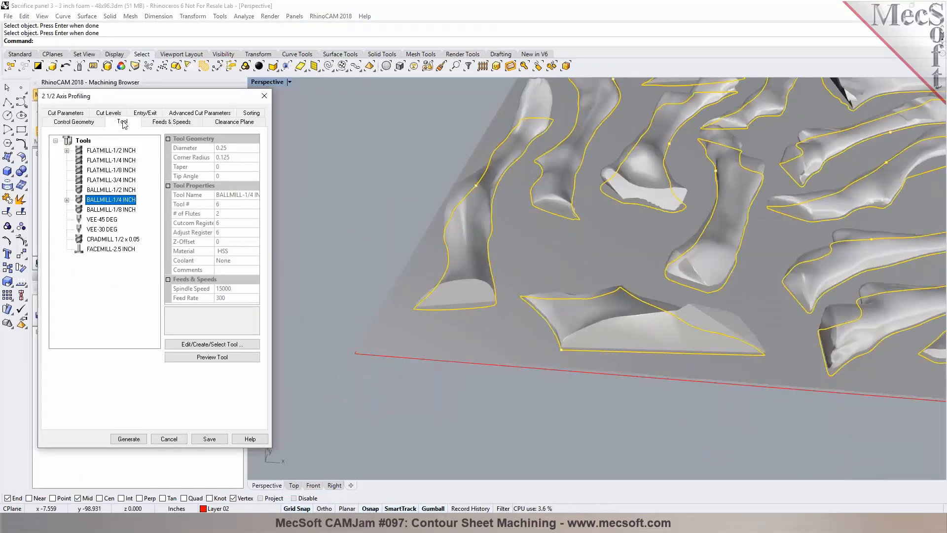
left_click(104, 151)
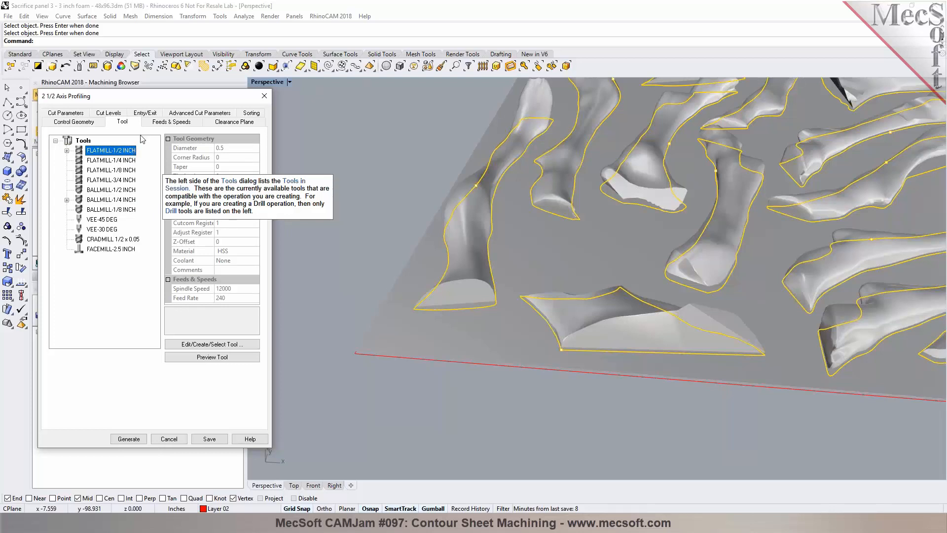
left_click(170, 121)
left_click(236, 122)
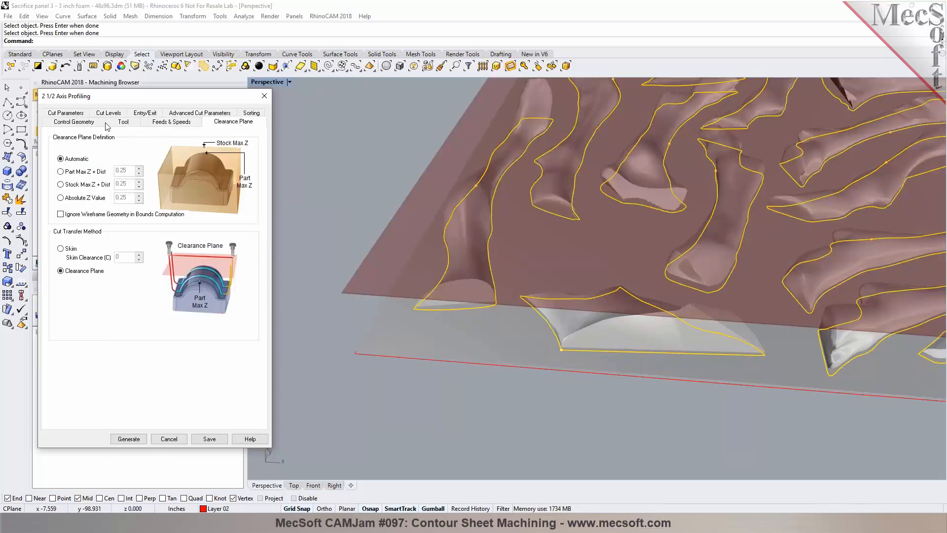
left_click(79, 114)
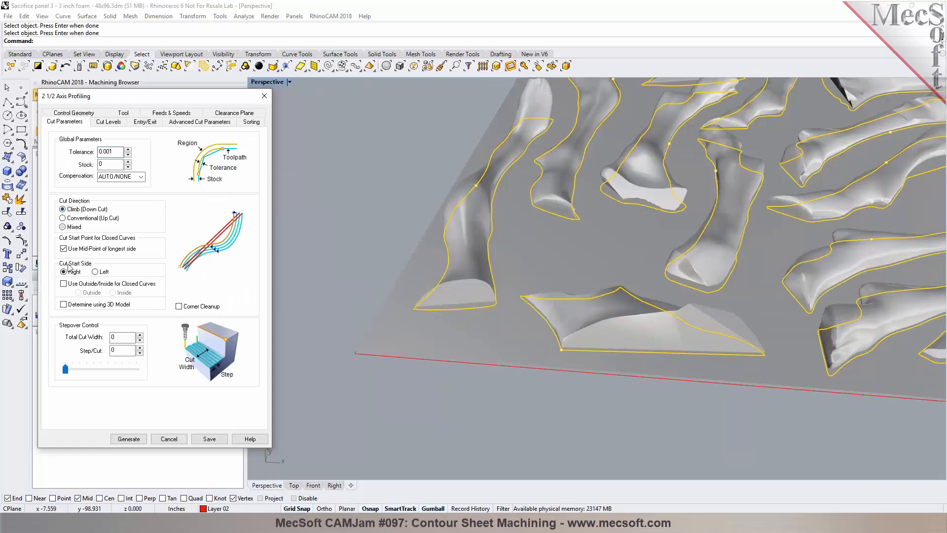
left_click(72, 286)
Step: Set cut levels to Pick Top at 3 with a total cut depth of 3.005
left_click(109, 123)
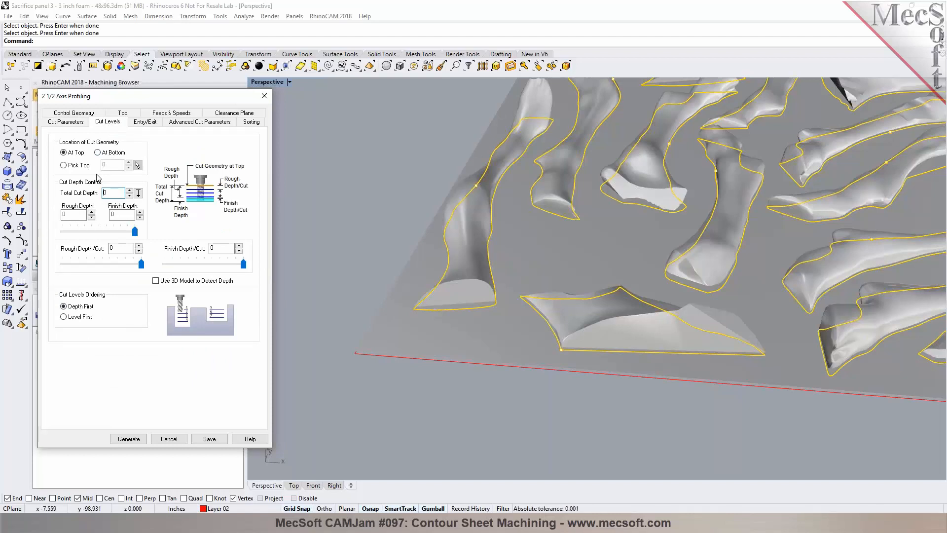
right_click_drag(440, 271, 384, 300)
scroll(354, 302, "up", 8)
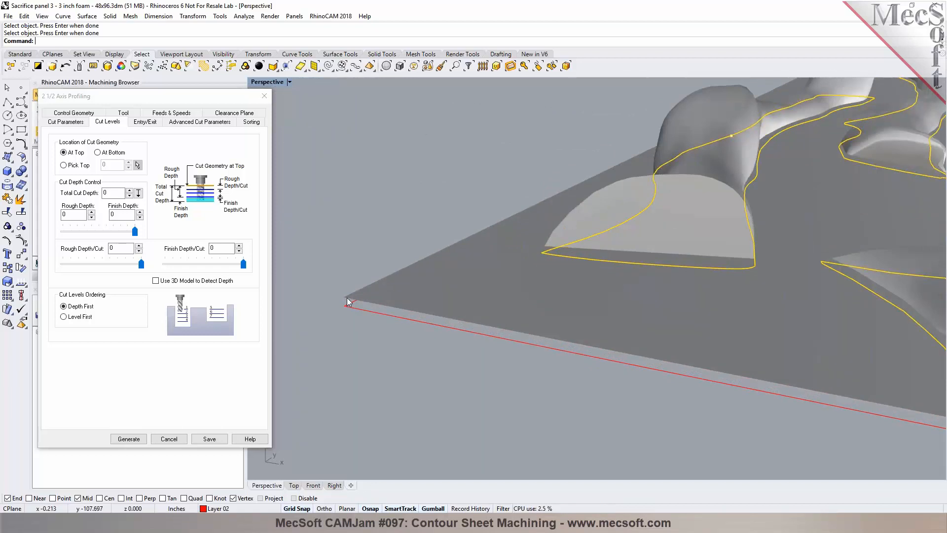
scroll(401, 298, "down", 4)
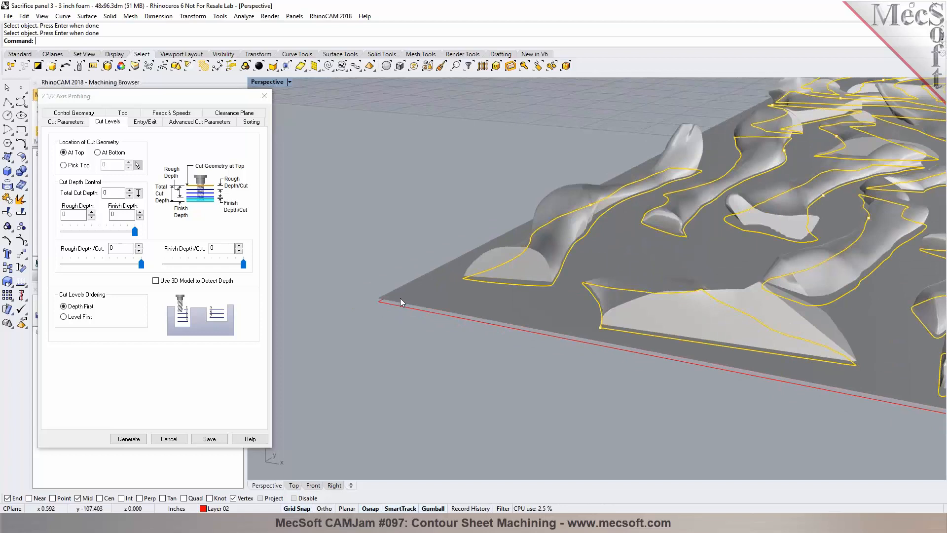
left_click(64, 165)
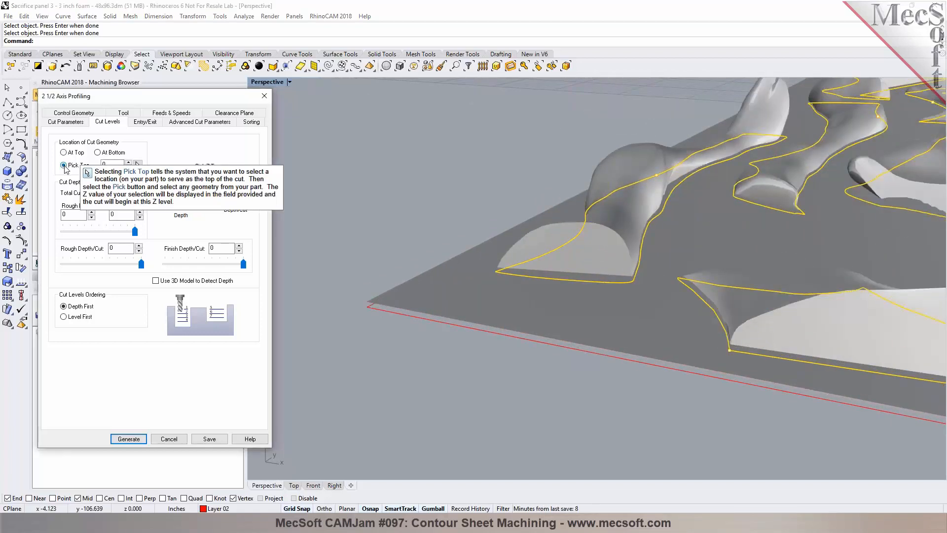
double_click(104, 165)
type("3")
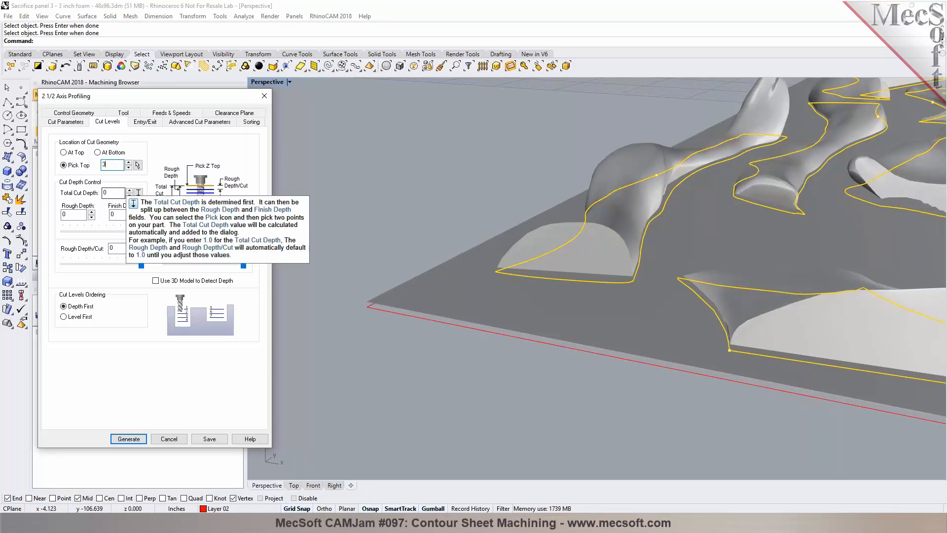
double_click(105, 193)
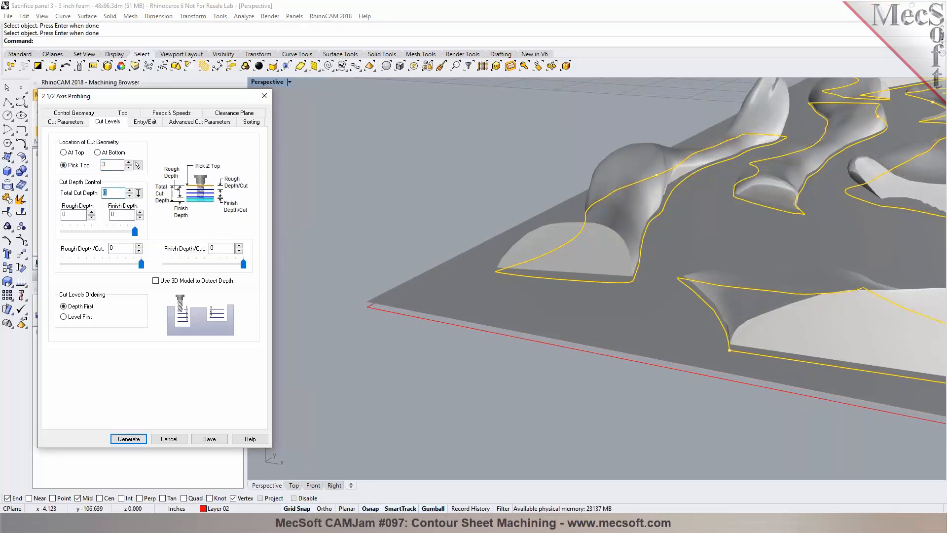
type("3.05")
left_click(139, 193)
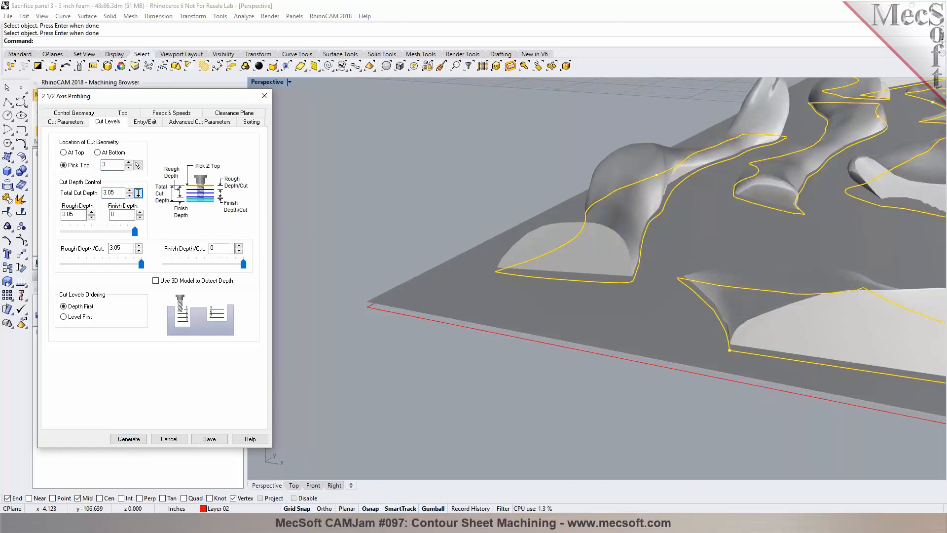
type("0")
left_click(172, 275)
Step: Set both entry and exit motions to None
left_click(146, 122)
left_click(155, 142)
left_click(113, 287)
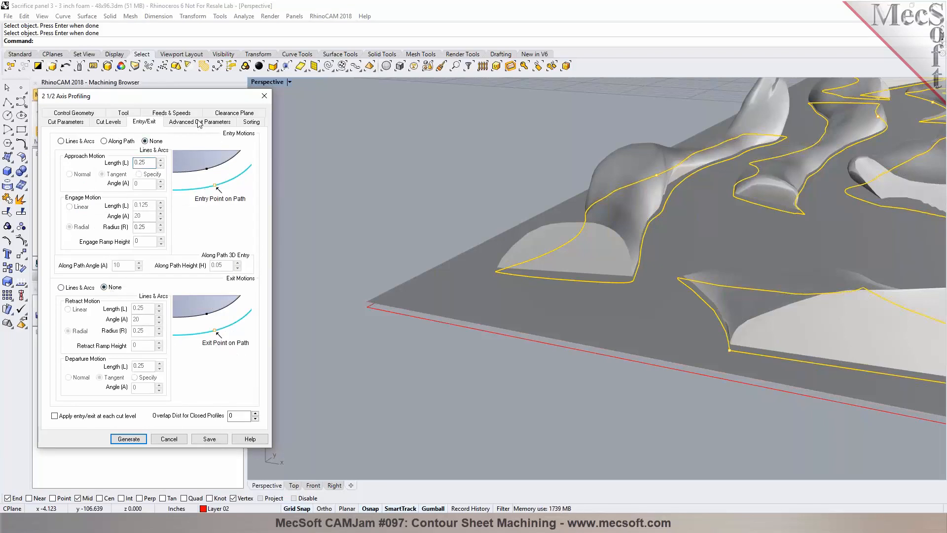
Step: Add rectangular bridges with a bridge length of 0.75 and 4 bridges per profile
left_click(199, 122)
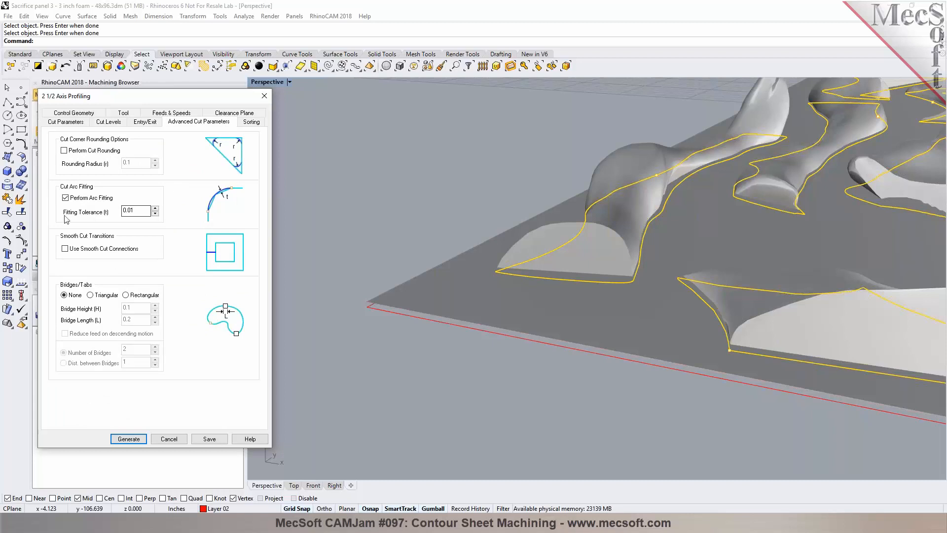
left_click(101, 296)
left_click(130, 295)
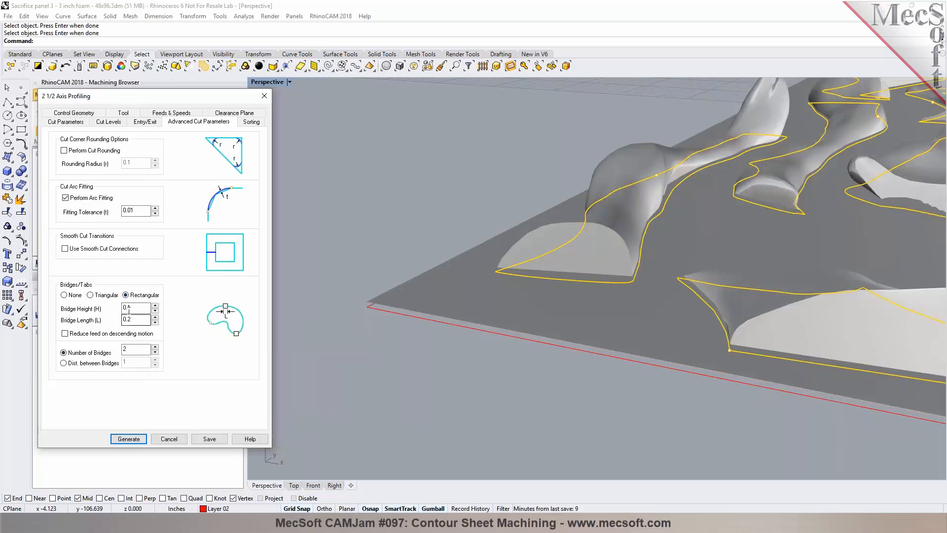
key("Tab")
type("0.75")
left_click(155, 347)
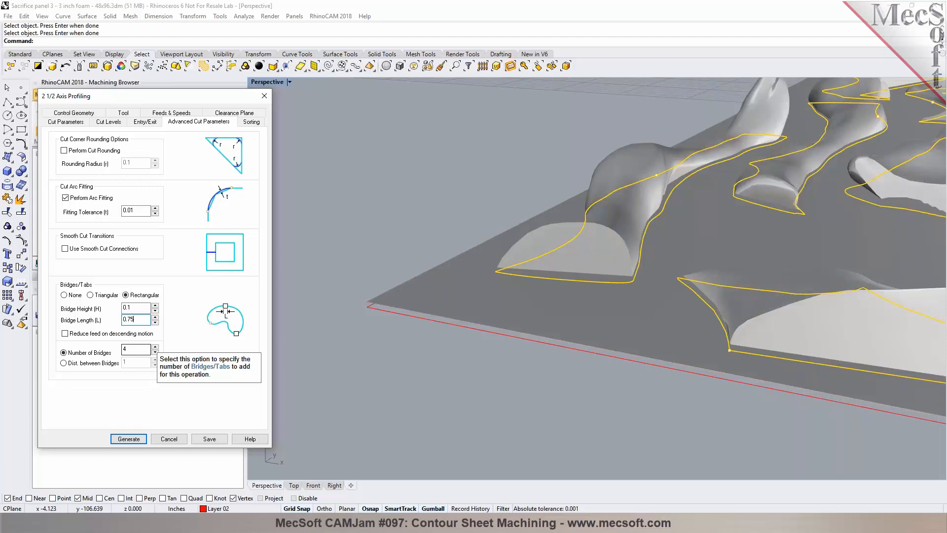
Step: Choose Minimum Distance Sort and generate the profiling toolpath
left_click(251, 121)
left_click(117, 144)
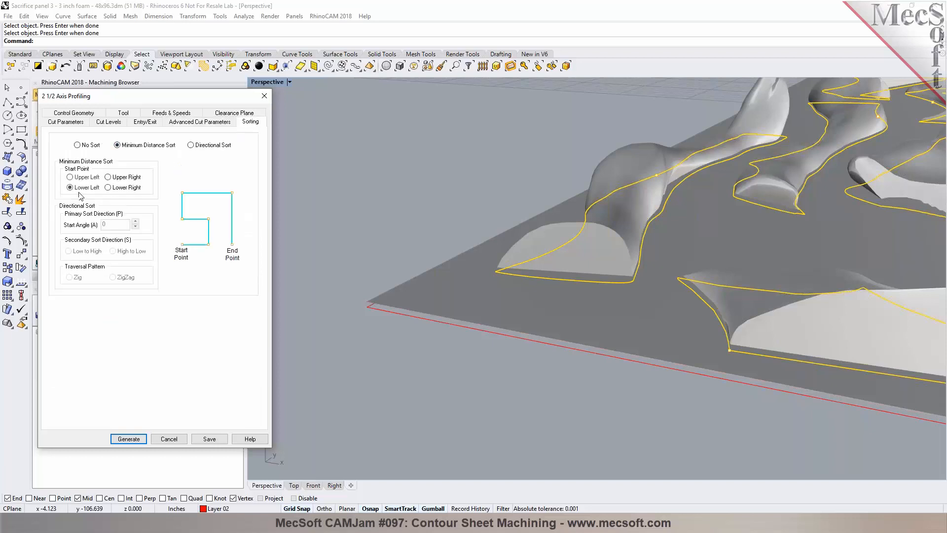
left_click(124, 439)
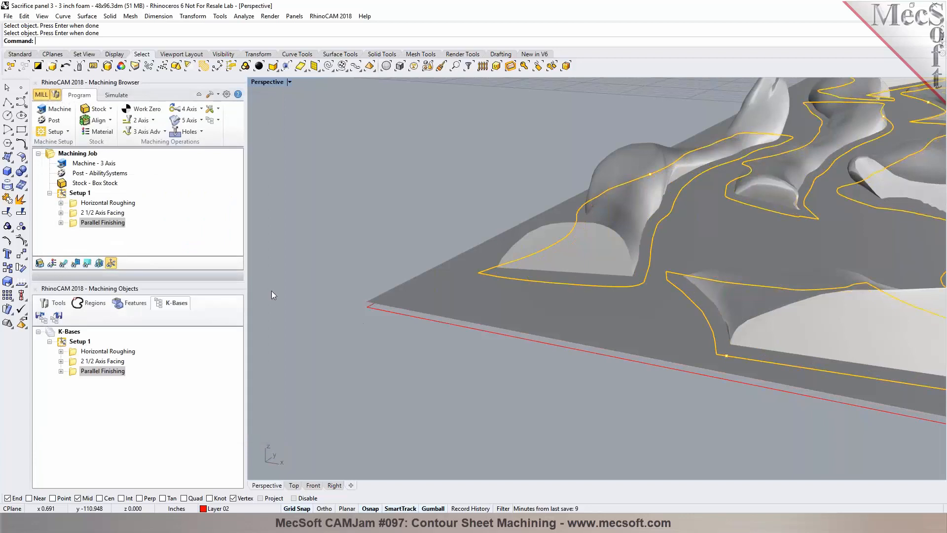
Step: Inspect the generated profiling toolpath and its bridge gaps in the viewport
left_click(63, 262)
left_click(117, 95)
right_click_drag(455, 321, 351, 281)
scroll(351, 281, "up", 10)
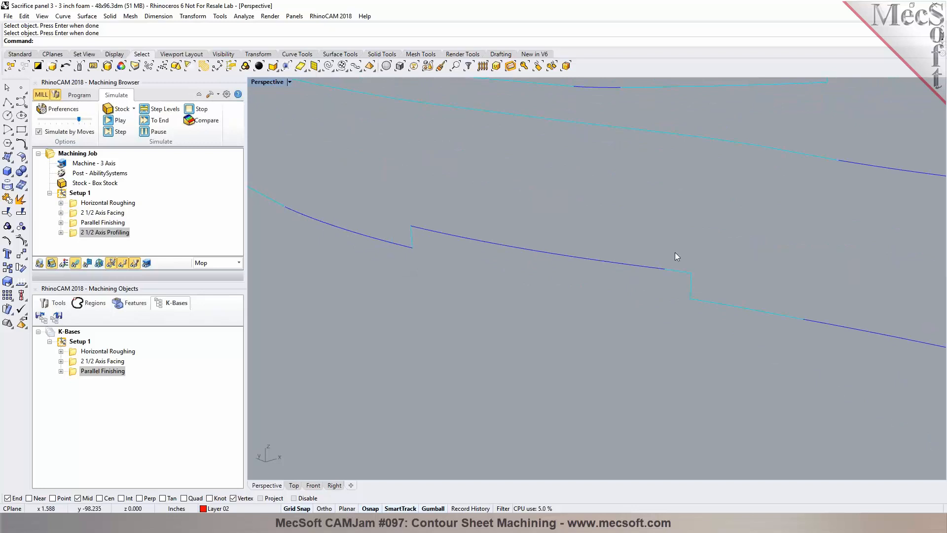
scroll(592, 318, "down", 6)
scroll(353, 309, "up", 6)
mouse_move(414, 286)
right_mouse_down()
mouse_move(433, 308)
mouse_move(425, 297)
mouse_move(402, 298)
right_mouse_up()
scroll(399, 281, "down", 7)
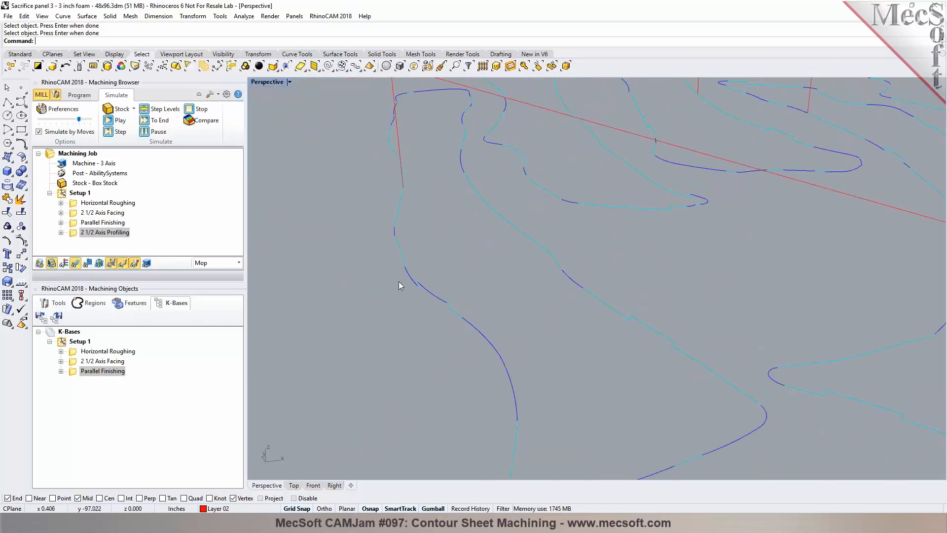
mouse_move(463, 306)
right_mouse_down()
mouse_move(428, 301)
mouse_move(471, 314)
right_mouse_up()
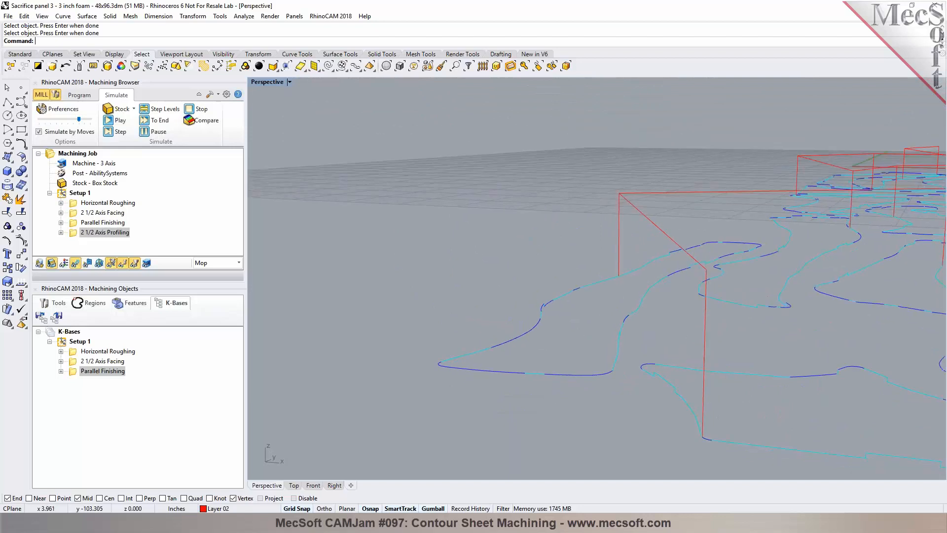
scroll(593, 381, "up", 4)
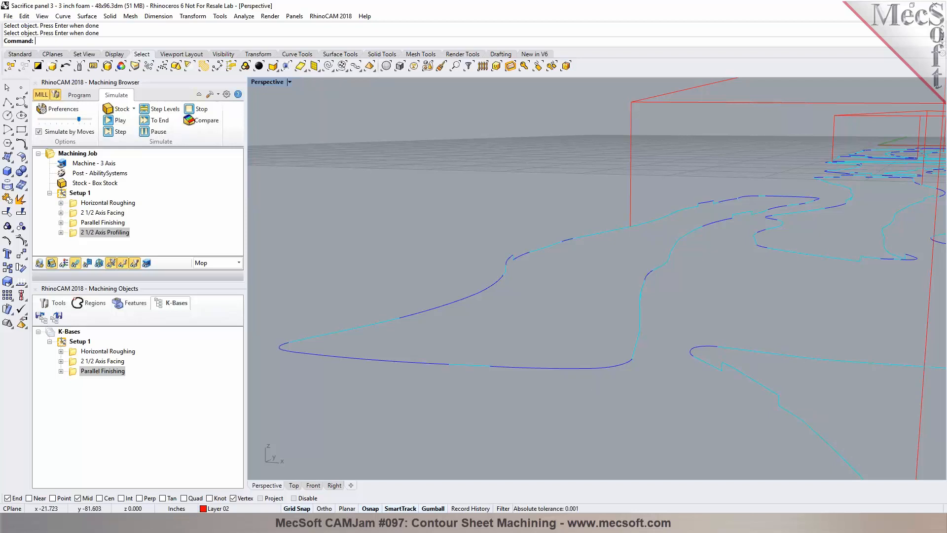
Step: Switch to the top view and turn off Layer 01 and Layer 03 so only the part outline curves remain visible
left_click(78, 95)
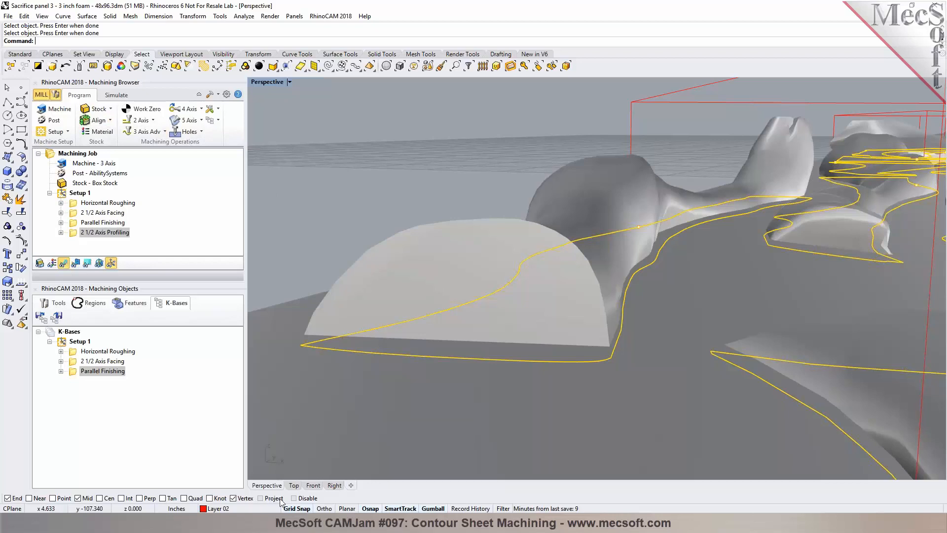
left_click(294, 485)
scroll(395, 123, "down", 4)
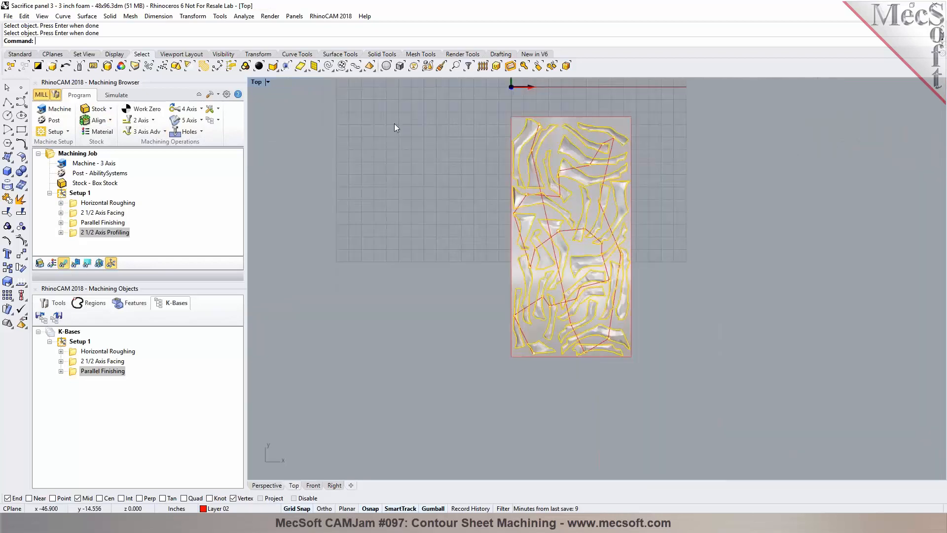
left_click(18, 52)
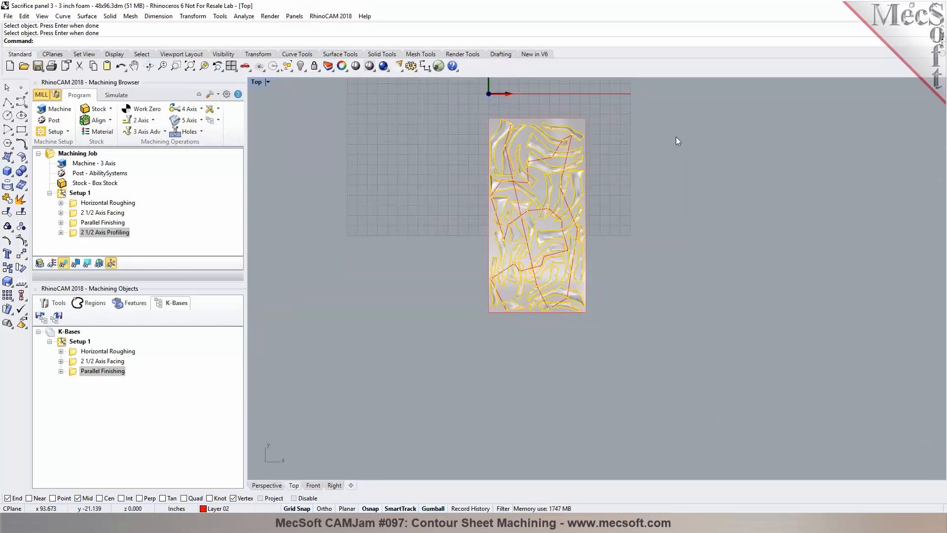
left_click(327, 66)
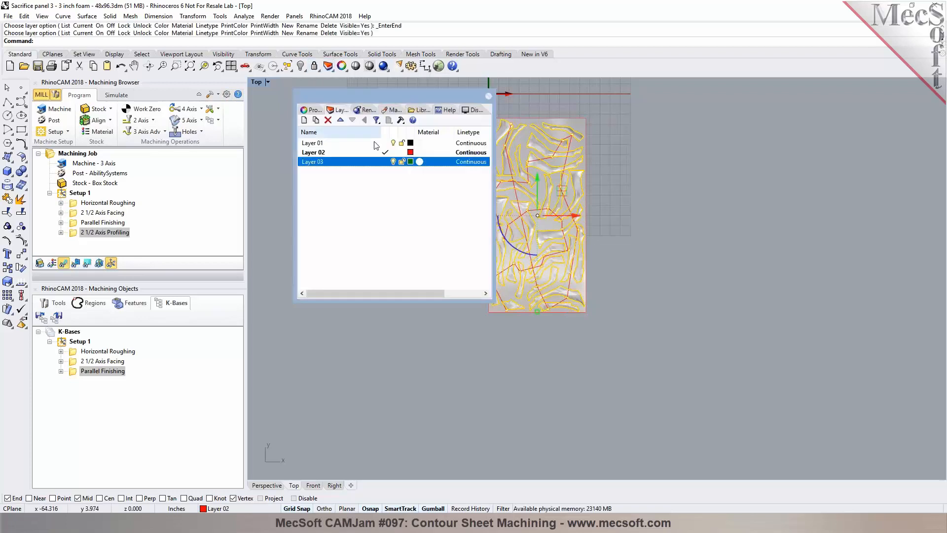
left_click(392, 144)
left_click(393, 142)
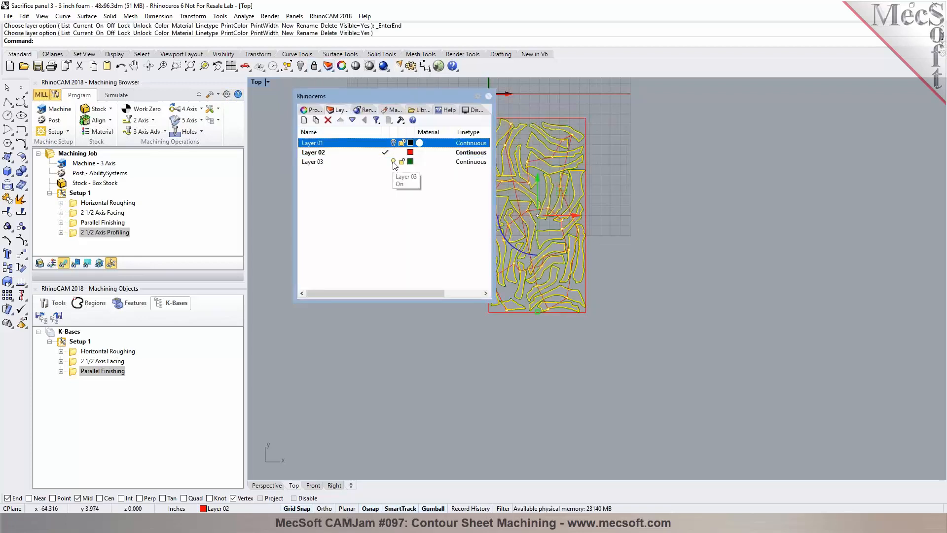
left_click(394, 163)
left_click(77, 154)
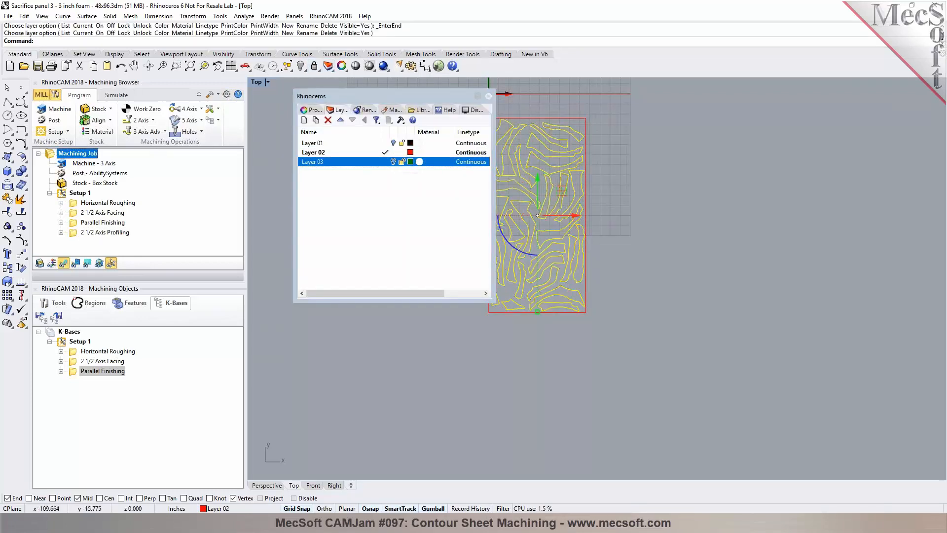
left_click(488, 96)
left_click(537, 172)
scroll(538, 173, "up", 3)
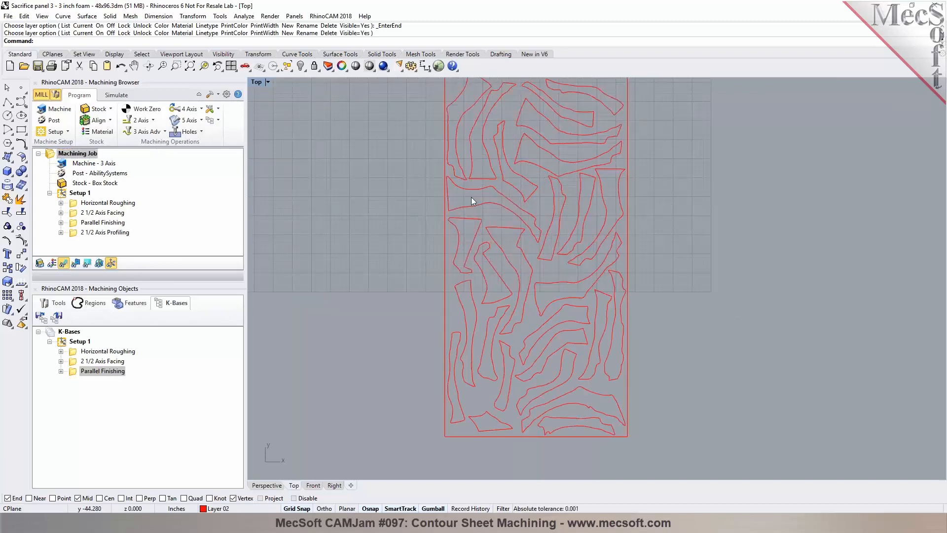
Step: Create machining regions from two of the part outline curves
left_click(98, 306)
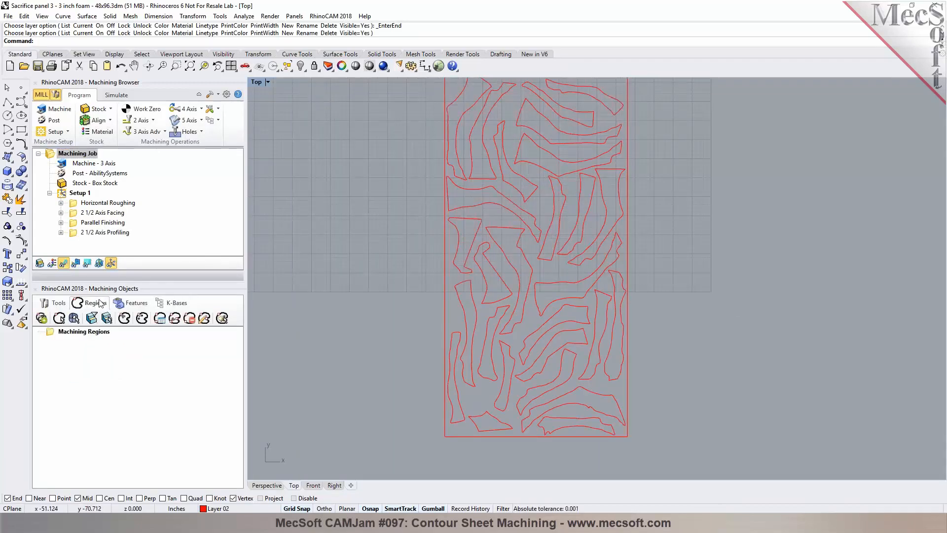
scroll(473, 437, "up", 5)
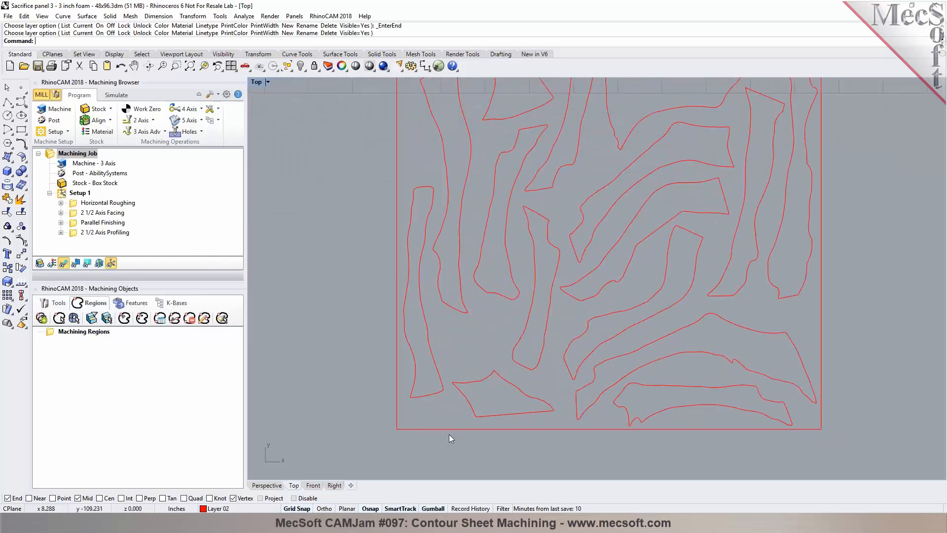
left_click(59, 317)
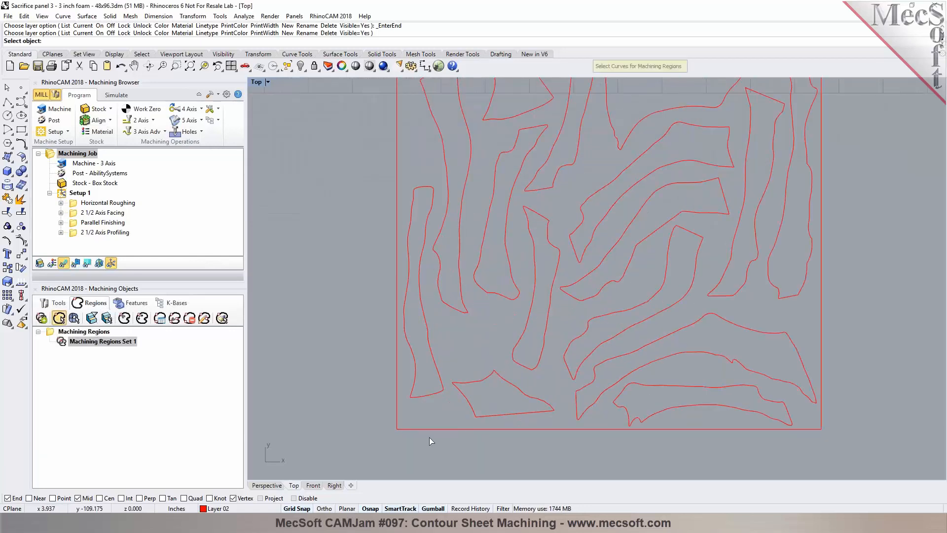
left_click(428, 336)
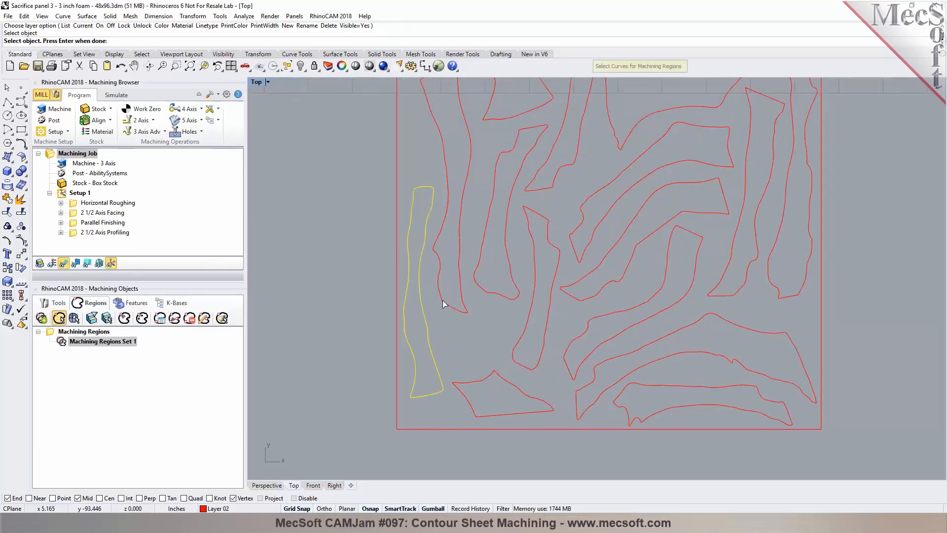
left_click(446, 303)
key("Return")
Step: Add 4 automatic, equally spaced bridge points to Curve Region 1
scroll(349, 370, "down", 2)
left_click(99, 351)
scroll(399, 299, "up", 3)
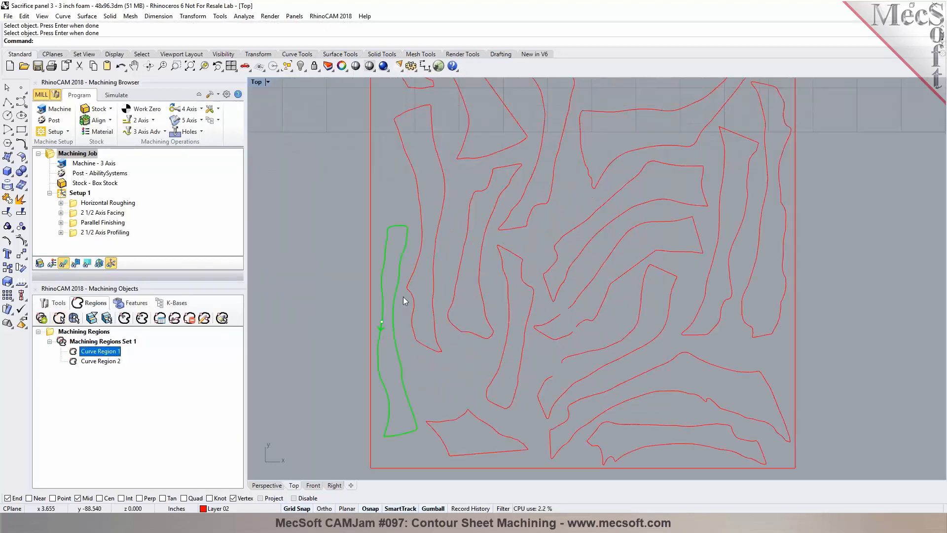
scroll(394, 331, "down", 1)
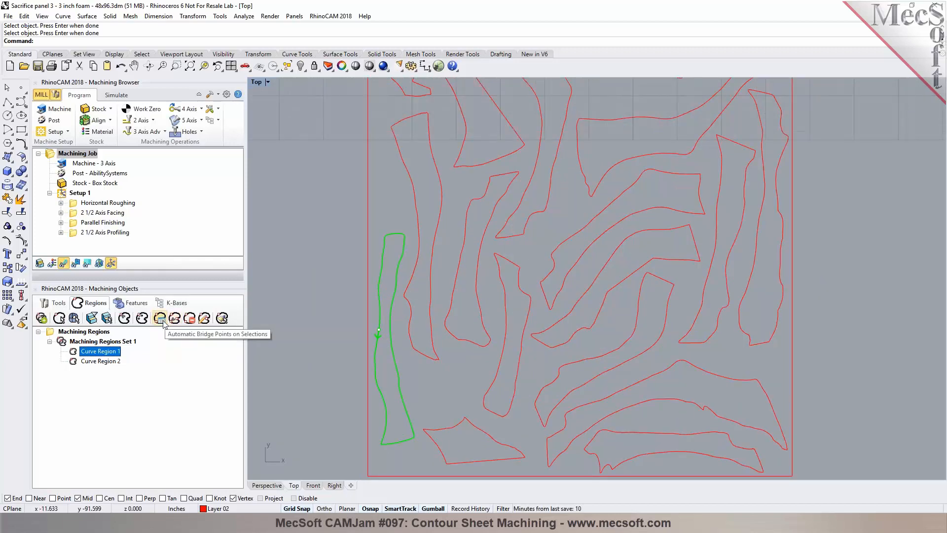
left_click(163, 321)
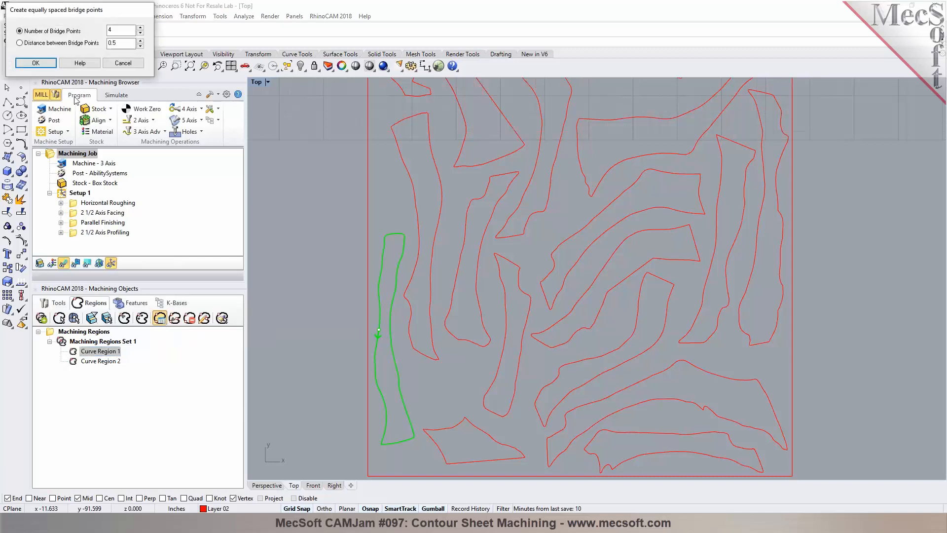
left_click(50, 64)
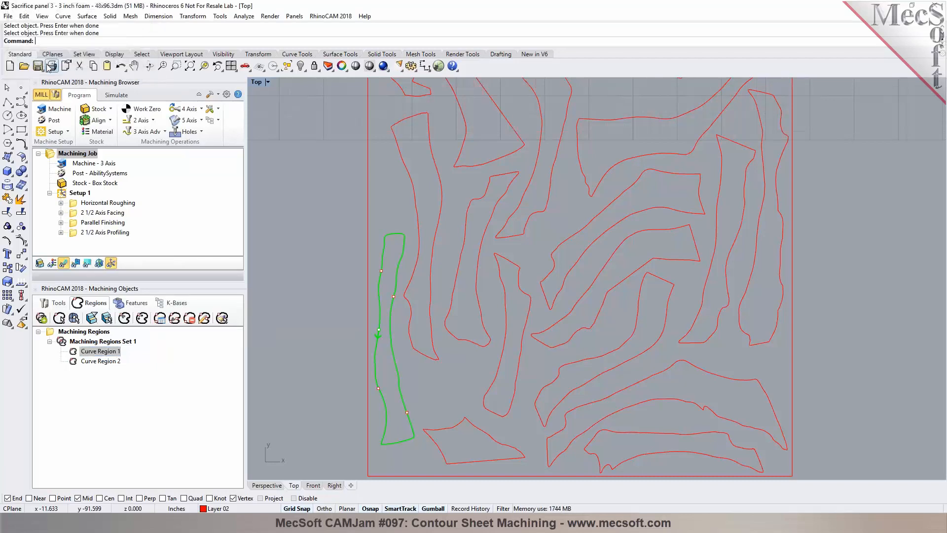
Step: Add automatic bridge points to Curve Region 2 as well
left_click(100, 360)
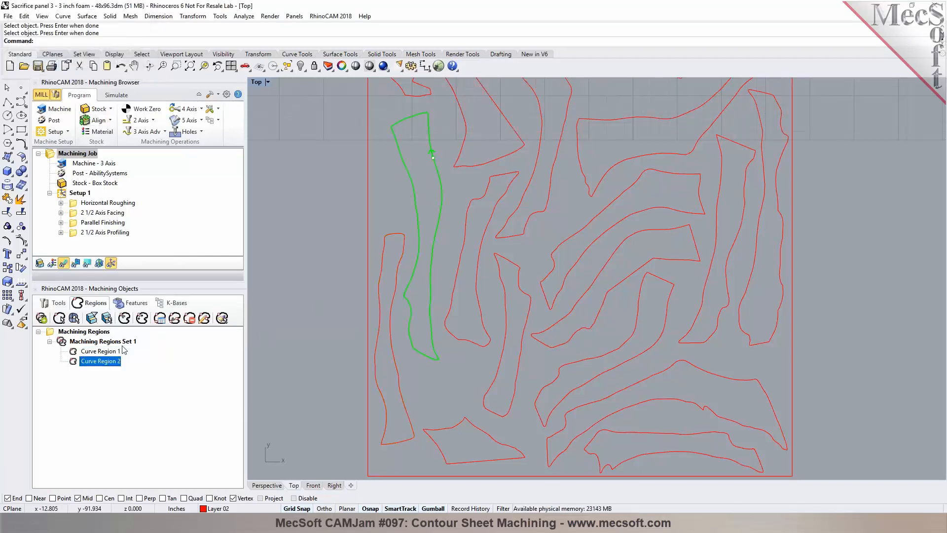
left_click(159, 318)
left_click(45, 66)
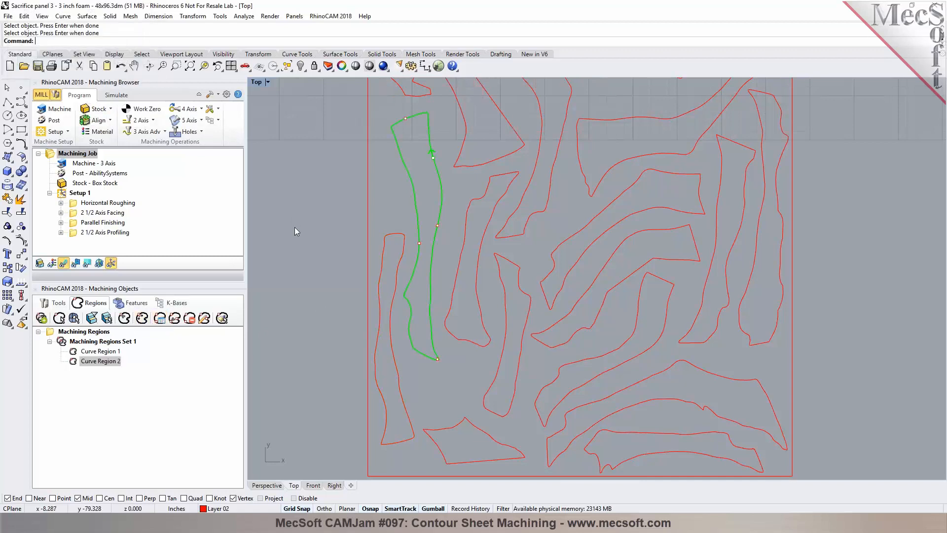
Step: Relocate two bridge points along Curve Region 1 to new positions on the curve
left_click(100, 351)
scroll(374, 365, "up", 3)
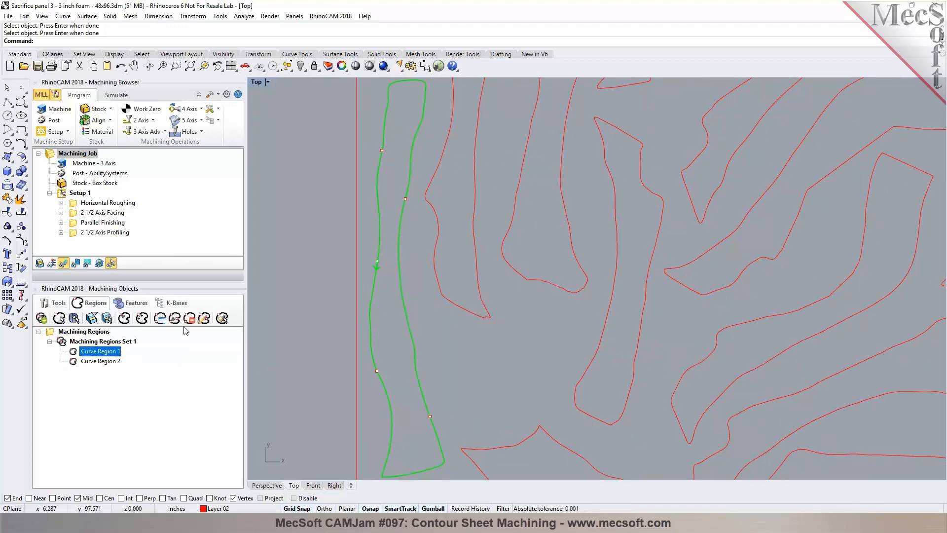
left_click(204, 319)
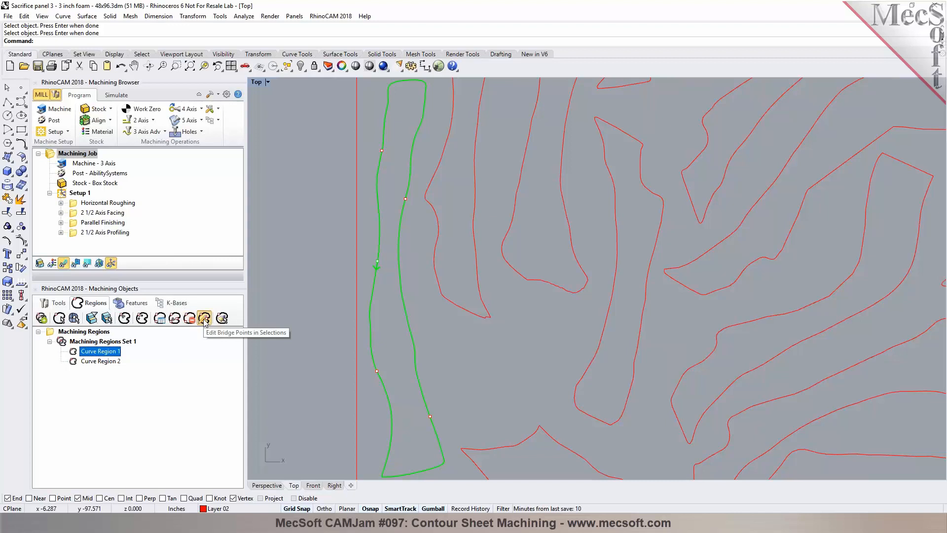
left_click(377, 372)
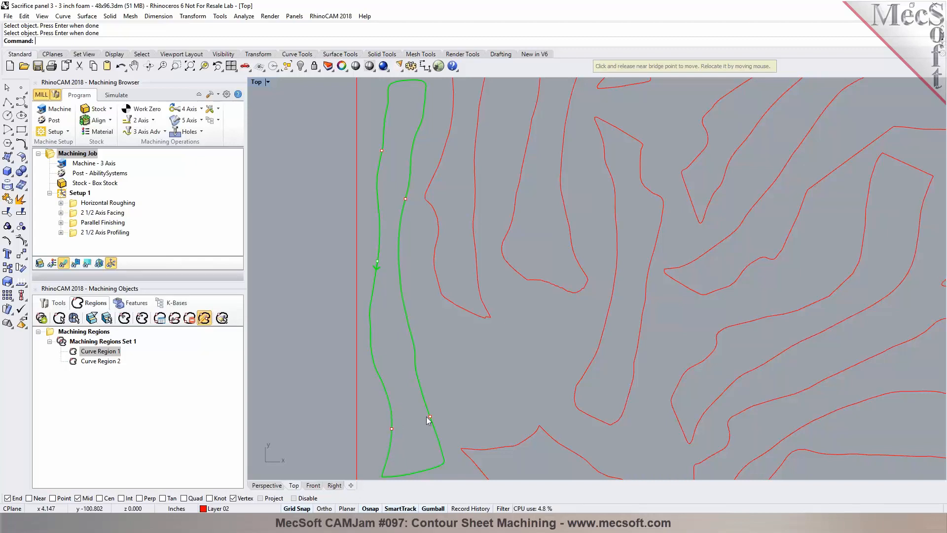
left_click(415, 362)
left_click(376, 181)
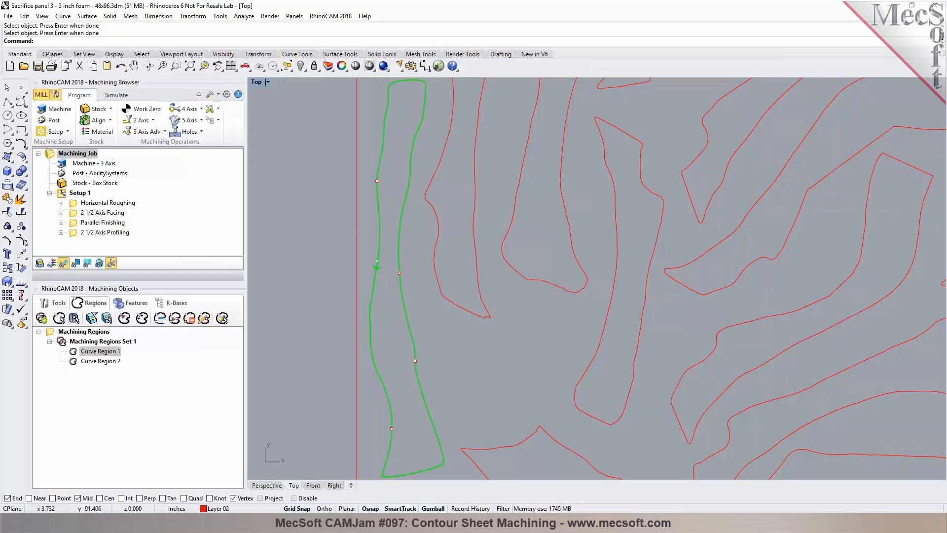
scroll(418, 259, "down", 2)
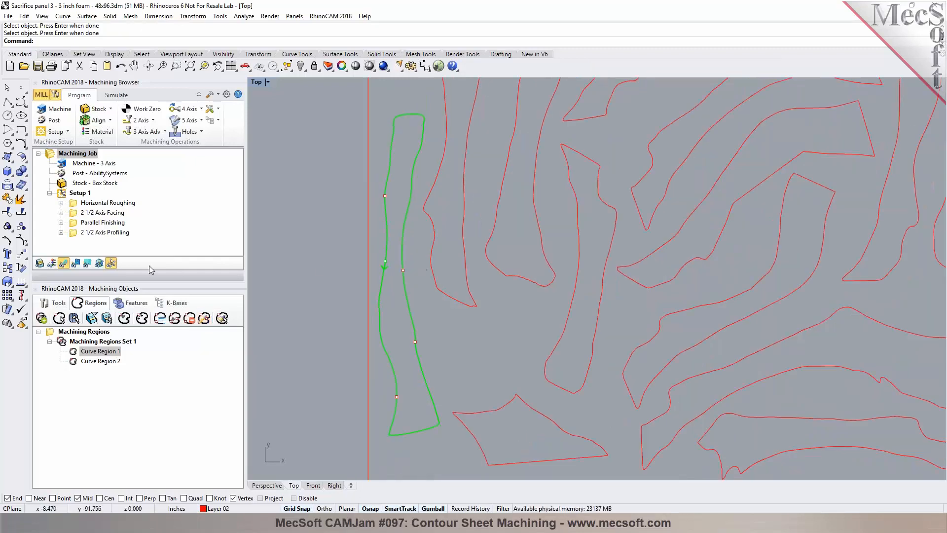
Step: Set up a 2 1/2 Axis Profiling operation using the predefined Machining Regions Set 1 and generate it
left_click(72, 233)
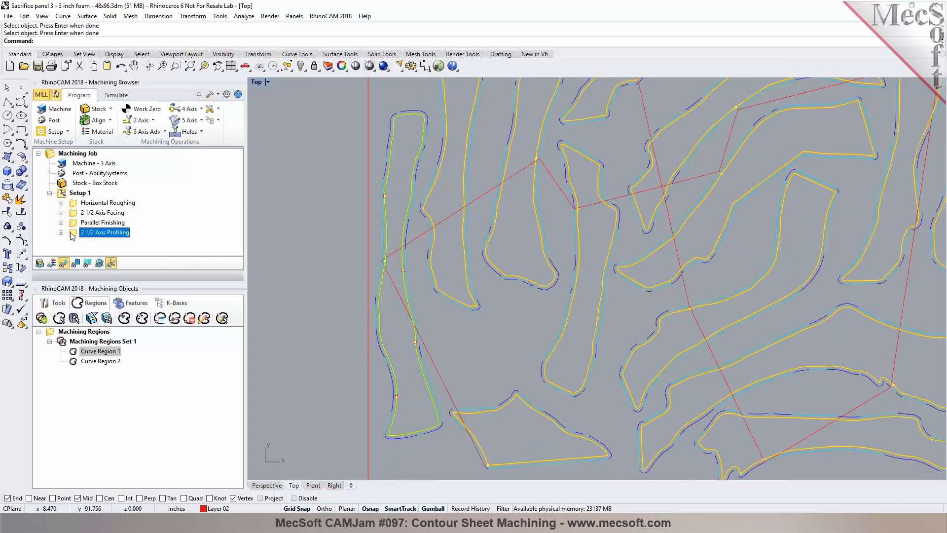
double_click(72, 233)
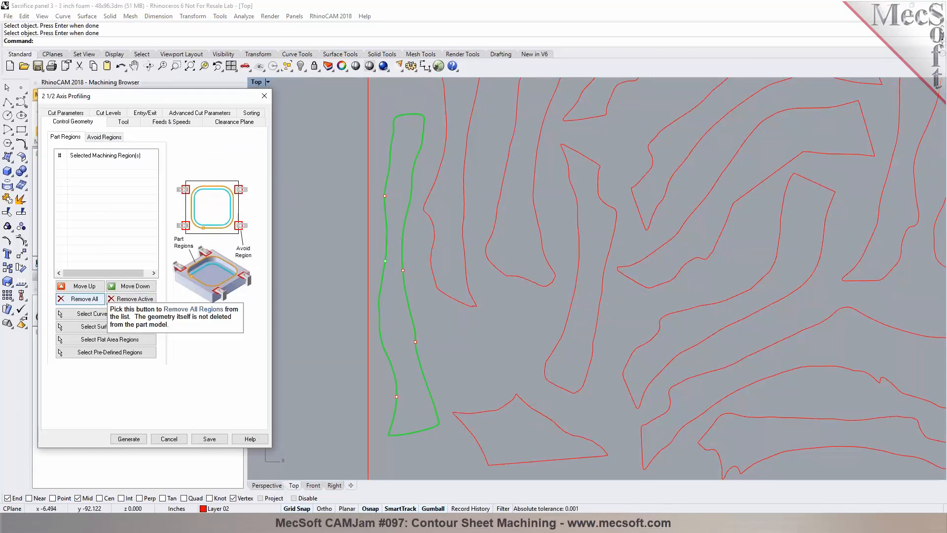
left_click(113, 353)
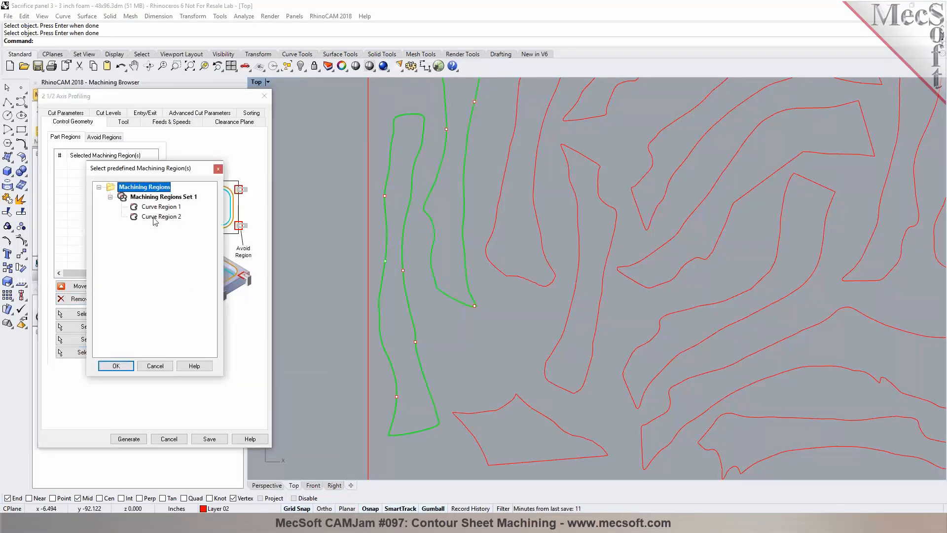
left_click(160, 197)
left_click(115, 366)
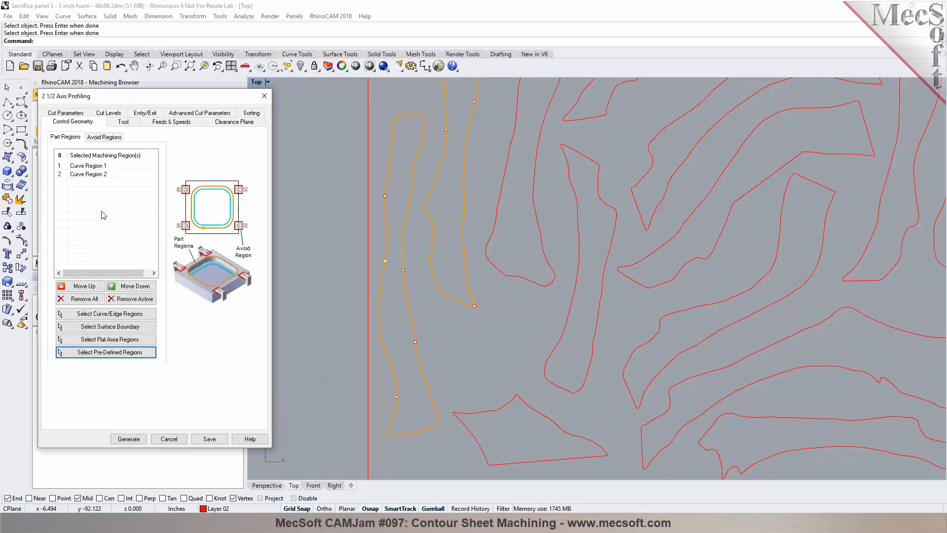
left_click(131, 439)
Step: Inspect the new profiling toolpath and its bridge gaps in the perspective view
left_click(267, 485)
right_click_drag(421, 399, 558, 409)
scroll(614, 333, "down", 2)
scroll(428, 405, "up", 3)
scroll(469, 362, "down", 2)
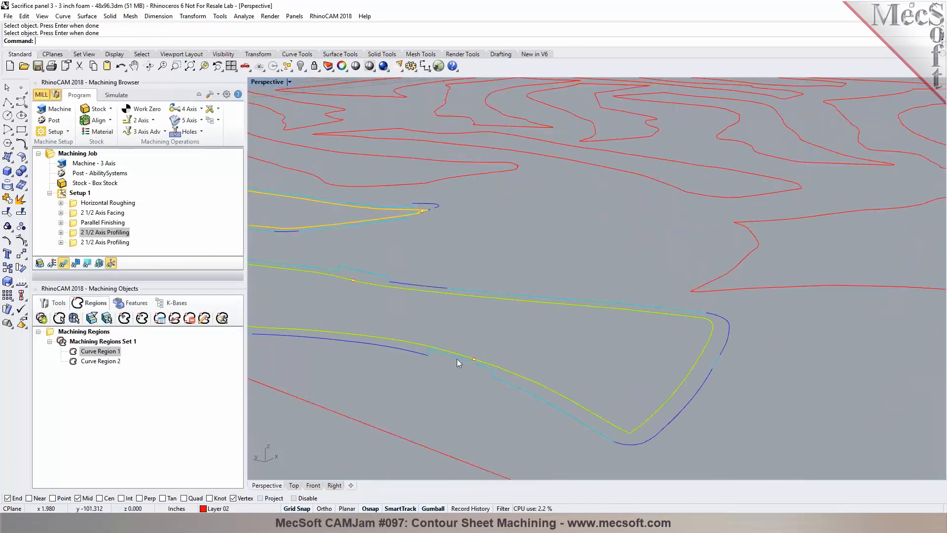
scroll(555, 360, "down", 2)
right_click_drag(409, 306, 366, 340)
scroll(362, 163, "up", 5)
scroll(455, 131, "up", 2)
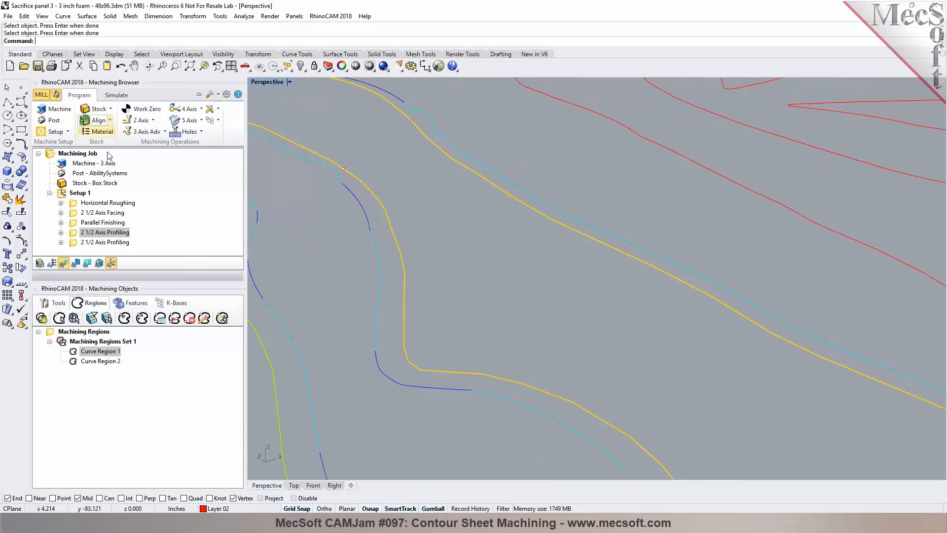
Step: Move the new profiling operation above Parallel Finishing and simulate it with Simulate by Moves turned off
left_click_drag(73, 232, 77, 217)
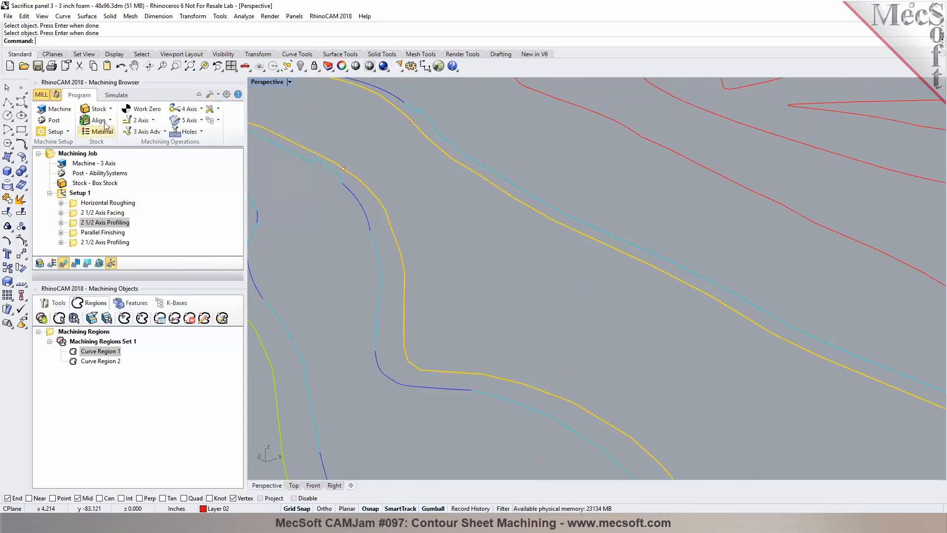
left_click(116, 95)
scroll(261, 185, "down", 8)
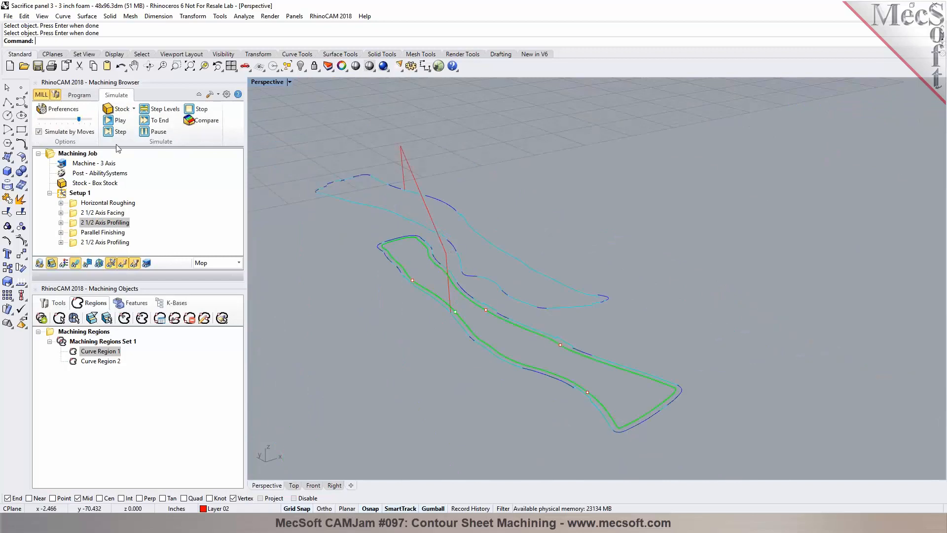
left_click(72, 132)
left_click(107, 121)
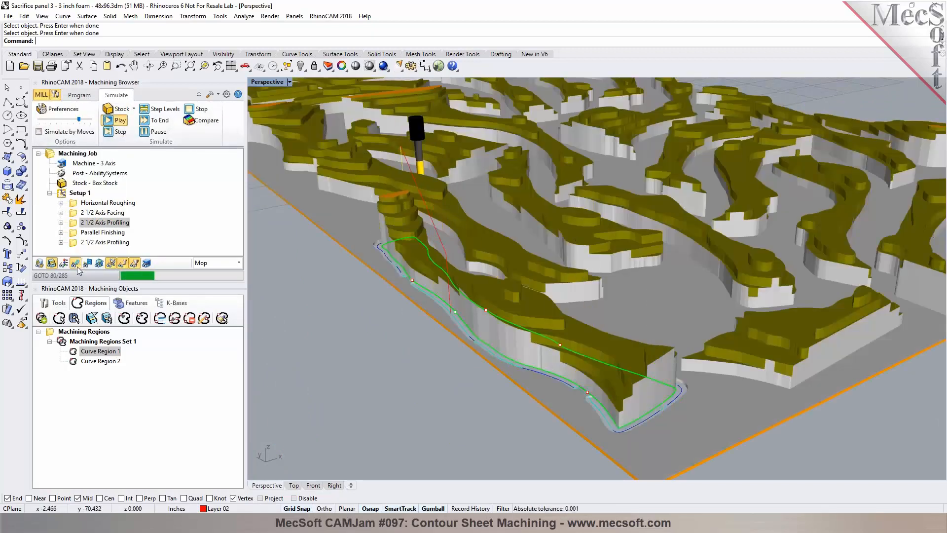
Step: Examine the simulated stock around the bridged parts from several angles
scroll(392, 439, "up", 3)
right_click_drag(392, 439, 376, 267)
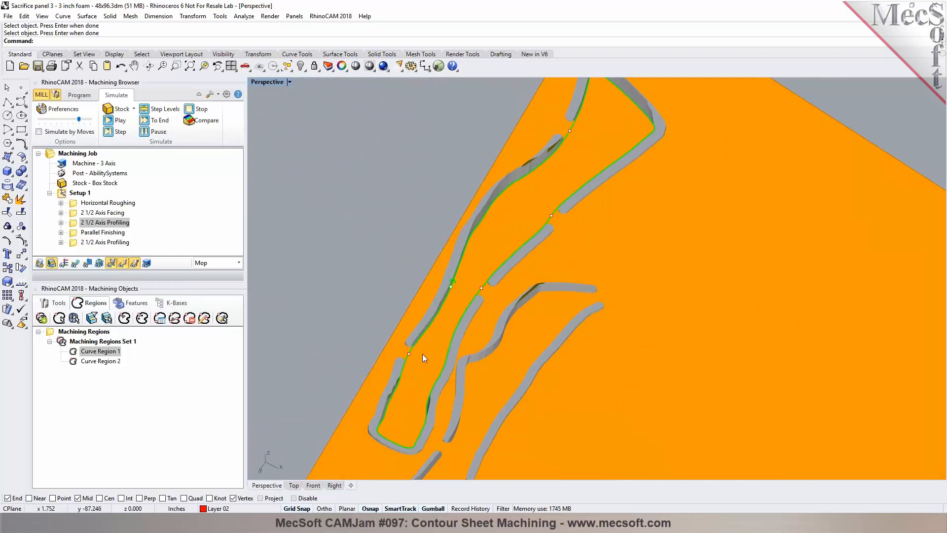
scroll(466, 243, "down", 3)
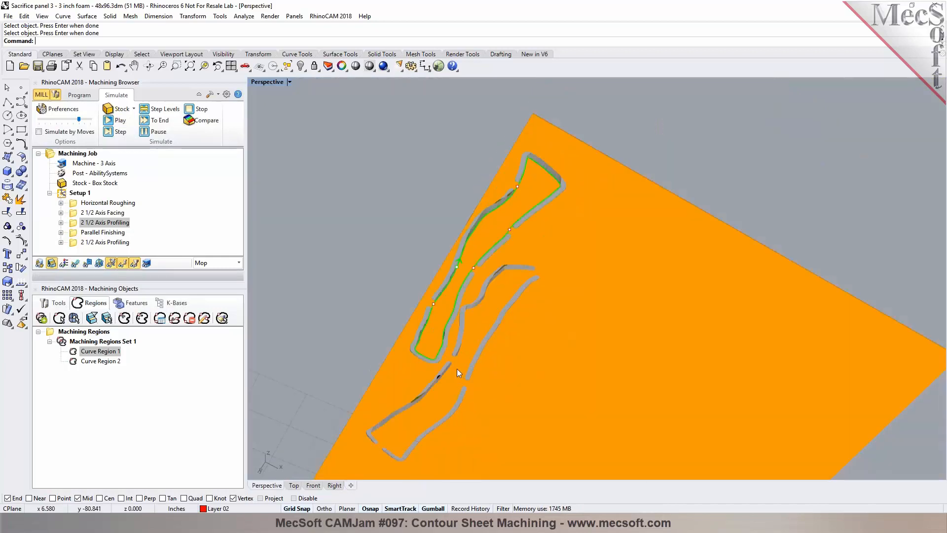
right_click_drag(378, 285, 351, 402)
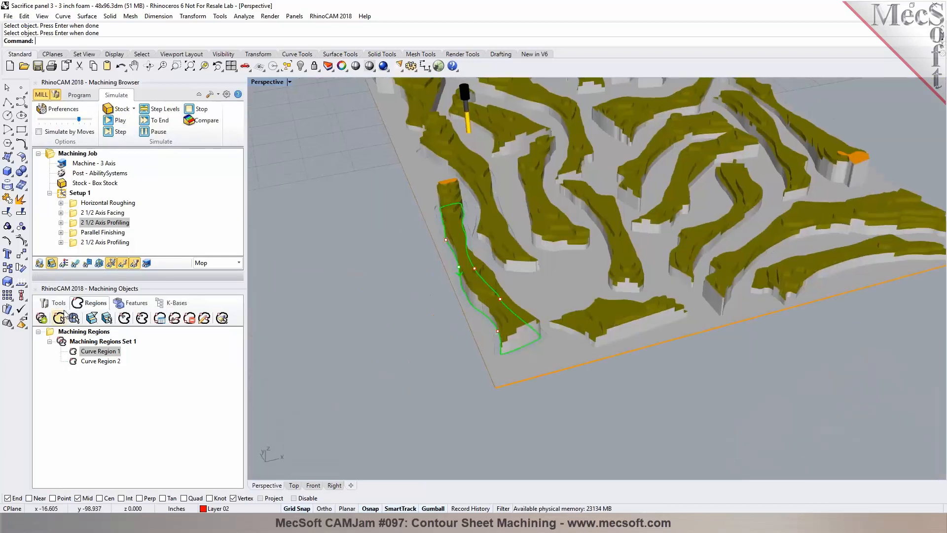
left_click(55, 302)
scroll(457, 217, "up", 5)
mouse_move(456, 217)
right_mouse_down()
mouse_move(526, 184)
mouse_move(454, 208)
right_mouse_up()
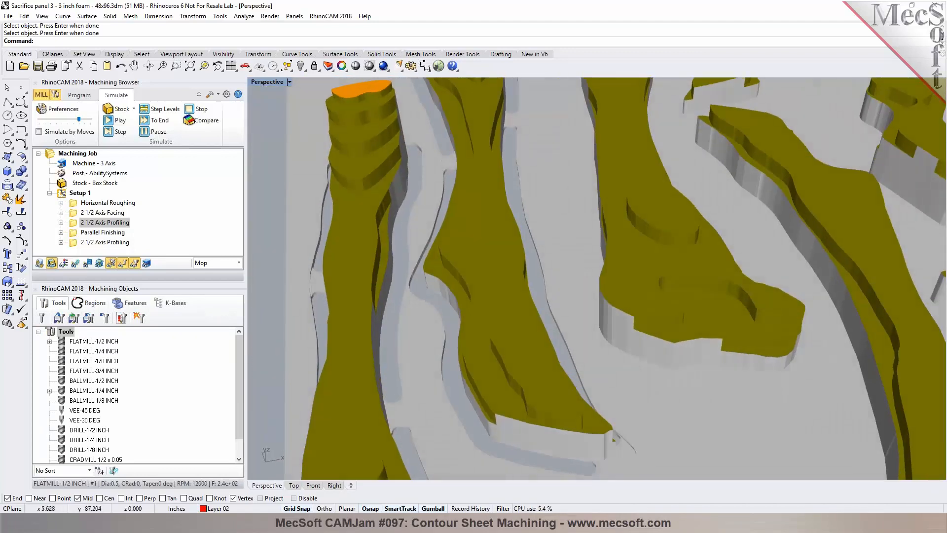
Step: Save Setup 1 to a knowledge base file named Sacrifice panel 3 - 3 inch foam - 48x96.vkb
scroll(448, 290, "down", 5)
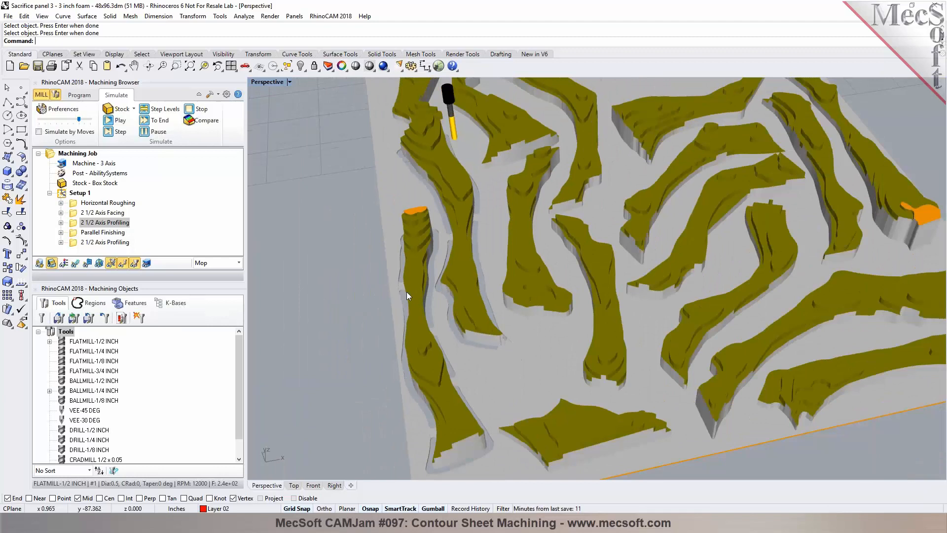
right_click_drag(530, 294, 356, 293)
scroll(355, 293, "down", 4)
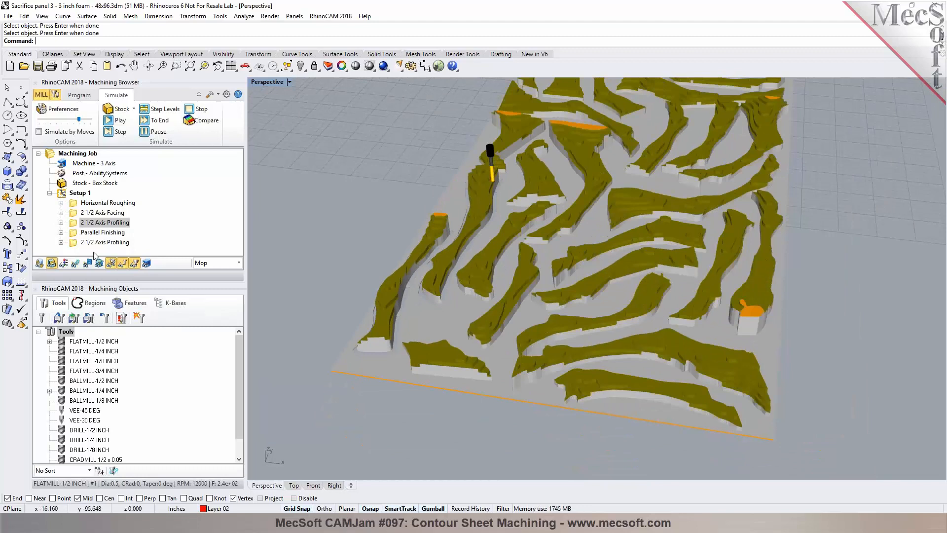
left_click(70, 194)
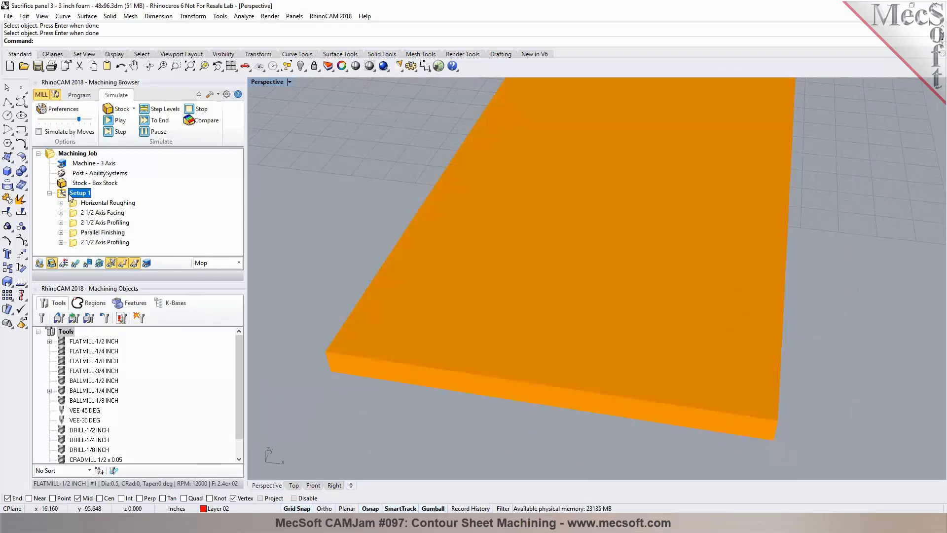
left_click(79, 94)
left_click(217, 119)
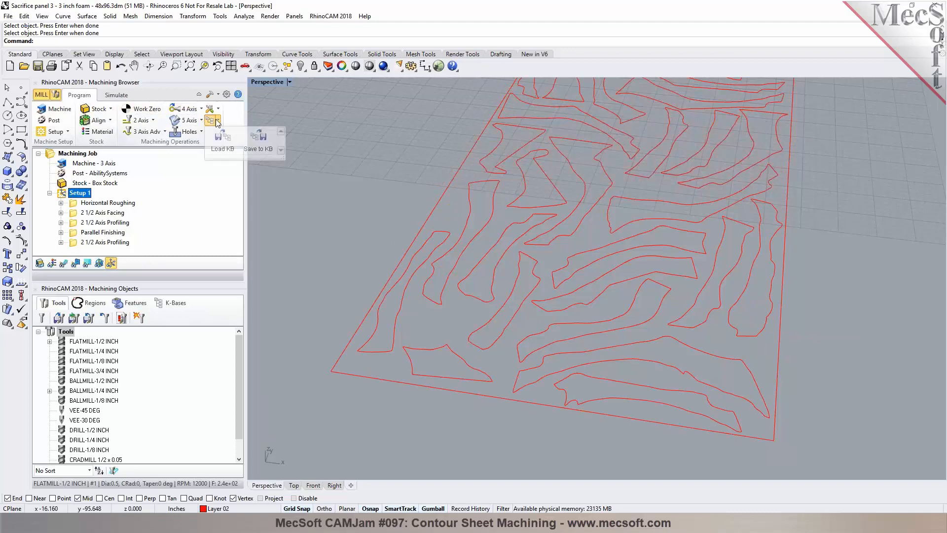
left_click(258, 140)
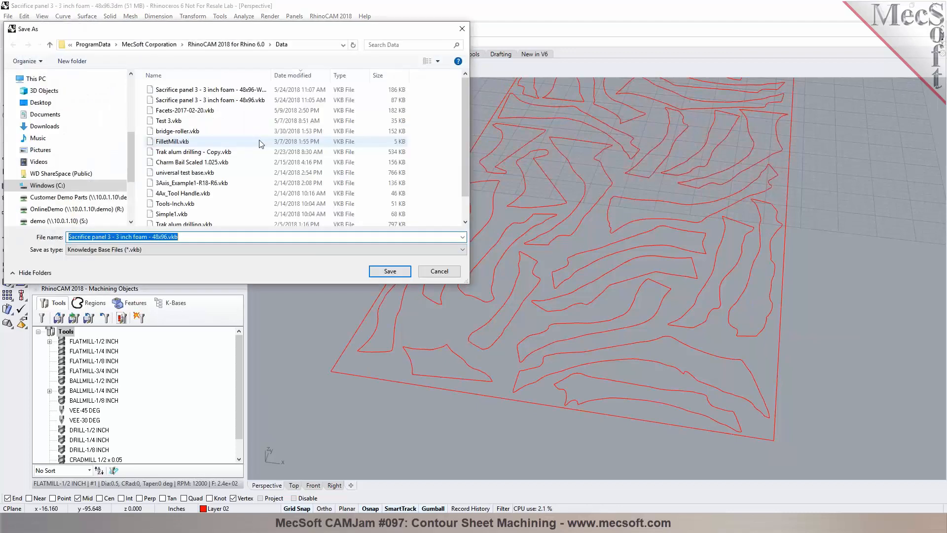
left_click(390, 271)
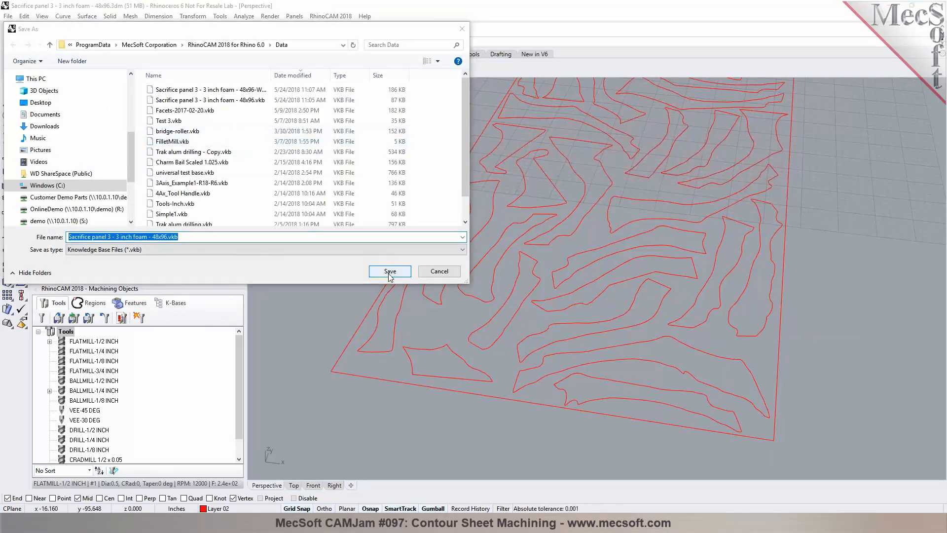
left_click(501, 262)
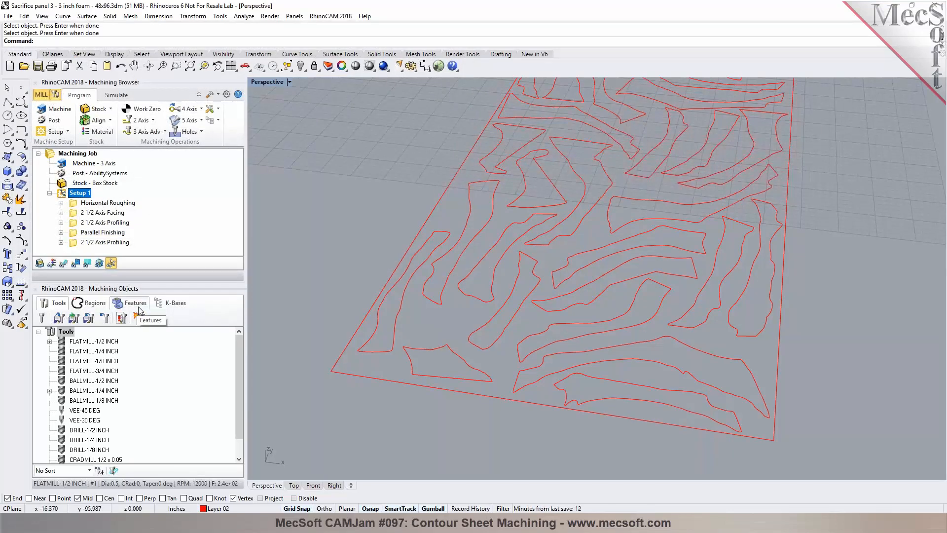
Step: Open the machining operations information for Setup 1 to review each operation's machine time
scroll(363, 304, "down", 3)
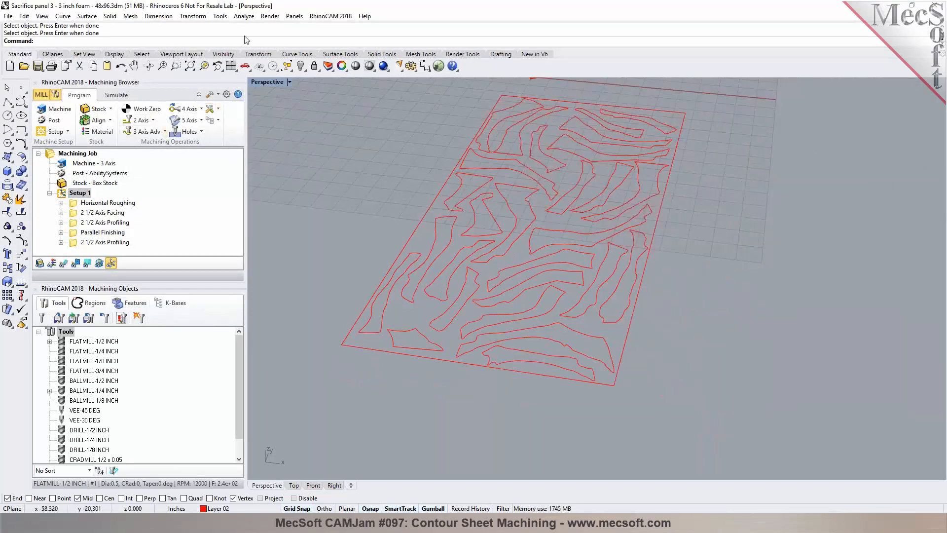
right_click(74, 192)
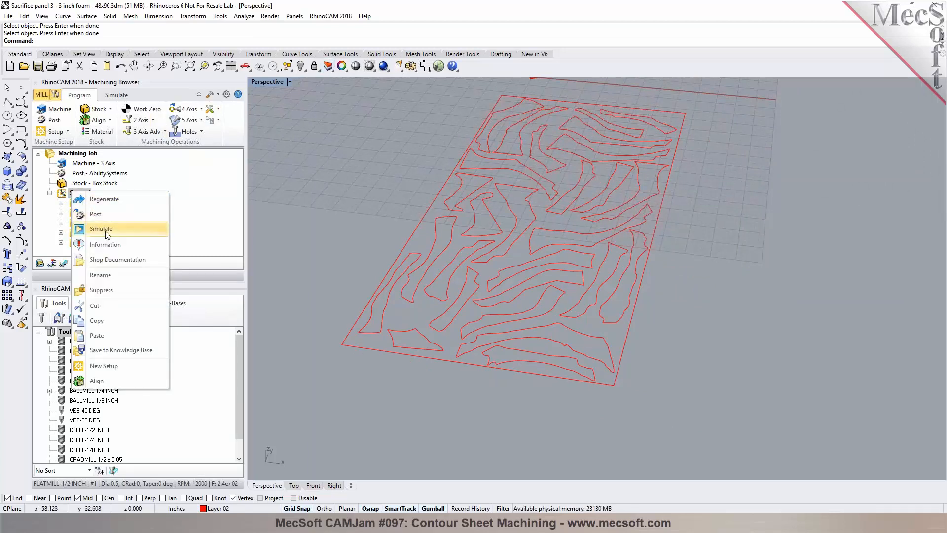
left_click(105, 244)
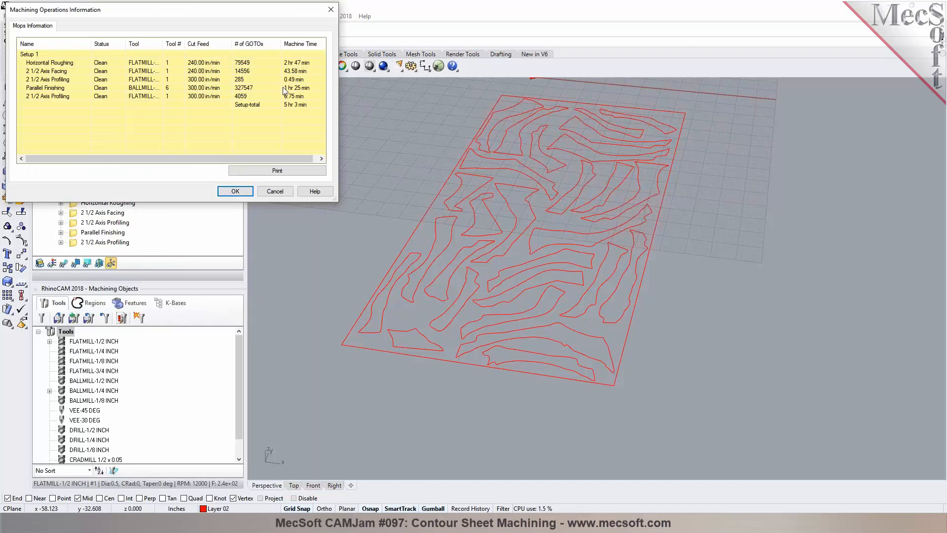
left_click(275, 191)
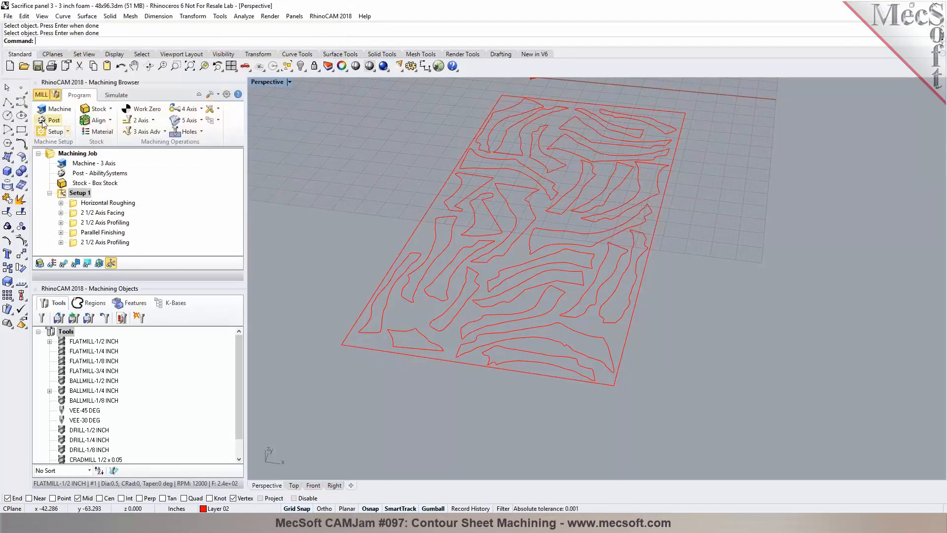
Step: Open the post-processor options and turn on visibility of Layer 03 to display the part surface
left_click(43, 121)
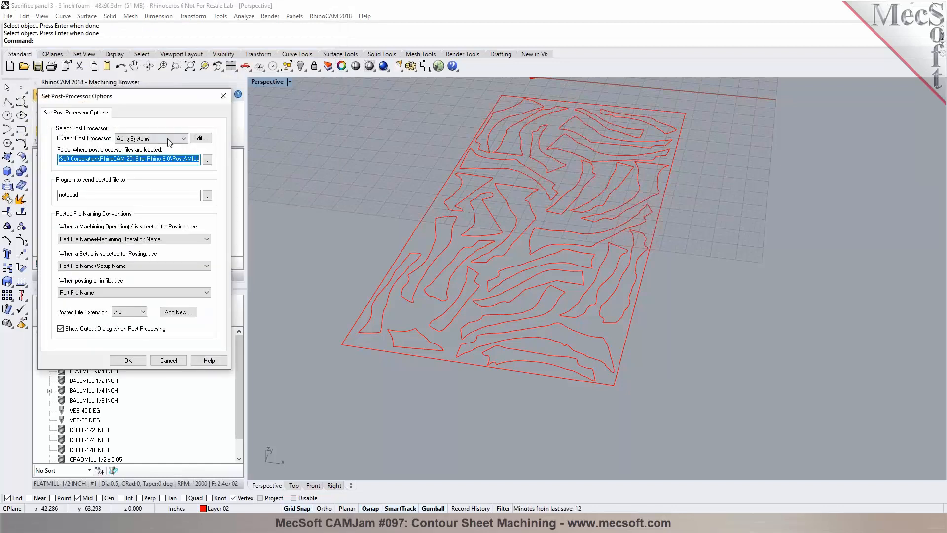
left_click(181, 139)
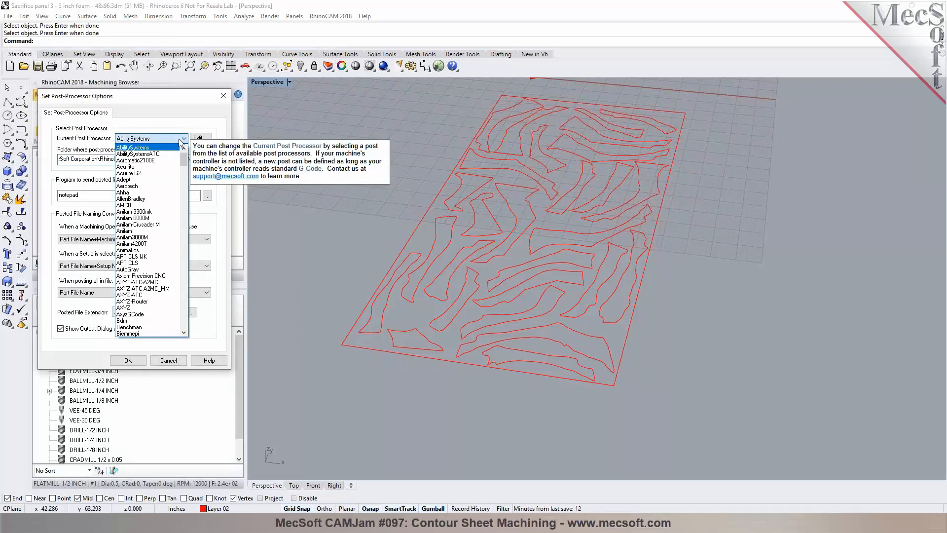
left_click(329, 69)
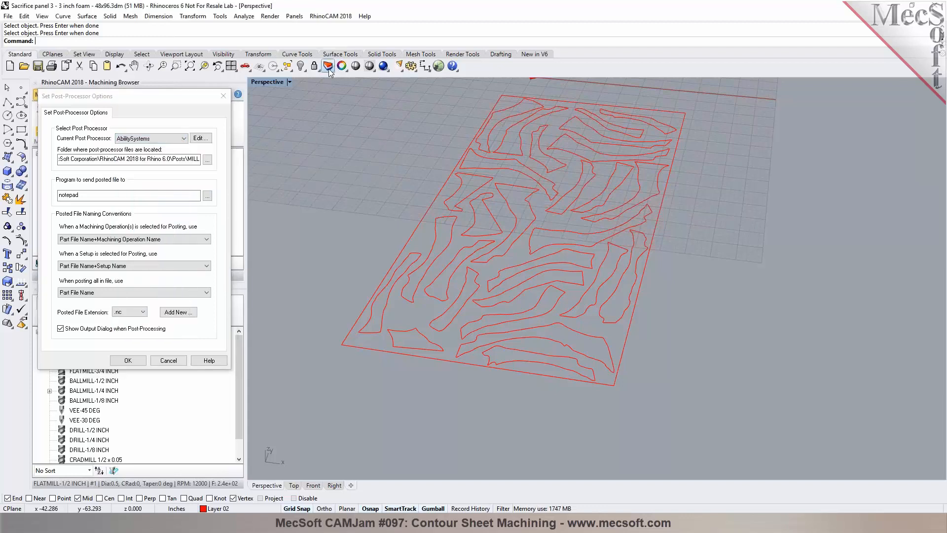
left_click(327, 68)
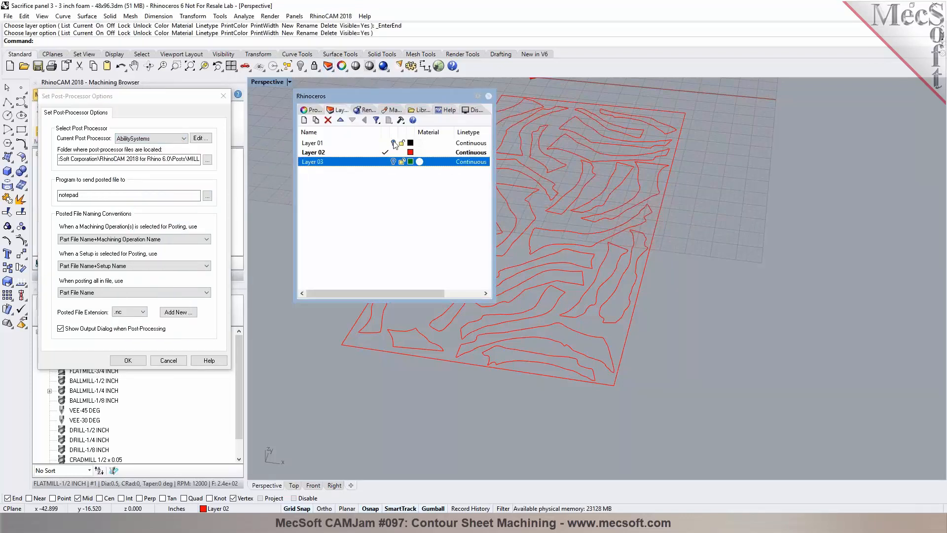
left_click(393, 161)
left_click(488, 96)
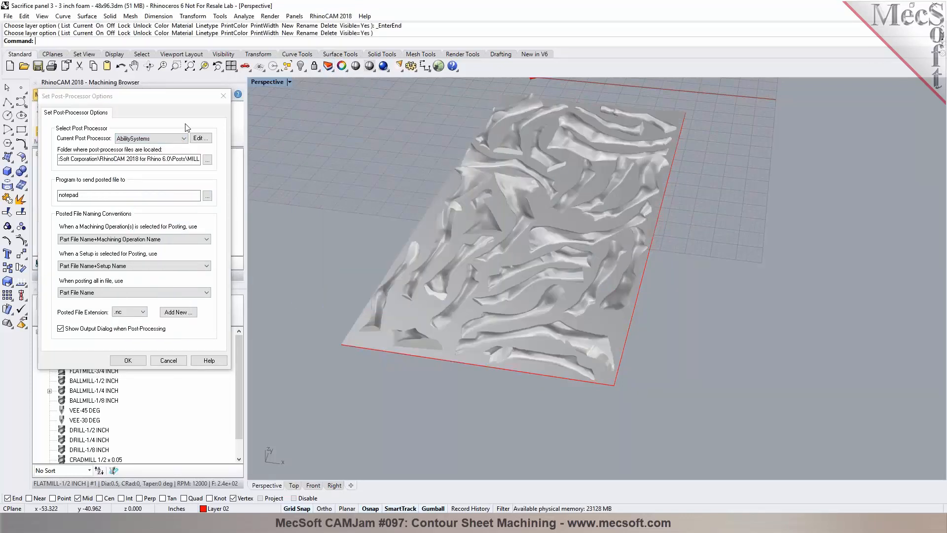
Step: Set the current post processor to Technolsel
left_click(184, 138)
left_click_drag(185, 161, 190, 303)
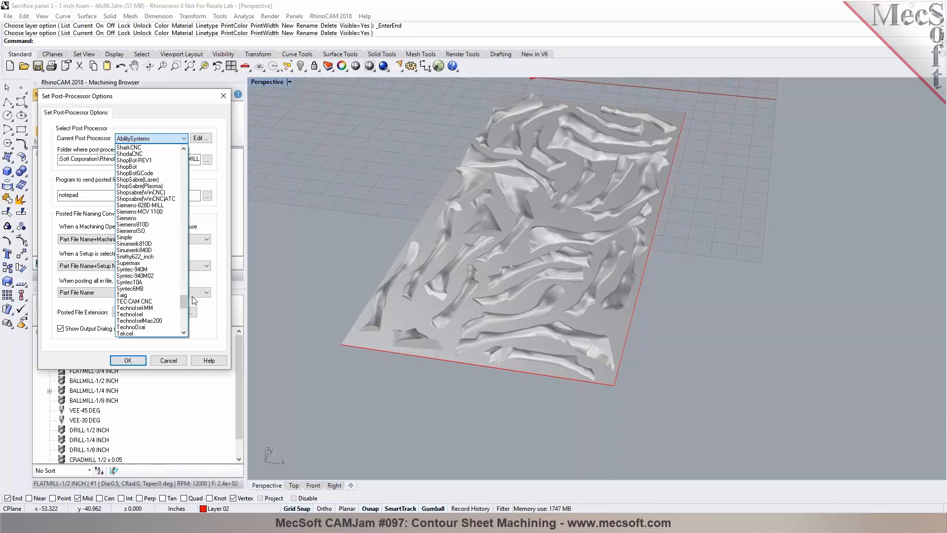
left_click(148, 314)
left_click(142, 312)
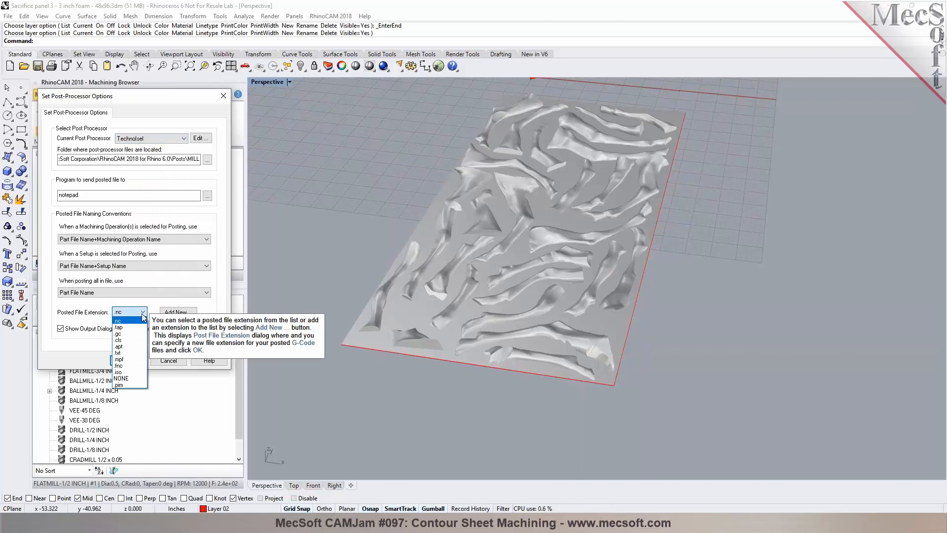
left_click(142, 314)
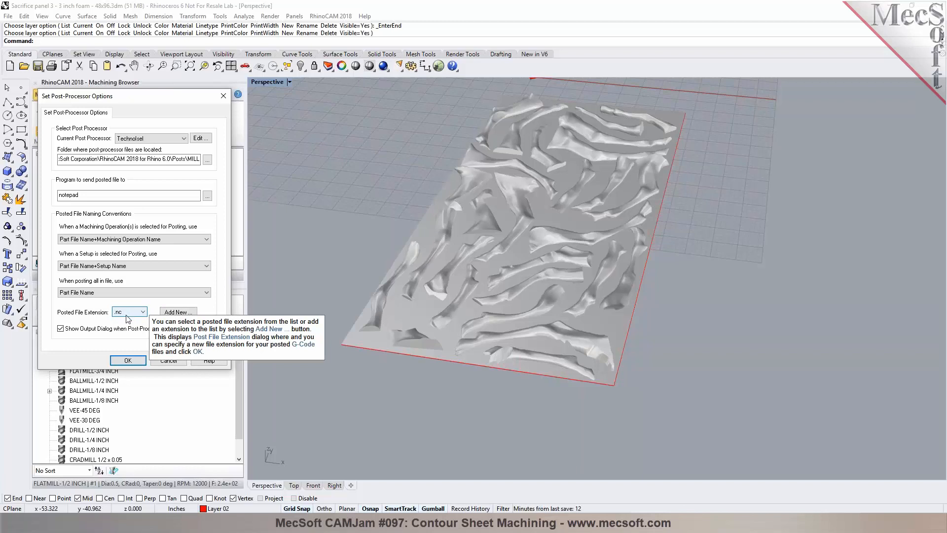
Step: Add a new posted file extension .ncd and confirm the post-processor options
left_click(179, 313)
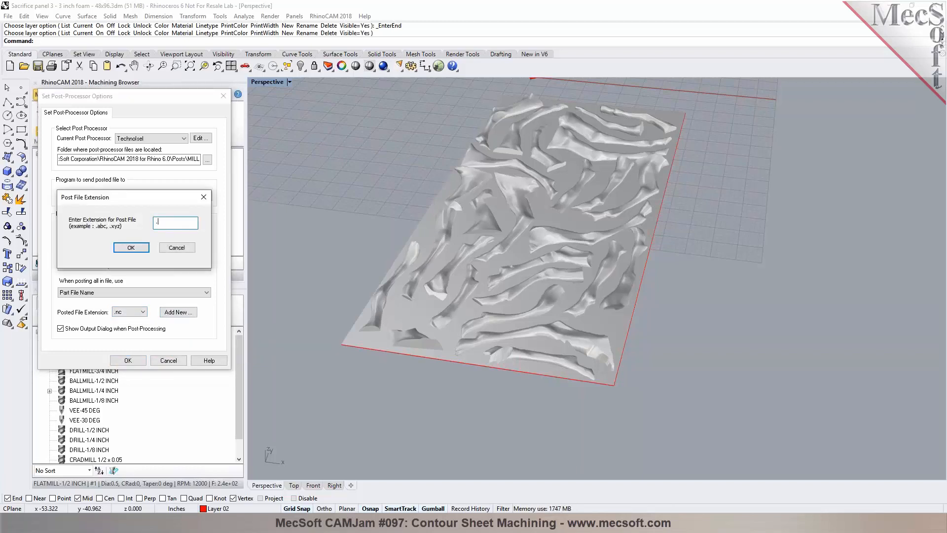
type("cd")
left_click(132, 247)
left_click(128, 361)
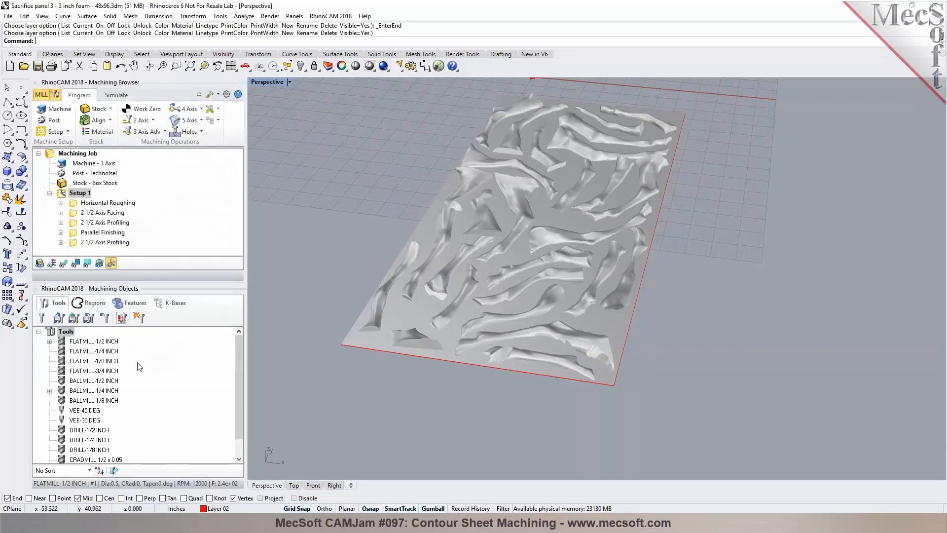
Step: Post Setup 1 to the Desktop as Sacrifice panel 3 - 3 inch foam - 48x96_Setup 1.ncd
right_click(84, 195)
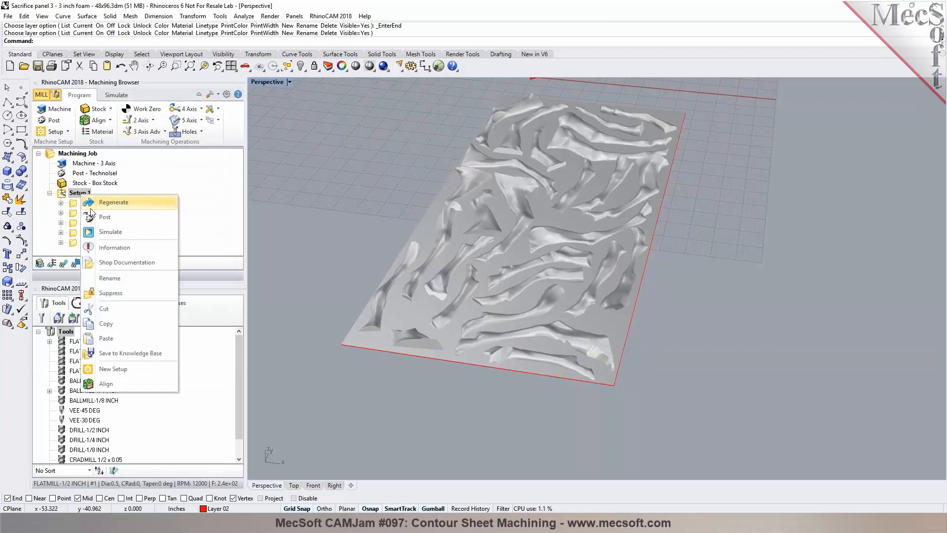
left_click(92, 216)
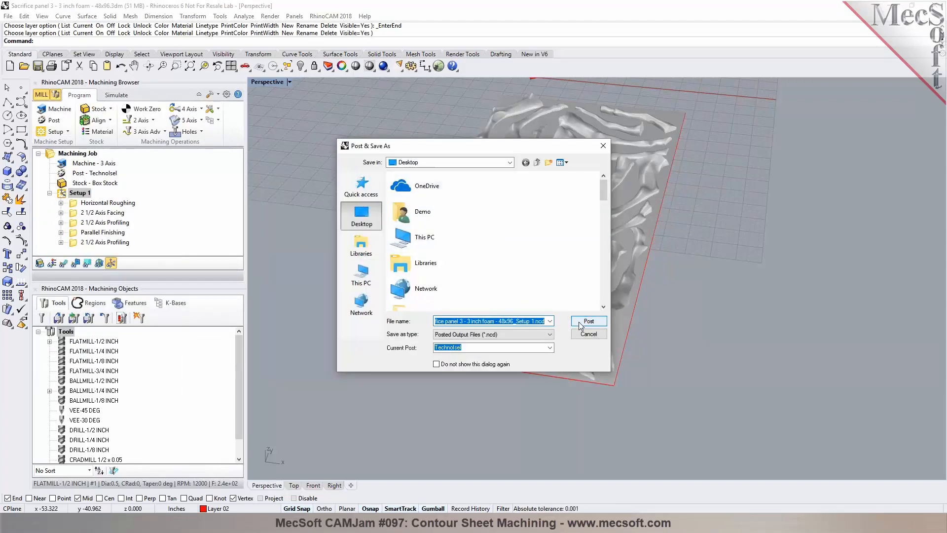
left_click(581, 323)
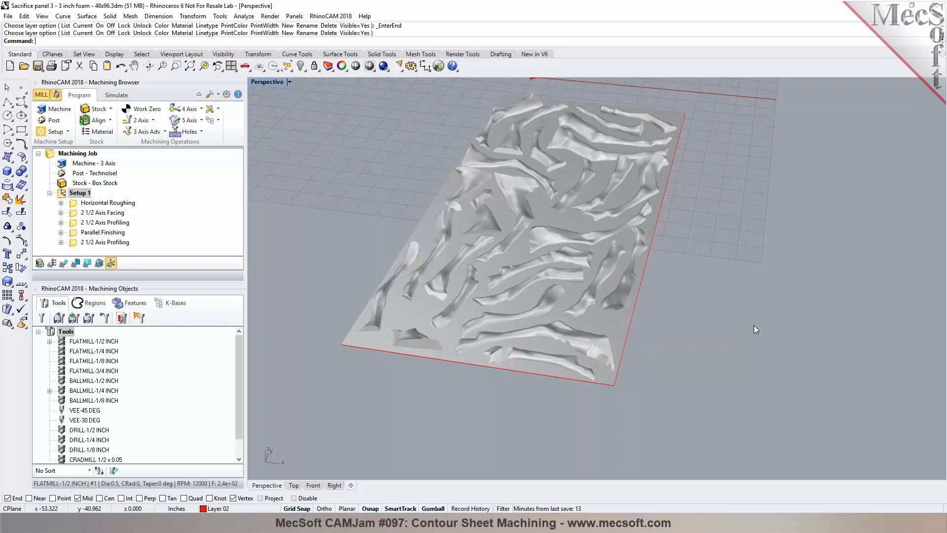
Step: Review the posted G-code in Notepad, then close it
key("alt+Tab")
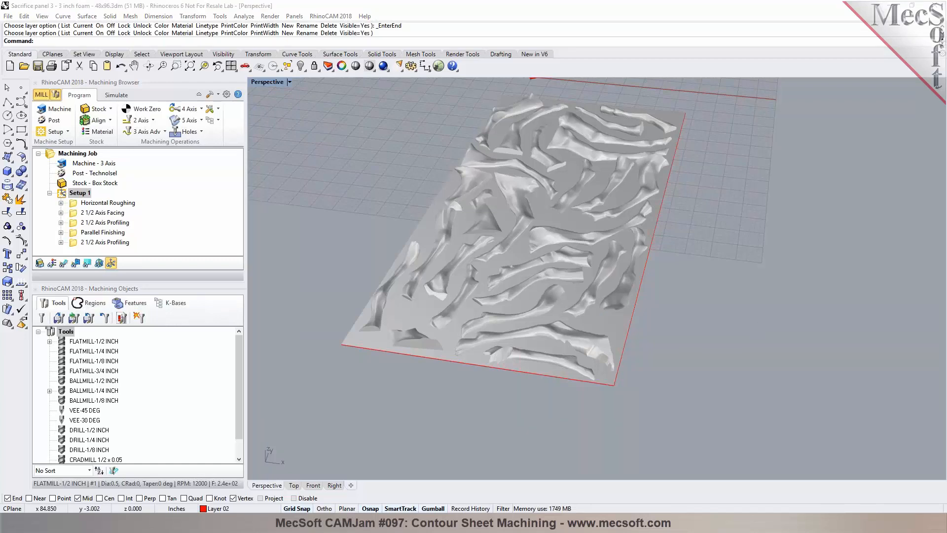
left_click_drag(946, 65, 443, 63)
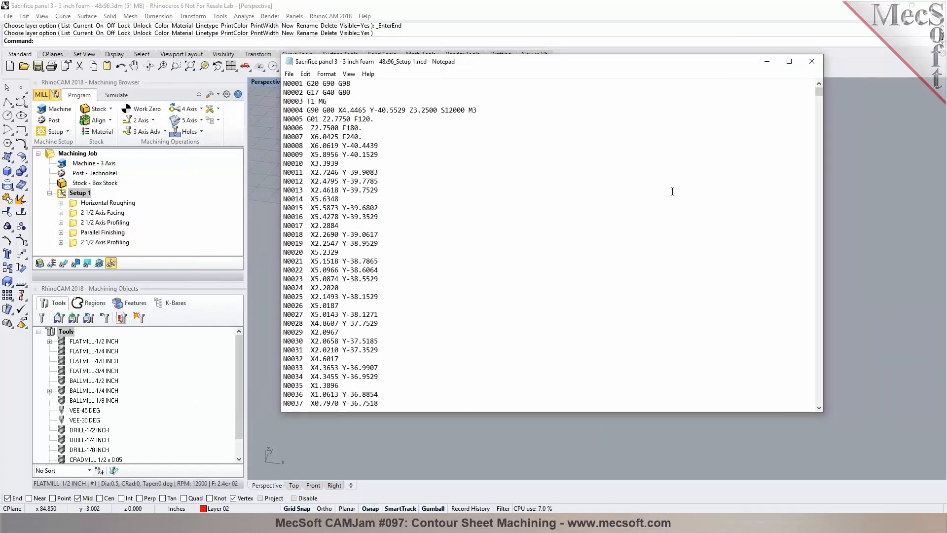
double_click(310, 101)
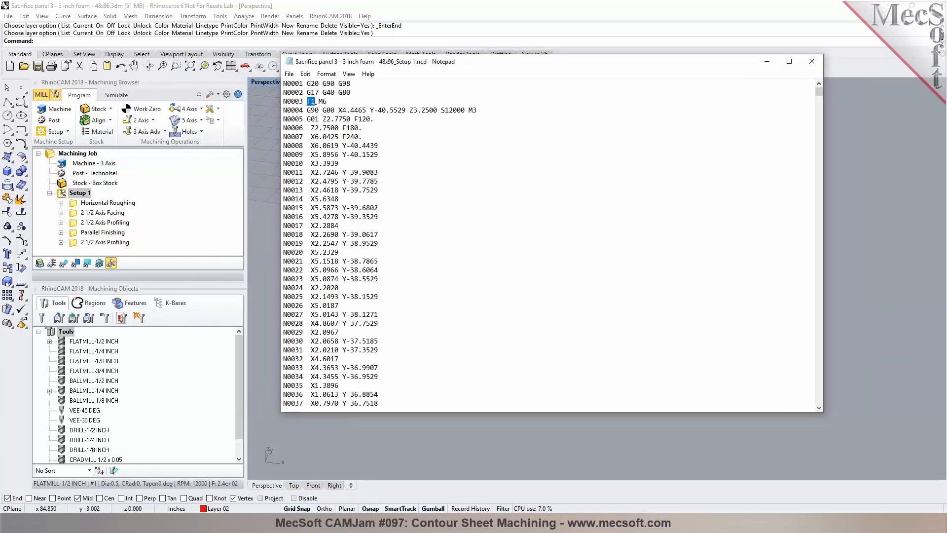
left_click(597, 177)
left_click_drag(820, 97, 799, 46)
left_click(812, 62)
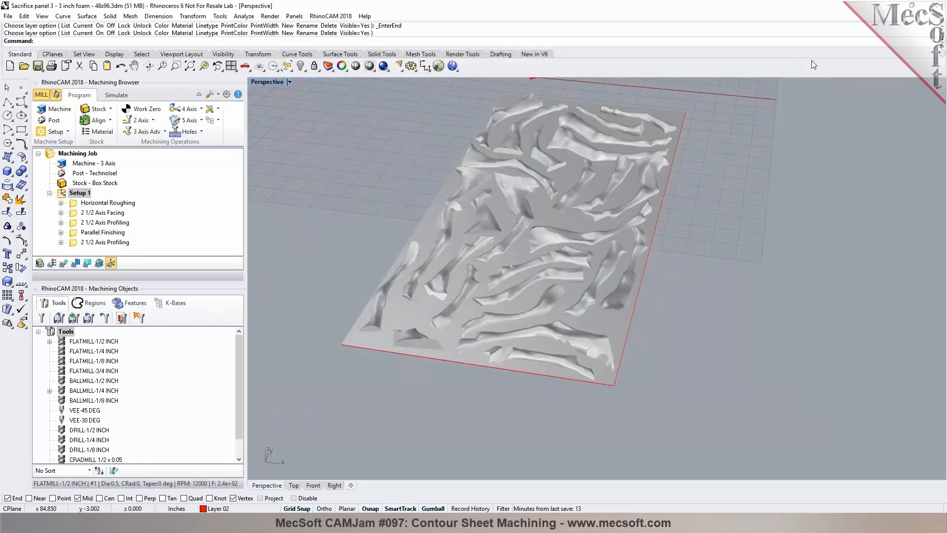
Step: Save the Rhino model file
left_click(37, 66)
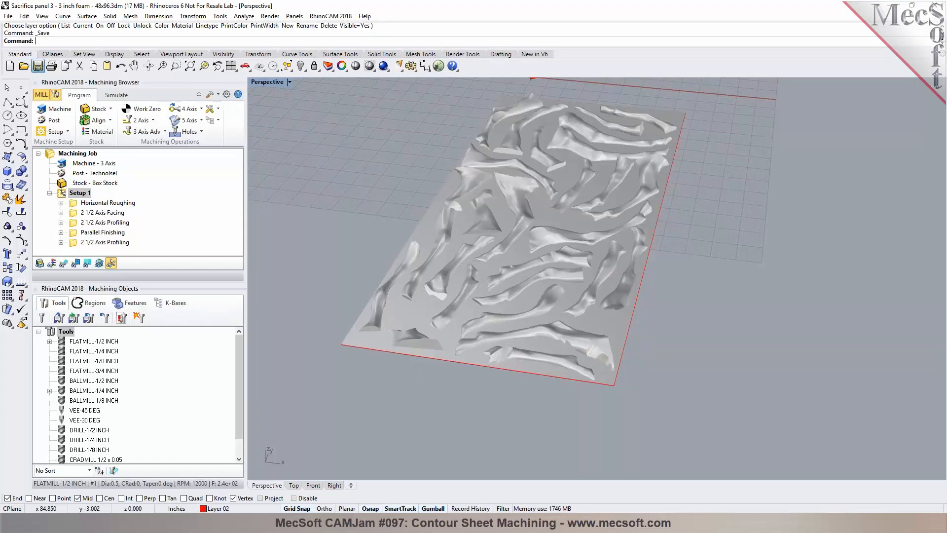
scroll(378, 176, "down", 2)
scroll(360, 152, "up", 2)
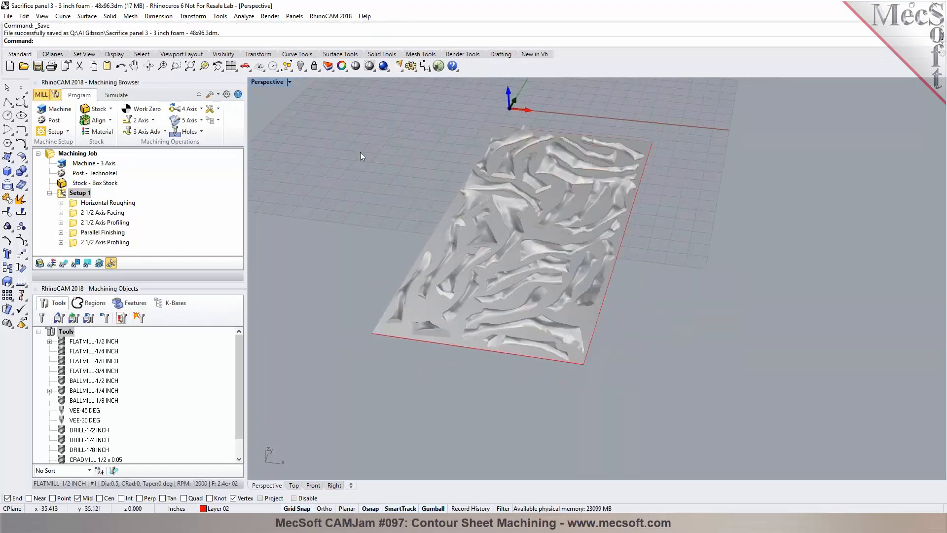
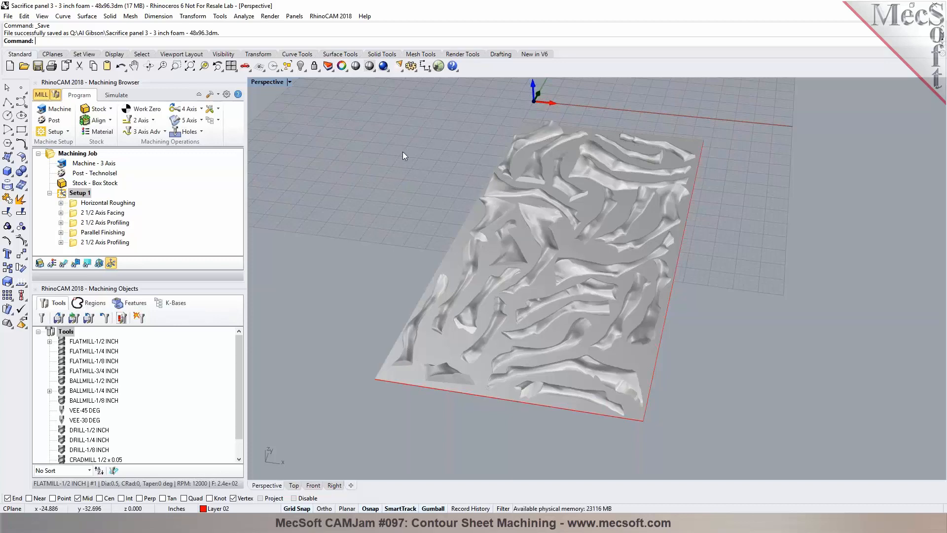
Step: Delete Setup 1 from the machining job
left_click(67, 193)
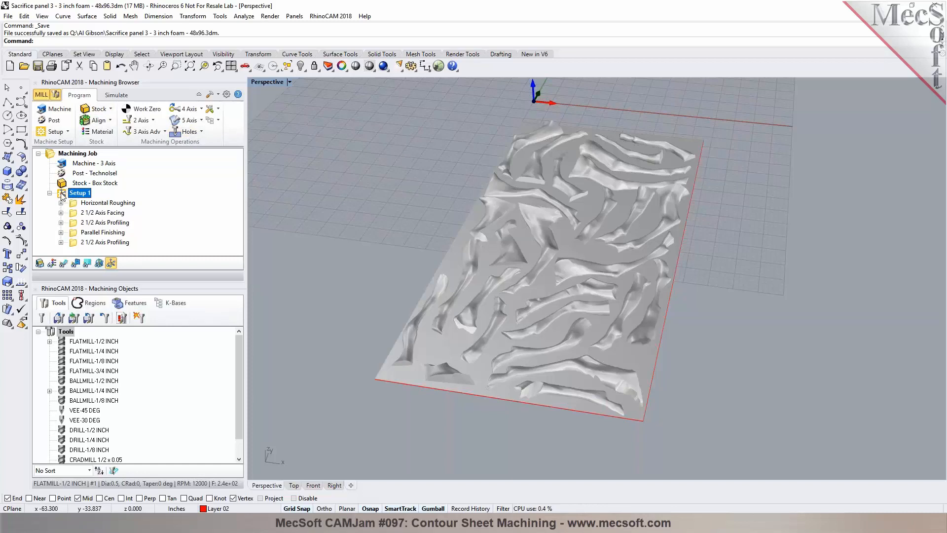
key("Delete")
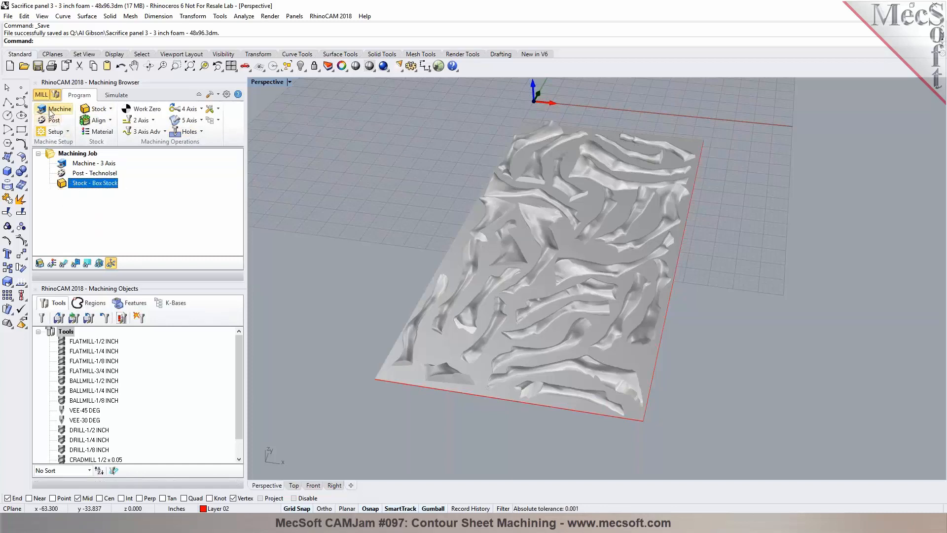
Step: Reopen the saved Sacrifice panel 3 - 3 inch foam - 48x96.3dm model file
left_click(24, 66)
left_click(227, 100)
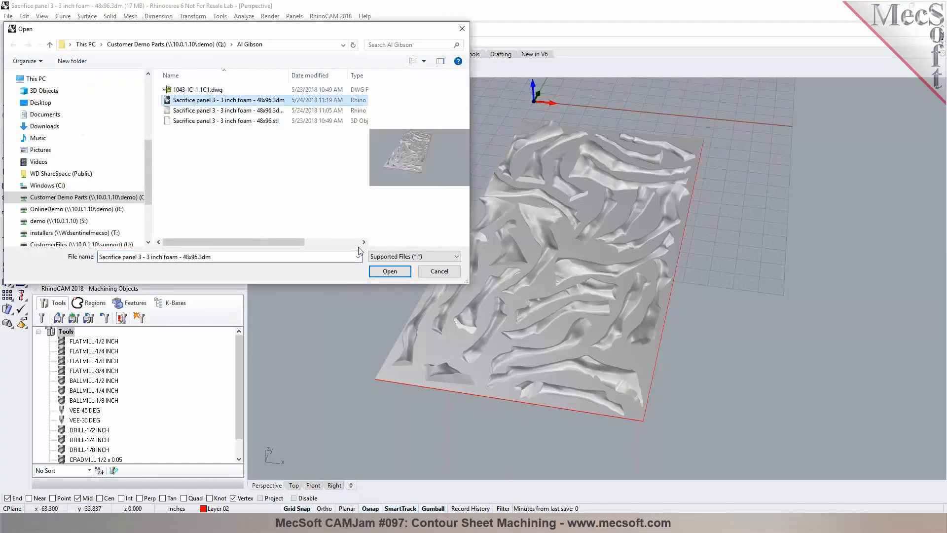
left_click(390, 272)
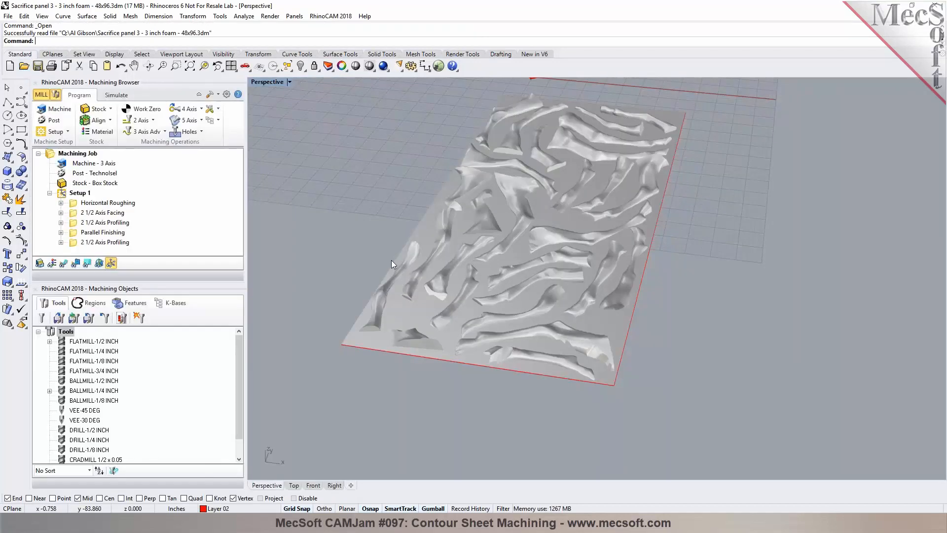
Step: Delete Setup 1 from the reopened model's machining job
left_click(66, 196)
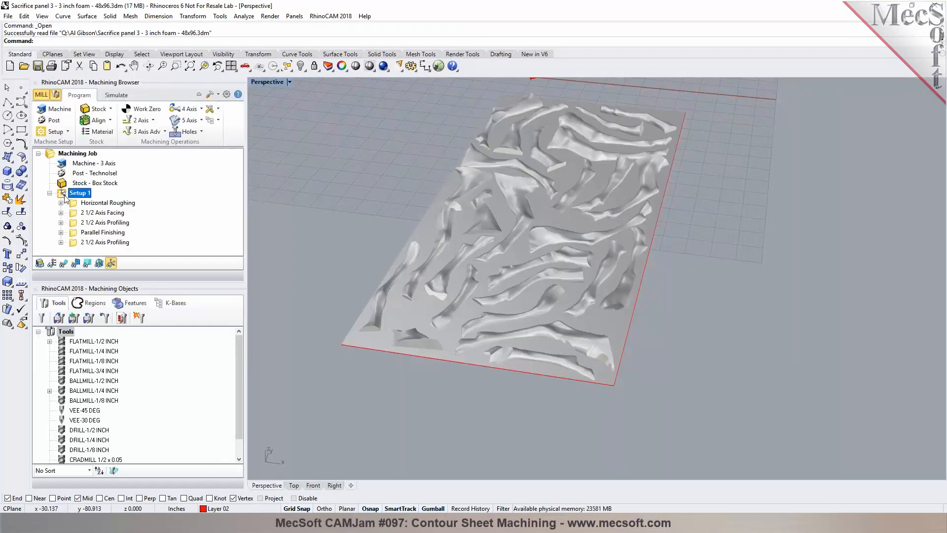
key("Delete")
scroll(507, 306, "down", 3)
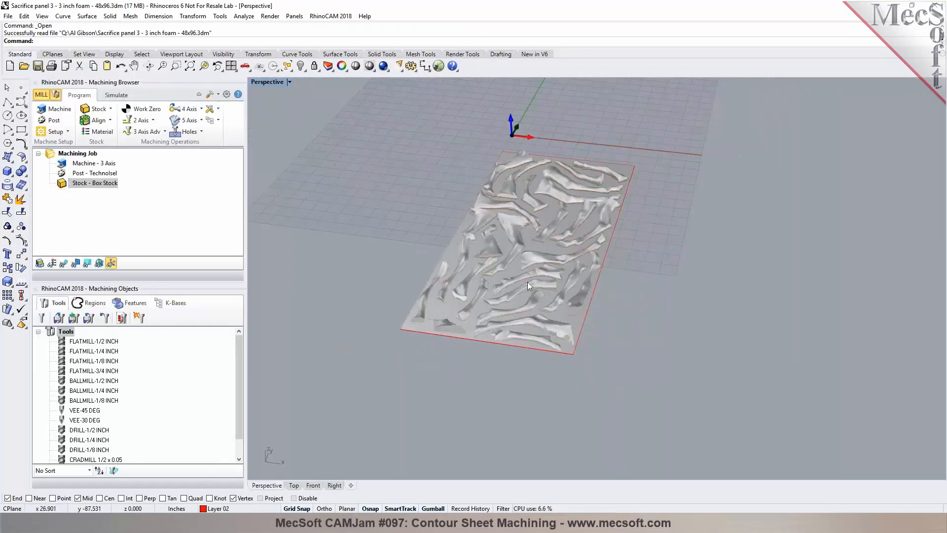
Step: Load the knowledge base Sacrifice panel 3 - 3 inch foam - 48x96.3dm.vkb into the machining job
left_click(217, 120)
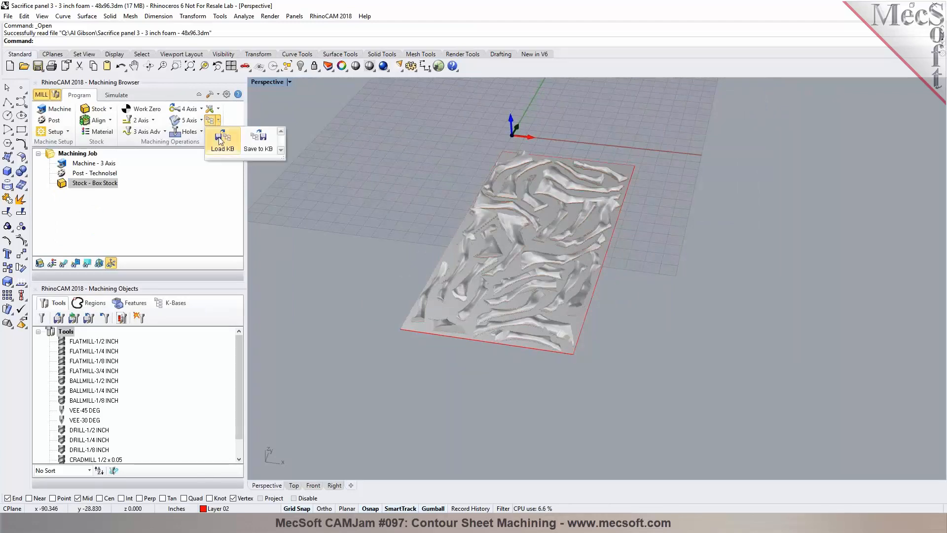
left_click(219, 141)
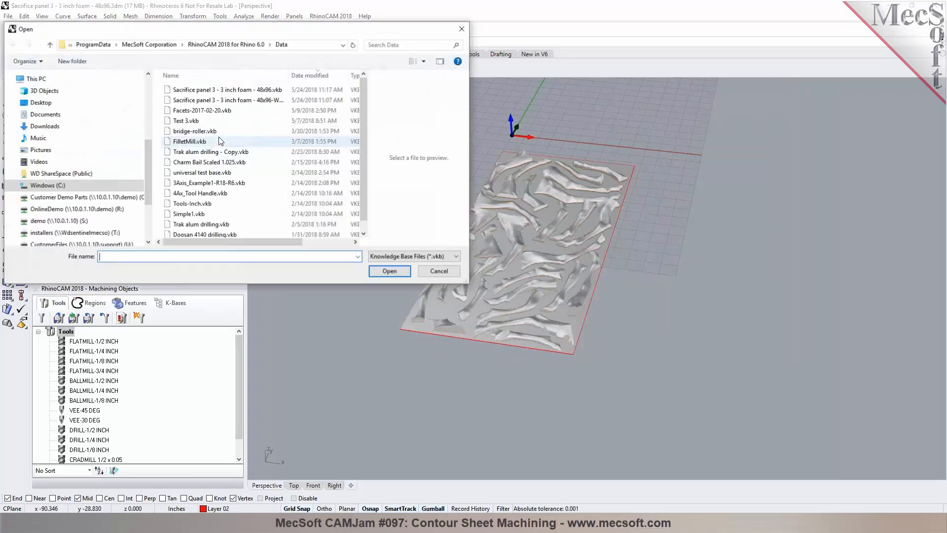
left_click(230, 100)
left_click(389, 271)
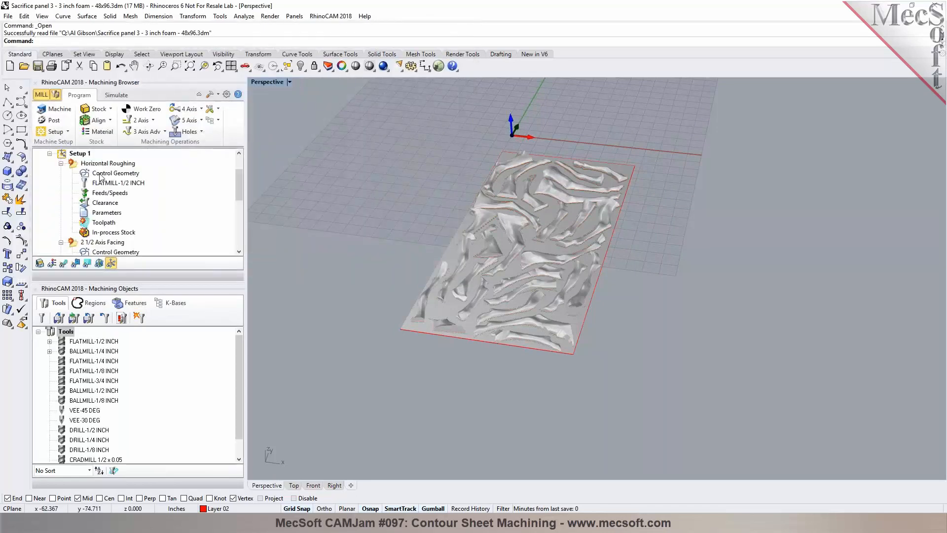
Step: Examine the control geometry of each loaded operation, selecting roughing, facing and finishing in turn with the Layers panel open
left_click(61, 164)
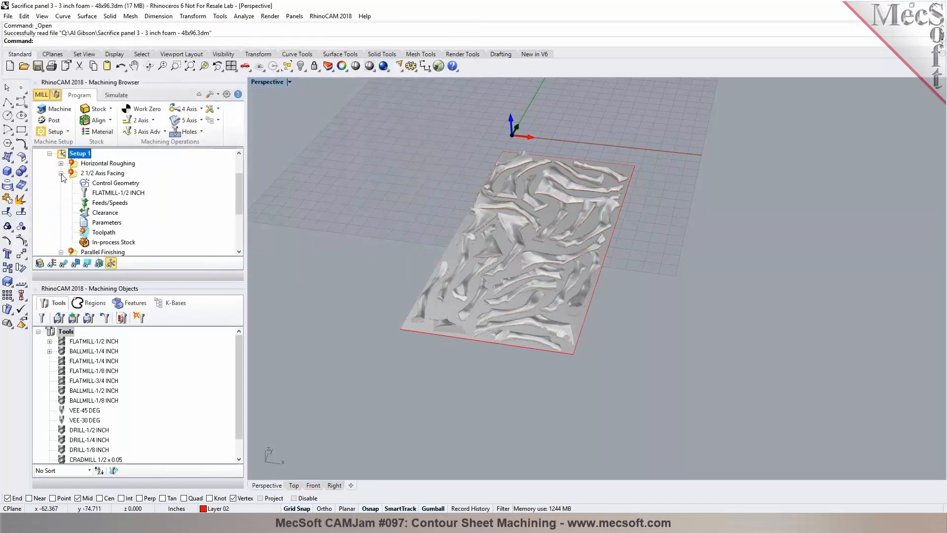
left_click(62, 174)
left_click(61, 183)
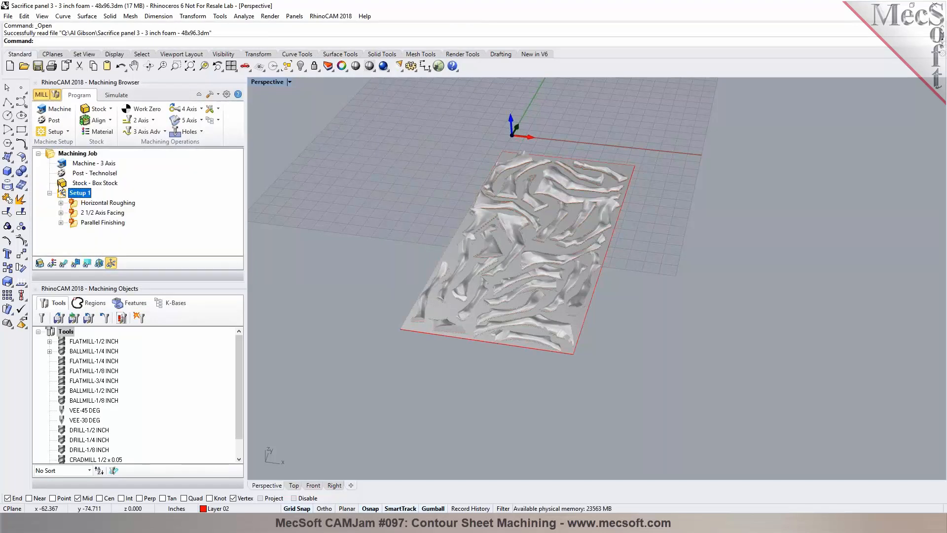
left_click(124, 203)
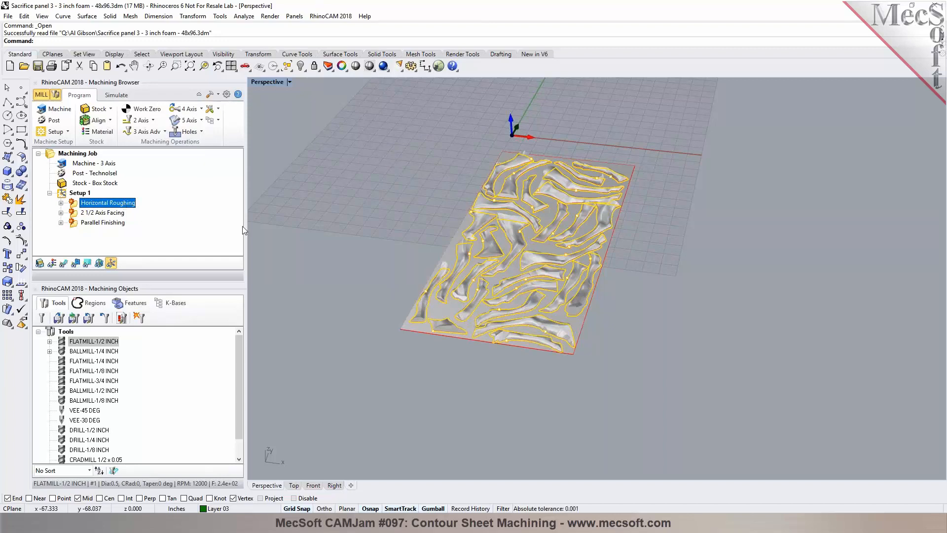
scroll(397, 303, "up", 3)
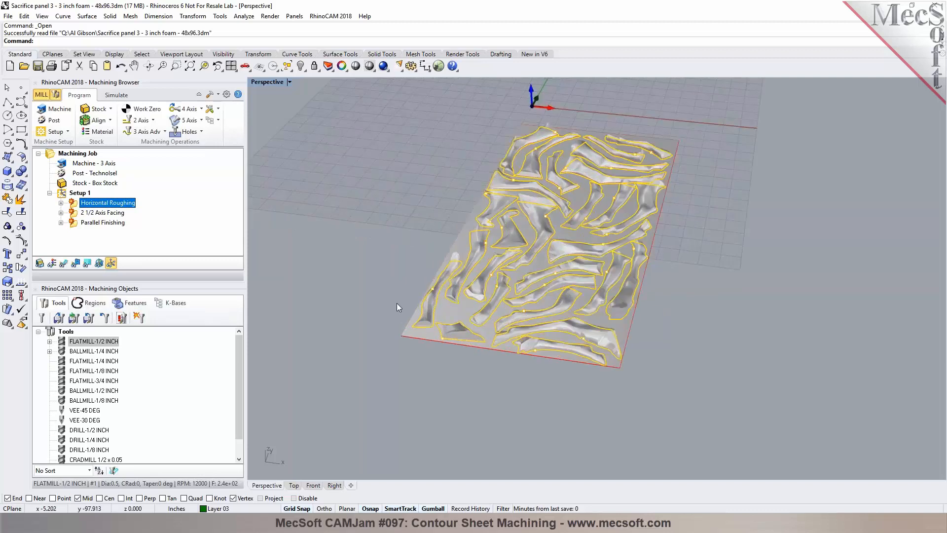
left_click(327, 66)
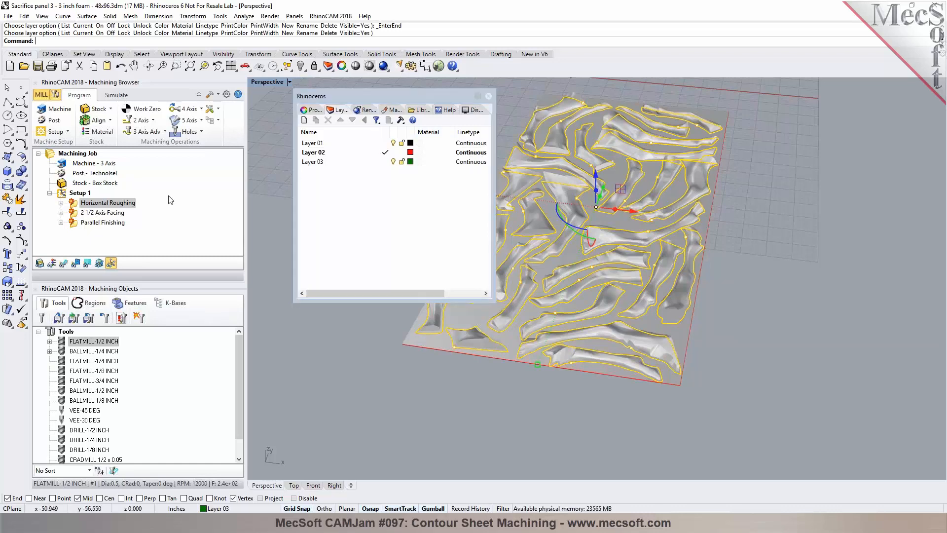
left_click(120, 215)
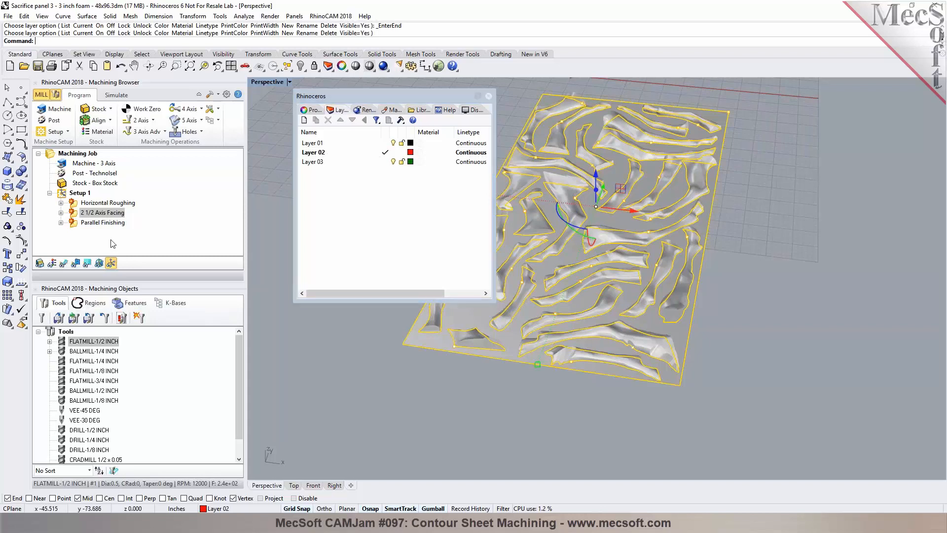
left_click(111, 223)
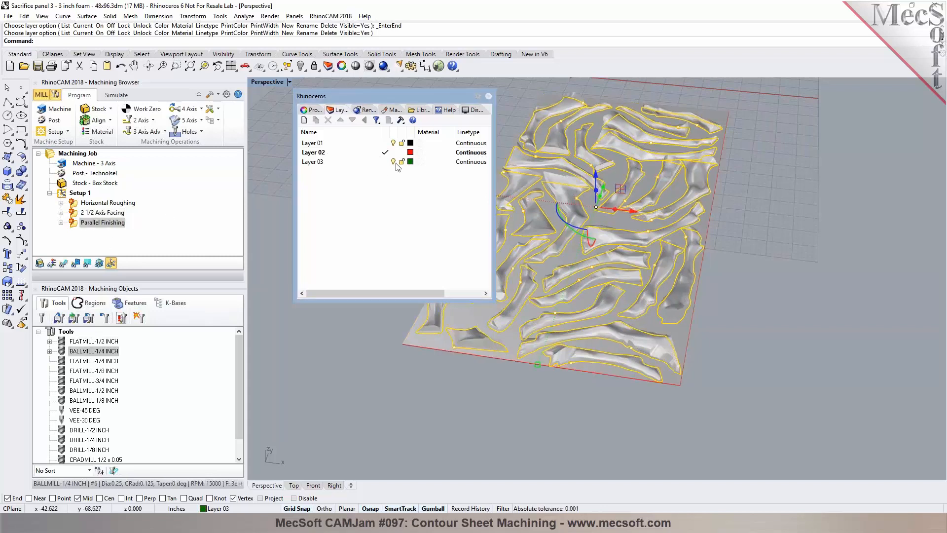
left_click(488, 96)
mouse_move(359, 283)
right_mouse_down()
mouse_move(371, 214)
mouse_move(364, 296)
mouse_move(358, 247)
mouse_move(350, 276)
right_mouse_up()
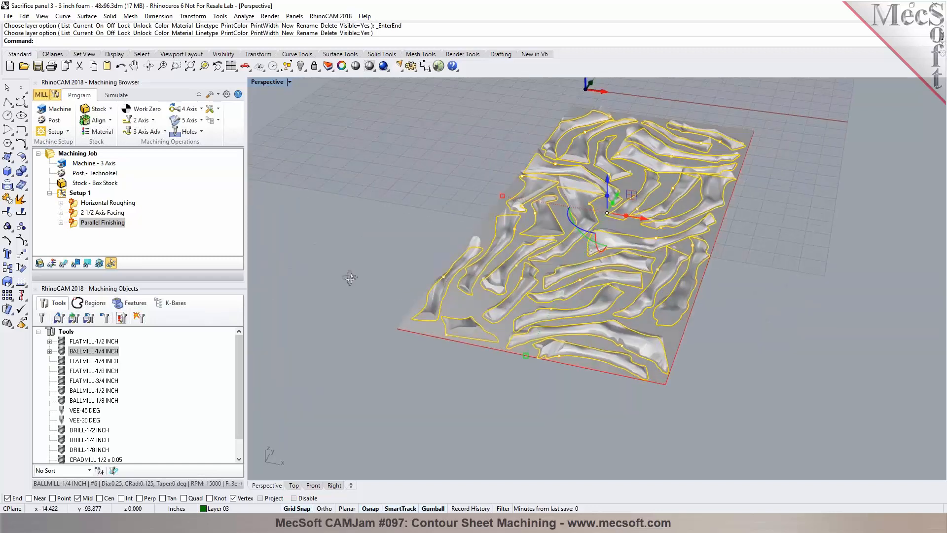
left_click(66, 195)
right_click(67, 196)
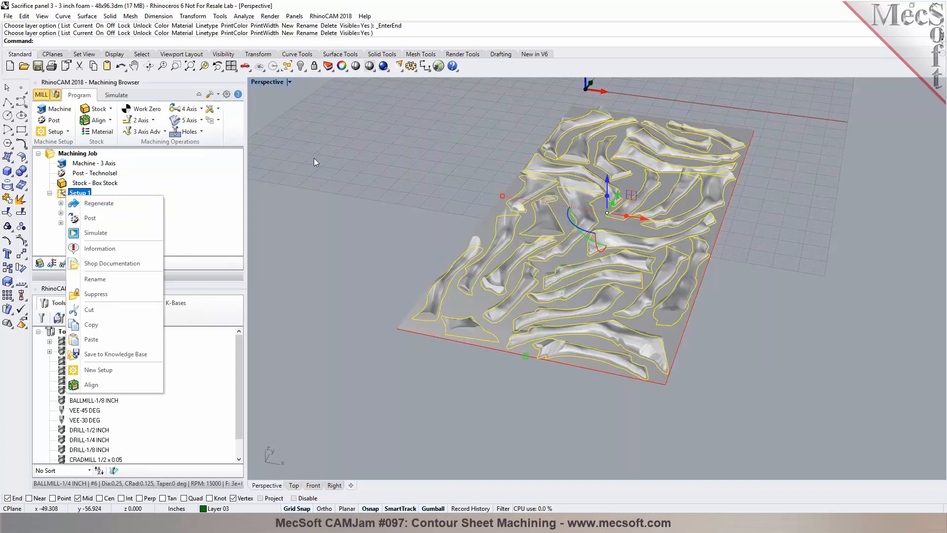
left_click(343, 168)
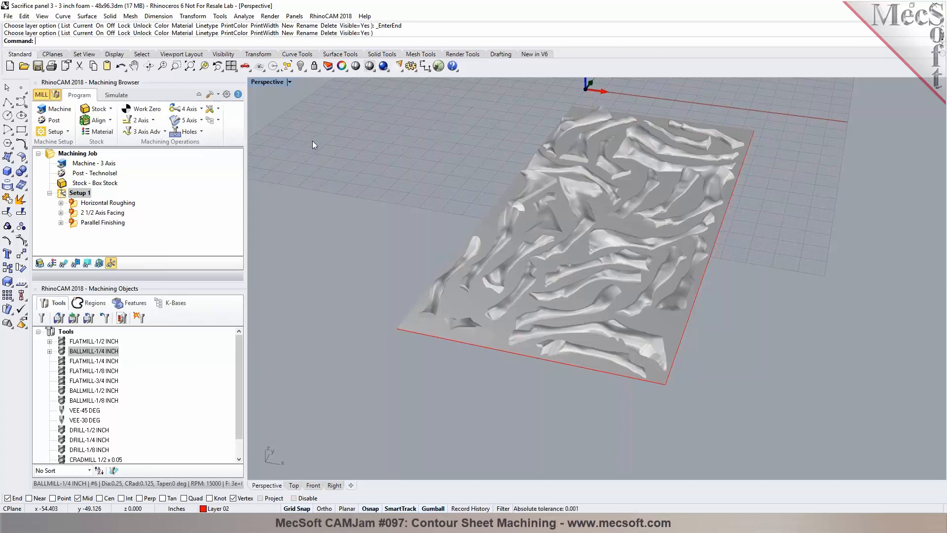
Step: Open a Rhino model file
left_click(24, 69)
left_click(508, 295)
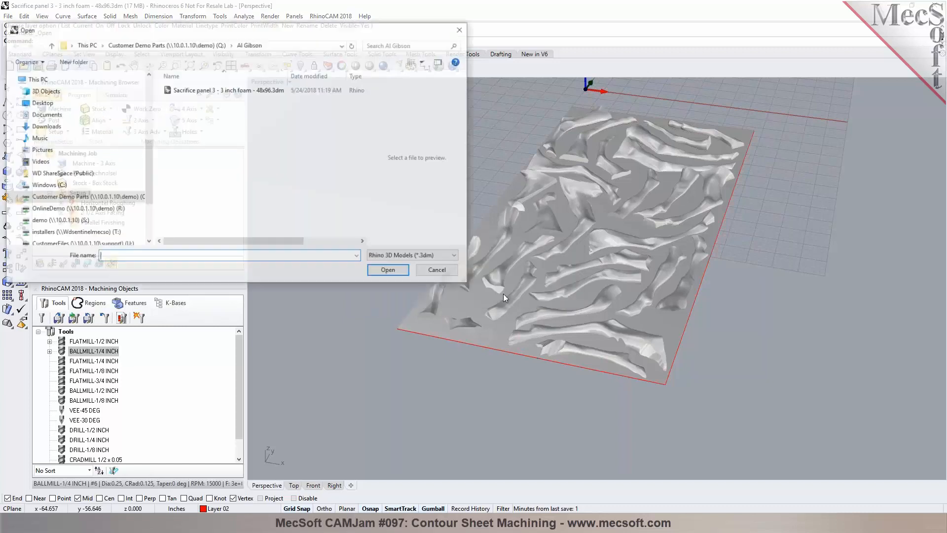